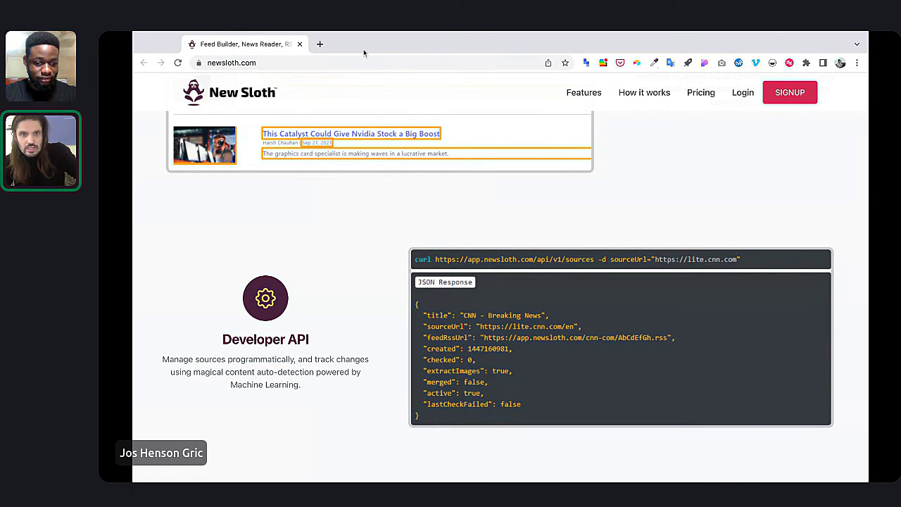
# - Go to the carrd.co homepage
pyautogui.click(323, 61)
pyautogui.write('carrd.co')
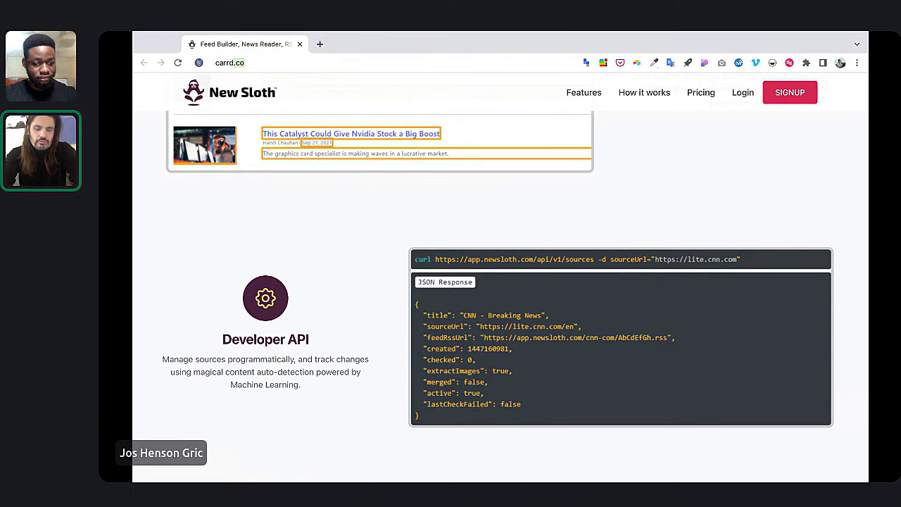
pyautogui.press('Return')
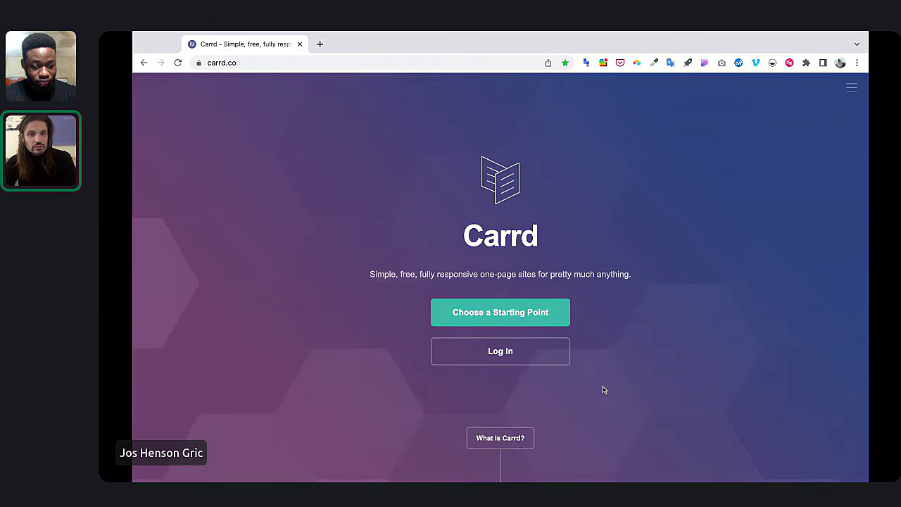
# - Scroll down the homepage to the Optional: Go Pro! section offering Pro from $19 / year
pyautogui.scroll(-5, 602, 389)
pyautogui.scroll(-4, 602, 389)
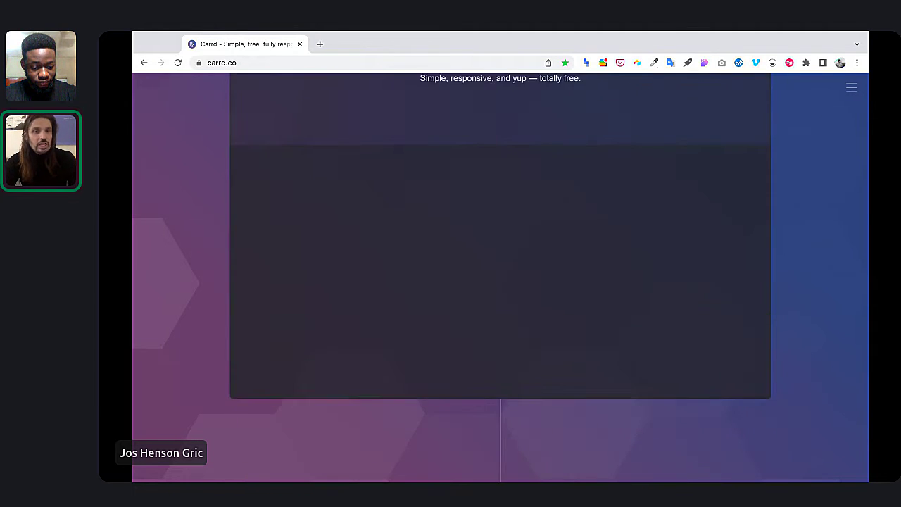
pyautogui.scroll(4, 602, 389)
pyautogui.scroll(2, 501, 277)
pyautogui.scroll(-8, 501, 277)
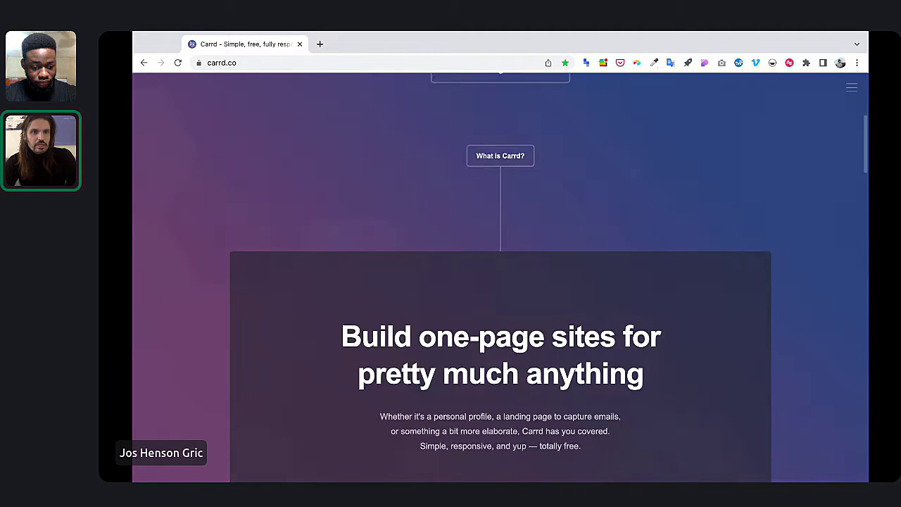
pyautogui.scroll(-5, 501, 278)
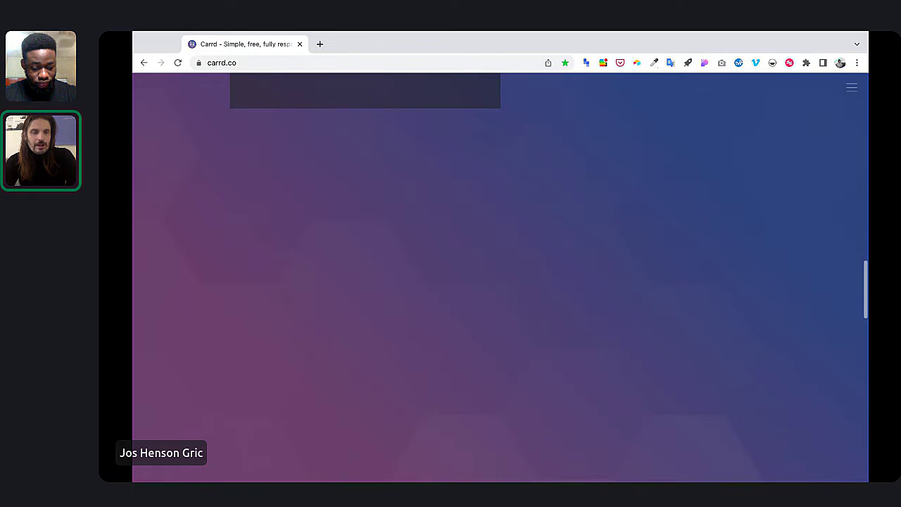
pyautogui.scroll(-5, 501, 277)
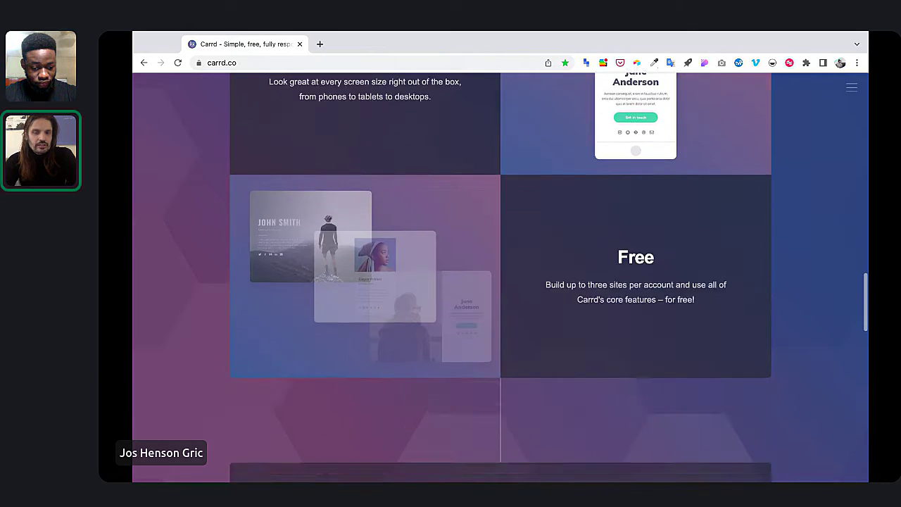
pyautogui.scroll(-3, 500, 278)
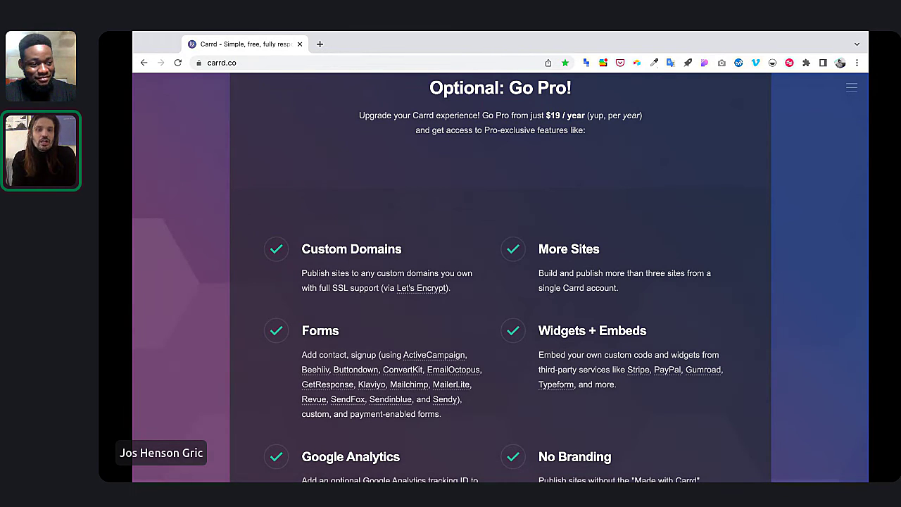
pyautogui.scroll(5, 687, 285)
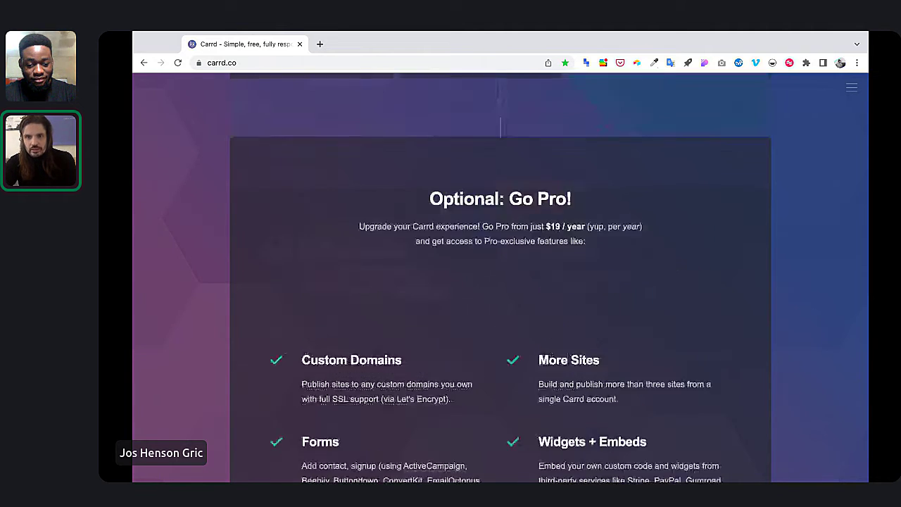
pyautogui.scroll(4, 680, 288)
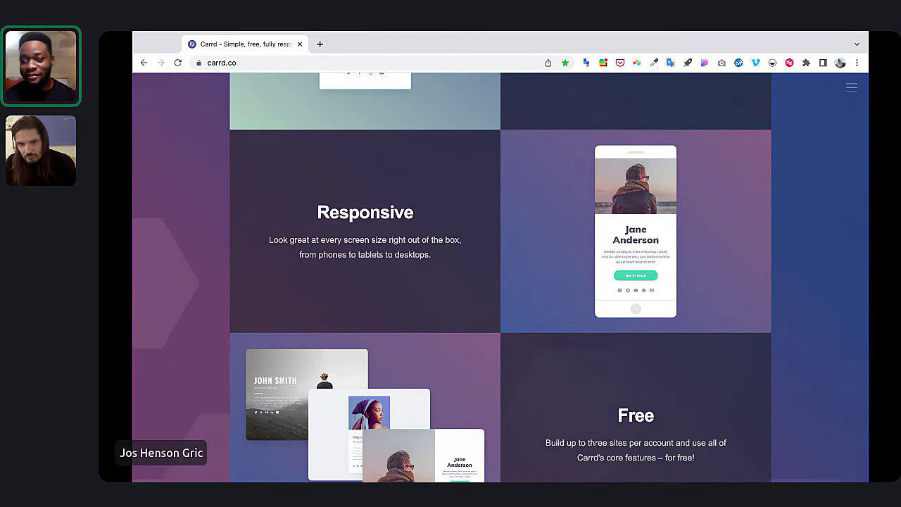
pyautogui.scroll(10, 700, 281)
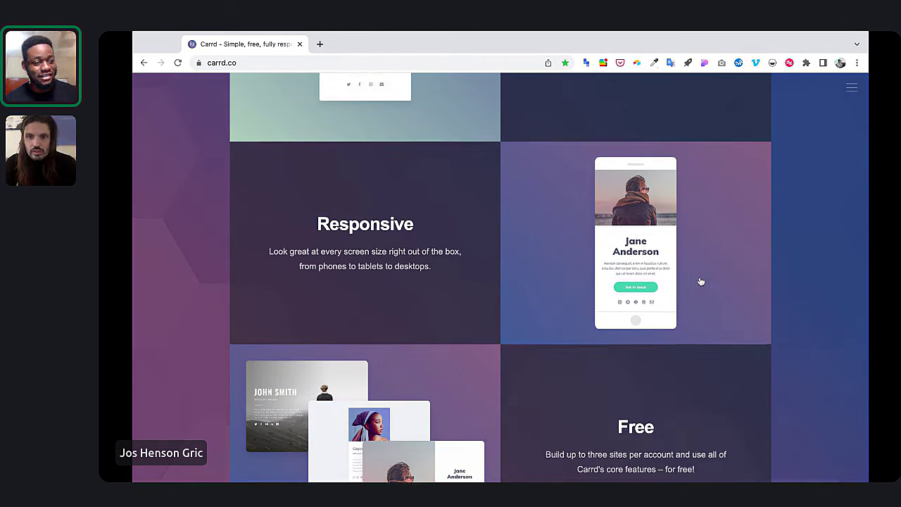
pyautogui.scroll(2, 691, 264)
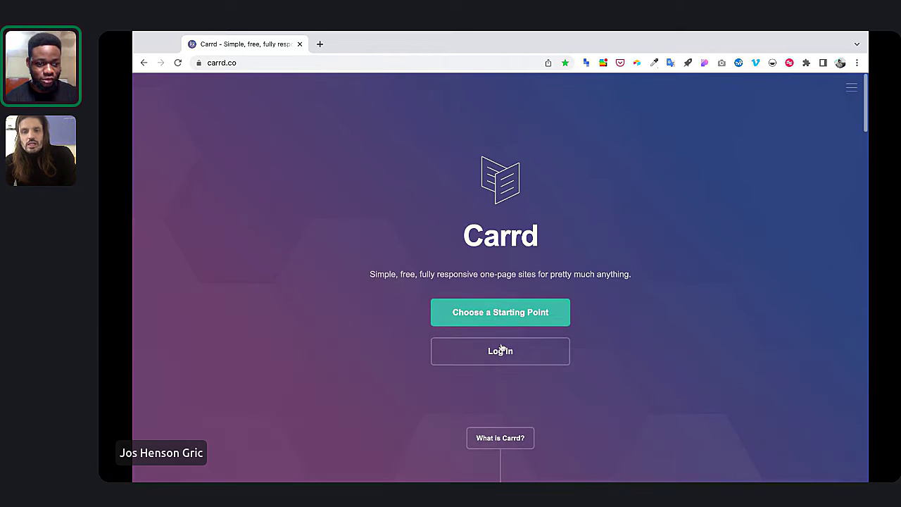
# - Browse the starting-point templates and filter them to Landing templates
pyautogui.click(519, 315)
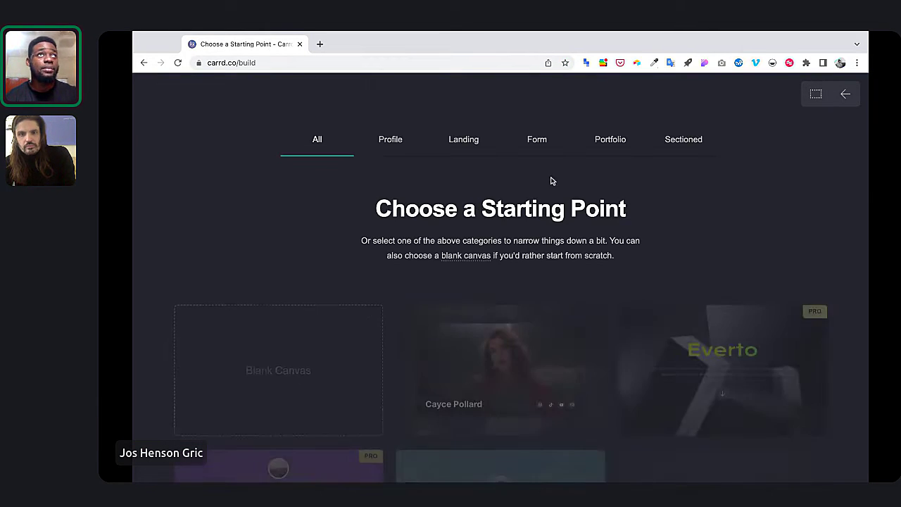
pyautogui.scroll(-1, 642, 257)
pyautogui.scroll(-3, 642, 257)
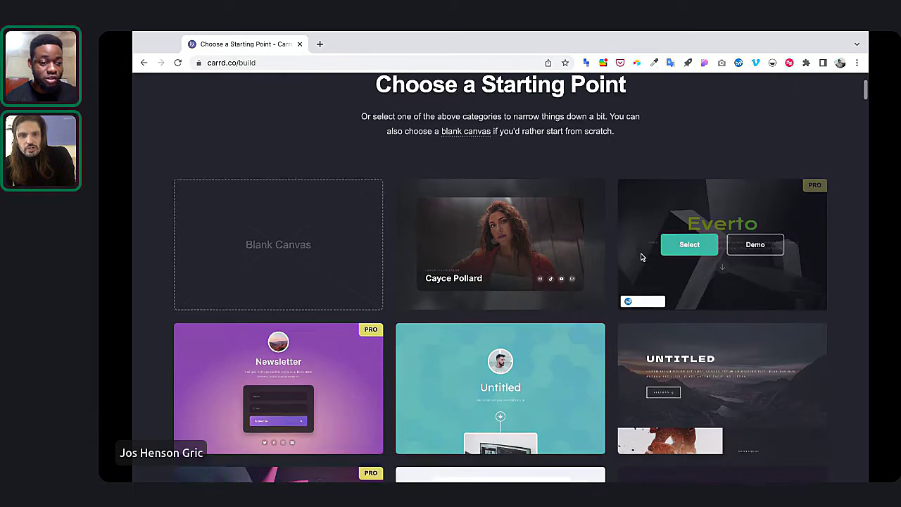
pyautogui.scroll(-3, 642, 257)
pyautogui.scroll(7, 484, 196)
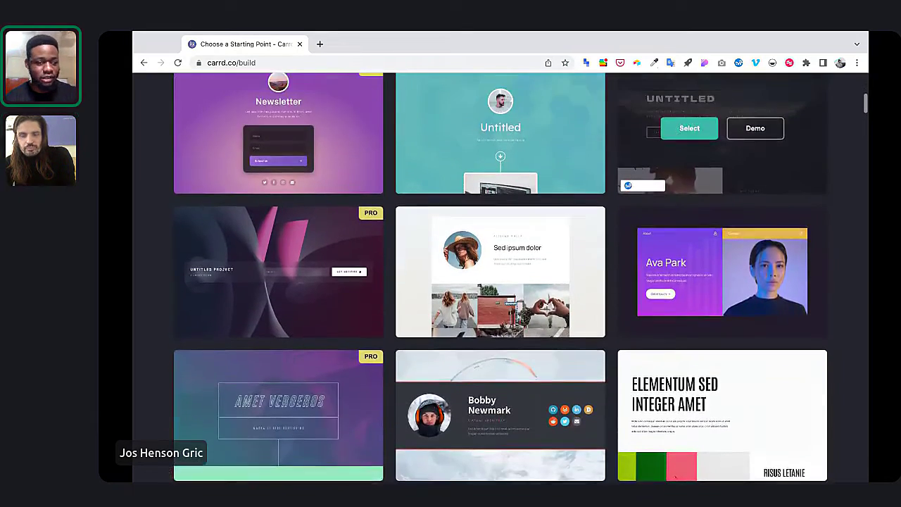
pyautogui.click(471, 143)
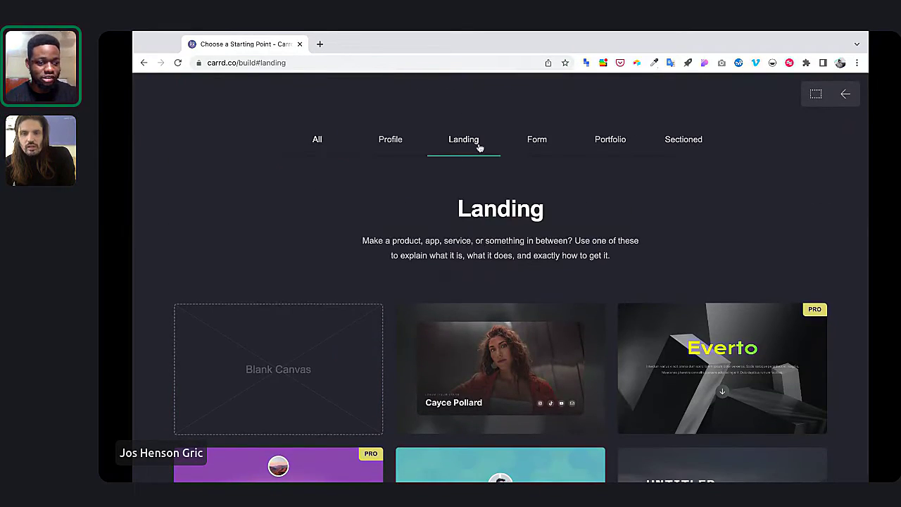
pyautogui.scroll(-3, 524, 240)
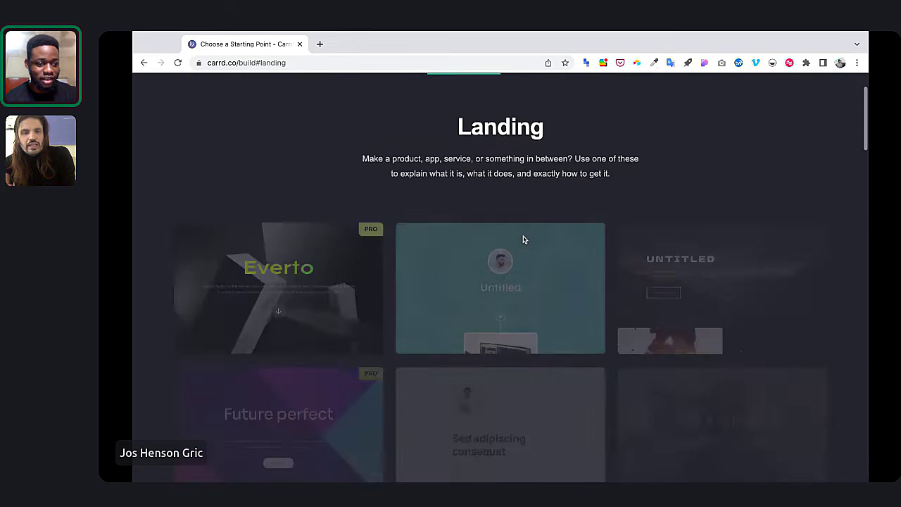
pyautogui.scroll(-3, 523, 240)
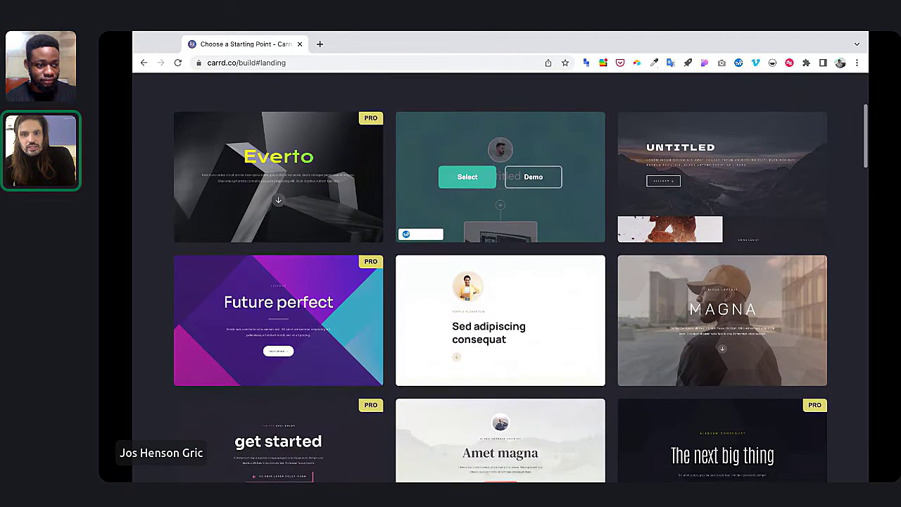
pyautogui.scroll(-4, 524, 240)
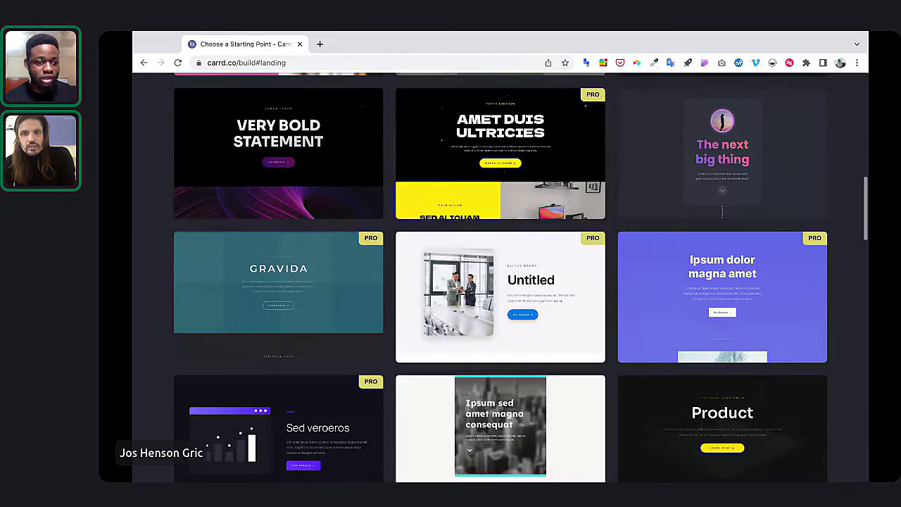
pyautogui.scroll(-1, 682, 303)
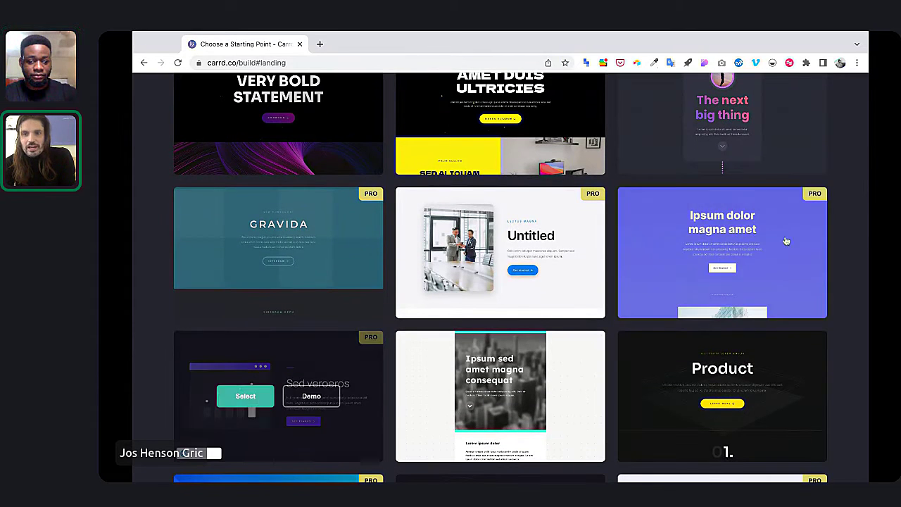
# - Choose the Pro landing template 'Ipsum dolor magna amet' and start the 7-day Pro trial
pyautogui.click(318, 378)
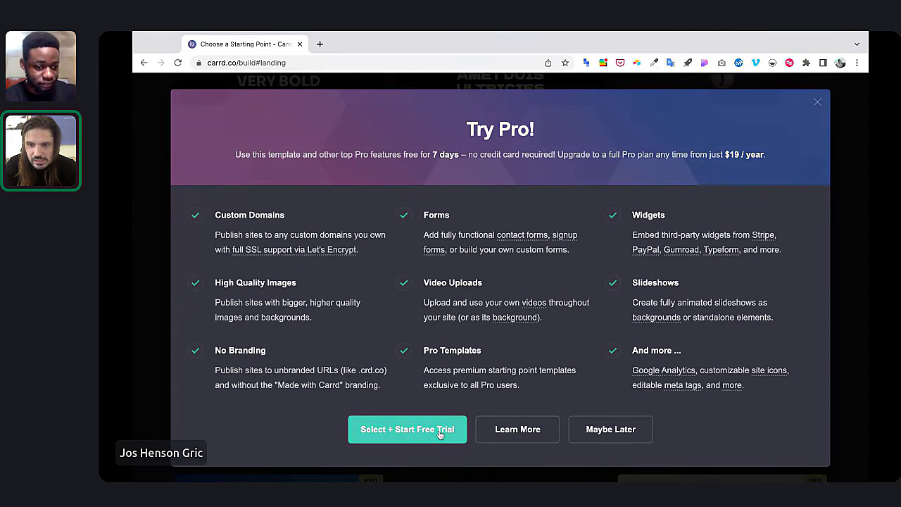
pyautogui.click(622, 430)
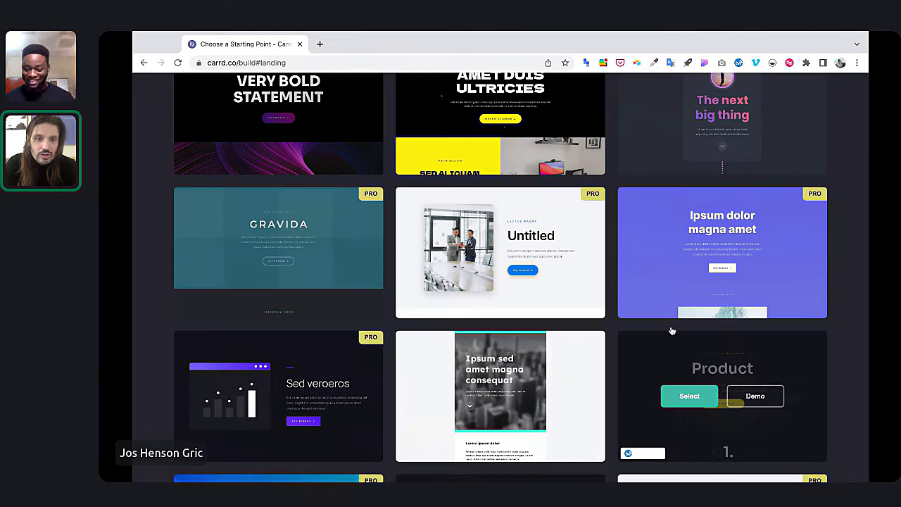
pyautogui.scroll(3, 563, 229)
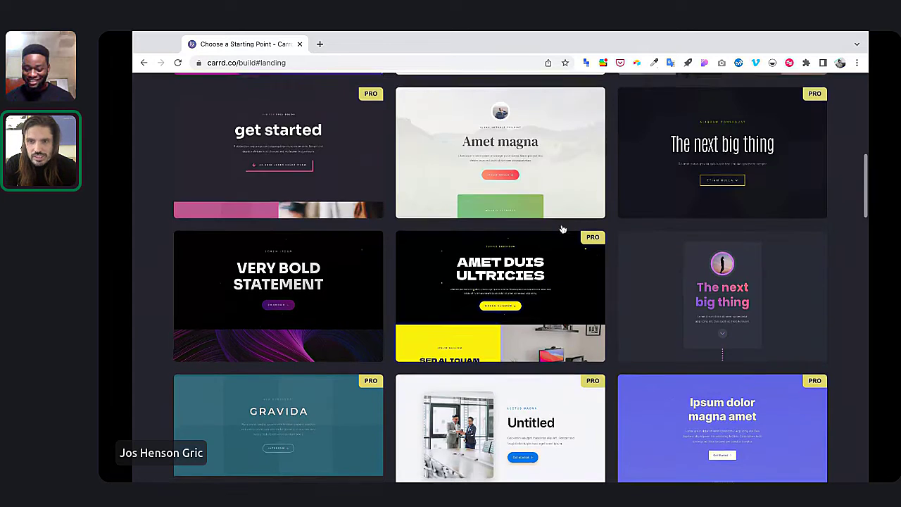
pyautogui.scroll(-2, 683, 295)
pyautogui.click(689, 300)
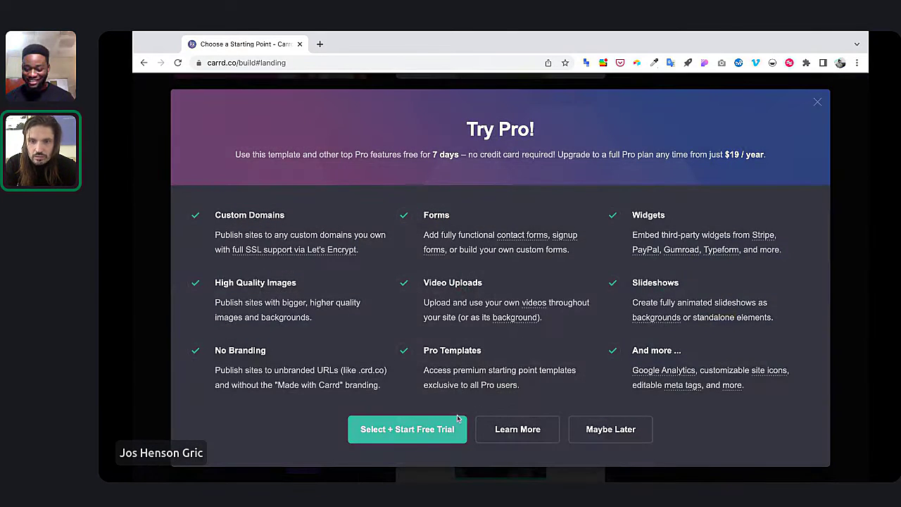
pyautogui.click(399, 425)
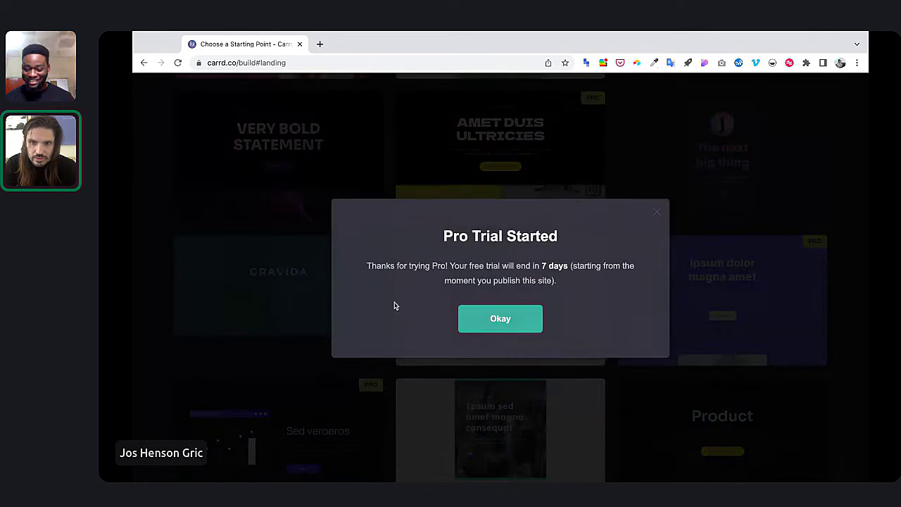
# - Dismiss the Pro trial notice and builder introduction, then look over the template page
pyautogui.click(508, 325)
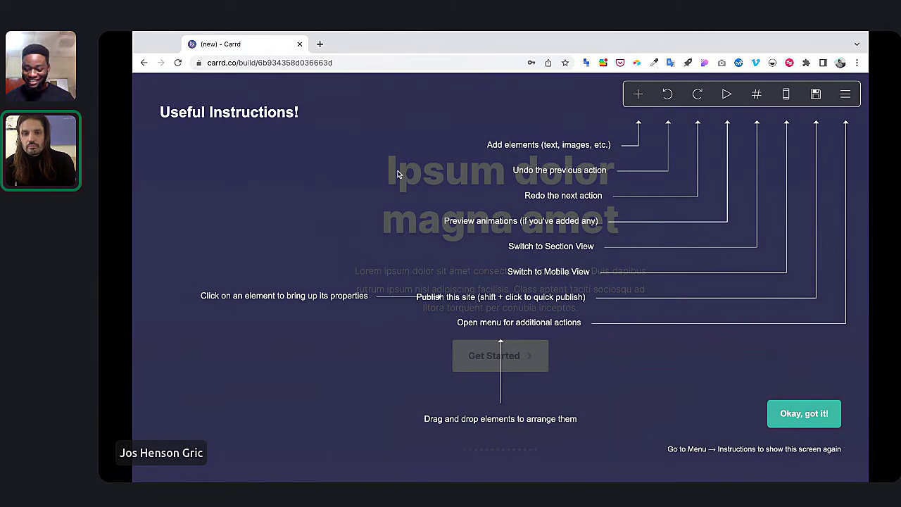
pyautogui.click(576, 297)
pyautogui.scroll(-5, 576, 297)
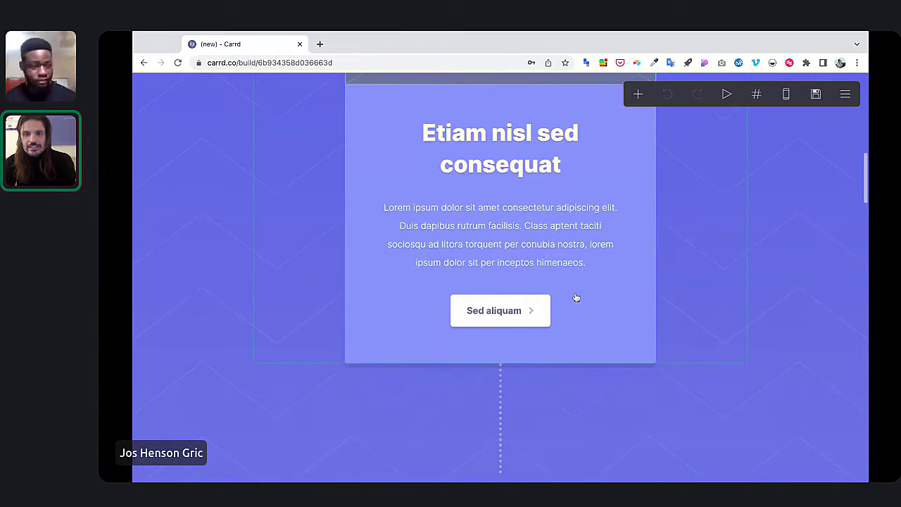
pyautogui.scroll(6, 576, 297)
pyautogui.scroll(-5, 576, 297)
pyautogui.scroll(-15, 577, 297)
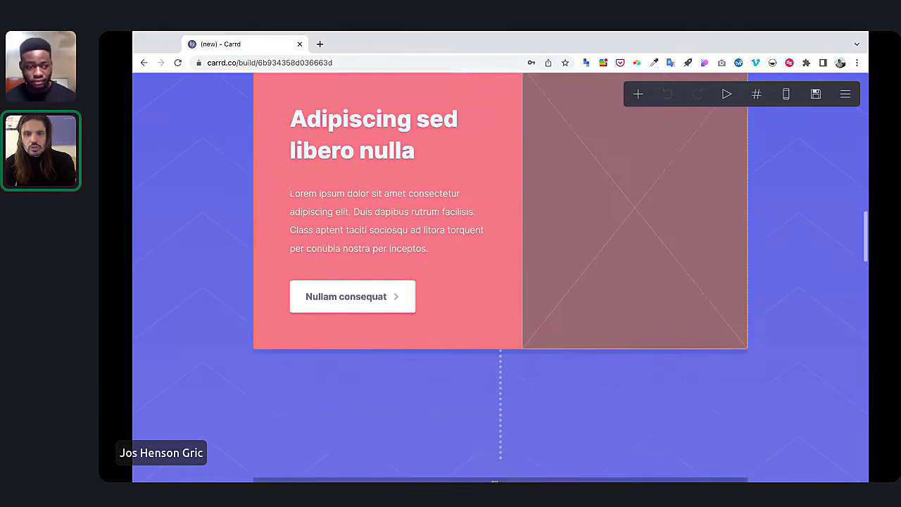
pyautogui.scroll(-9, 501, 277)
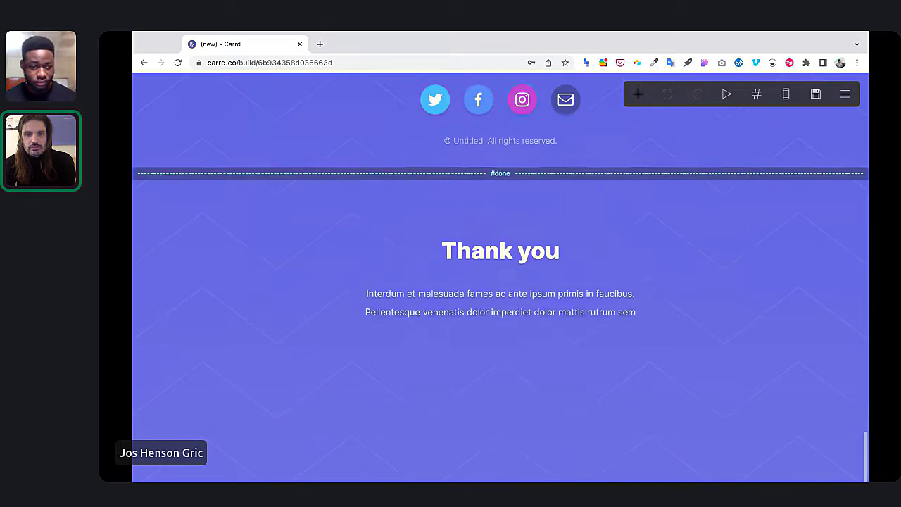
pyautogui.scroll(4, 501, 278)
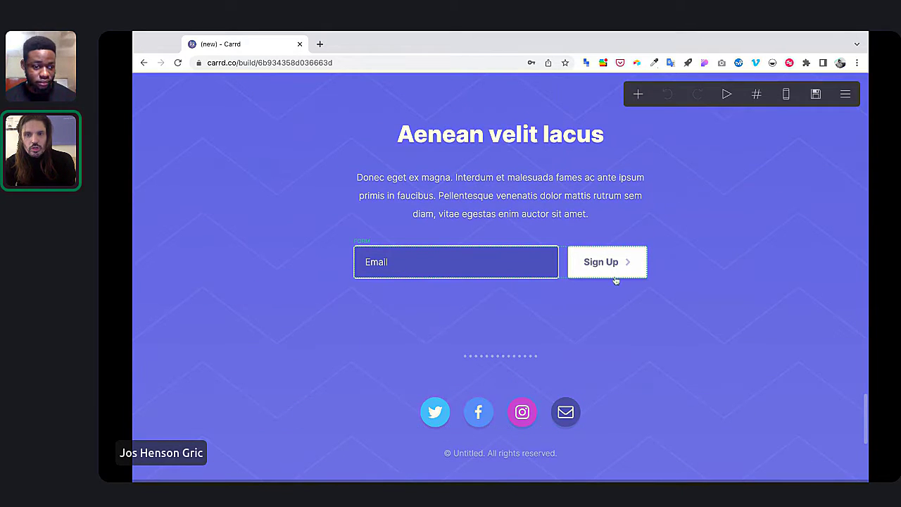
# - Set the Email signup form's type to Signup via Mailchimp and close its settings
pyautogui.click(612, 258)
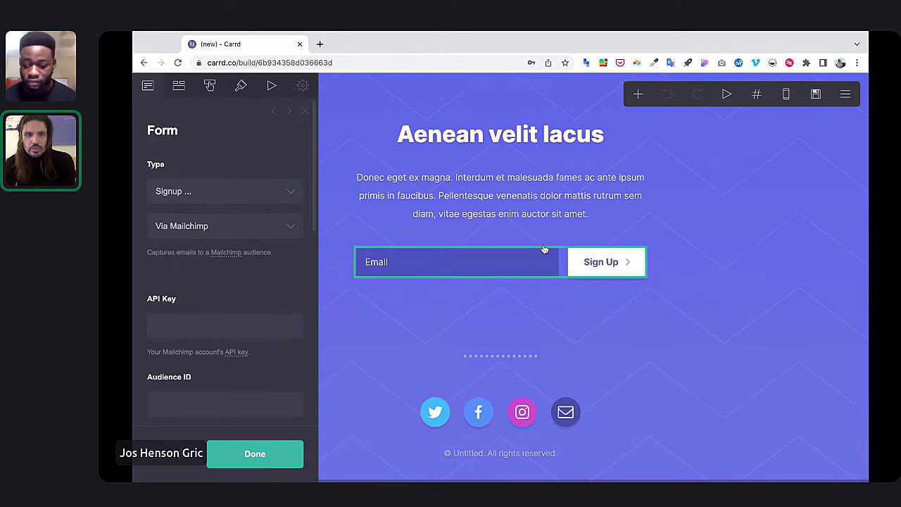
pyautogui.click(288, 229)
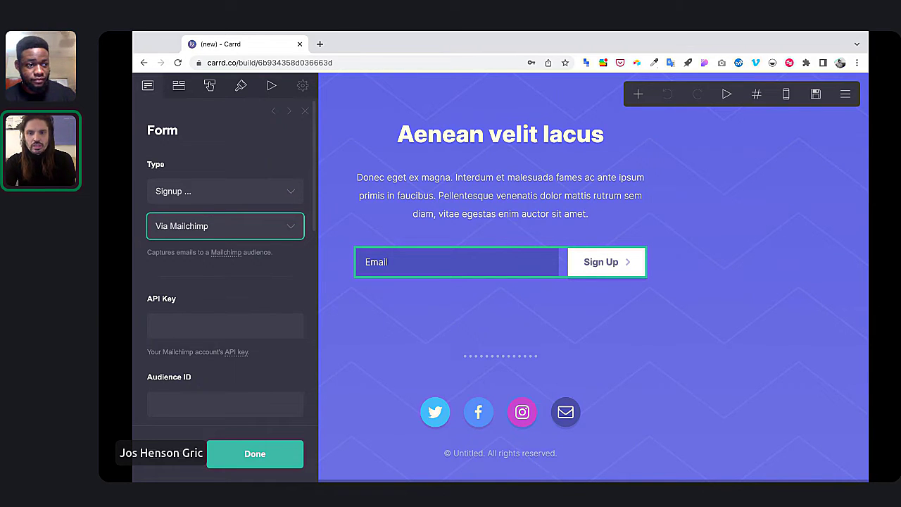
pyautogui.click(656, 246)
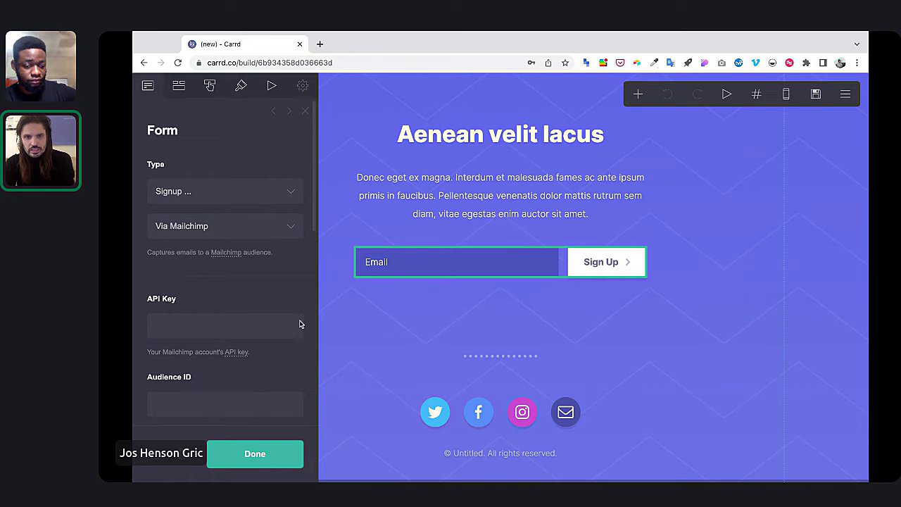
pyautogui.click(267, 456)
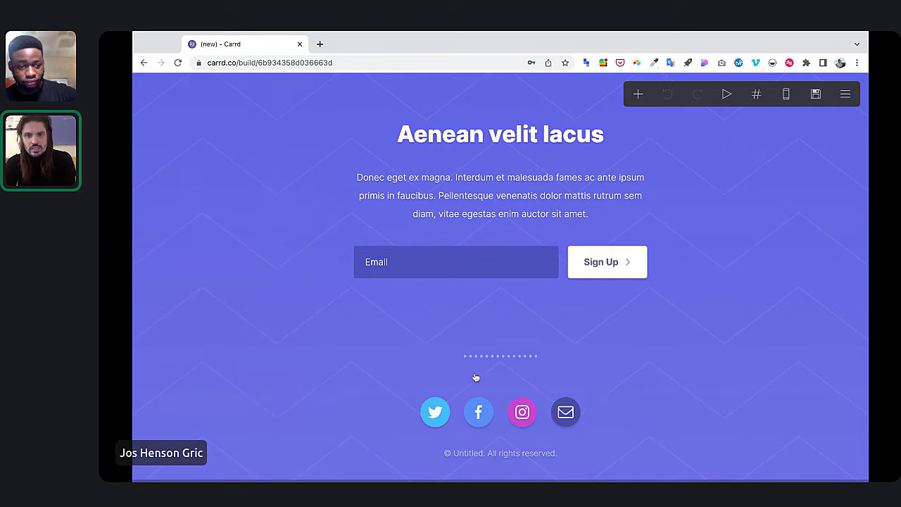
pyautogui.scroll(-10, 581, 342)
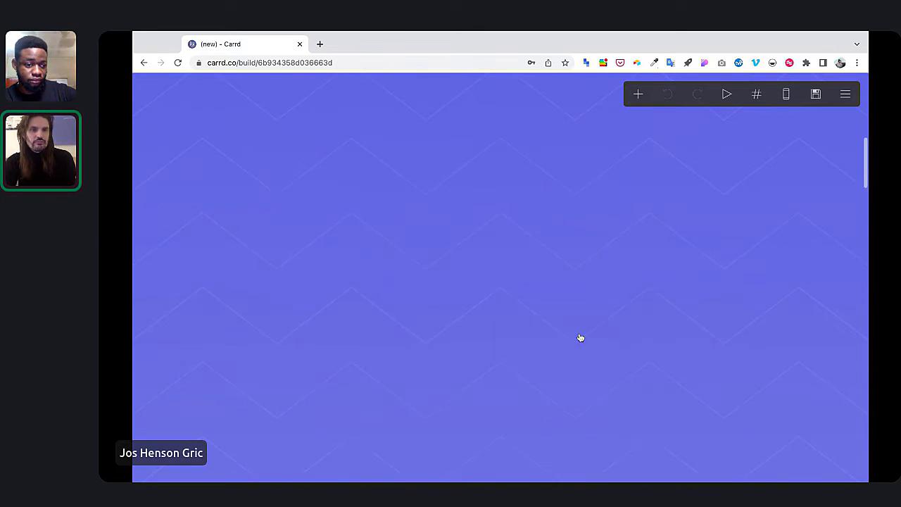
pyautogui.scroll(15, 580, 338)
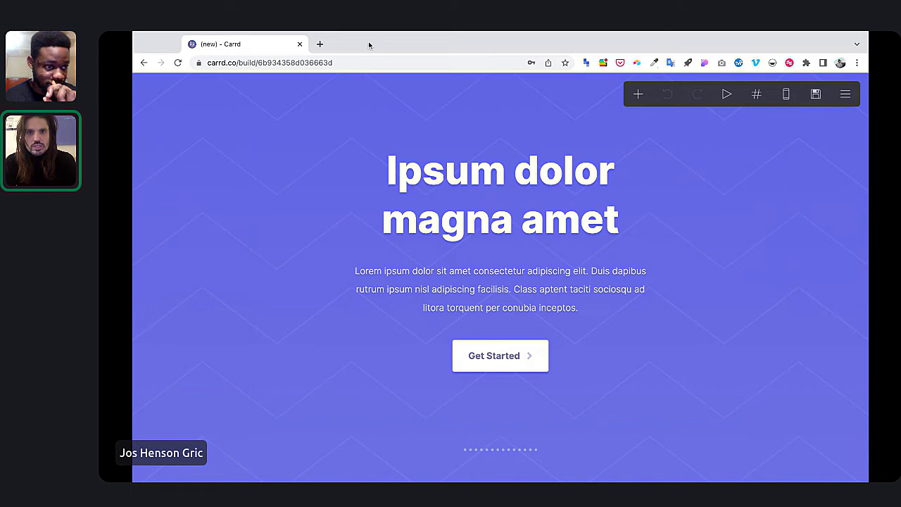
# - Go to webflow.com/templates, correcting the mistyped end of the address
pyautogui.click(331, 63)
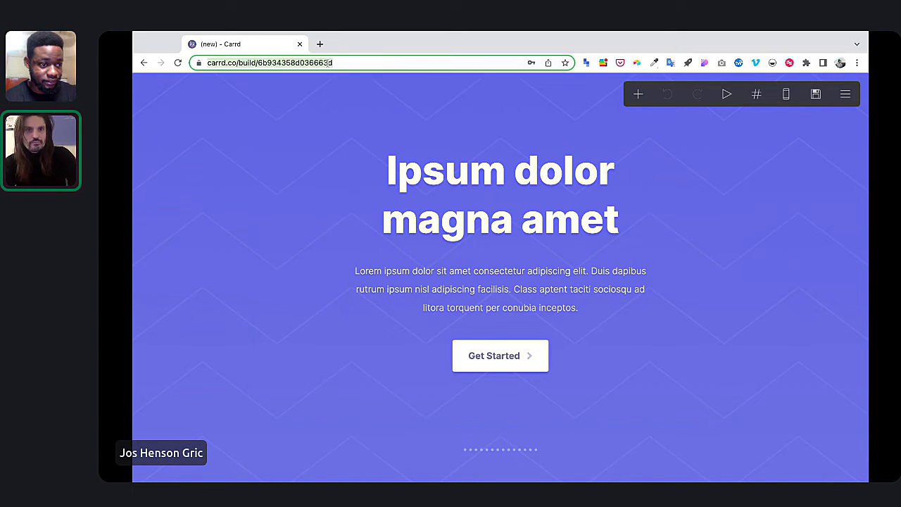
pyautogui.write('te')
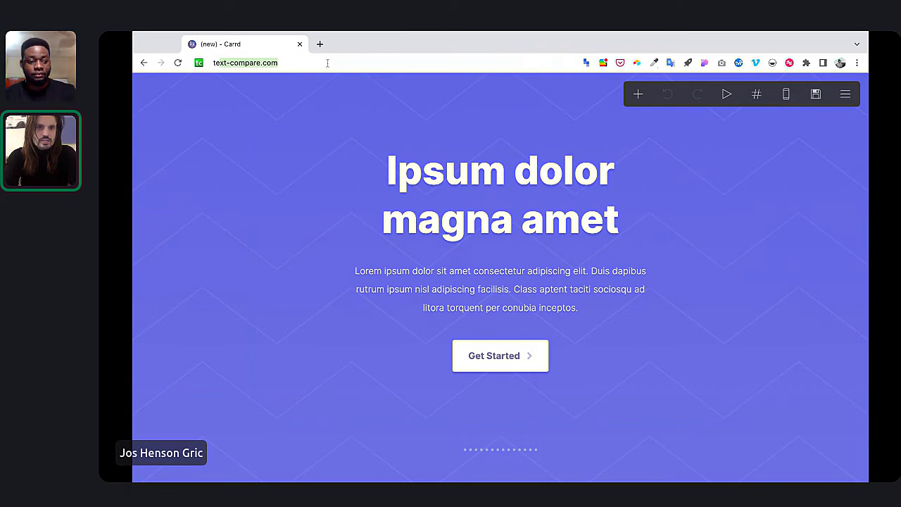
pyautogui.write('m')
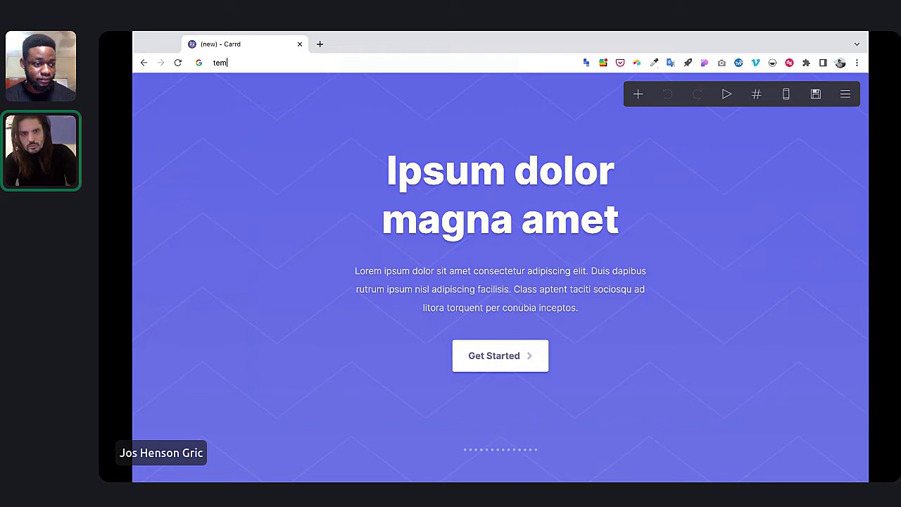
pyautogui.hotkey('ctrl', 'a')
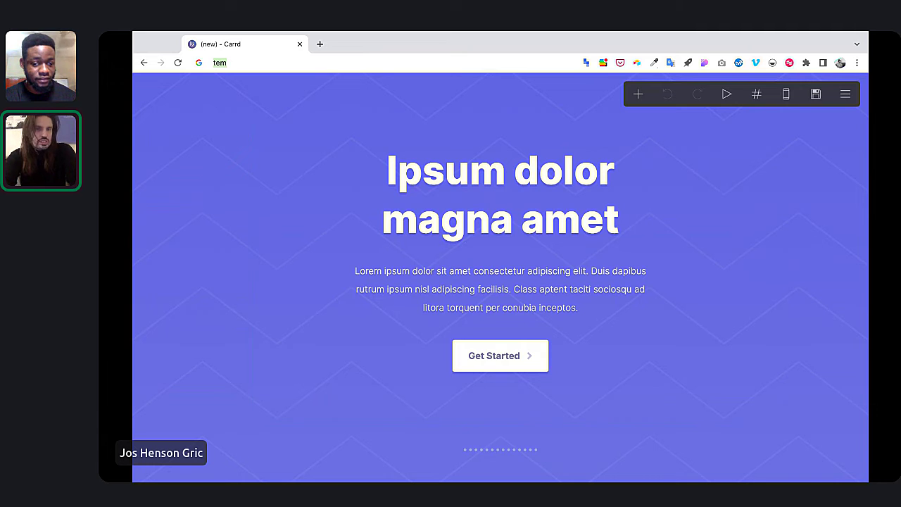
pyautogui.write('webflo')
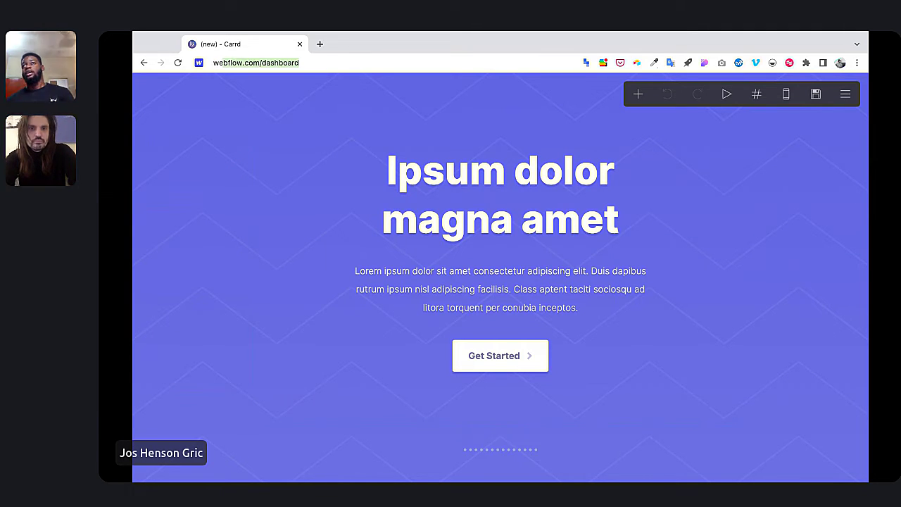
pyautogui.write('w')
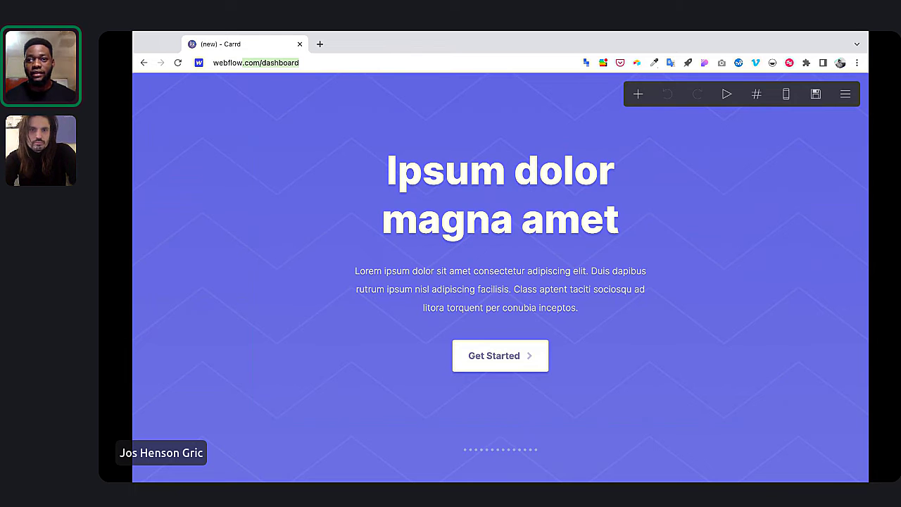
pyautogui.write('.com/temp-a')
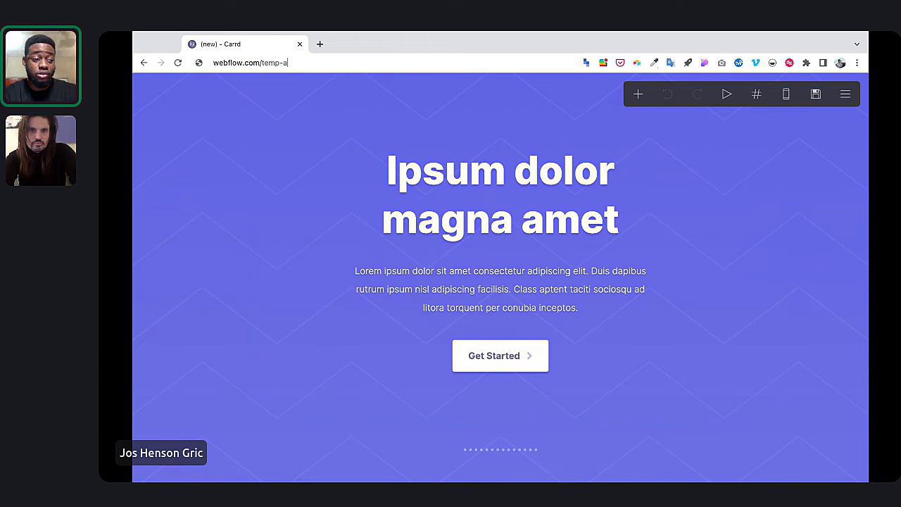
pyautogui.press('BackSpace')
pyautogui.press('BackSpace')
pyautogui.write('lates')
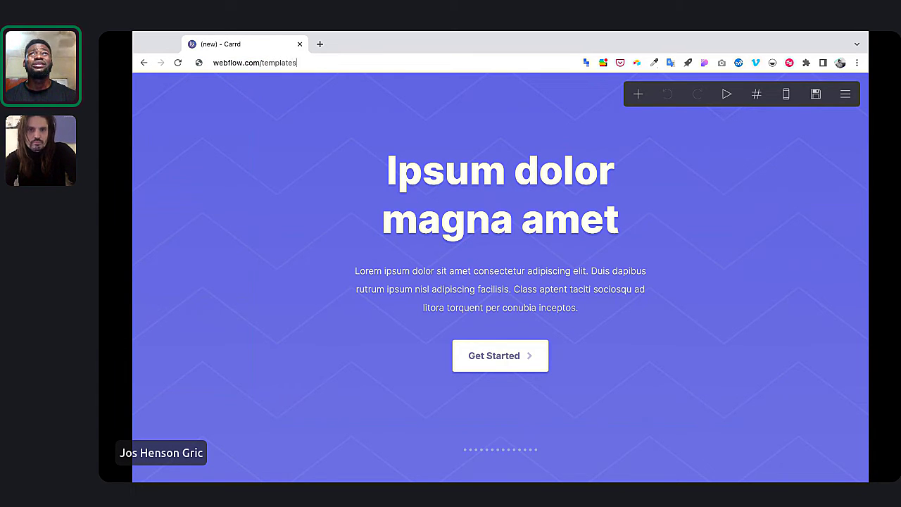
pyautogui.press('Return')
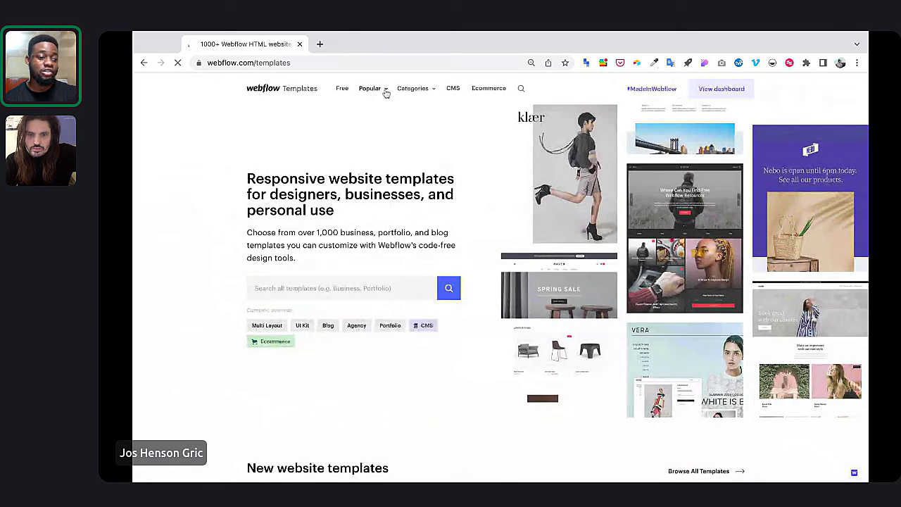
# - Scroll the templates gallery, then filter it to Startup from the Popular categories
pyautogui.scroll(-4, 389, 147)
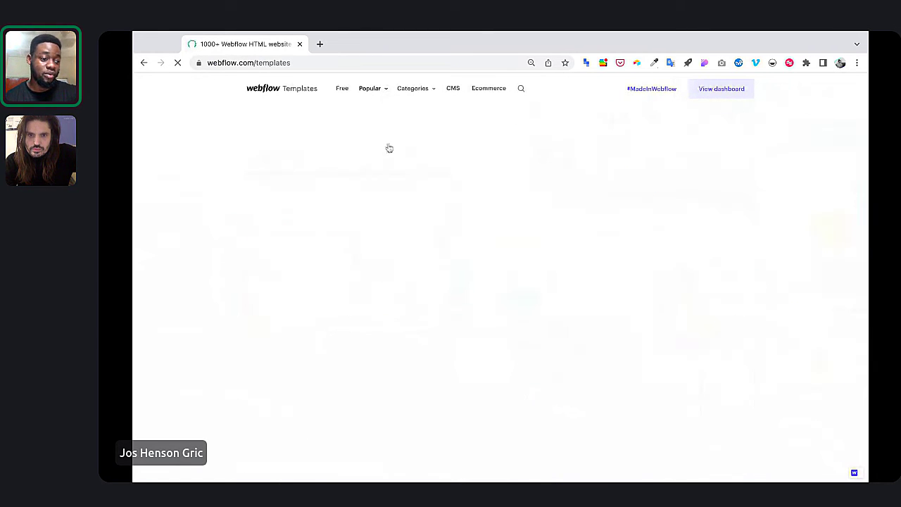
pyautogui.scroll(-1, 451, 282)
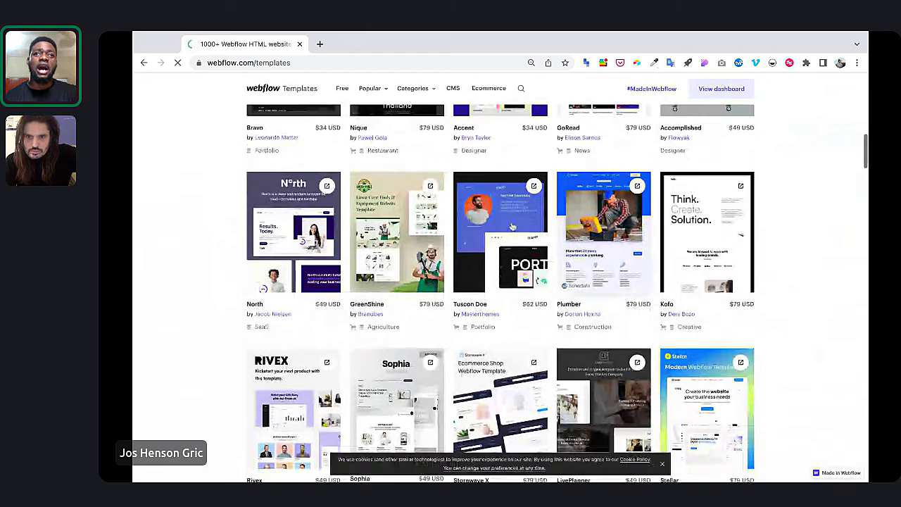
pyautogui.scroll(-2, 522, 230)
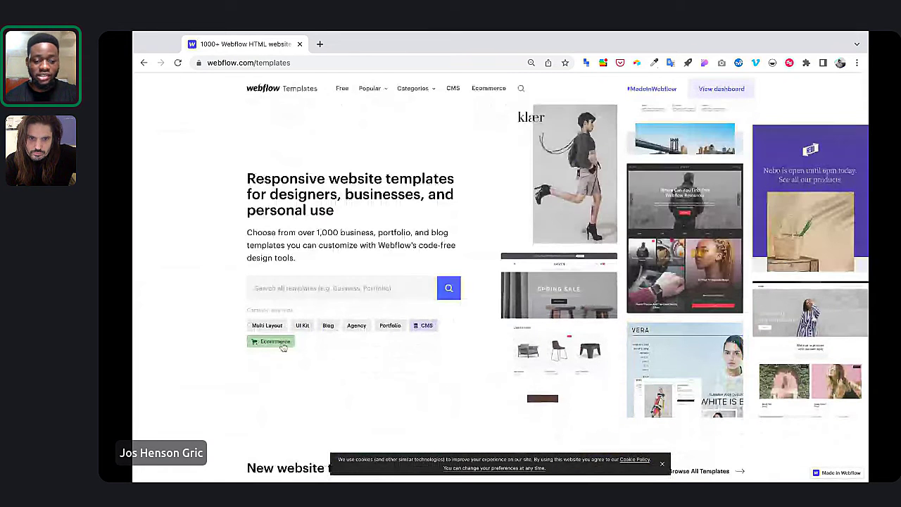
pyautogui.scroll(-2, 349, 329)
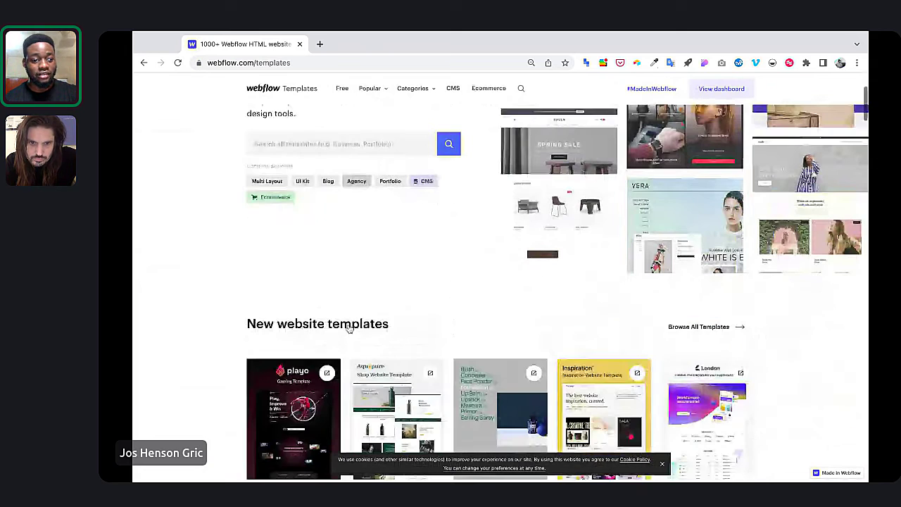
pyautogui.scroll(-15, 350, 329)
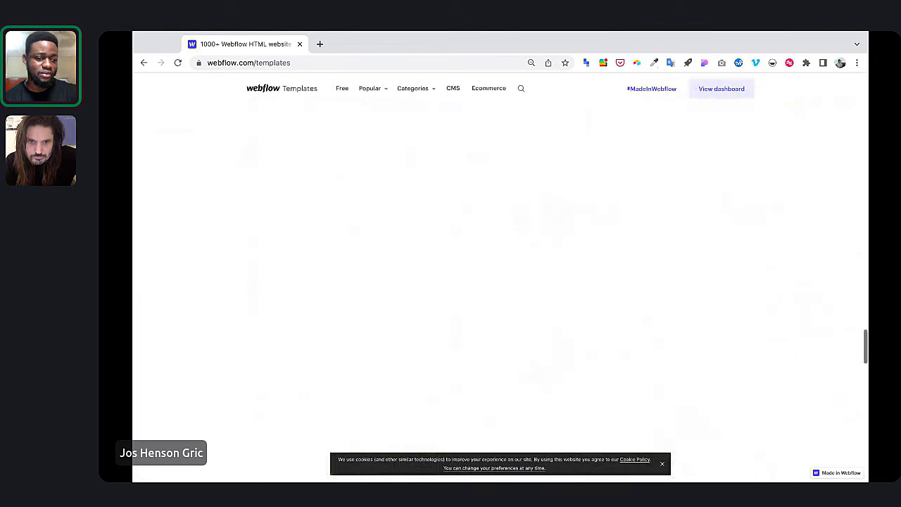
pyautogui.moveTo(381, 91)
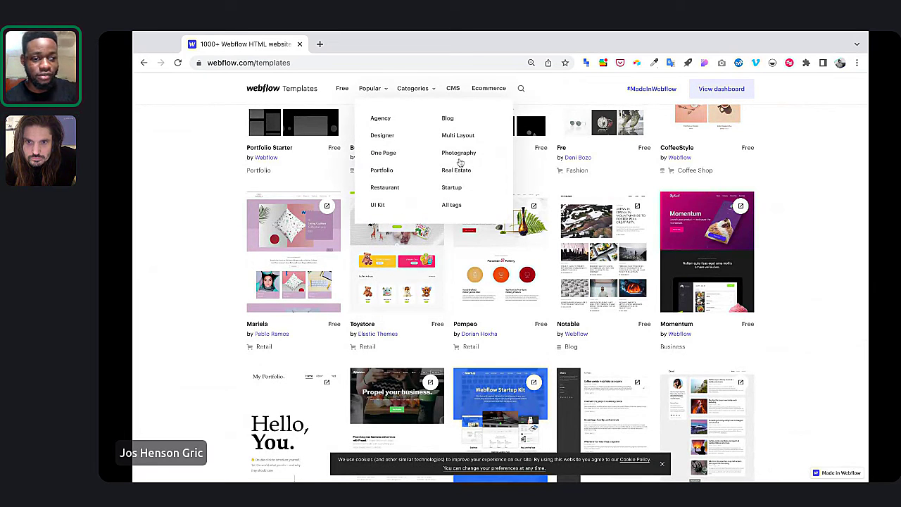
pyautogui.click(454, 191)
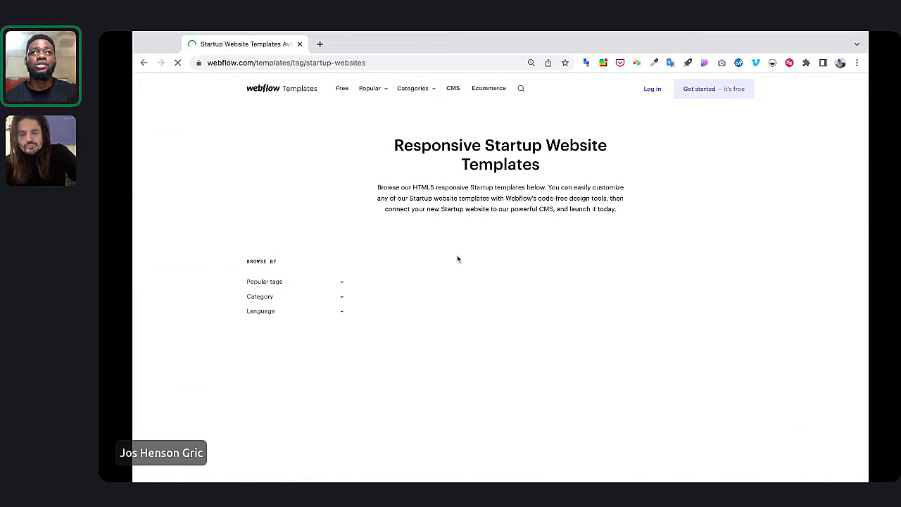
# - Open the Stellar startup template's detail page, priced at $79
pyautogui.scroll(-1, 457, 259)
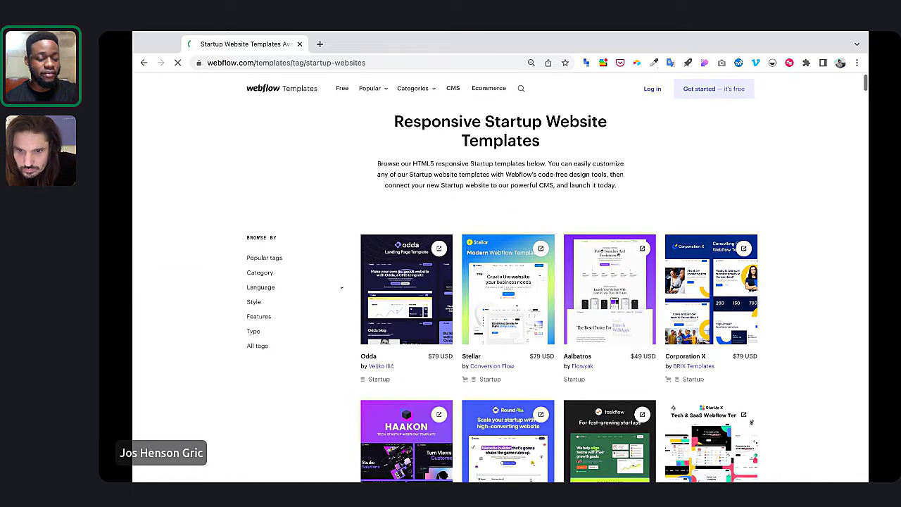
pyautogui.scroll(-2, 496, 247)
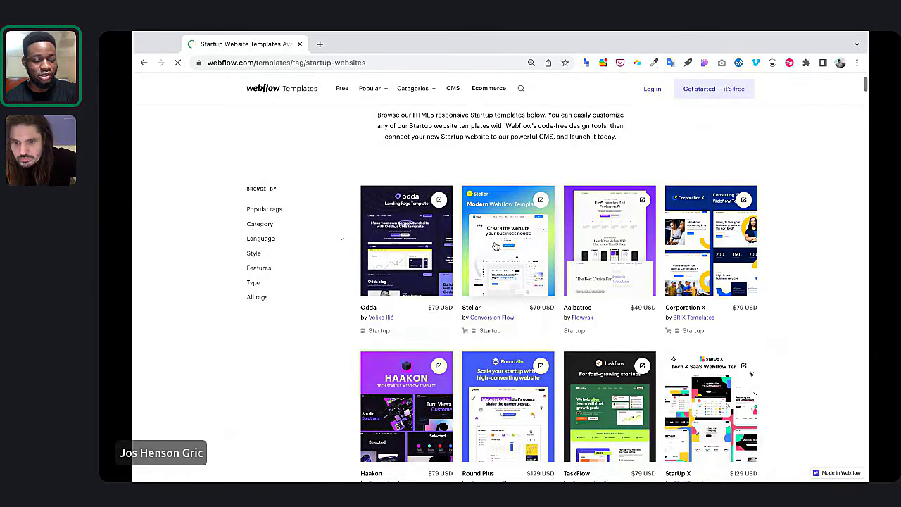
pyautogui.click(498, 246)
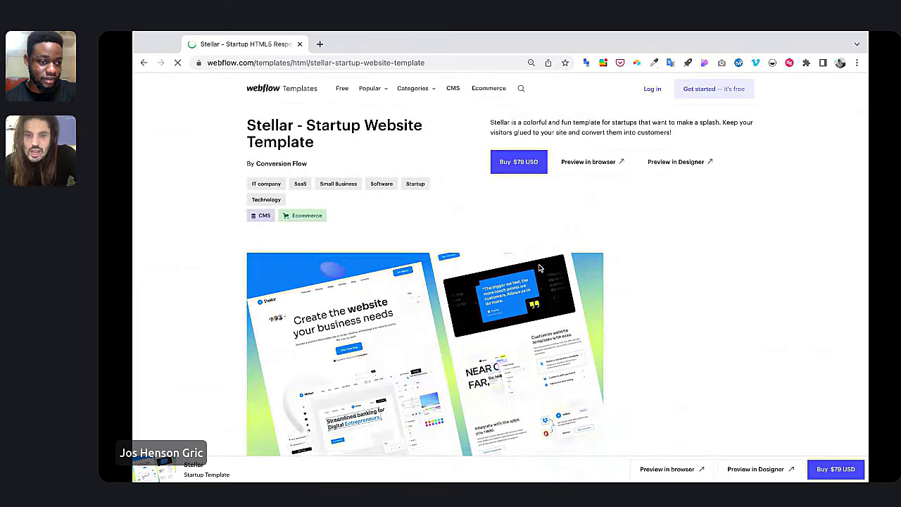
pyautogui.scroll(-2, 540, 268)
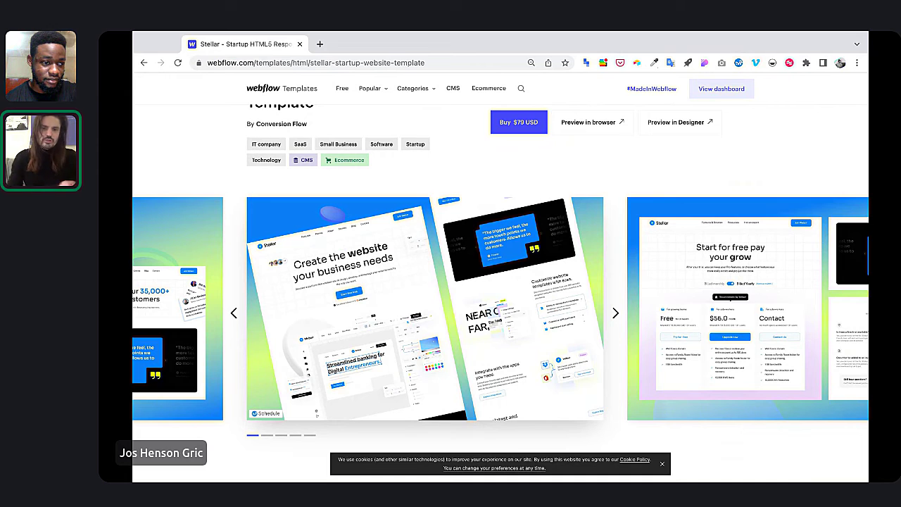
pyautogui.hotkey('ctrl', 't')
# - Search for flowbase and open the flowbase.co home page
pyautogui.write('flow')
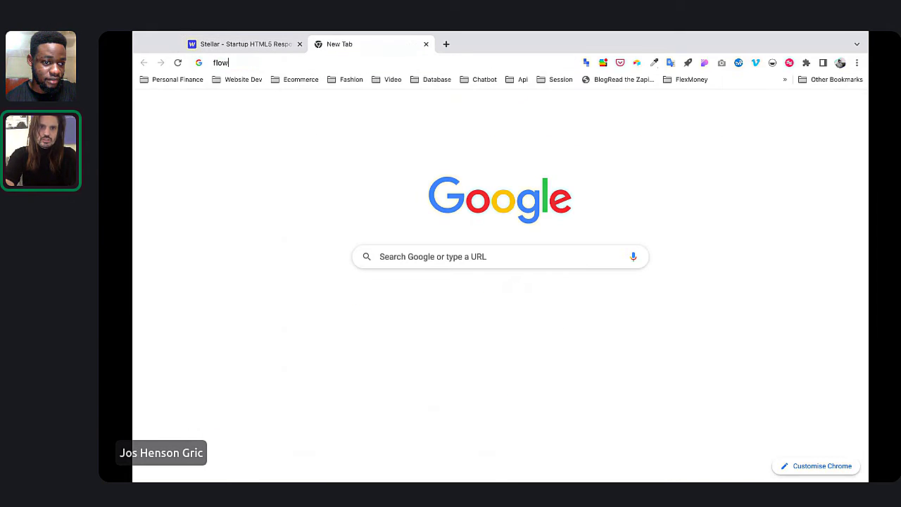
pyautogui.write('base')
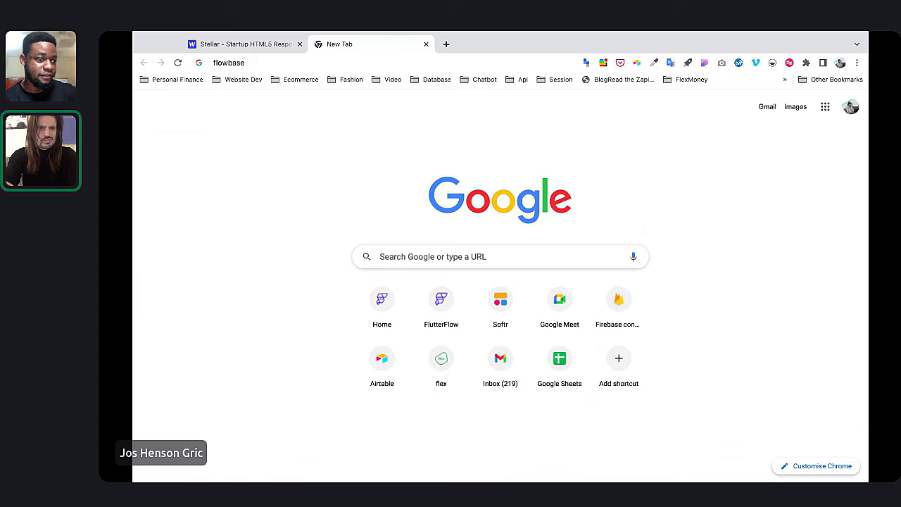
pyautogui.press('Return')
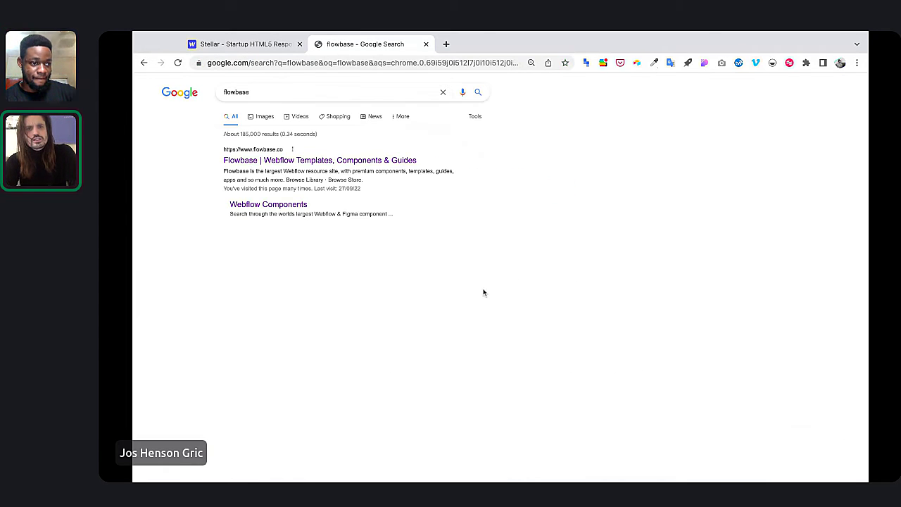
pyautogui.click(343, 162)
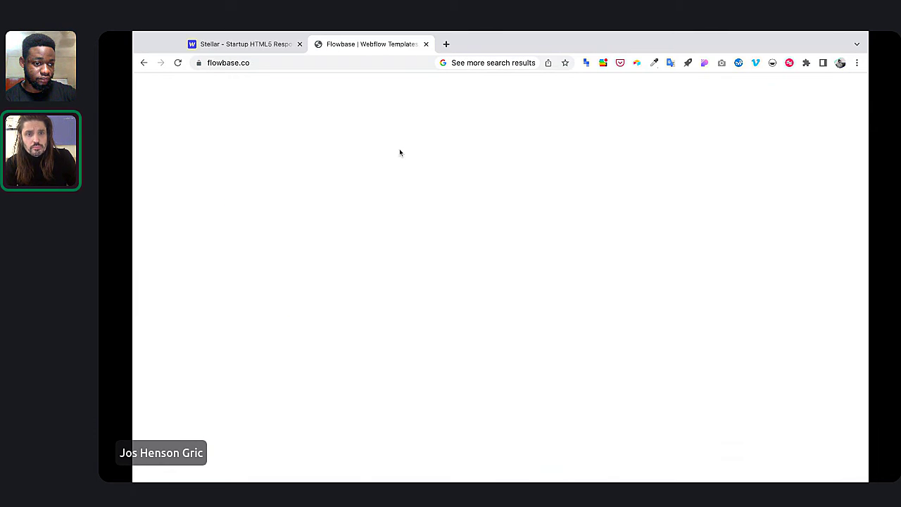
pyautogui.scroll(-4, 467, 283)
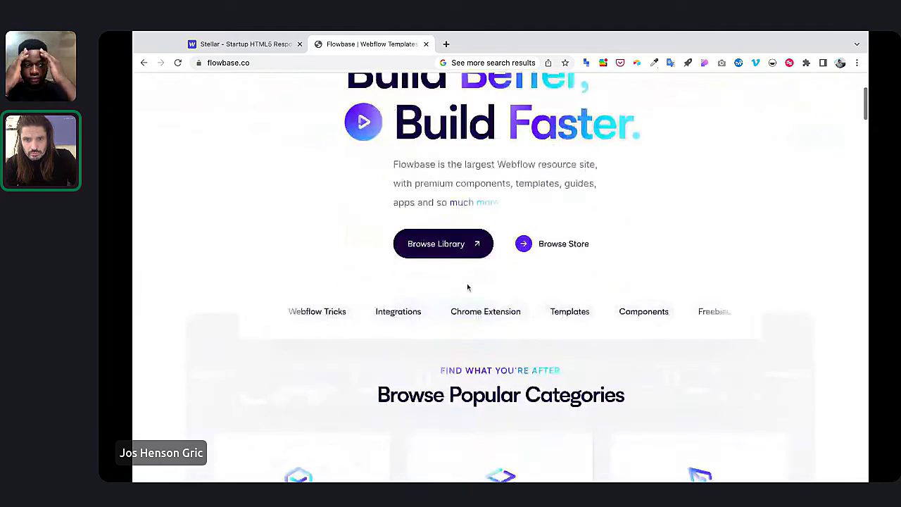
pyautogui.scroll(-4, 472, 288)
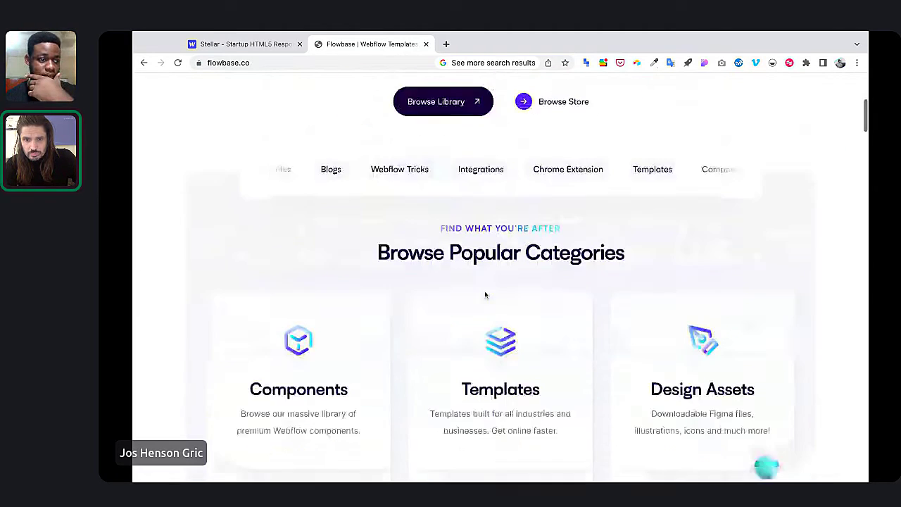
pyautogui.scroll(-14, 485, 295)
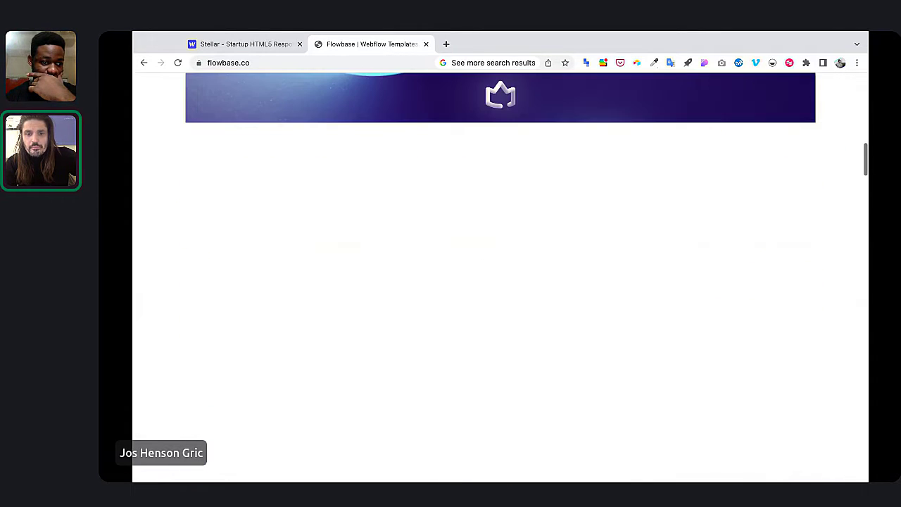
pyautogui.scroll(15, 500, 282)
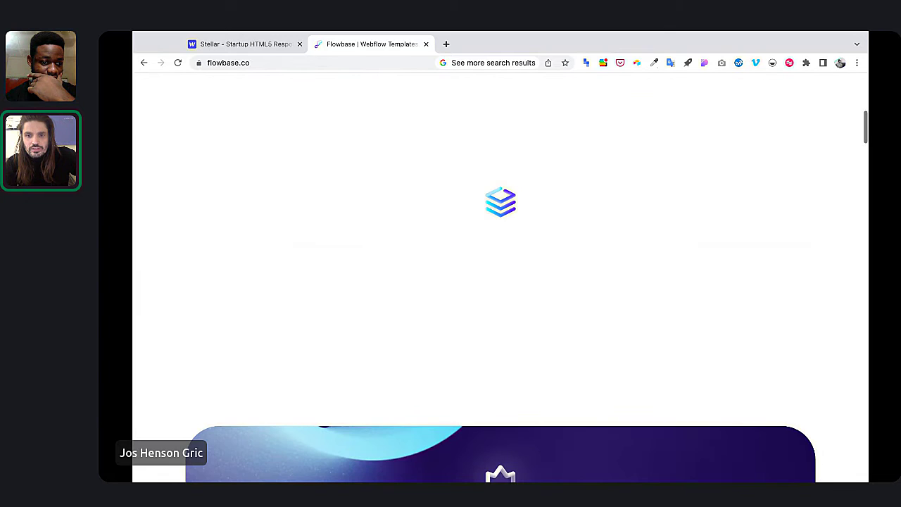
pyautogui.scroll(10, 511, 280)
# - Open the Wayward template's product page from Flowbase's Templates store, then return to the Stellar tab
pyautogui.click(500, 307)
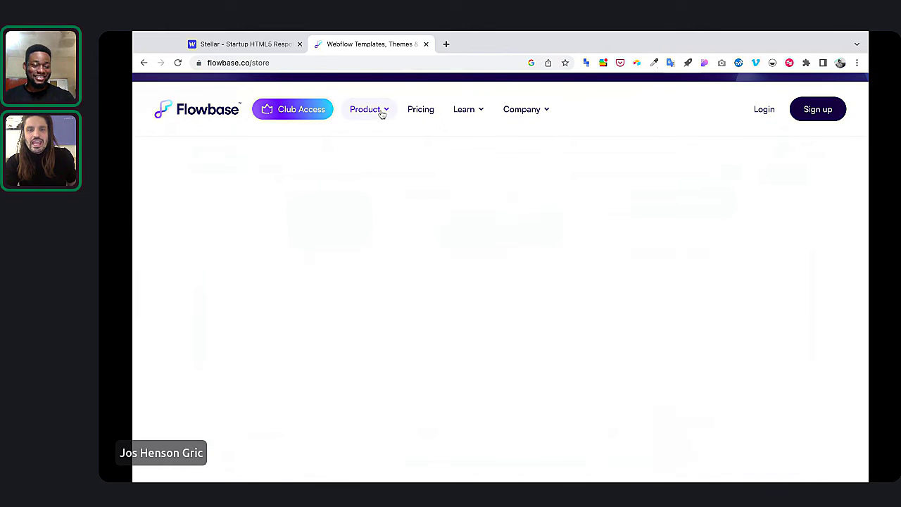
pyautogui.moveTo(381, 113)
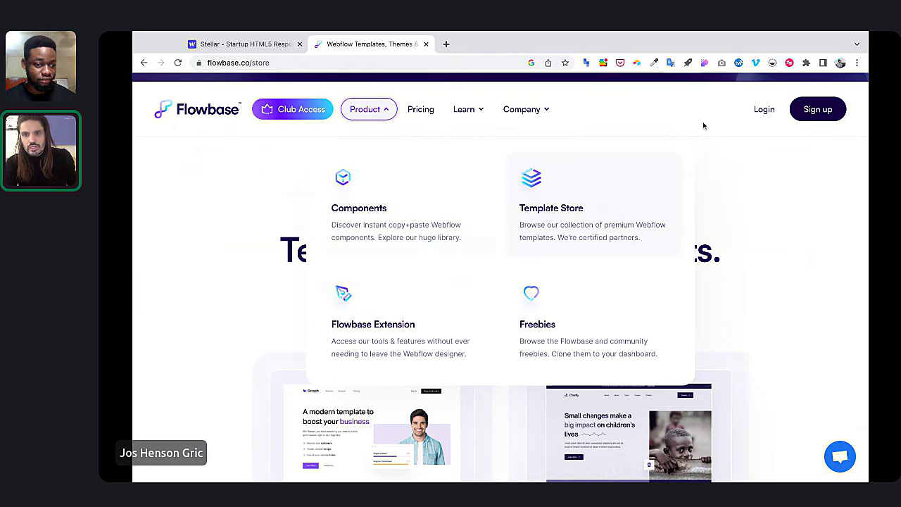
pyautogui.scroll(-10, 718, 273)
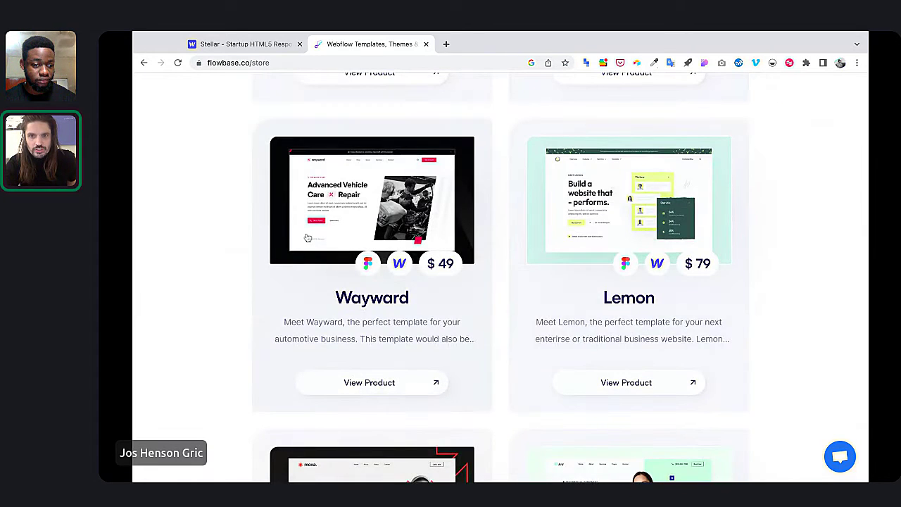
pyautogui.scroll(-1, 393, 250)
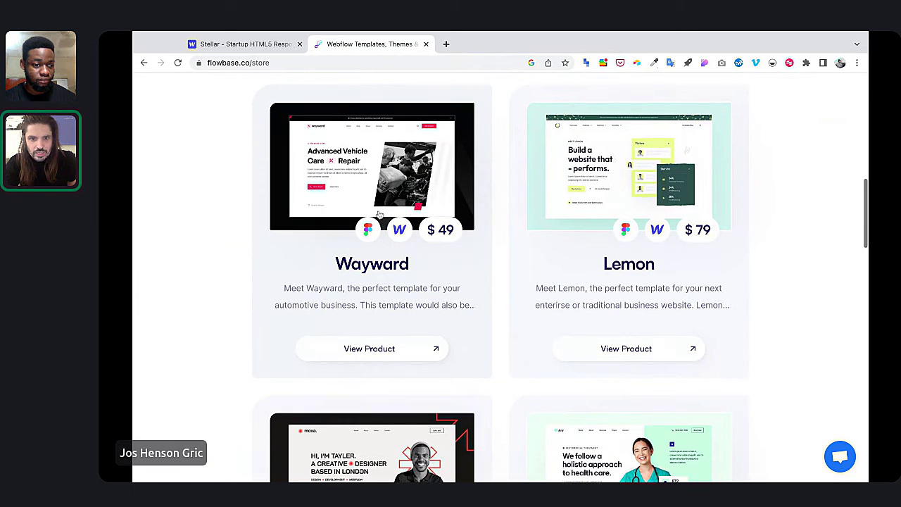
pyautogui.click(378, 215)
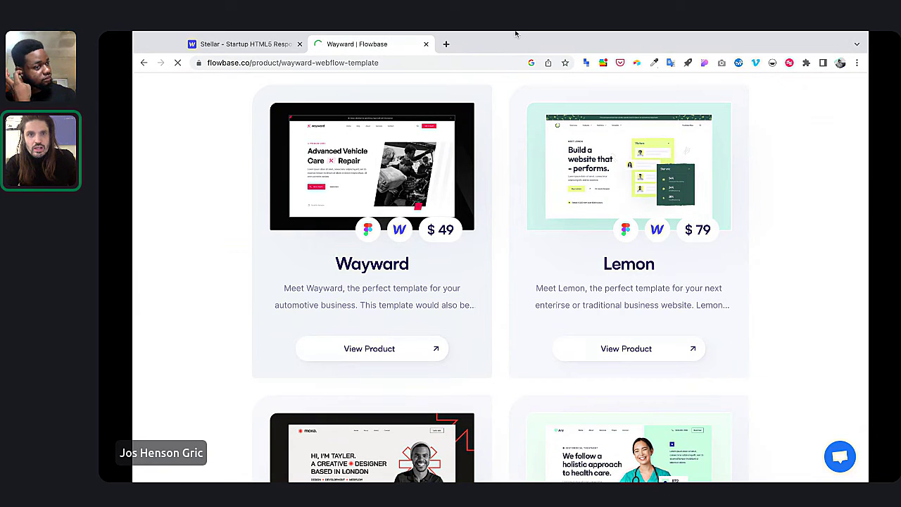
pyautogui.click(247, 44)
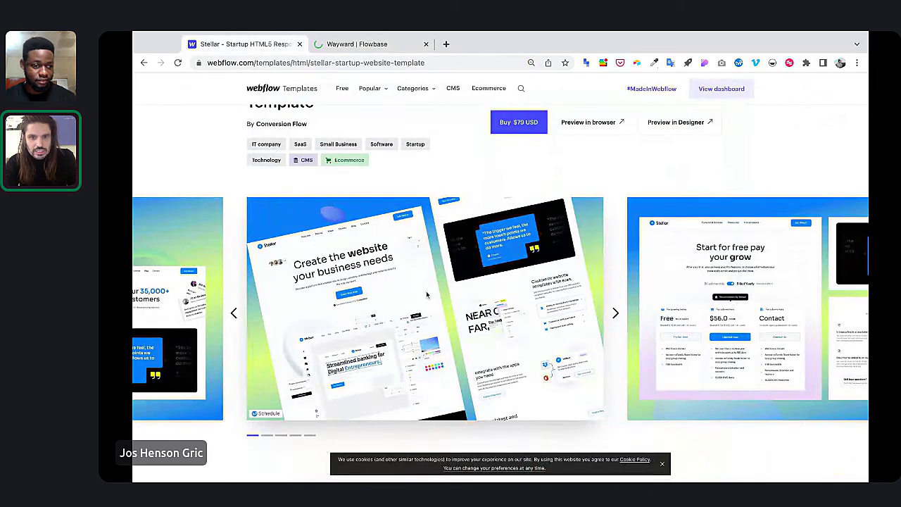
# - Preview Stellar in the browser and look over its 'Create the website your business needs' homepage
pyautogui.scroll(-3, 426, 294)
pyautogui.scroll(5, 426, 295)
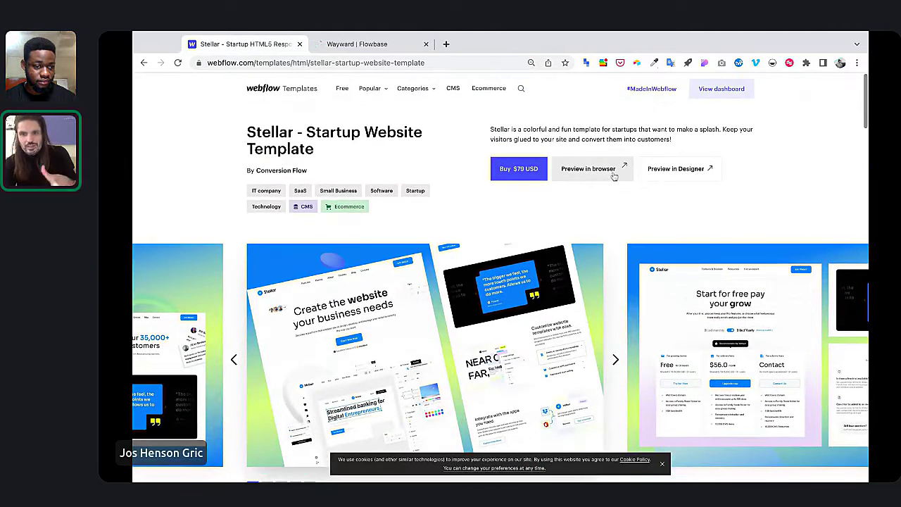
pyautogui.click(612, 174)
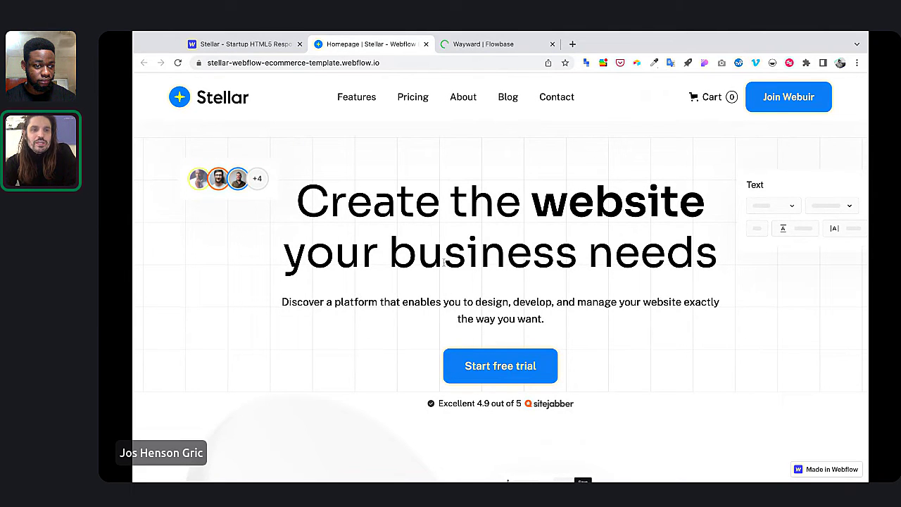
pyautogui.scroll(-3, 443, 262)
pyautogui.scroll(-3, 444, 262)
pyautogui.scroll(4, 444, 262)
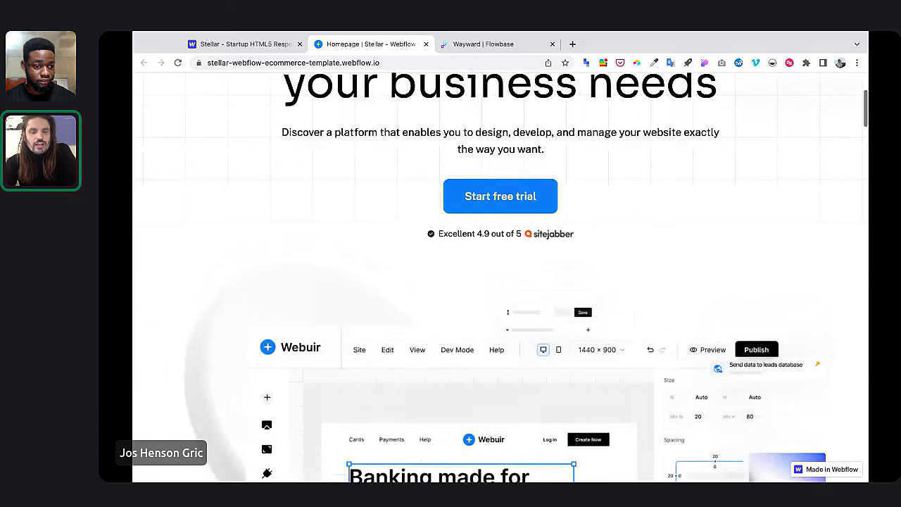
pyautogui.scroll(3, 496, 211)
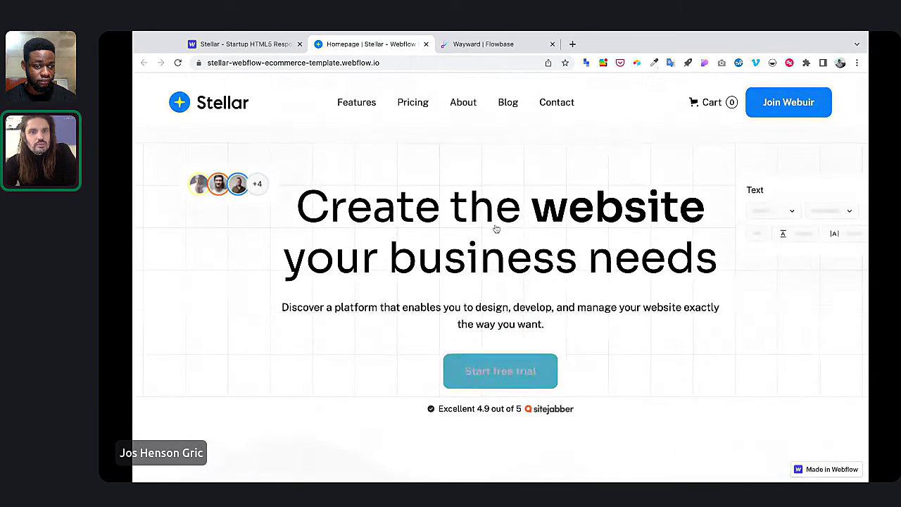
pyautogui.scroll(-5, 503, 289)
pyautogui.scroll(2, 503, 290)
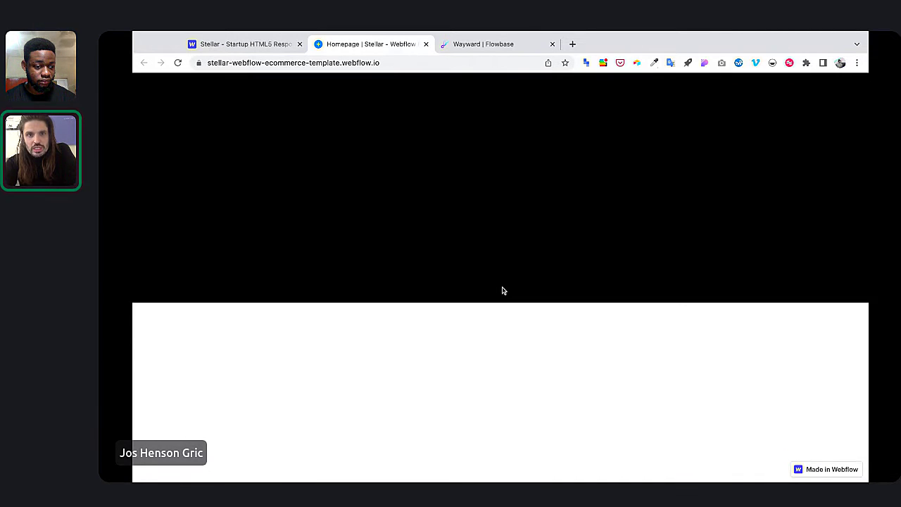
pyautogui.scroll(5, 441, 150)
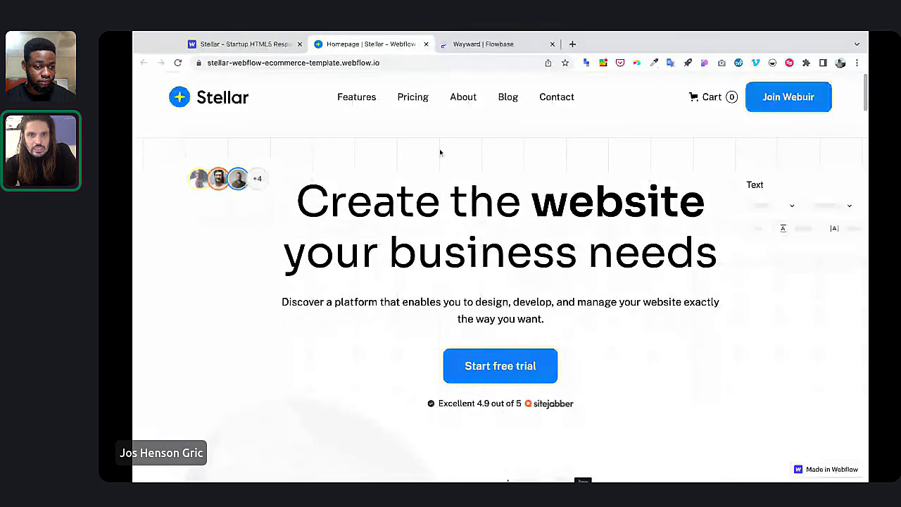
# - Review the preview's Pricing page: Starter Free, Business $199, Enterprise plans, comparison table, FAQ and footer
pyautogui.click(421, 104)
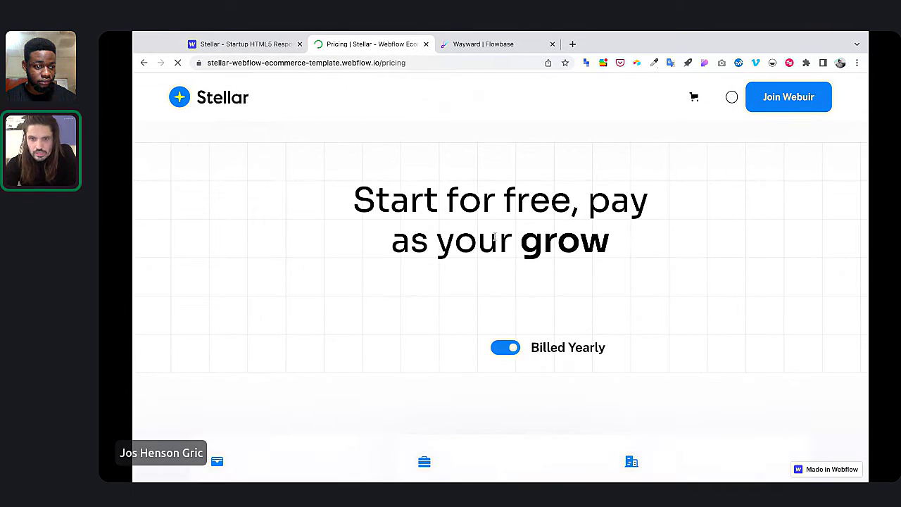
pyautogui.scroll(-2, 502, 246)
pyautogui.scroll(-4, 502, 245)
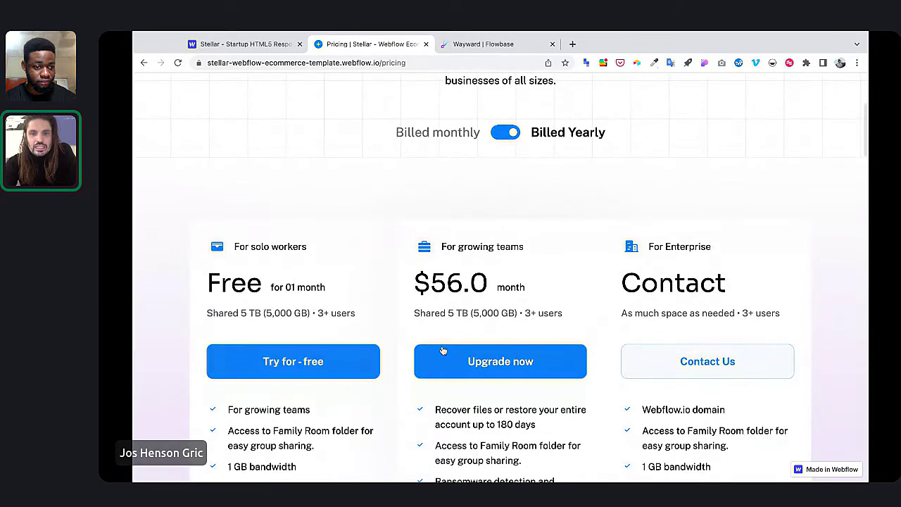
pyautogui.scroll(-10, 673, 398)
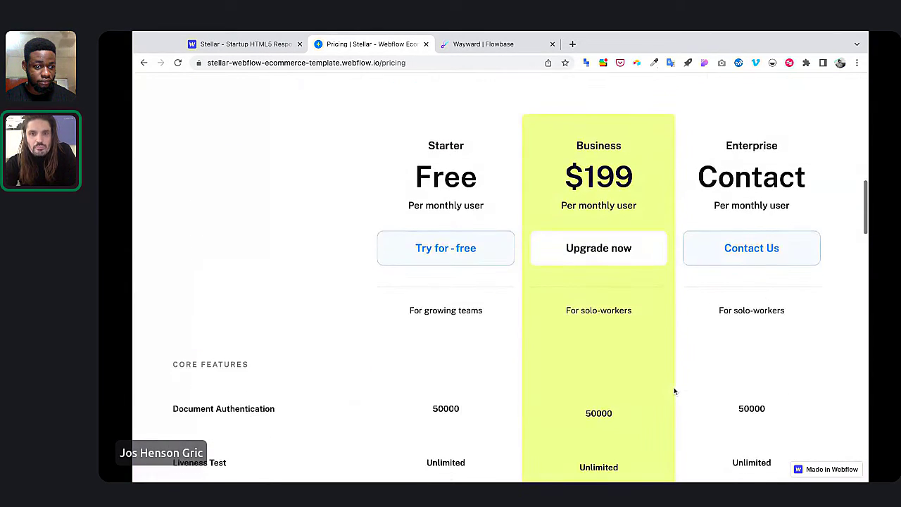
pyautogui.scroll(-15, 473, 427)
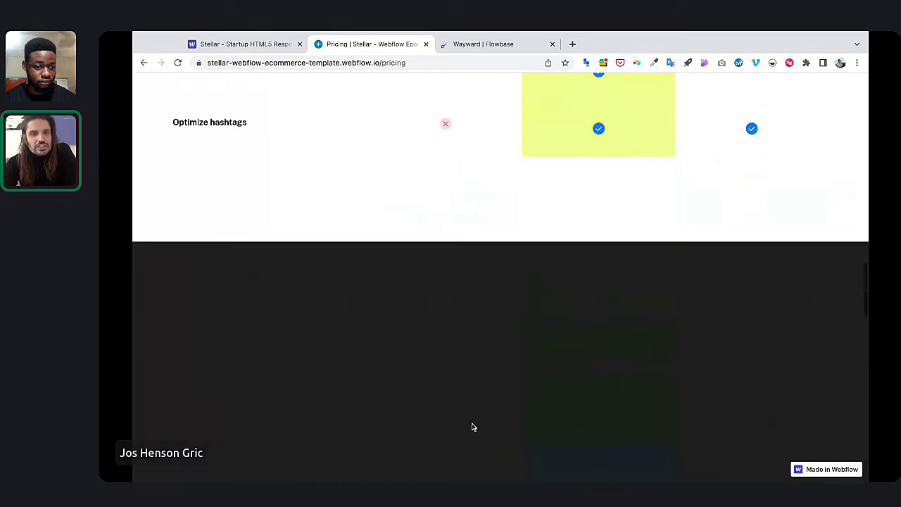
pyautogui.scroll(-10, 472, 426)
pyautogui.scroll(5, 472, 427)
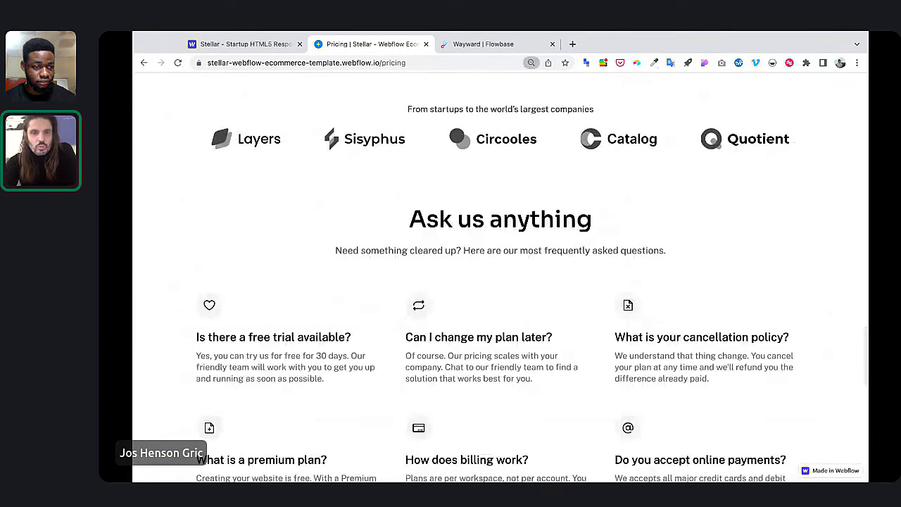
pyautogui.scroll(-5, 500, 282)
pyautogui.scroll(-5, 500, 282)
pyautogui.scroll(2, 500, 281)
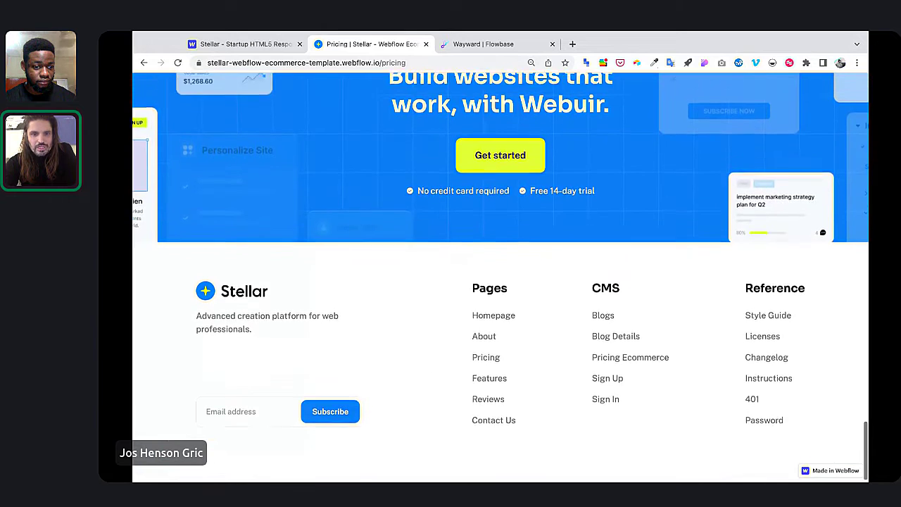
pyautogui.scroll(-2, 500, 374)
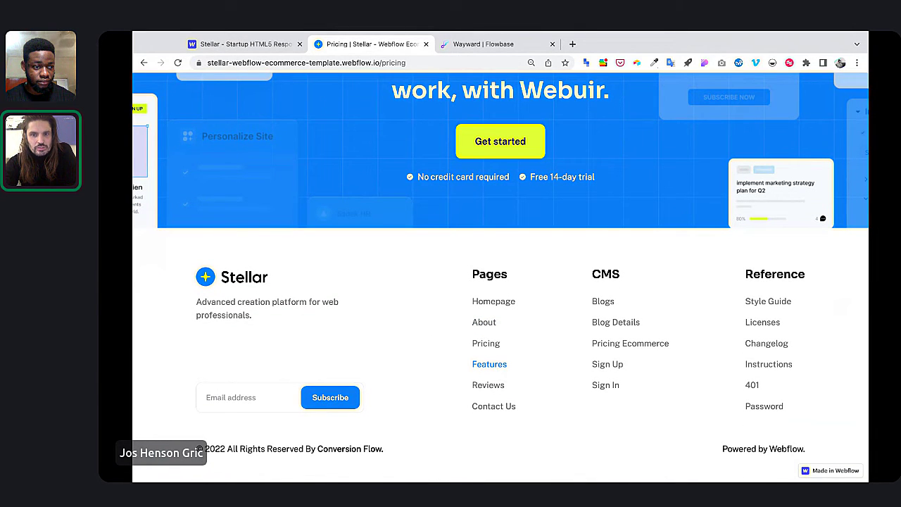
# - Browse Stellar's Features page, selecting the 'Optimized for marketing' heading and paragraph, then return to the hero
pyautogui.click(491, 367)
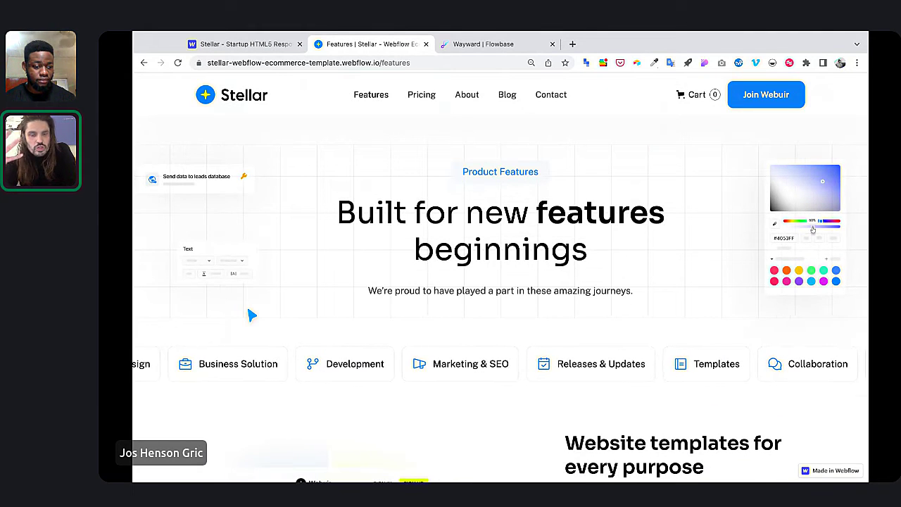
pyautogui.scroll(-10, 251, 315)
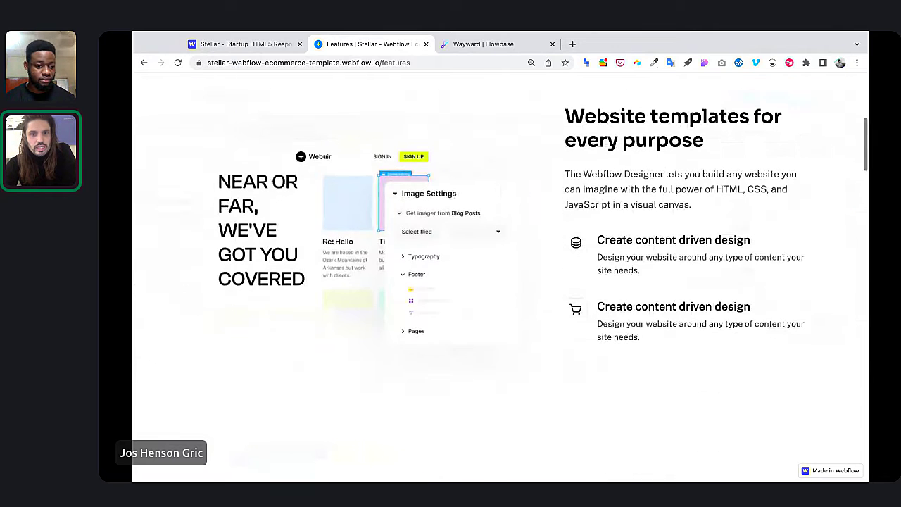
pyautogui.scroll(-1, 567, 196)
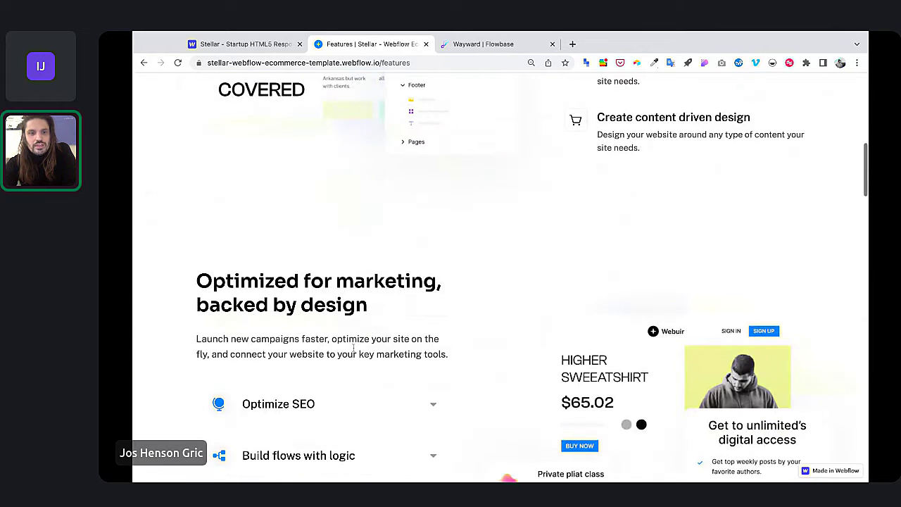
pyautogui.tripleClick(234, 283)
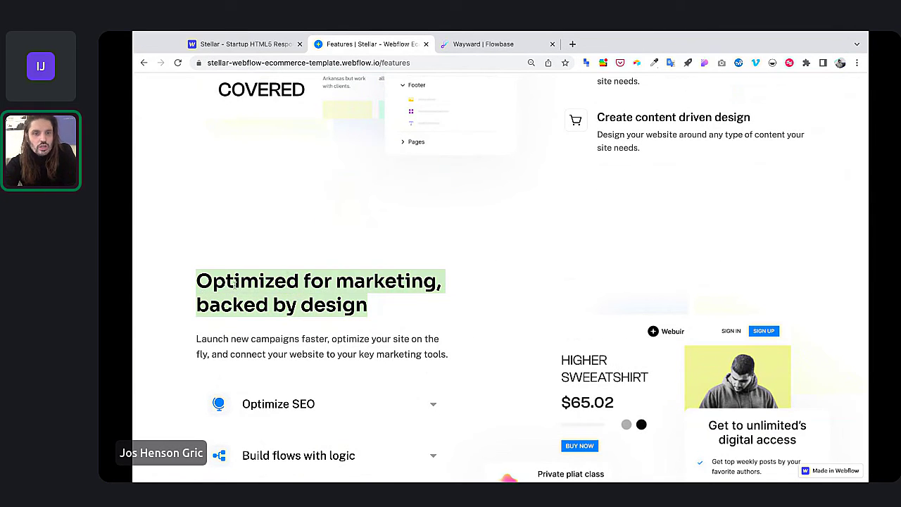
pyautogui.tripleClick(305, 339)
pyautogui.scroll(-3, 422, 295)
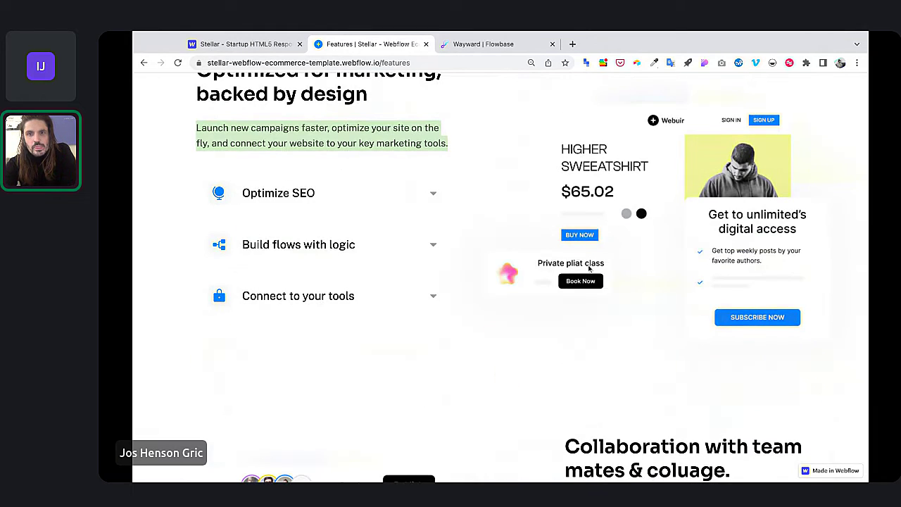
pyautogui.scroll(-8, 589, 275)
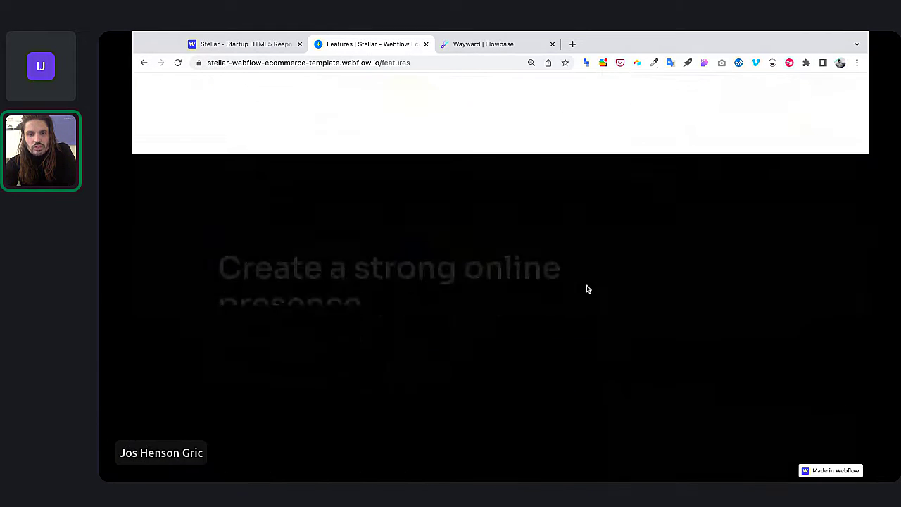
pyautogui.scroll(-5, 588, 288)
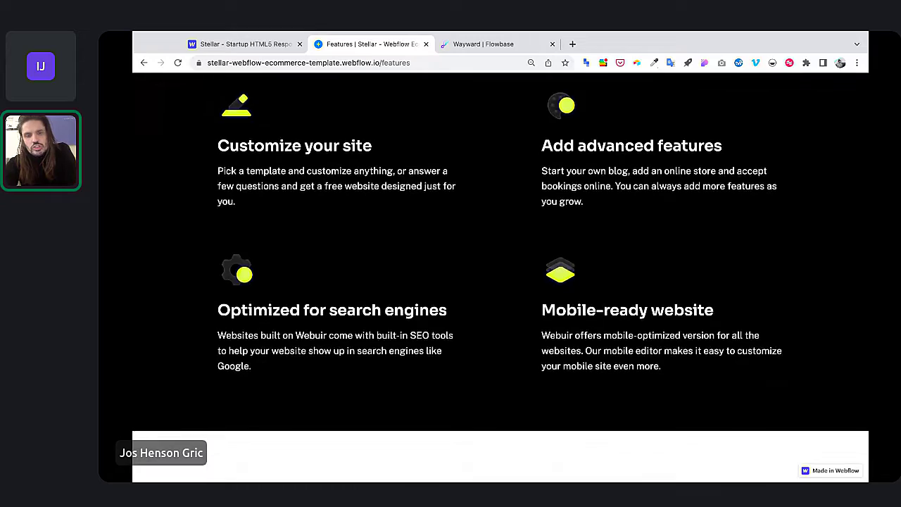
pyautogui.scroll(-15, 589, 289)
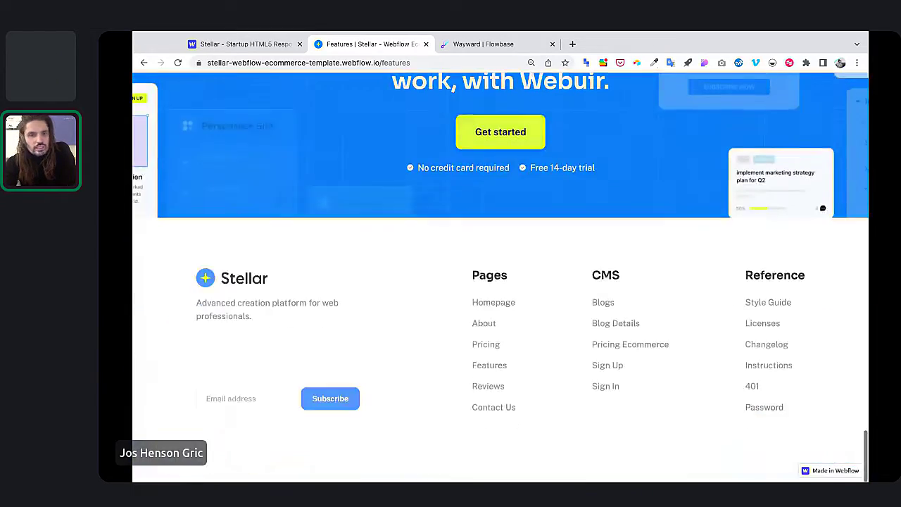
pyautogui.scroll(20, 501, 278)
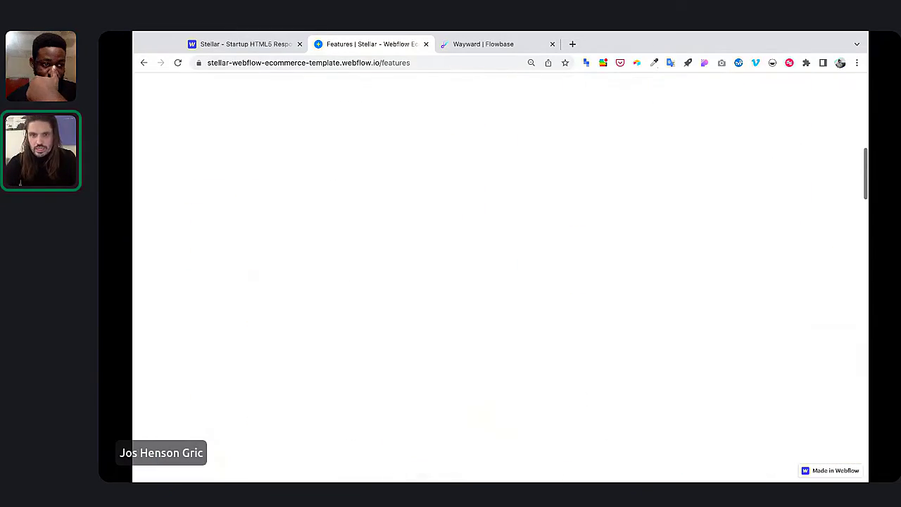
pyautogui.scroll(10, 476, 107)
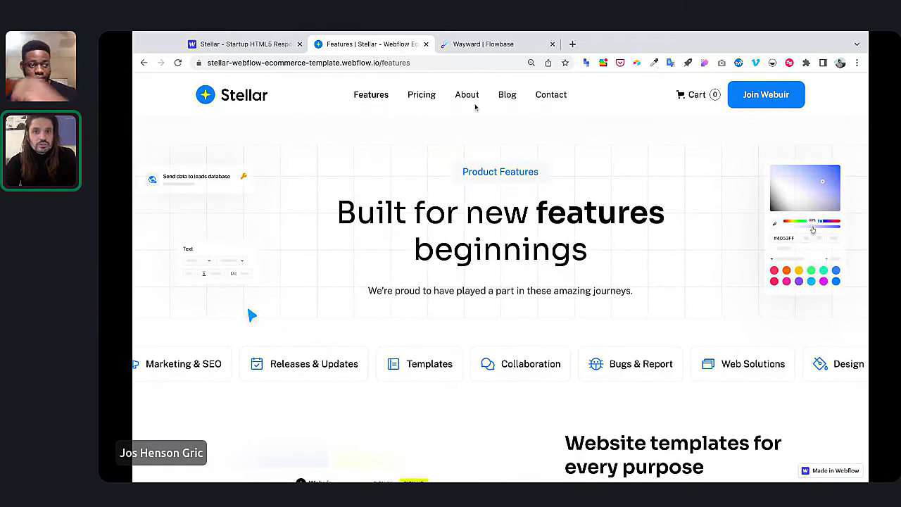
# - Go to Stellar's Blog page and read through the first featured blog post
pyautogui.click(508, 96)
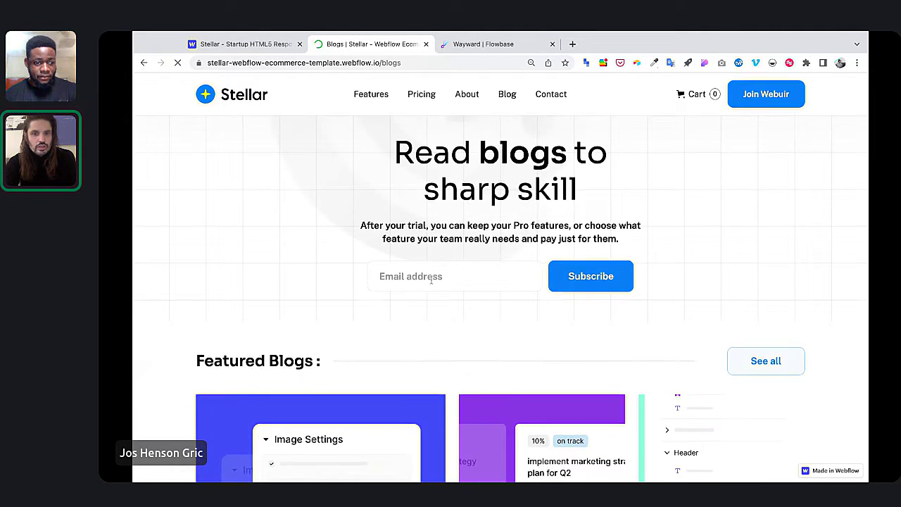
pyautogui.scroll(-4, 431, 280)
pyautogui.click(298, 255)
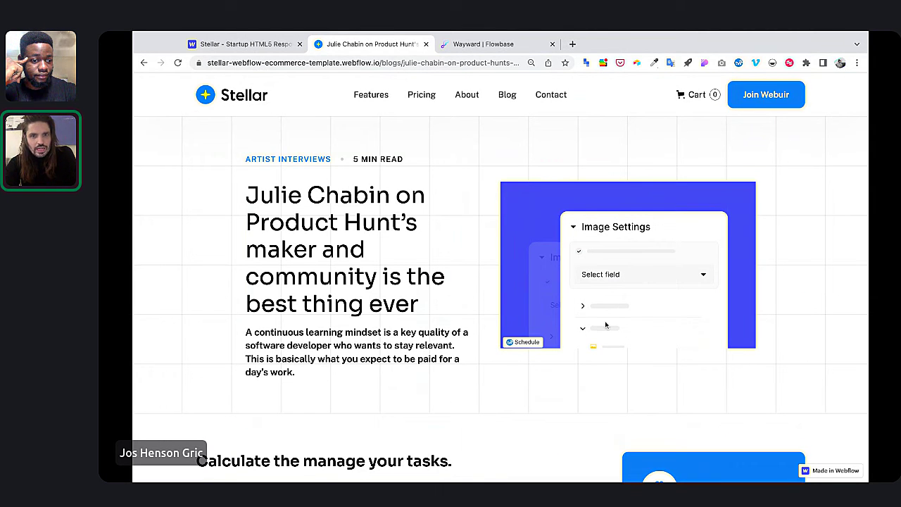
pyautogui.scroll(-3, 606, 325)
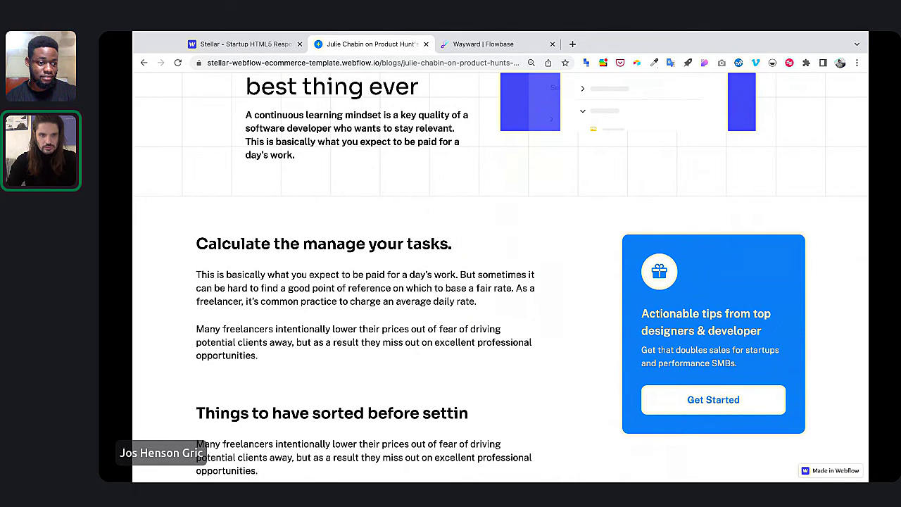
pyautogui.scroll(5, 693, 335)
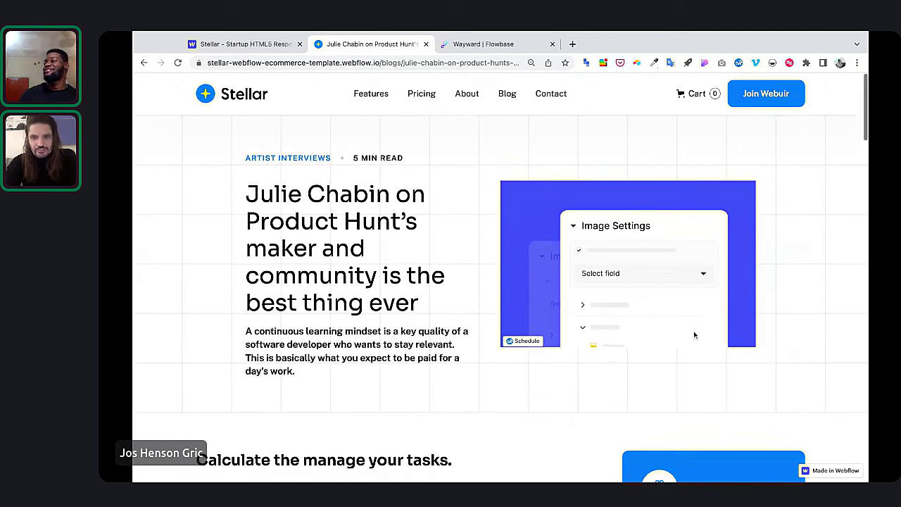
pyautogui.scroll(-10, 694, 335)
pyautogui.scroll(-15, 694, 335)
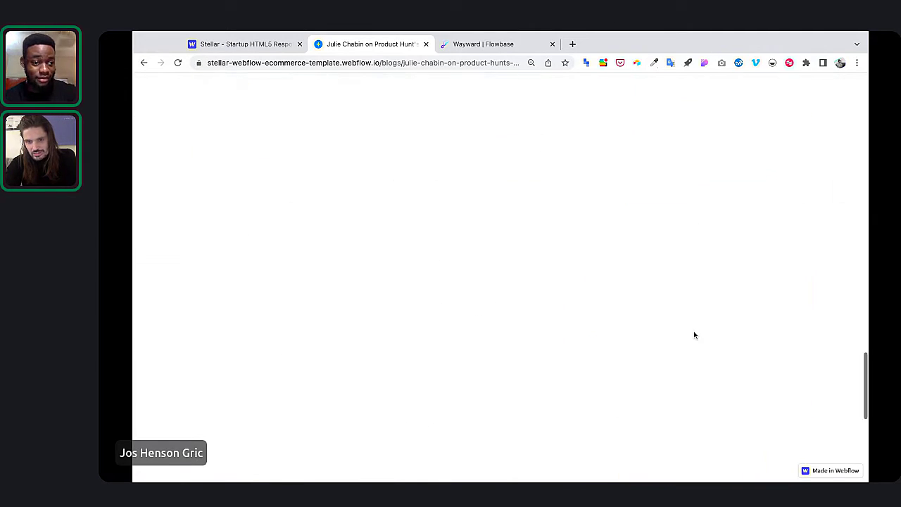
pyautogui.scroll(5, 427, 314)
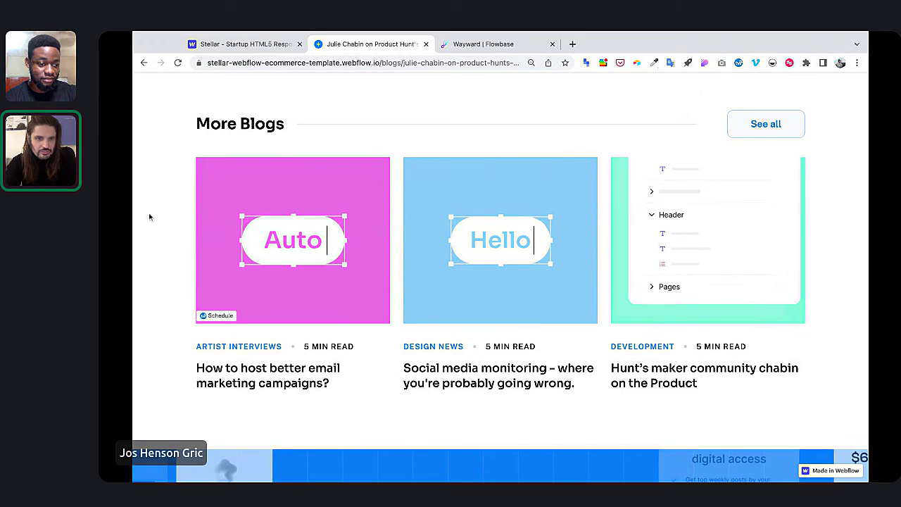
pyautogui.scroll(-3, 313, 264)
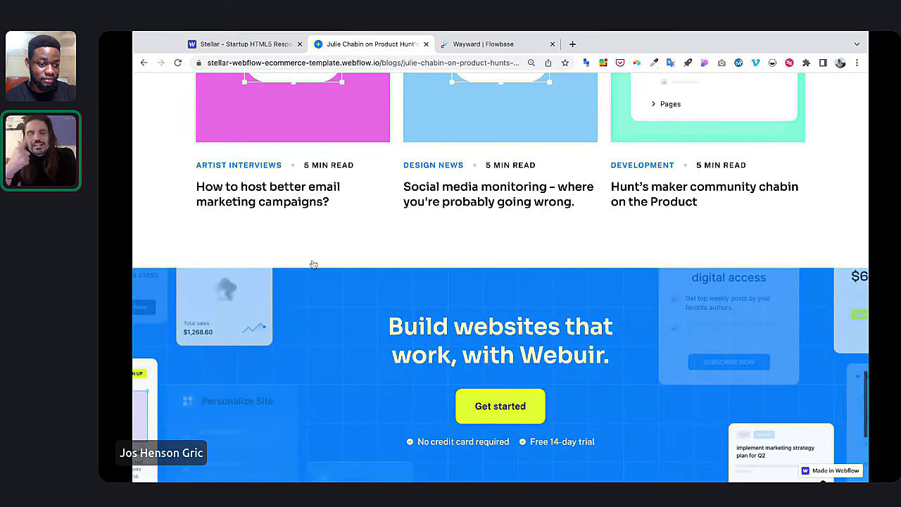
pyautogui.scroll(-3, 491, 371)
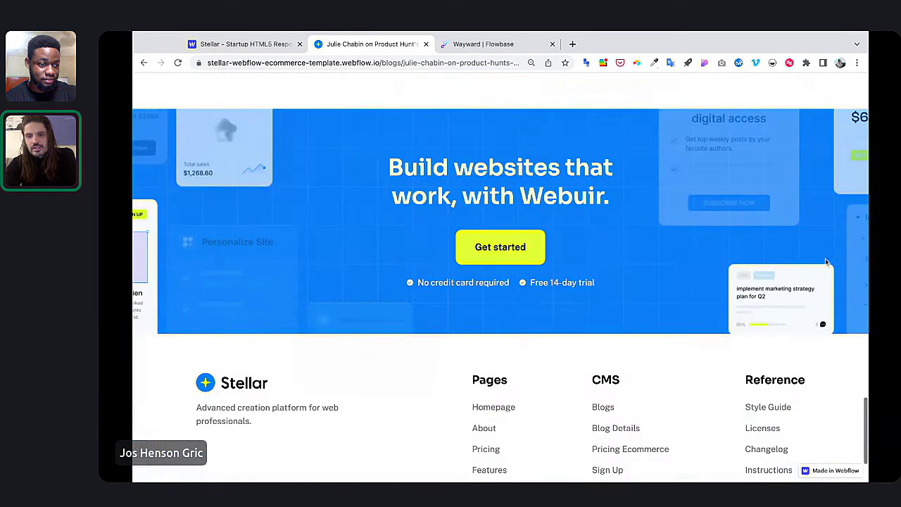
pyautogui.scroll(-2, 650, 235)
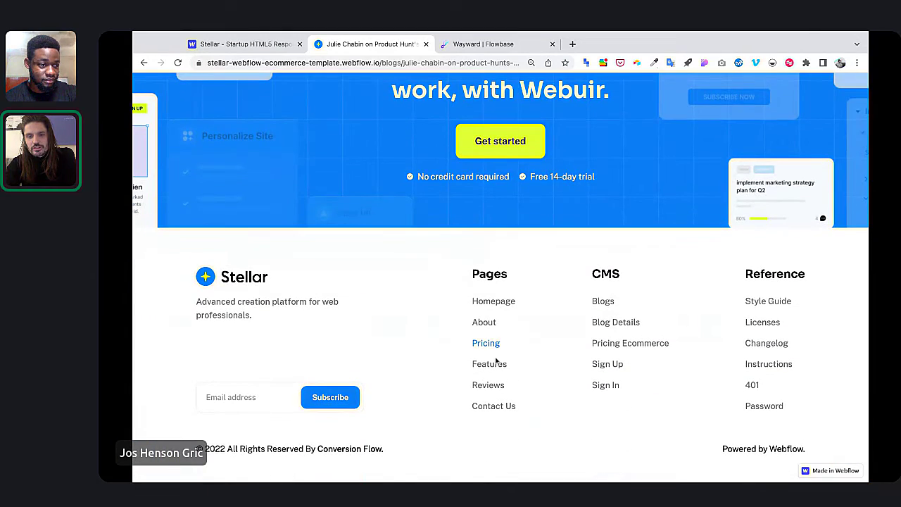
pyautogui.scroll(15, 519, 279)
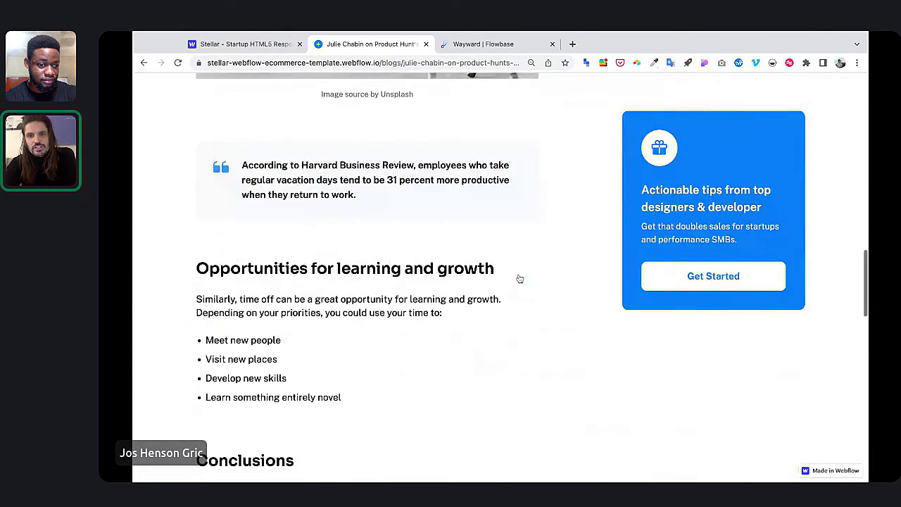
pyautogui.scroll(5, 519, 280)
pyautogui.scroll(5, 519, 280)
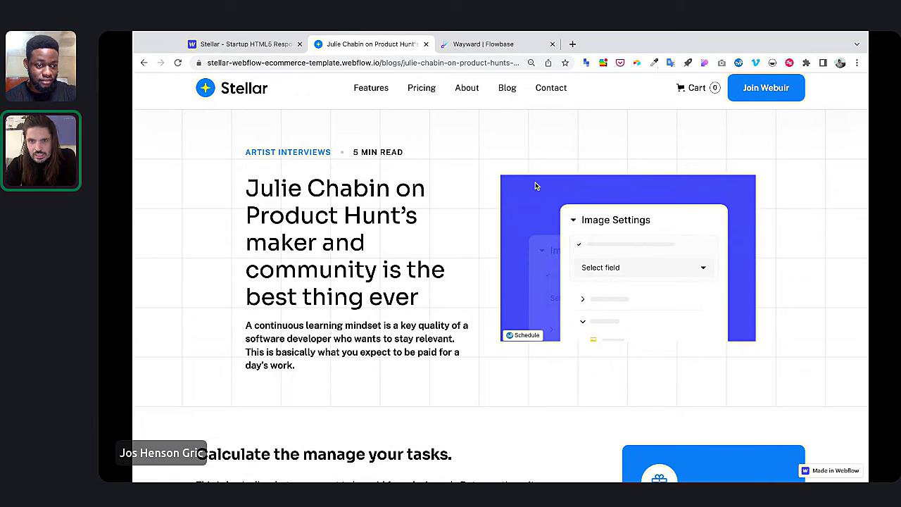
# - View the article's hero image in a new tab, then return to the blog post
pyautogui.keyDown('ctrl'); pyautogui.click(535, 185); pyautogui.keyUp('ctrl')
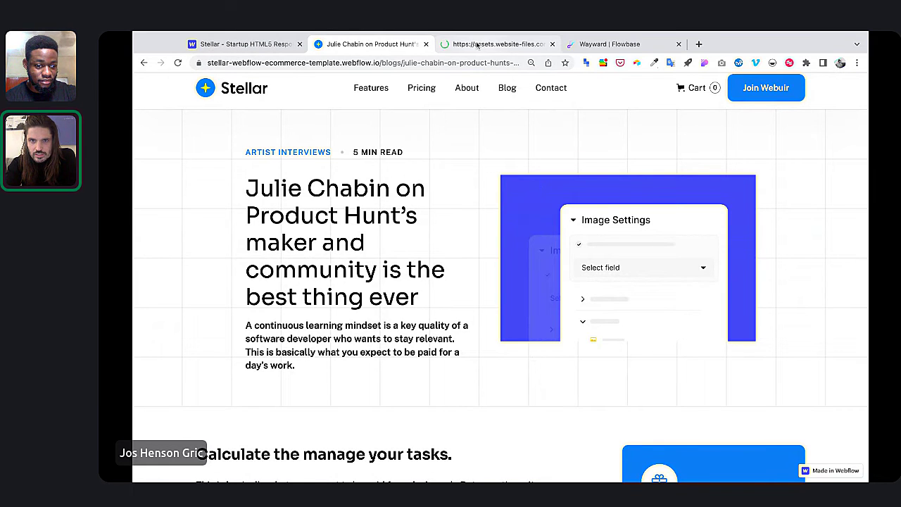
pyautogui.click(477, 44)
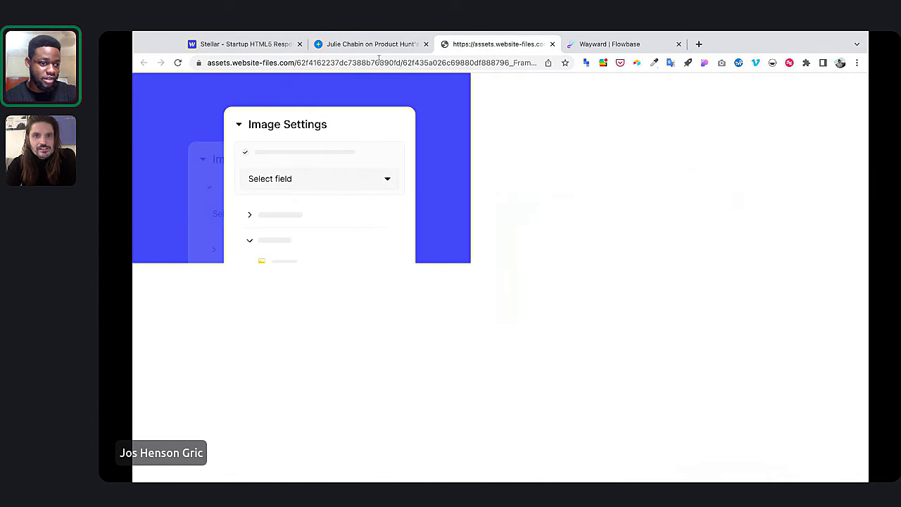
pyautogui.click(369, 46)
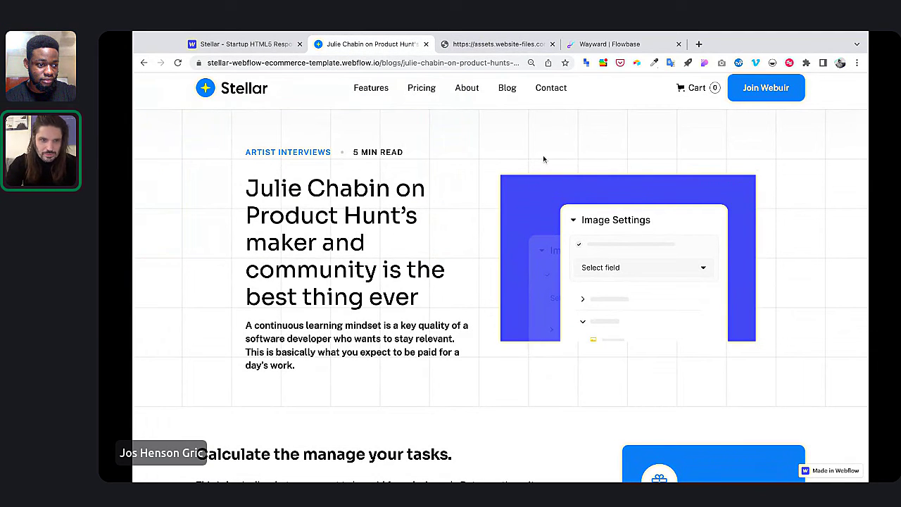
pyautogui.scroll(-3, 689, 393)
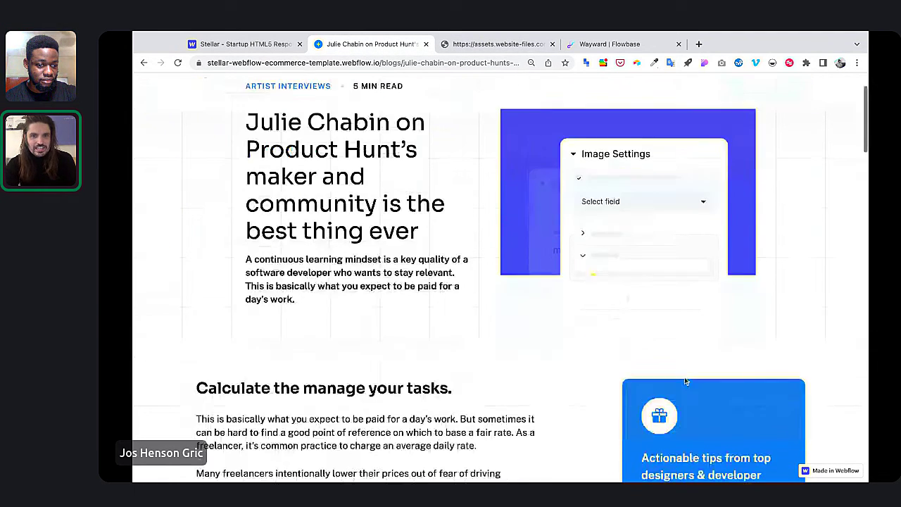
pyautogui.scroll(2, 679, 307)
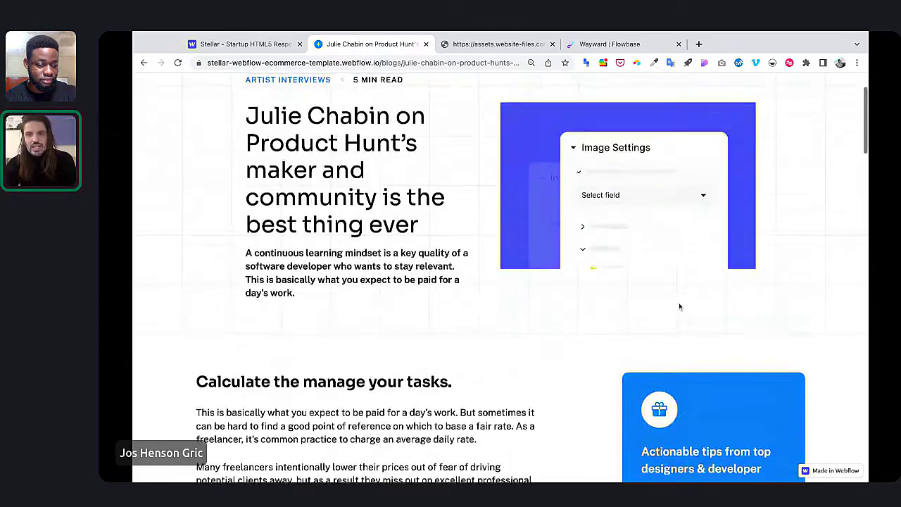
pyautogui.scroll(-3, 679, 307)
pyautogui.scroll(2, 801, 322)
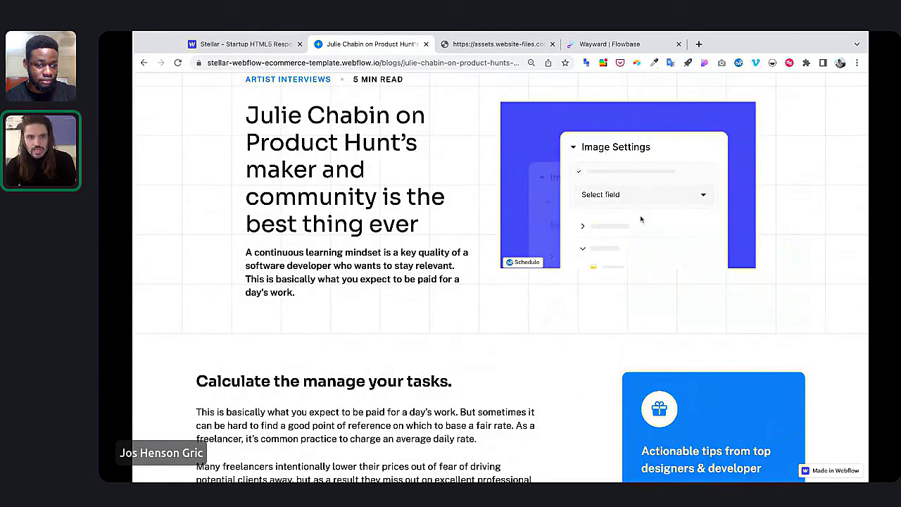
pyautogui.scroll(2, 478, 150)
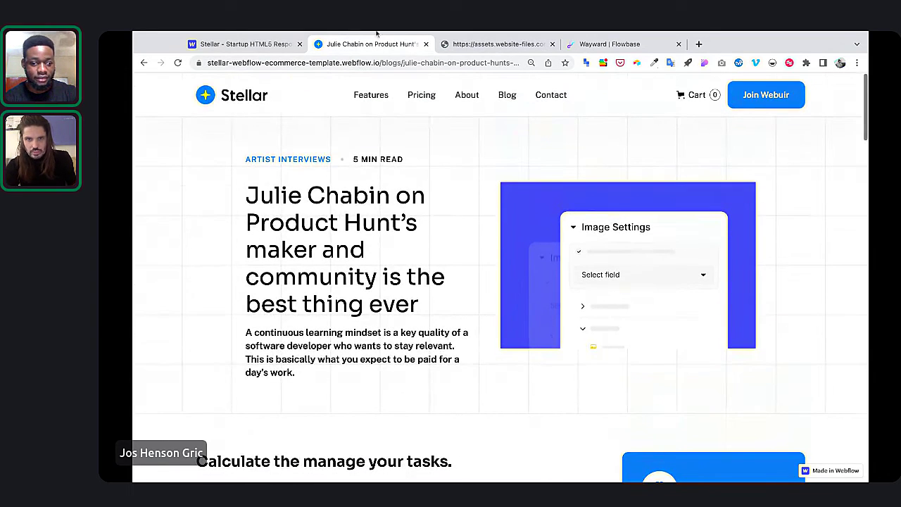
# - From the Stellar template listing, browse the Popular > One Page website templates
pyautogui.click(250, 44)
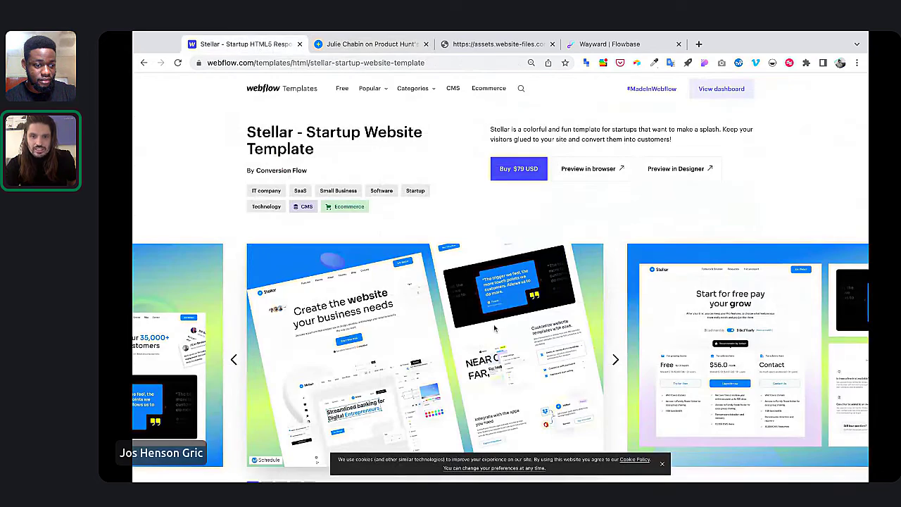
pyautogui.scroll(-5, 494, 327)
pyautogui.scroll(5, 493, 324)
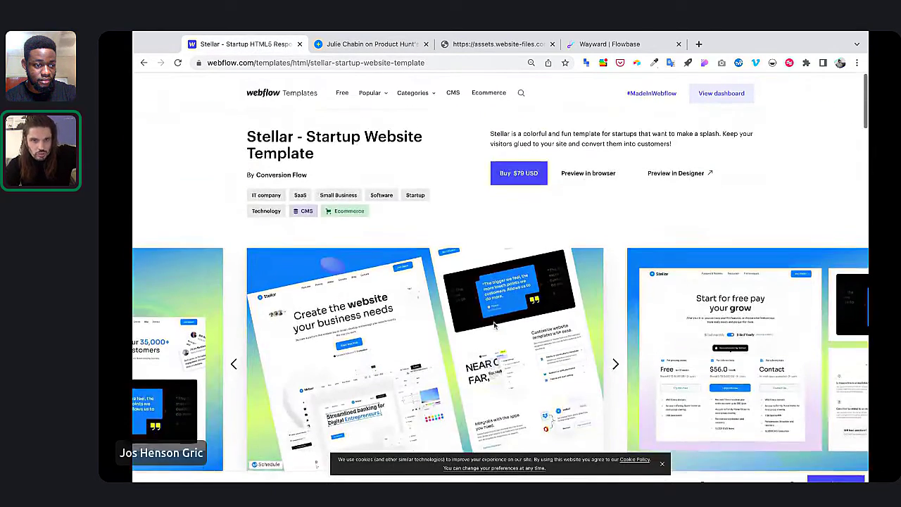
pyautogui.scroll(-1, 495, 325)
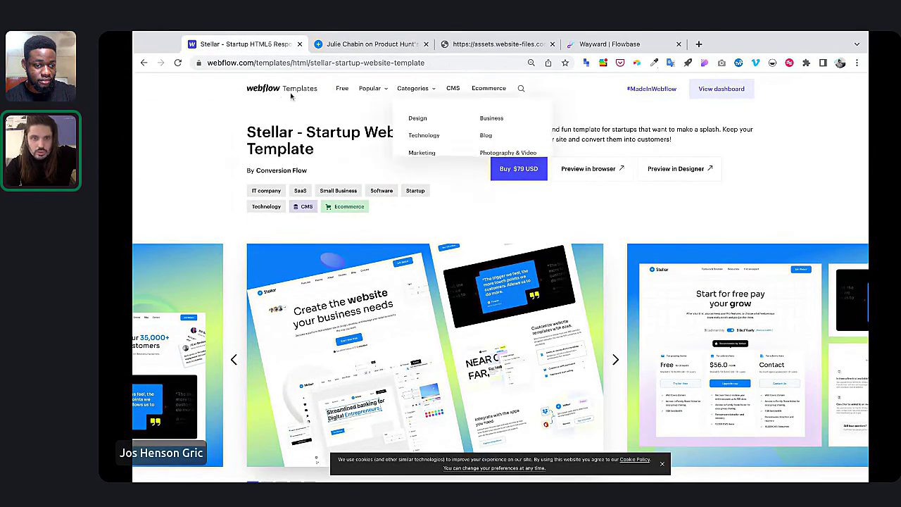
pyautogui.moveTo(412, 91)
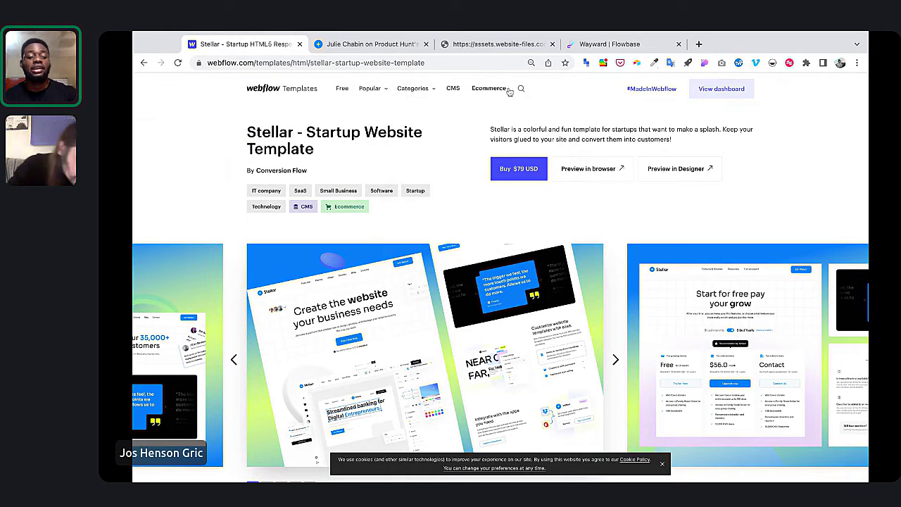
pyautogui.moveTo(387, 102)
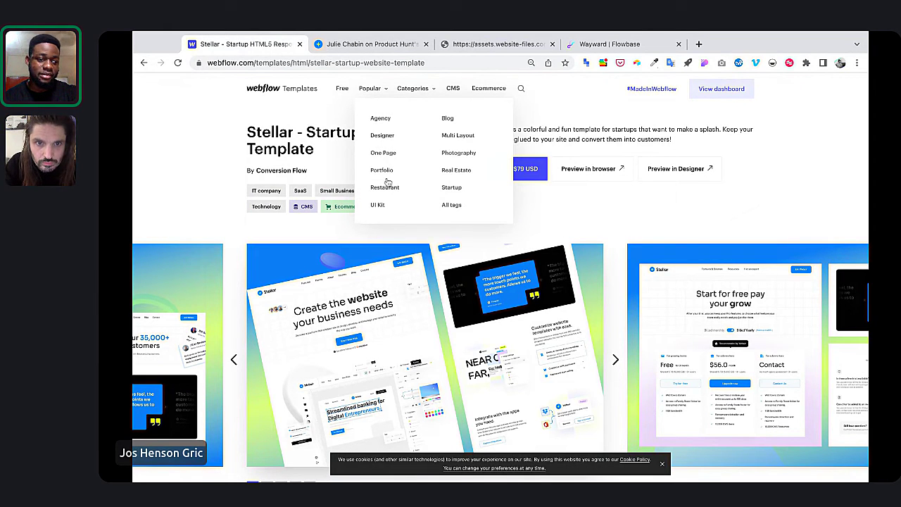
pyautogui.click(384, 155)
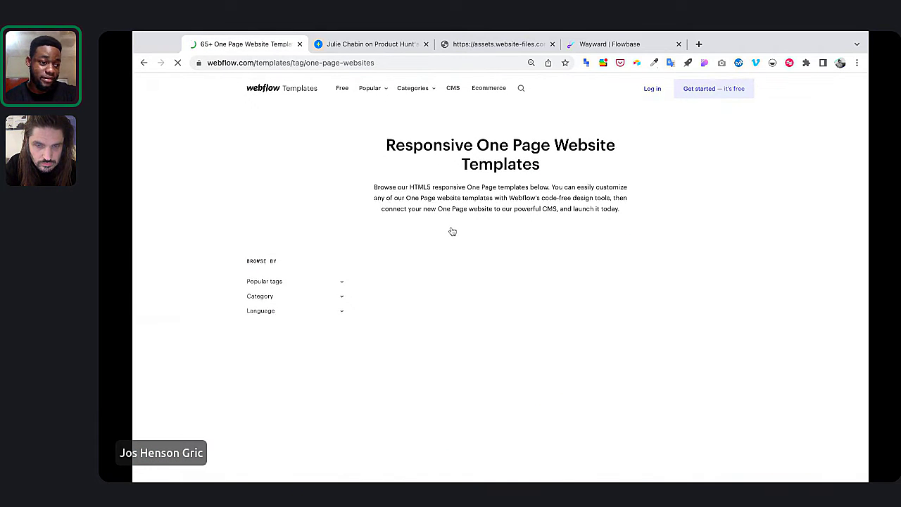
# - Scroll the One Page gallery and open the Finely - SaaS Website Template page ($24 USD)
pyautogui.scroll(-1, 453, 232)
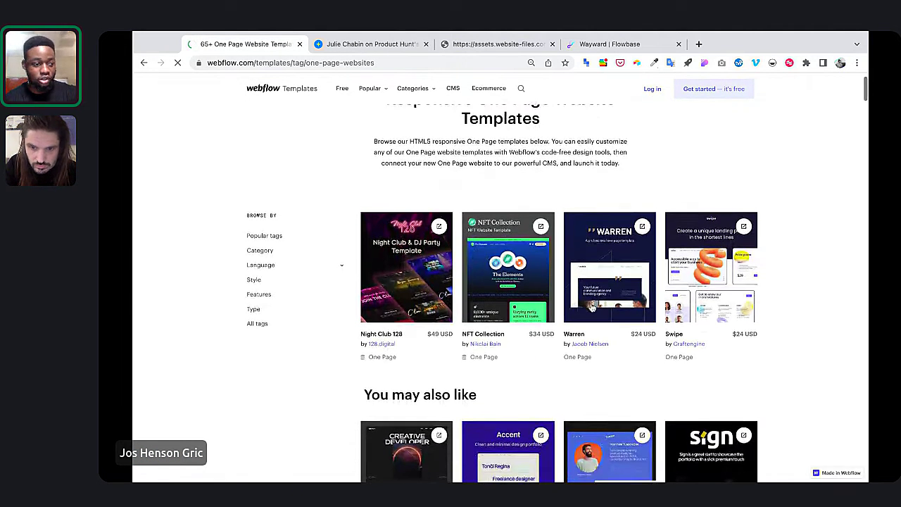
pyautogui.scroll(-6, 590, 307)
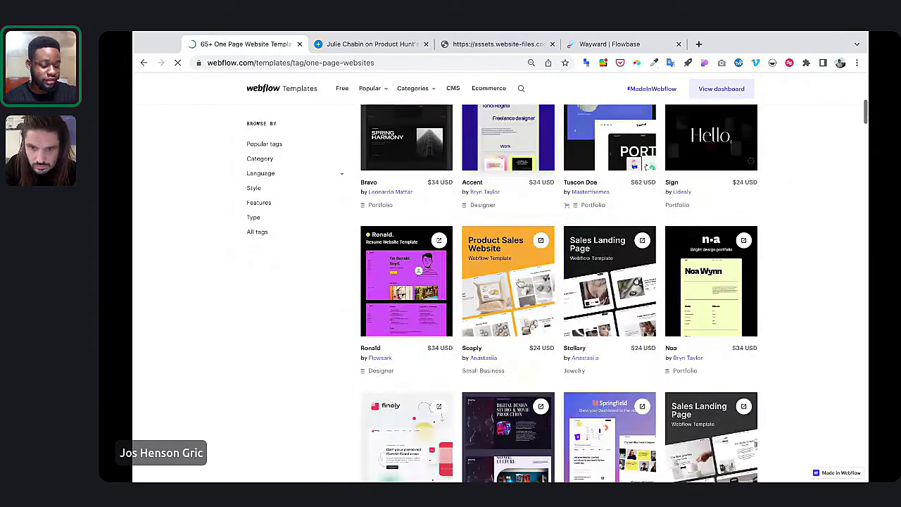
pyautogui.scroll(-2, 590, 365)
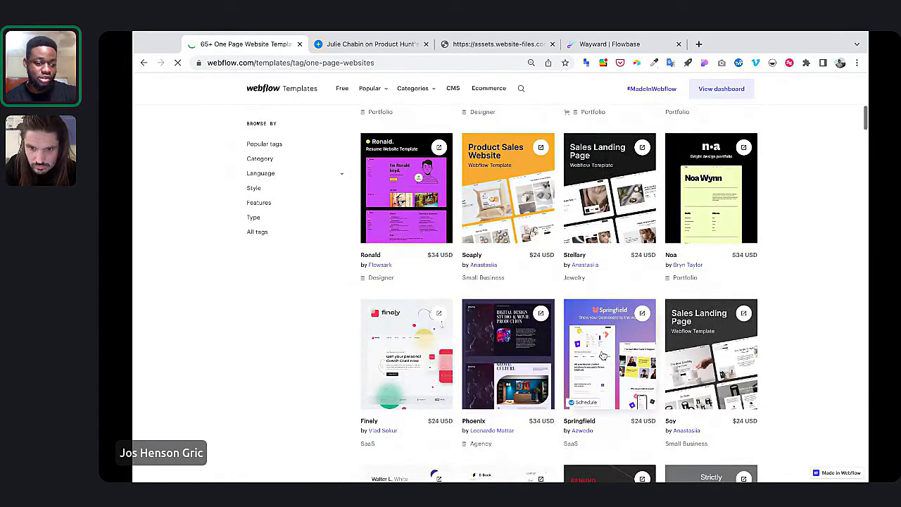
pyautogui.scroll(-2, 603, 355)
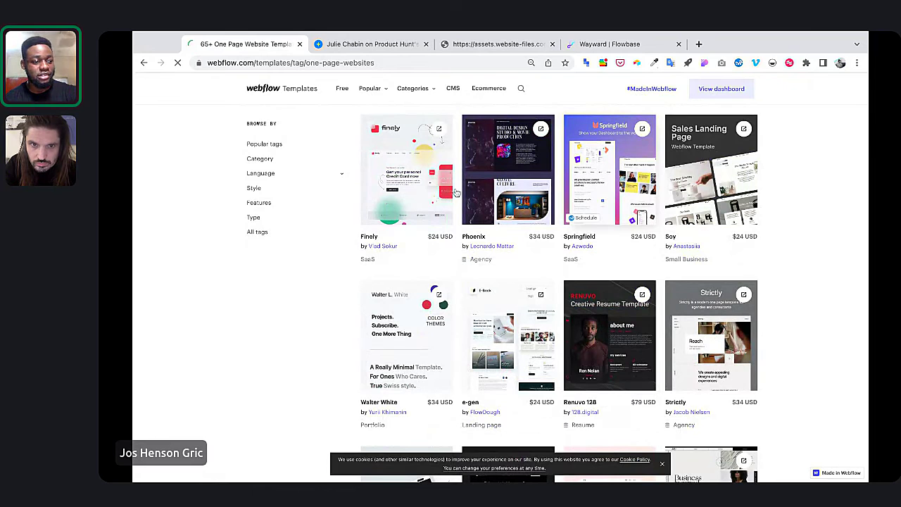
pyautogui.click(421, 182)
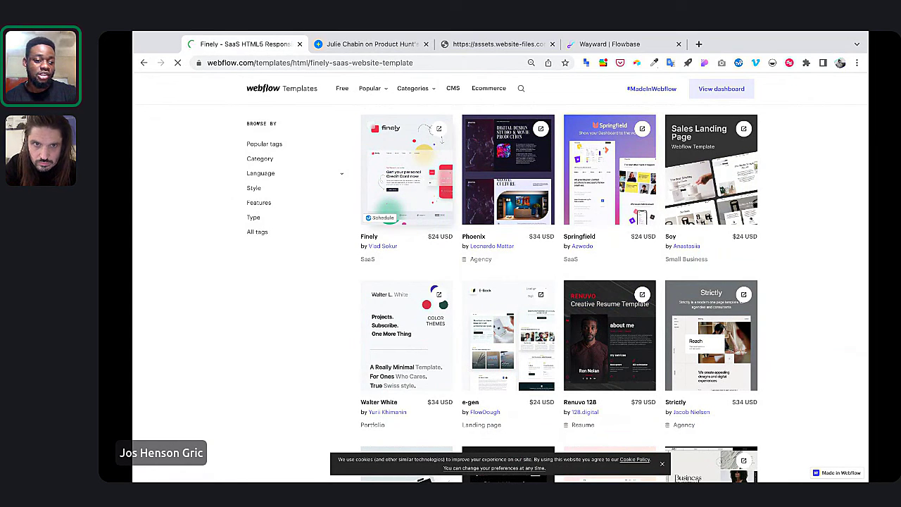
pyautogui.click(366, 43)
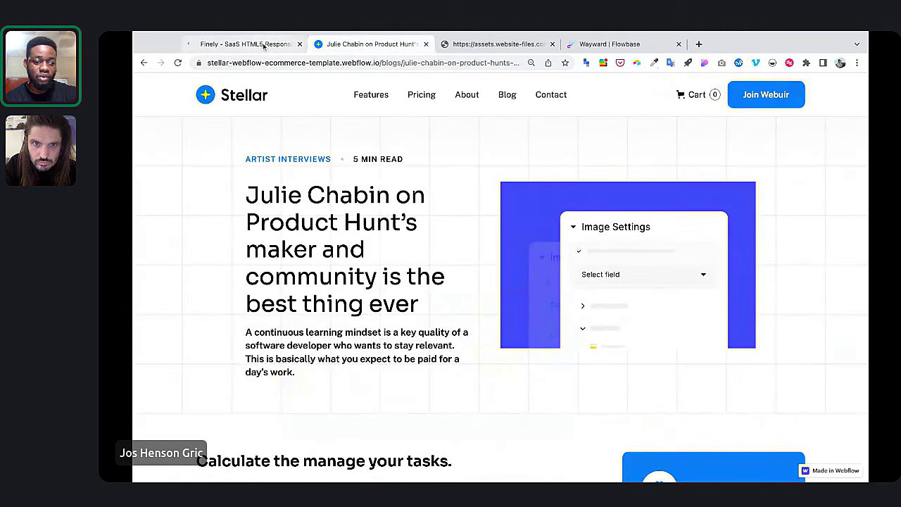
pyautogui.click(246, 44)
pyautogui.scroll(-5, 535, 352)
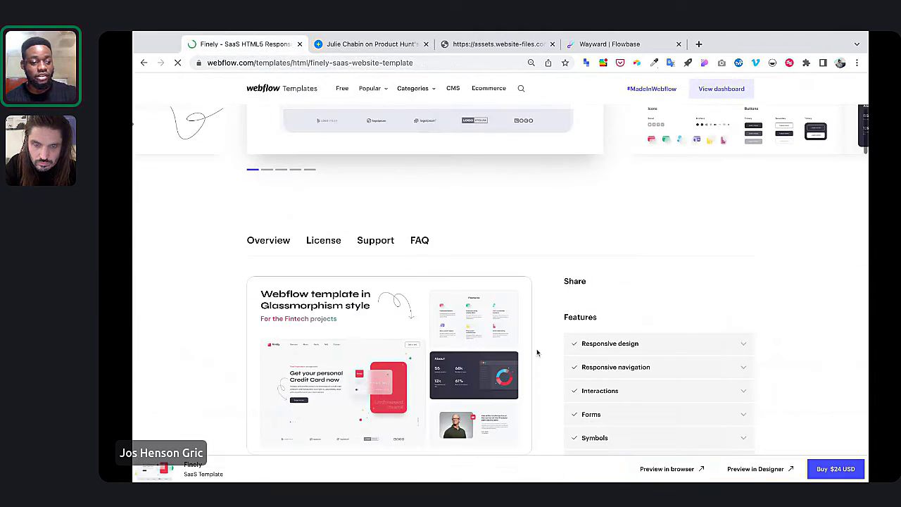
pyautogui.scroll(-10, 537, 352)
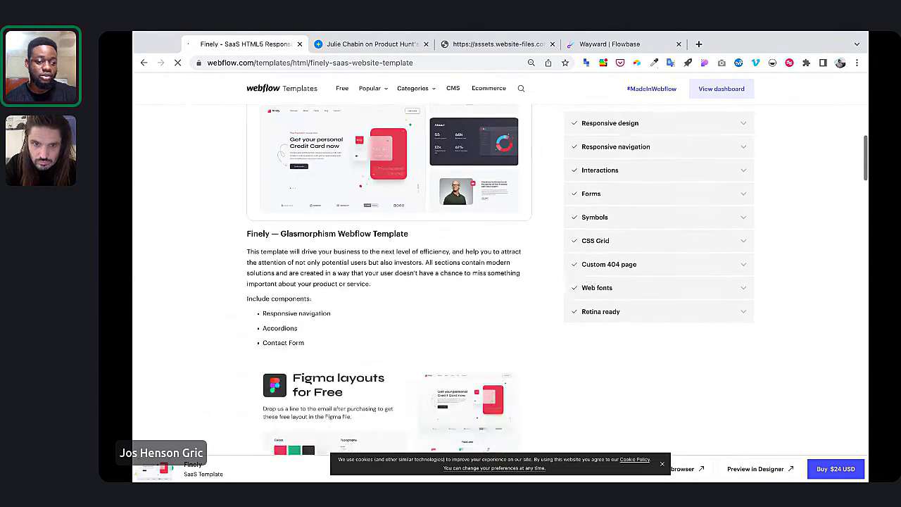
pyautogui.scroll(15, 696, 195)
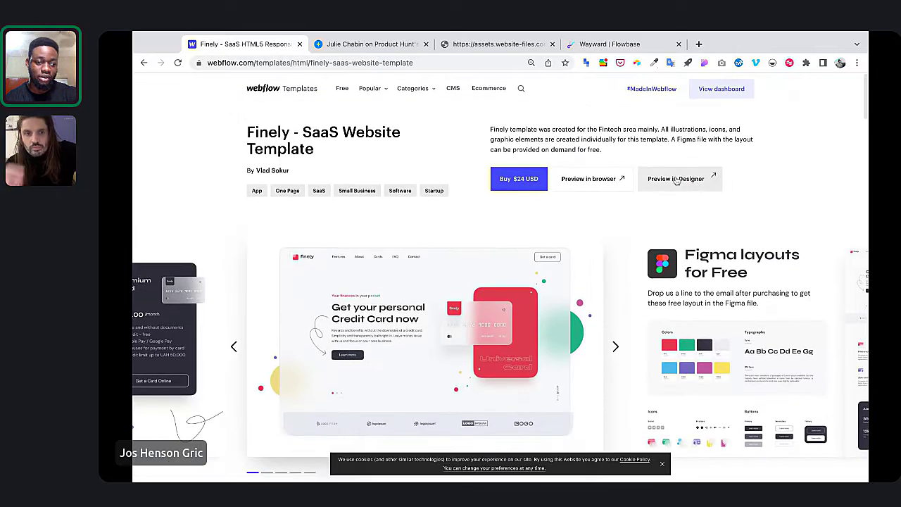
# - Load Finely's Home page ('Get your personal Credit Card now') in a Designer preview tab
pyautogui.click(687, 192)
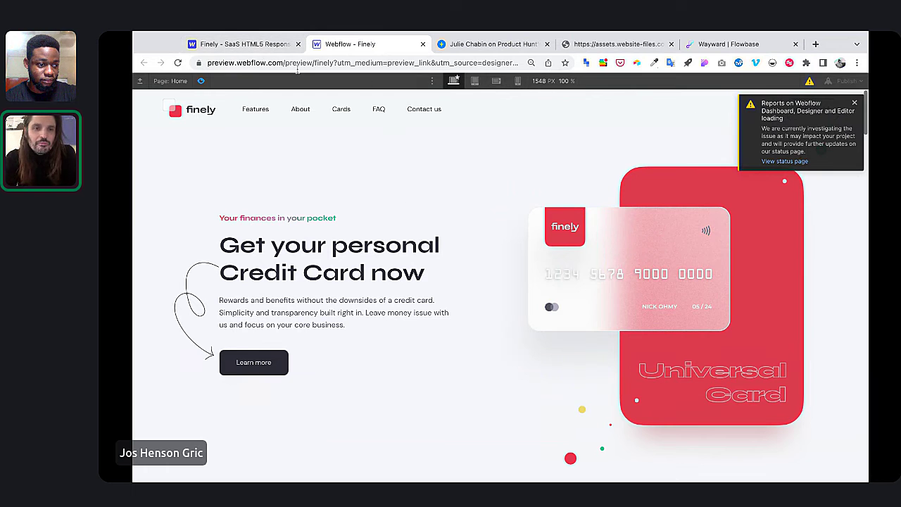
pyautogui.scroll(-1, 492, 331)
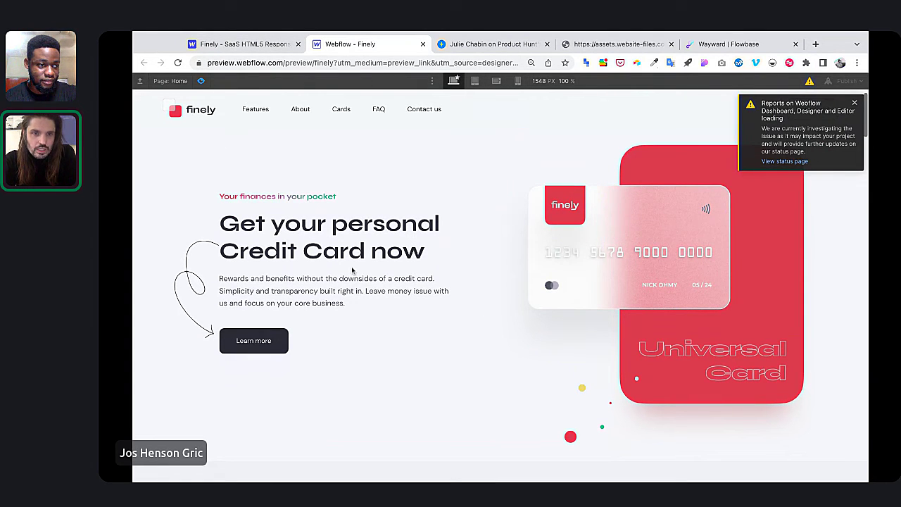
# - Leave preview mode and open the Style Guide page from the Admin pages folder
pyautogui.press('super+shift+p')
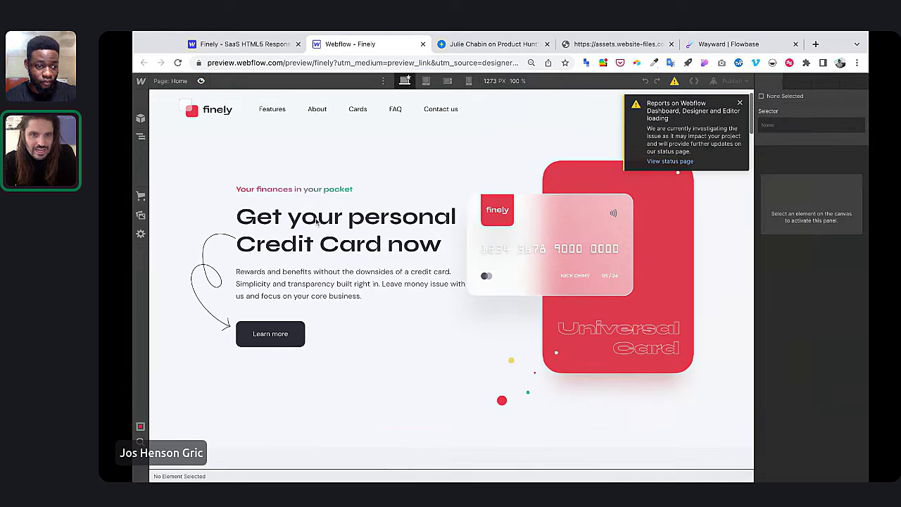
pyautogui.click(294, 221)
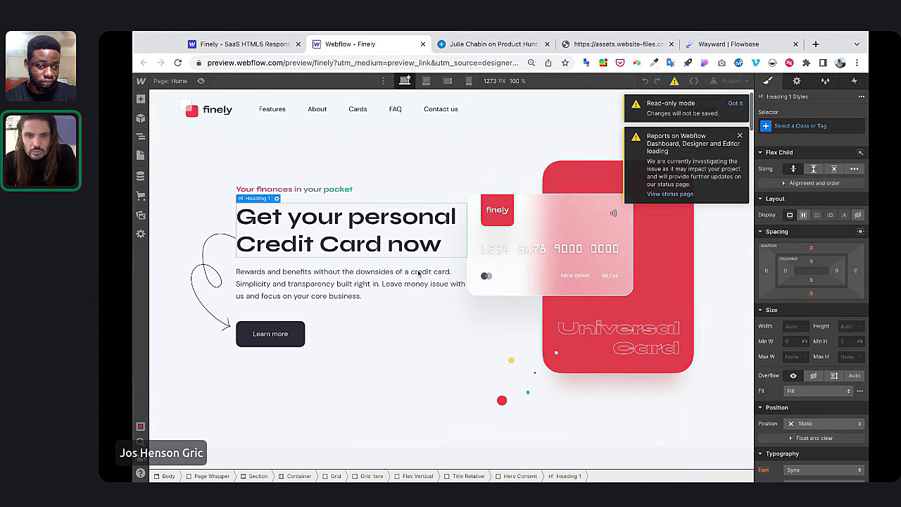
pyautogui.click(389, 279)
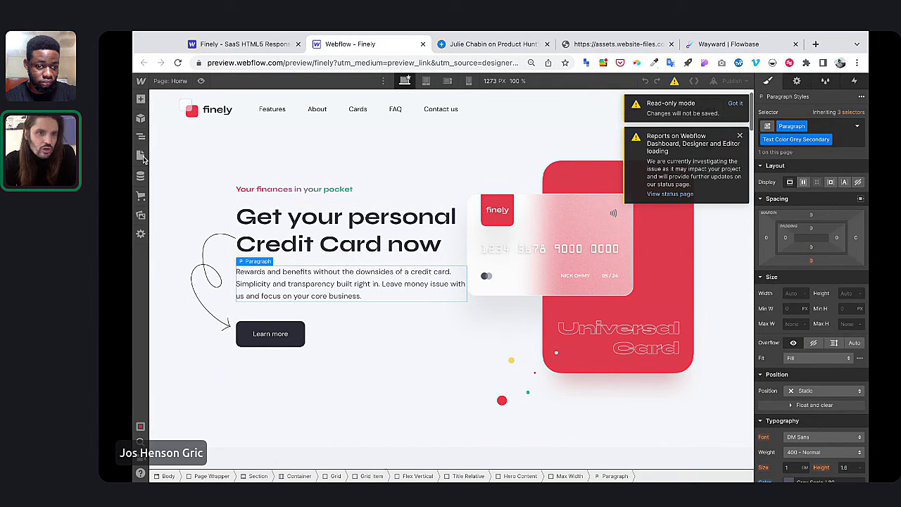
pyautogui.click(141, 139)
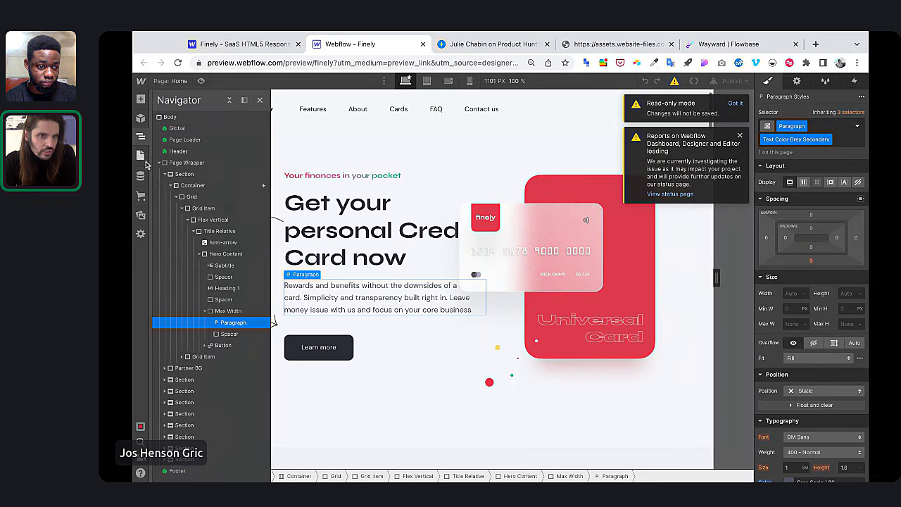
pyautogui.click(141, 155)
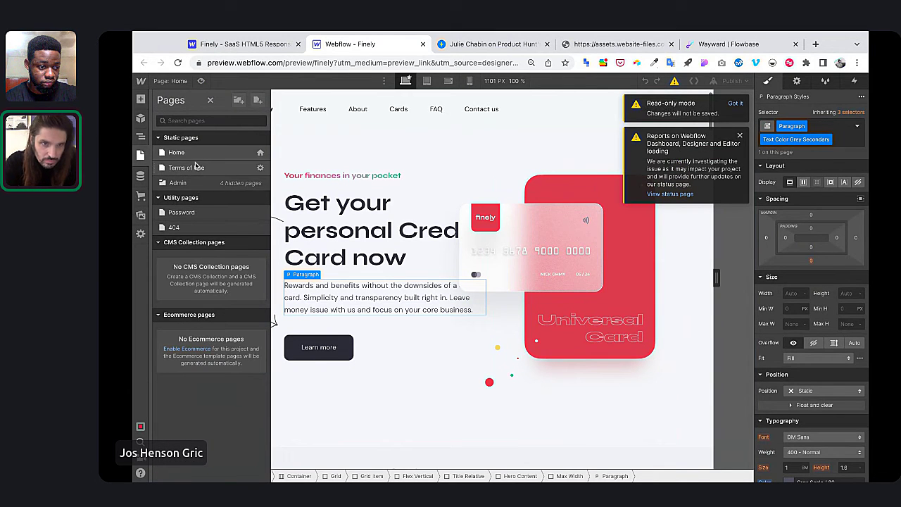
pyautogui.click(236, 182)
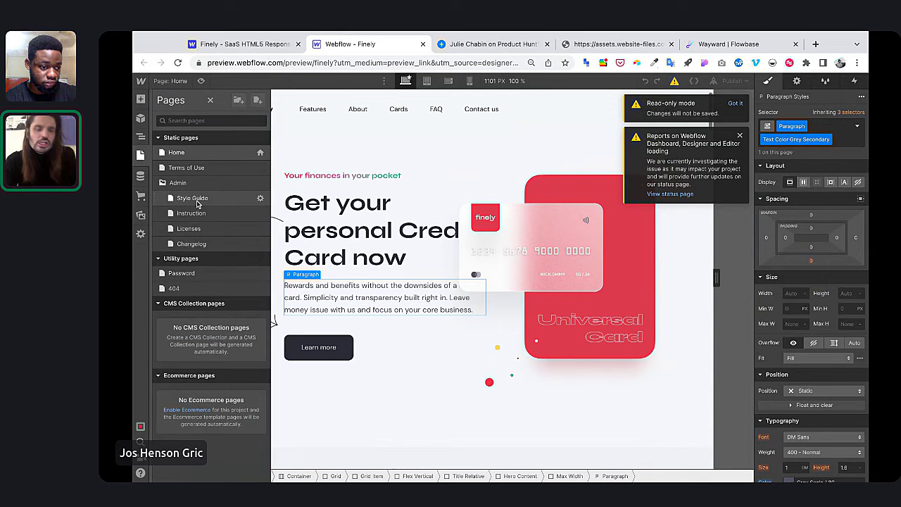
pyautogui.click(197, 203)
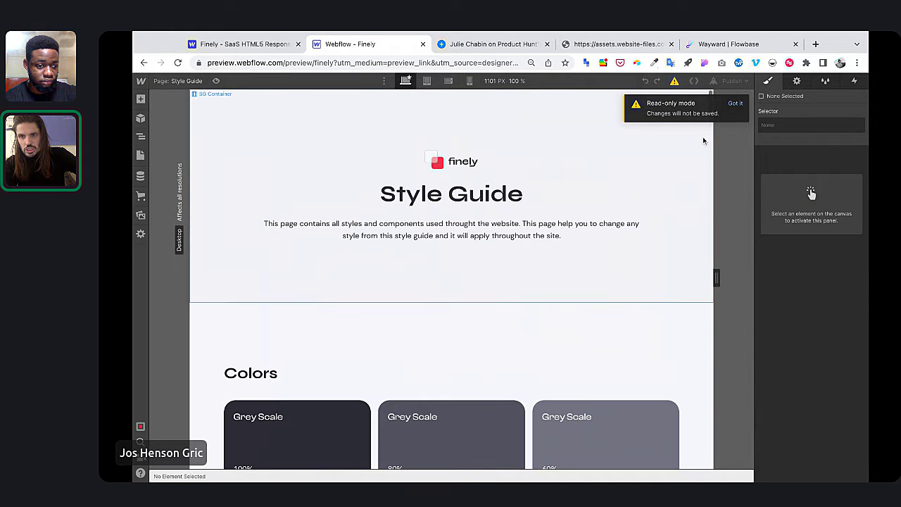
pyautogui.click(735, 103)
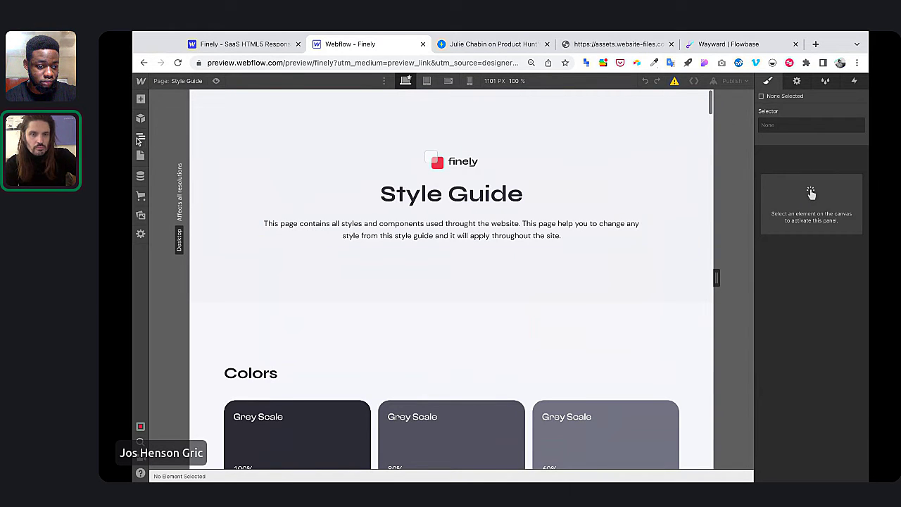
# - Close the pages list and scroll the Style Guide to its Grey Scale colour swatches
pyautogui.click(140, 138)
pyautogui.click(140, 156)
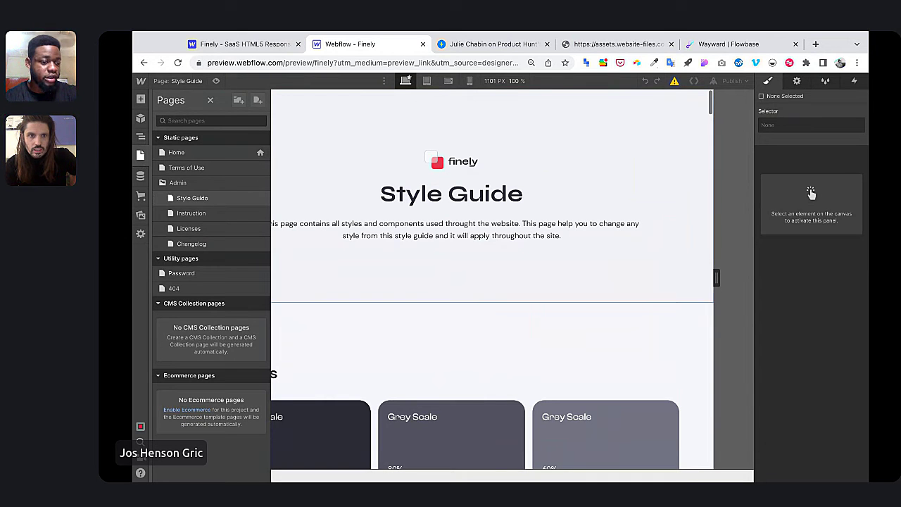
pyautogui.keyDown('alt'); pyautogui.doubleClick(133, 263); pyautogui.keyUp('alt')
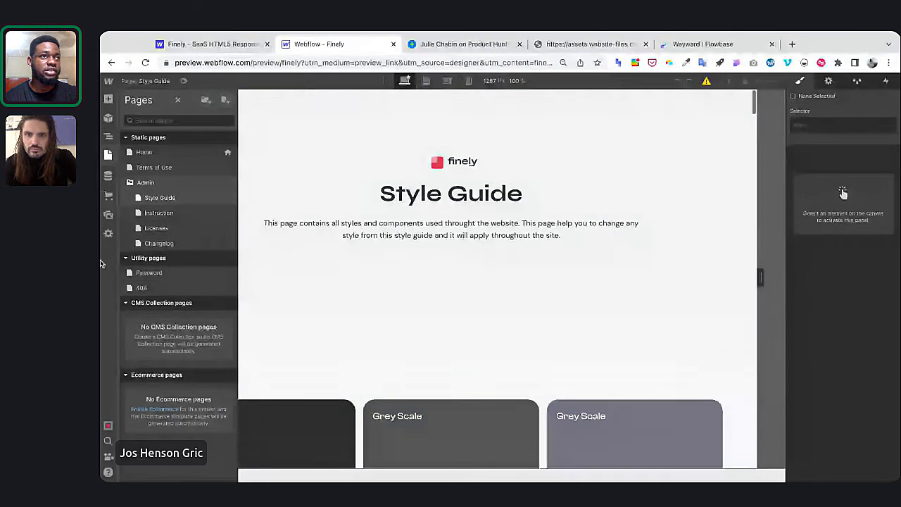
pyautogui.click(178, 100)
pyautogui.scroll(-3, 294, 271)
pyautogui.scroll(-3, 294, 271)
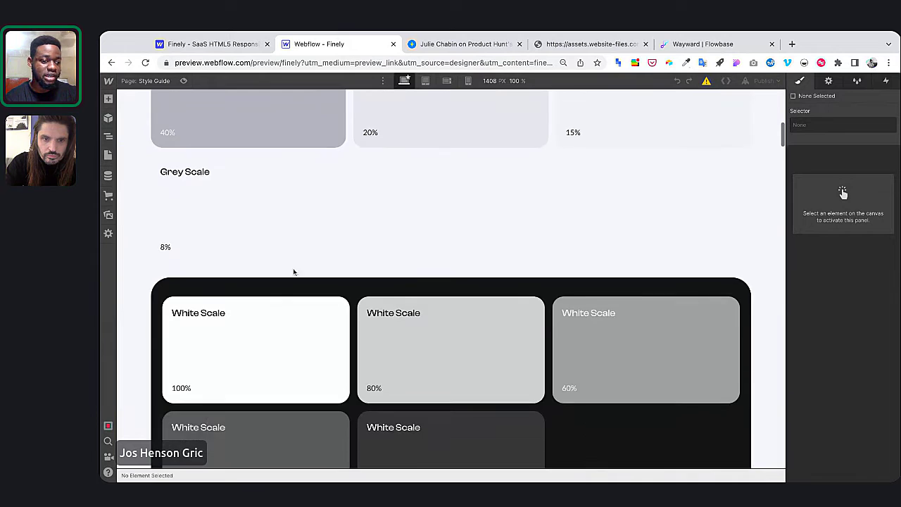
pyautogui.scroll(4, 294, 271)
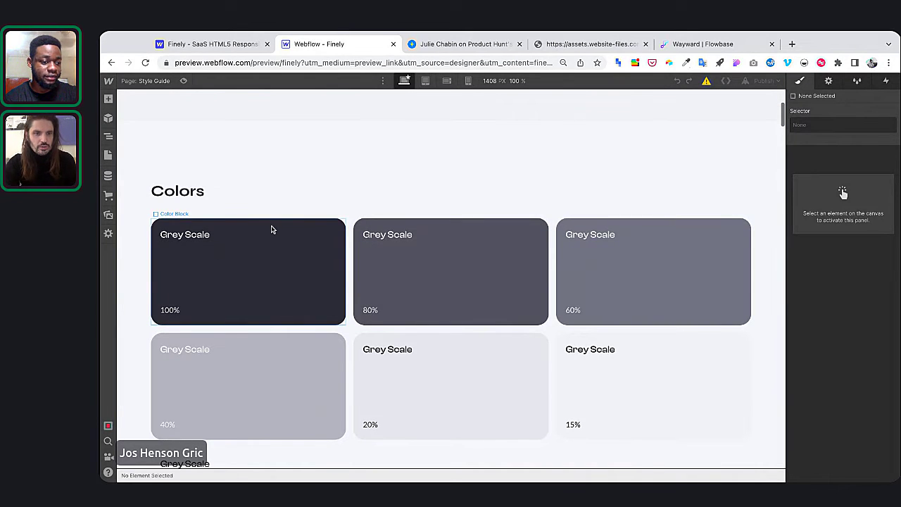
# - Select the 100% Grey Scale block on a 992 px canvas and inspect its Grey Scale / 100 background
pyautogui.click(266, 243)
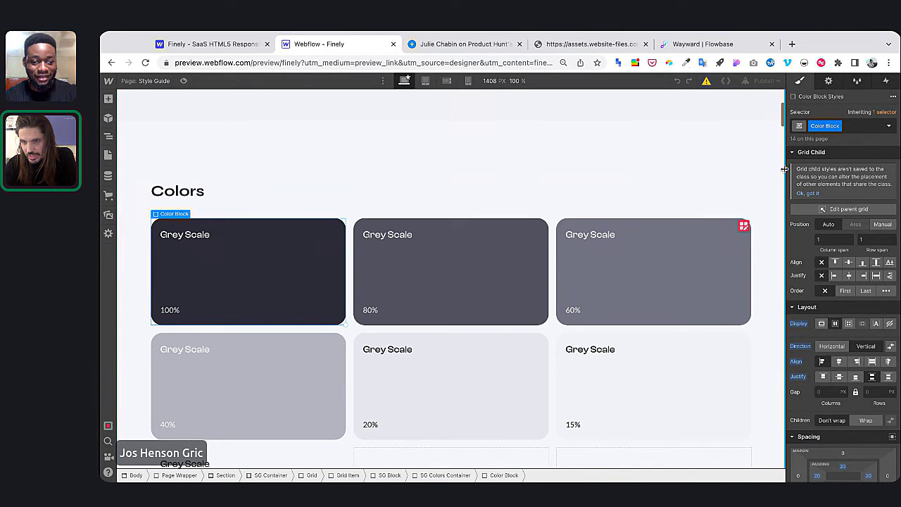
pyautogui.moveTo(789, 169); pyautogui.dragTo(784, 169)
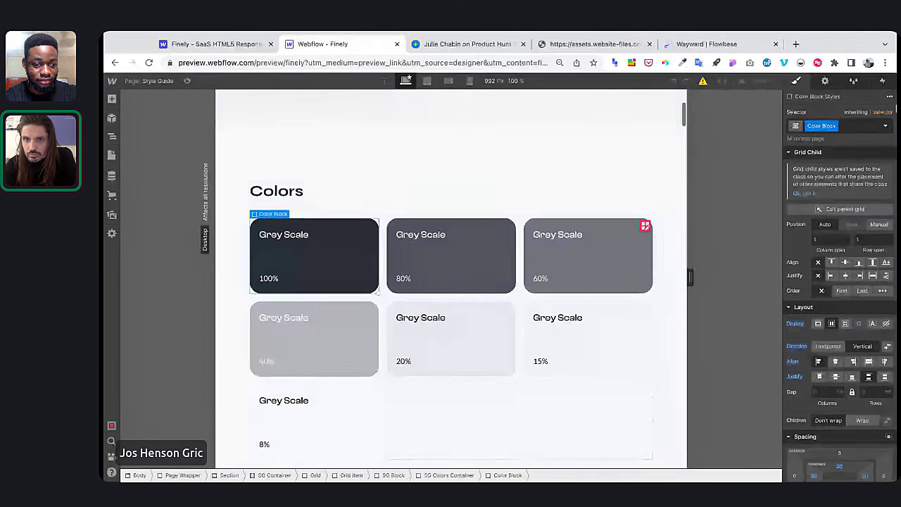
pyautogui.doubleClick(817, 45)
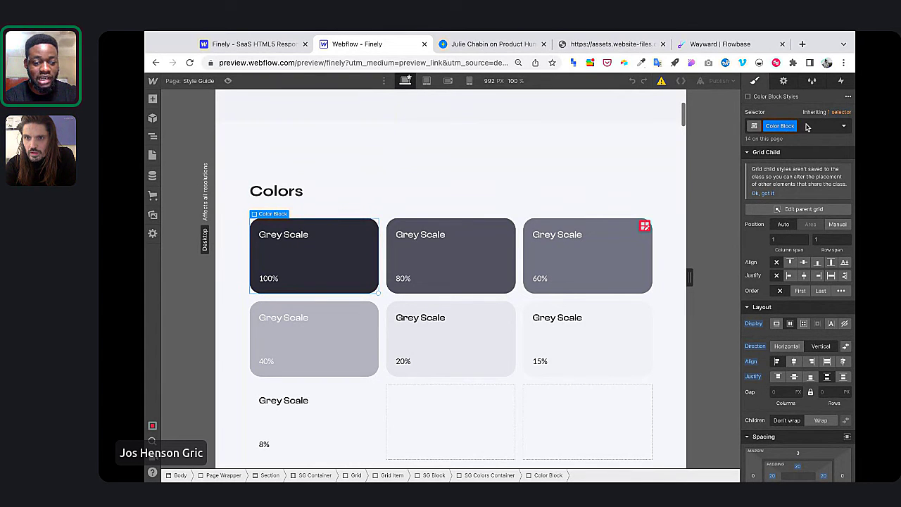
pyautogui.click(840, 112)
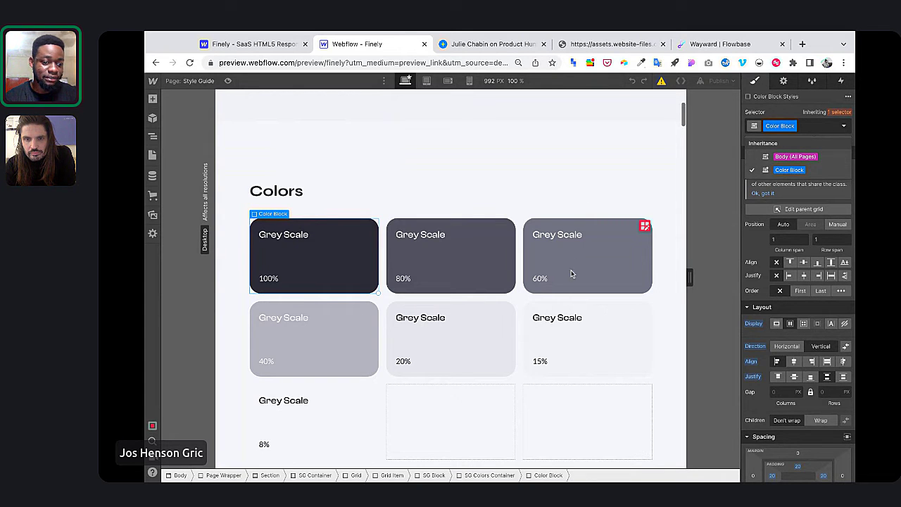
pyautogui.scroll(-3, 570, 297)
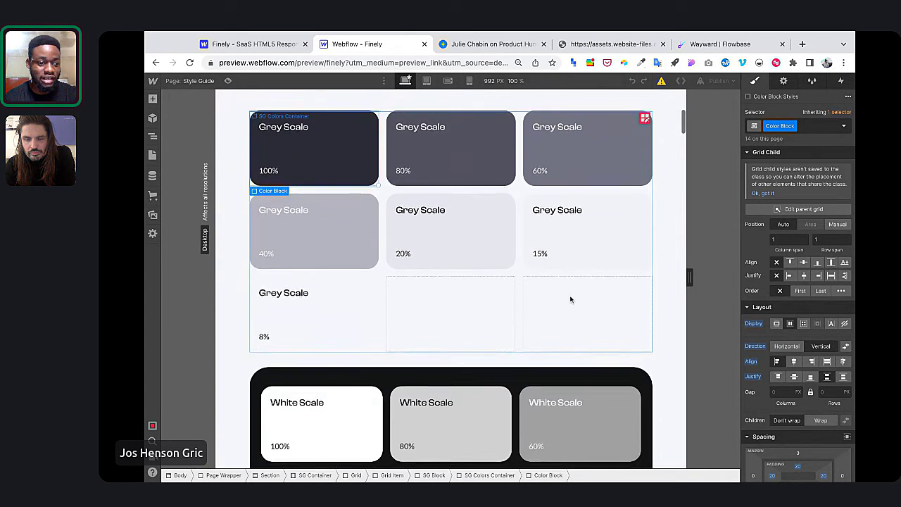
pyautogui.scroll(-2, 570, 298)
pyautogui.scroll(3, 570, 298)
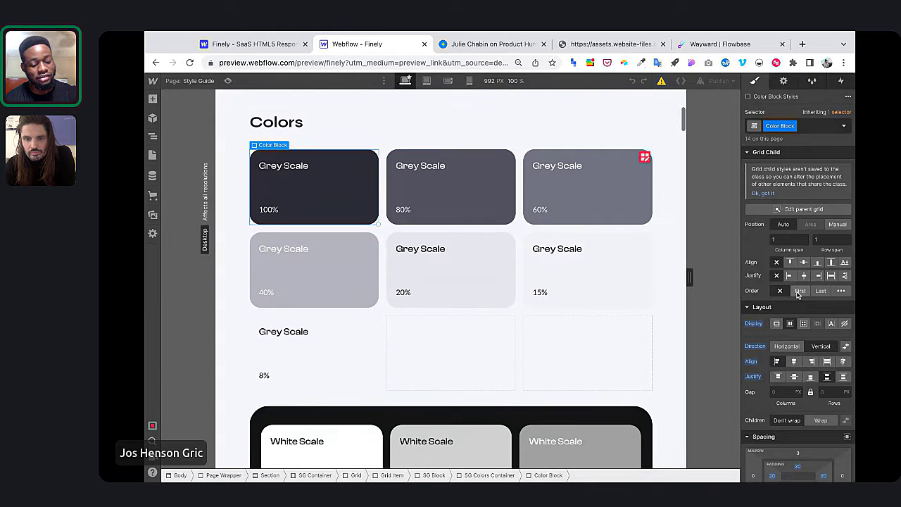
pyautogui.scroll(-10, 798, 294)
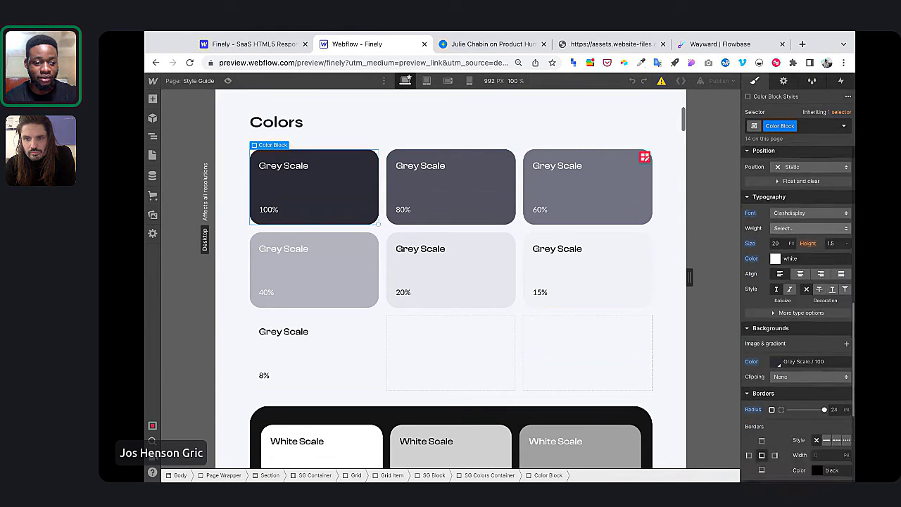
pyautogui.scroll(-5, 793, 303)
pyautogui.scroll(3, 793, 303)
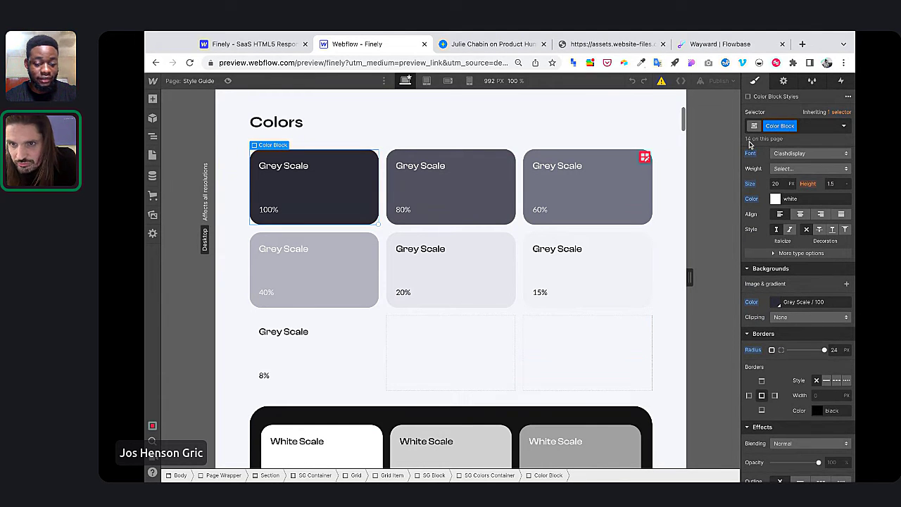
# - Change the 100% block's background colour from Grey Scale / 100 to Brand / Green
pyautogui.click(780, 306)
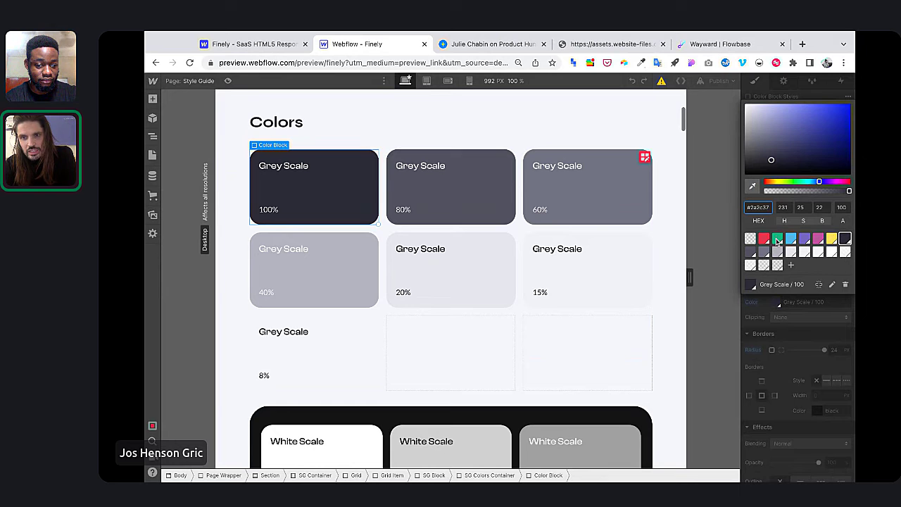
pyautogui.click(777, 239)
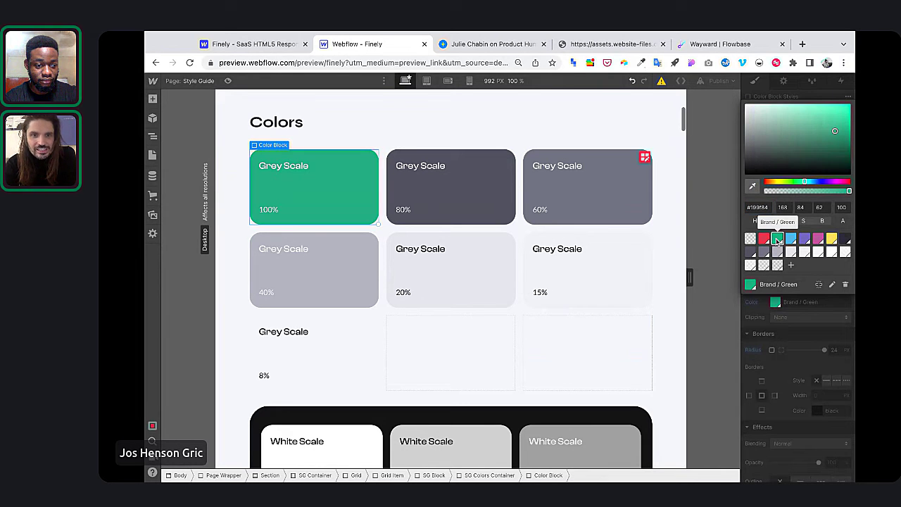
pyautogui.click(770, 312)
pyautogui.scroll(-7, 649, 337)
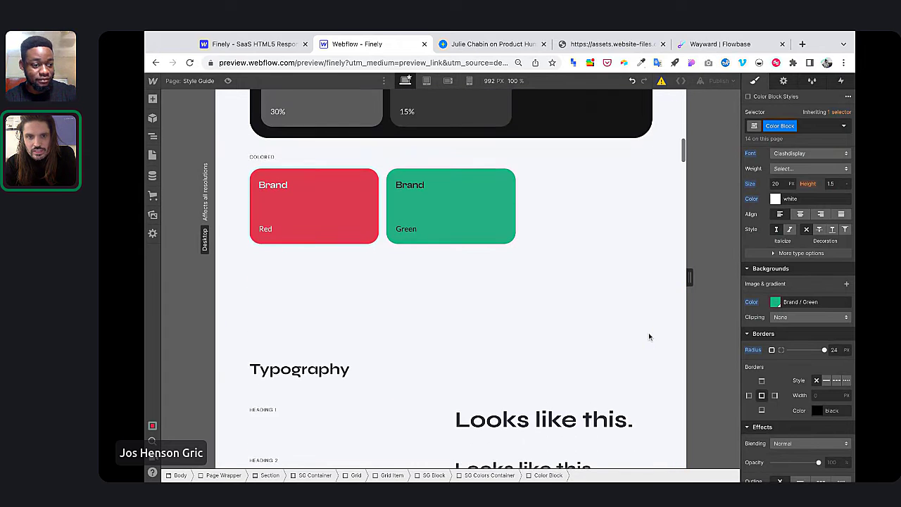
# - Scroll the Style Guide to compare the green 100% block with the grey 80% and 60% swatches
pyautogui.scroll(-3, 455, 260)
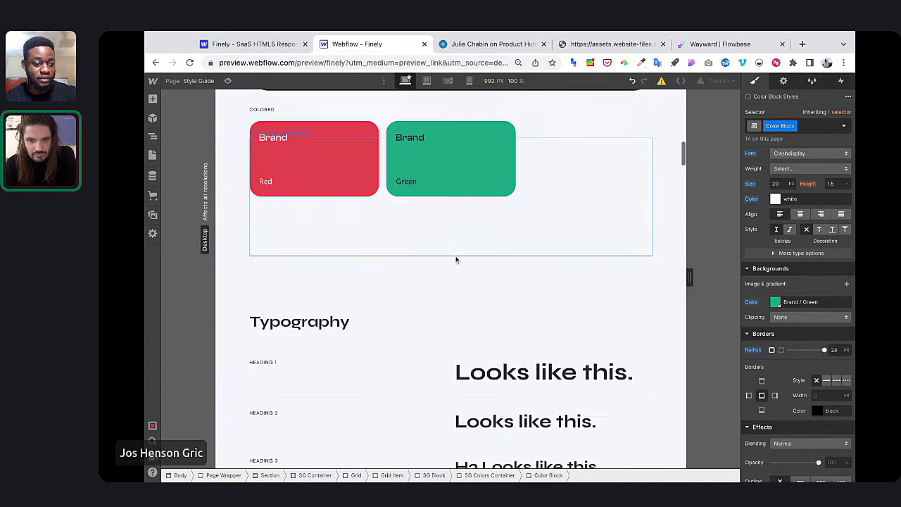
pyautogui.scroll(12, 455, 260)
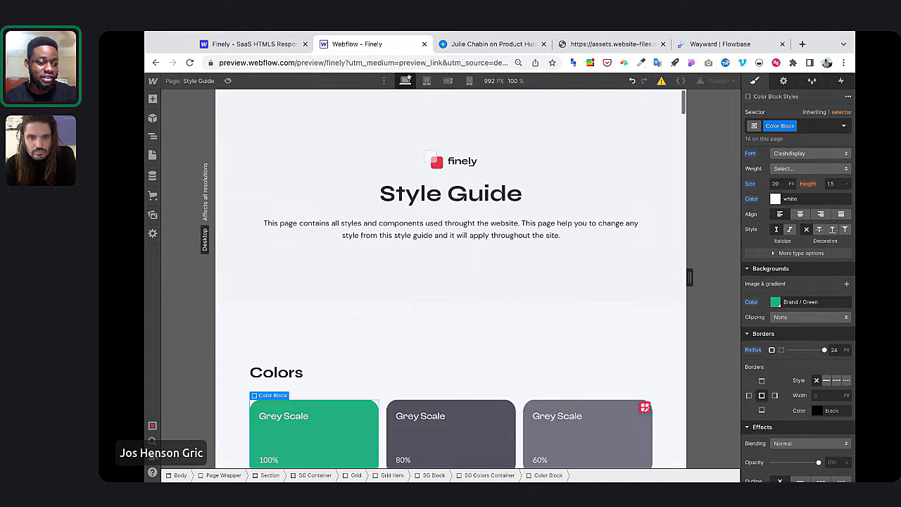
pyautogui.scroll(-2, 458, 259)
pyautogui.scroll(-8, 458, 278)
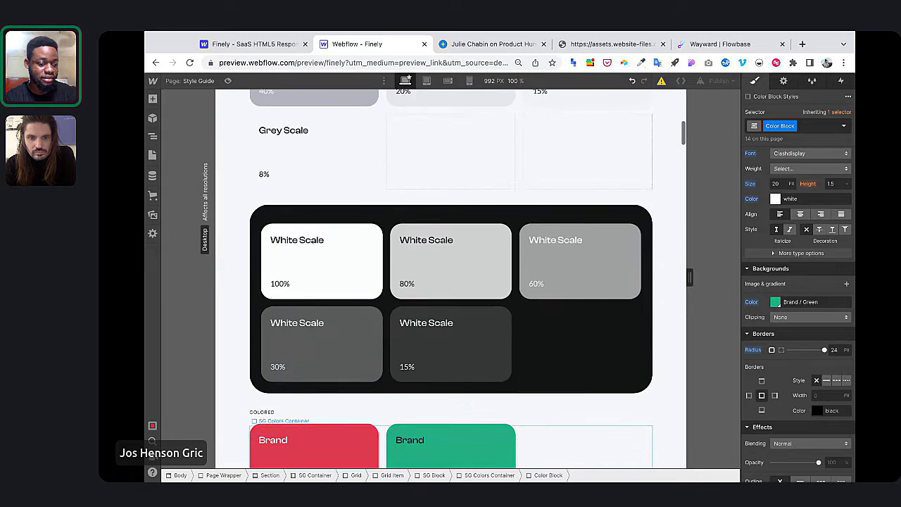
pyautogui.scroll(-20, 458, 278)
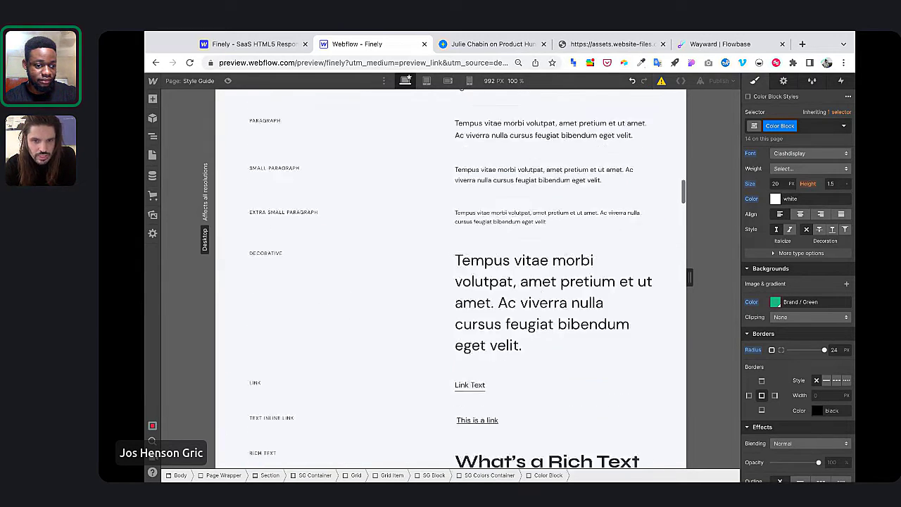
pyautogui.scroll(-5, 458, 279)
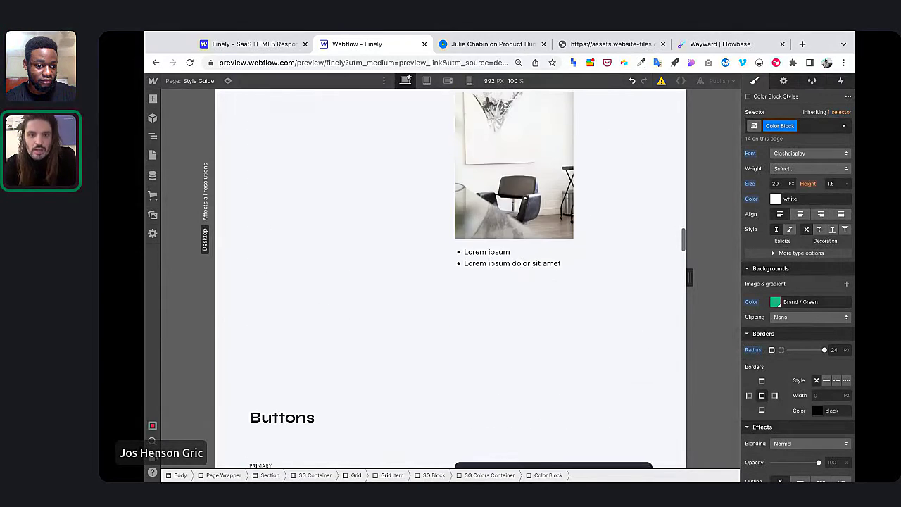
pyautogui.scroll(-3, 457, 278)
pyautogui.scroll(-5, 389, 143)
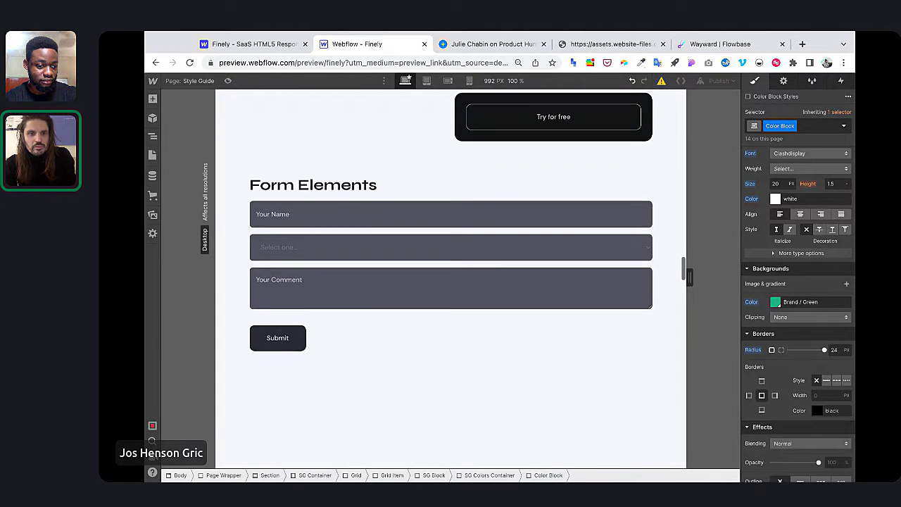
pyautogui.scroll(1, 388, 143)
pyautogui.scroll(20, 389, 144)
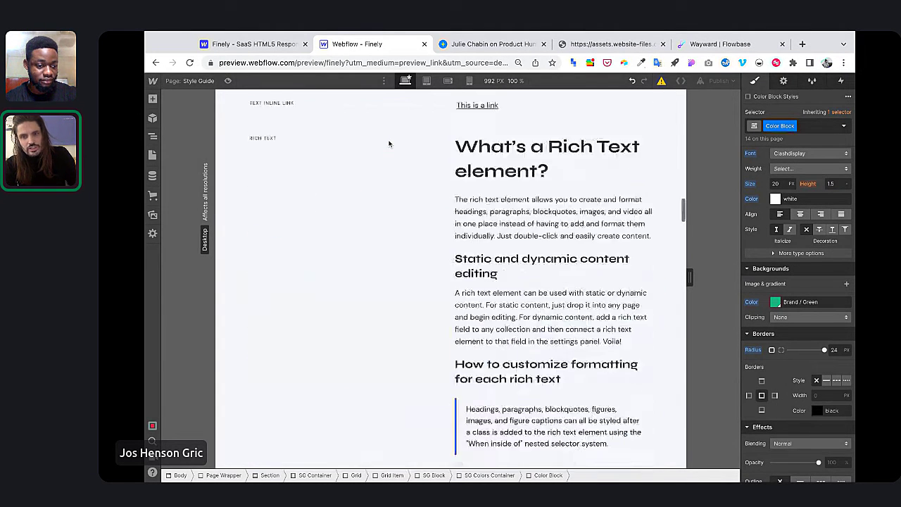
pyautogui.scroll(3, 451, 278)
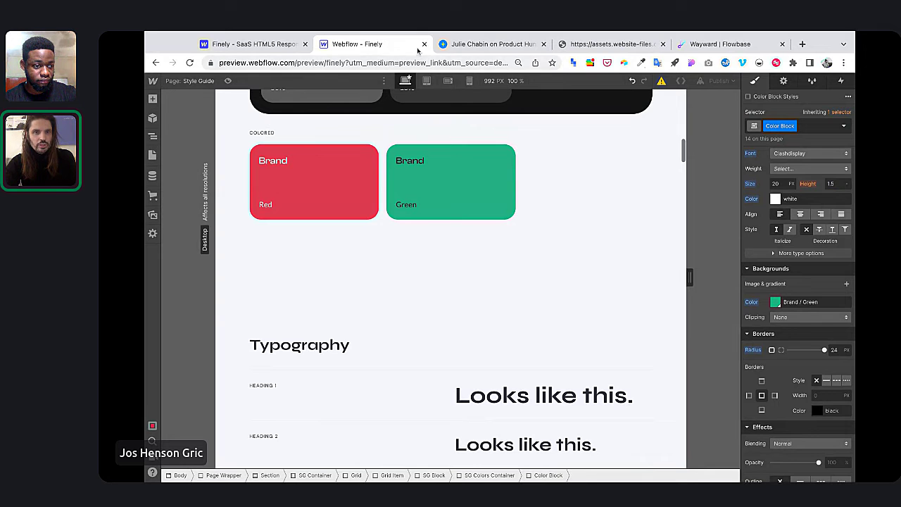
pyautogui.scroll(8, 400, 253)
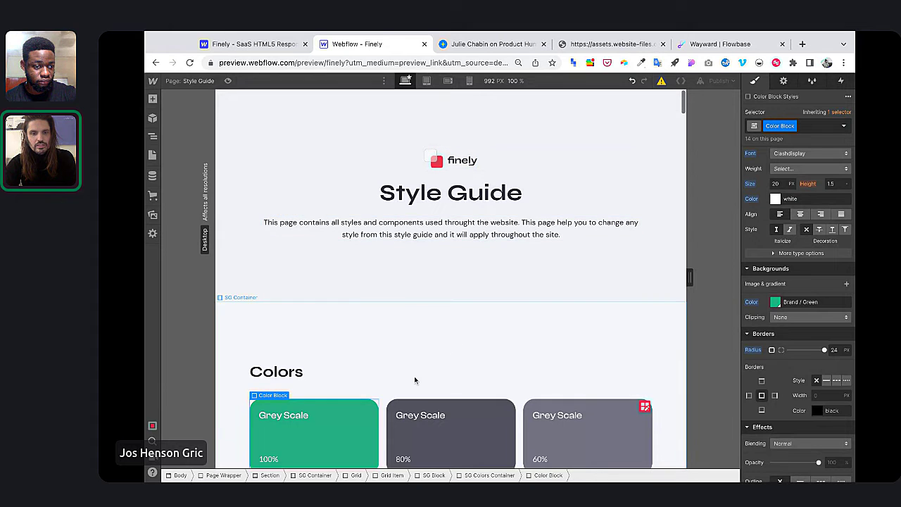
pyautogui.scroll(-1, 416, 378)
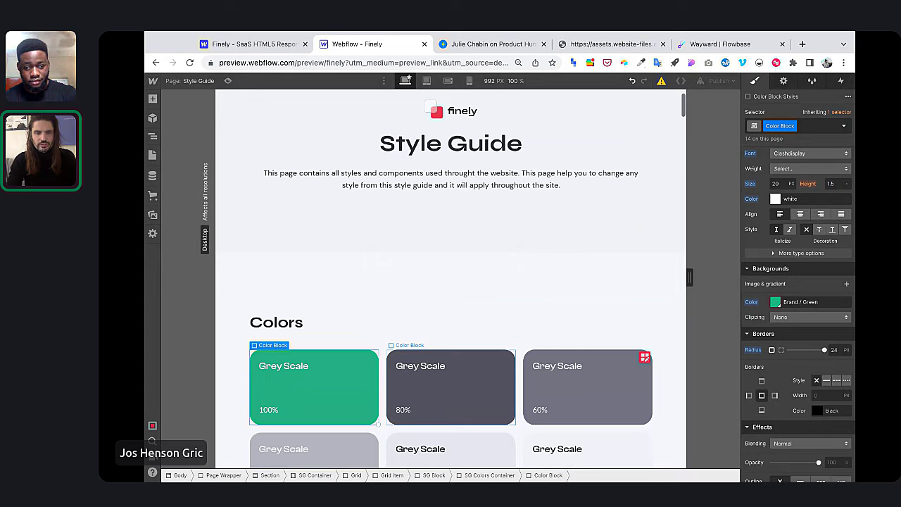
# - Switch the canvas from the Style Guide to Finely's Home page using the pages list
pyautogui.click(152, 136)
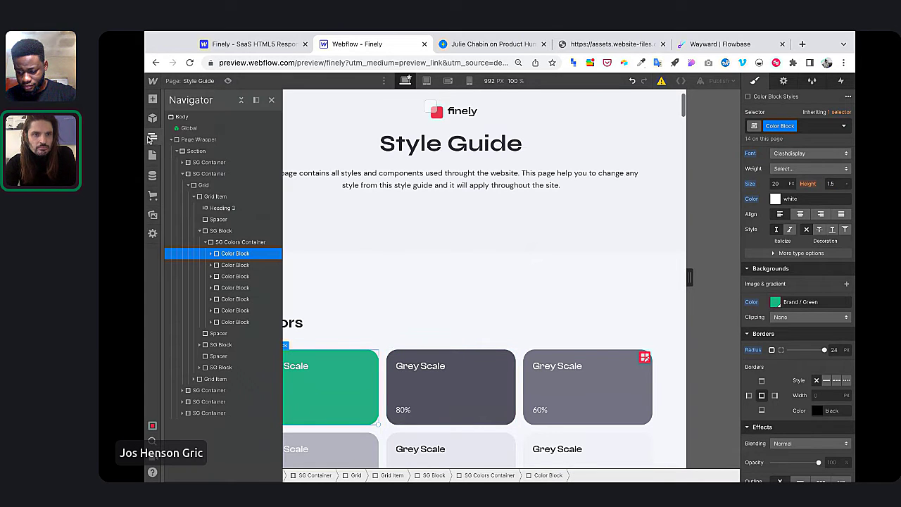
pyautogui.click(397, 284)
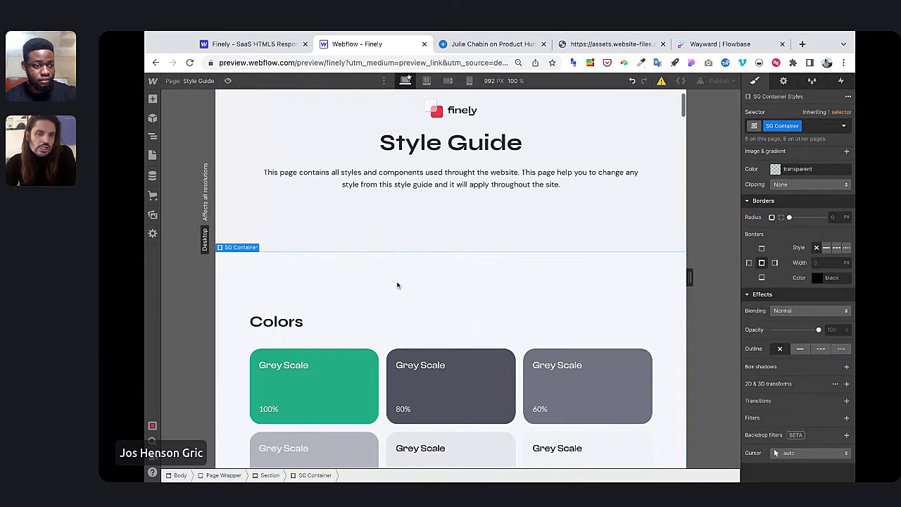
pyautogui.scroll(-2, 397, 285)
pyautogui.click(153, 136)
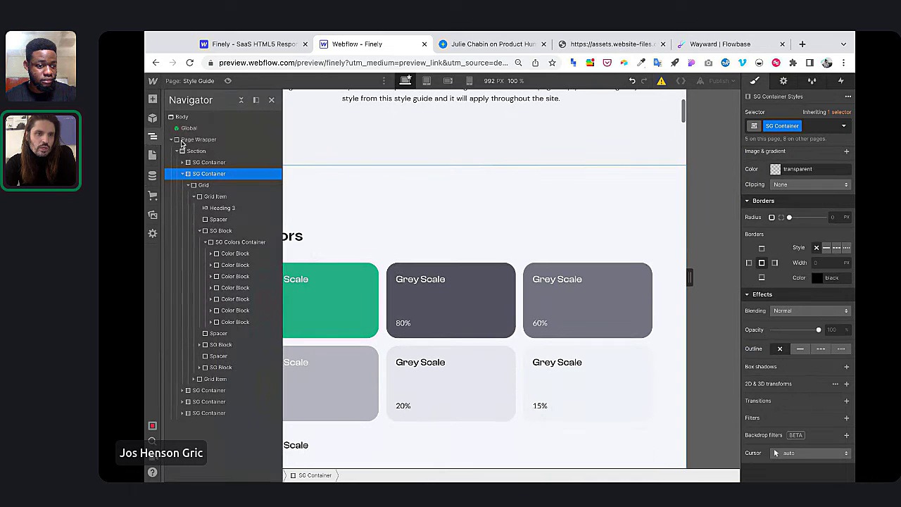
pyautogui.click(152, 155)
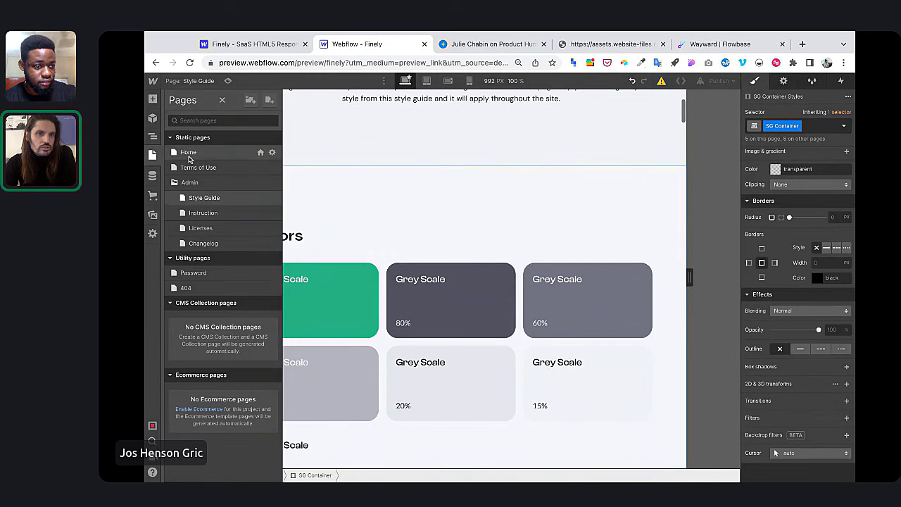
pyautogui.click(188, 155)
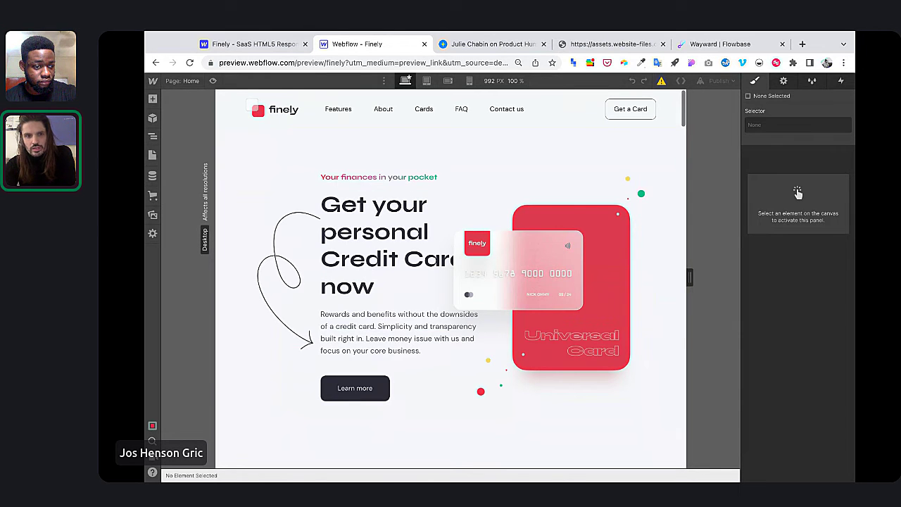
# - Widen the Home page canvas from 992 px to 1126 px so the hero reflows
pyautogui.moveTo(690, 280)
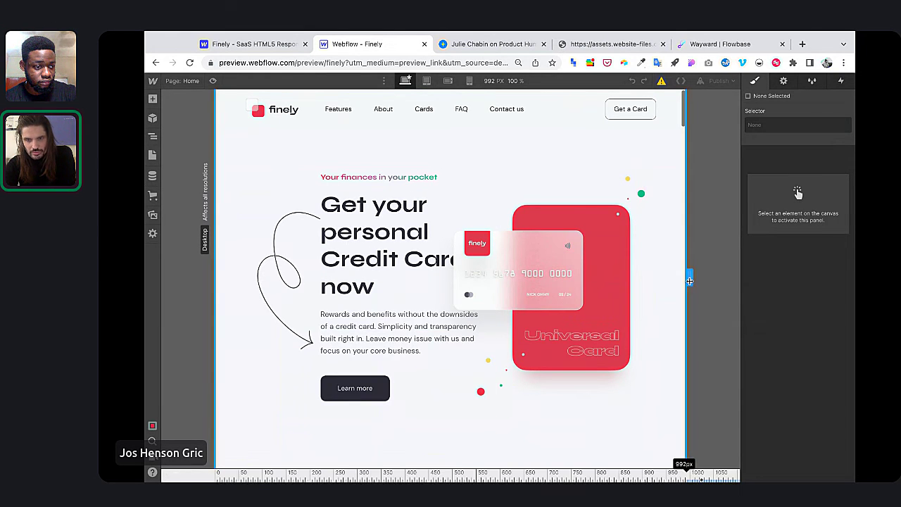
pyautogui.moveTo(690, 280); pyautogui.dragTo(718, 280)
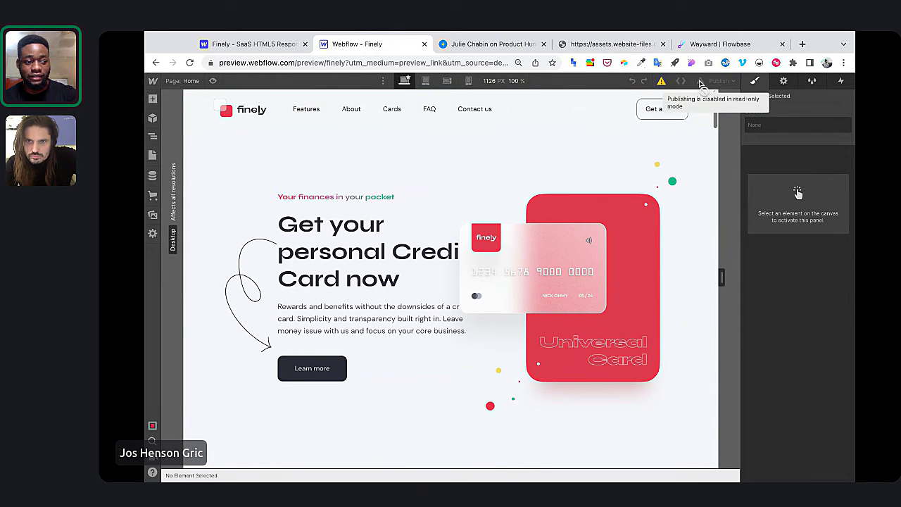
# - Preview the Home page as visitors see it and scroll through it
pyautogui.click(212, 81)
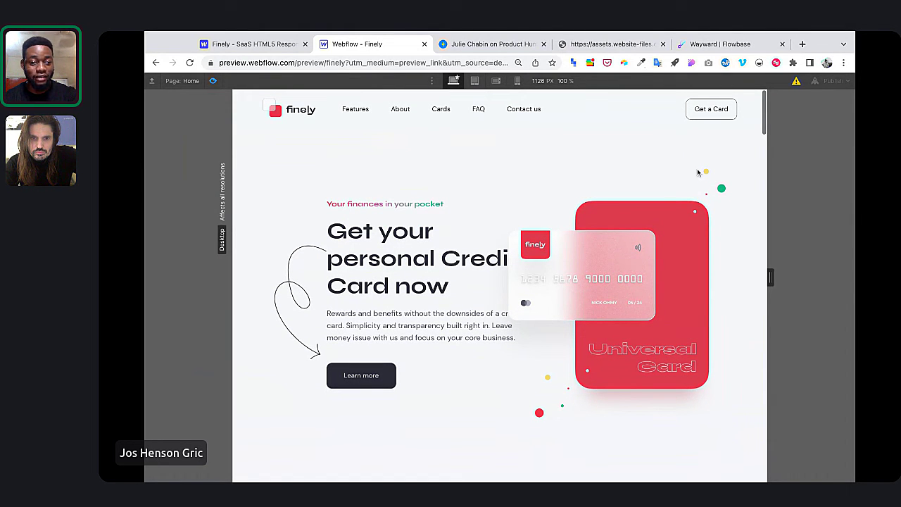
pyautogui.scroll(-1, 698, 173)
pyautogui.scroll(1, 698, 173)
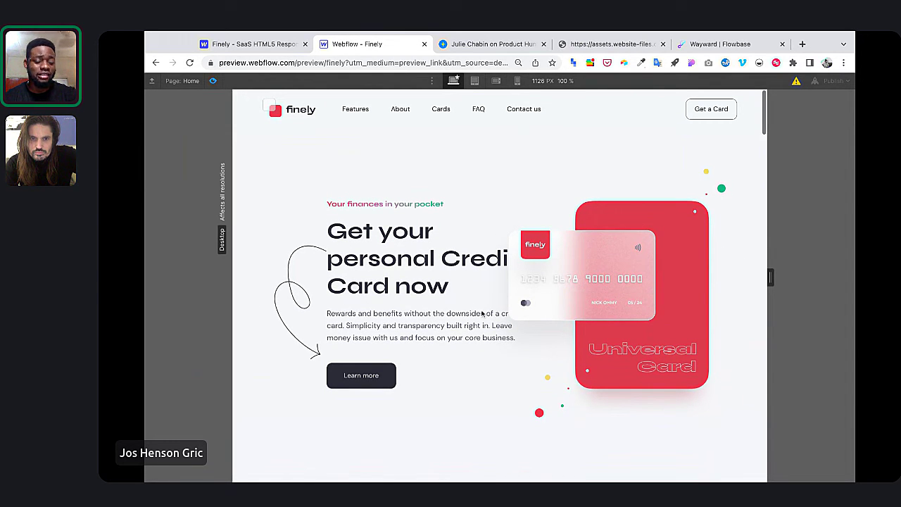
# - Widen the preview to 1192 px so the hero headline fits on two lines, then exit preview
pyautogui.tripleClick(330, 229)
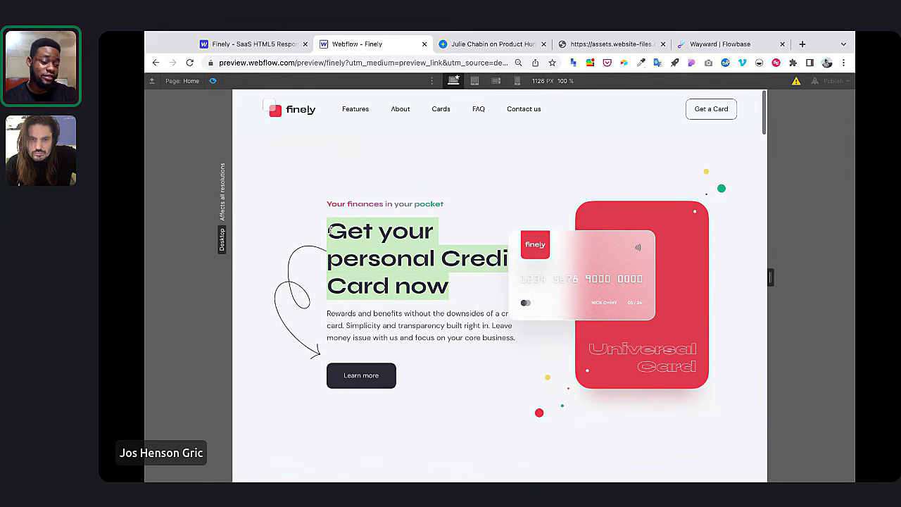
pyautogui.click(462, 357)
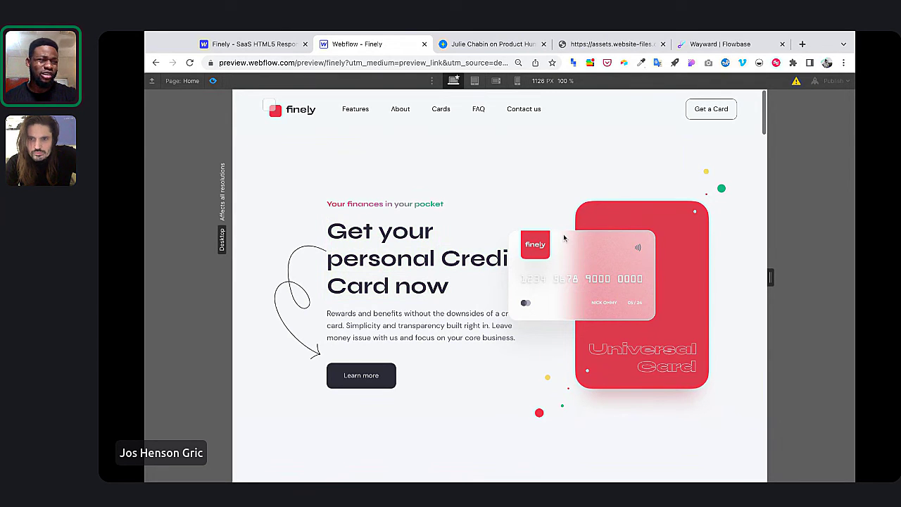
pyautogui.moveTo(770, 277); pyautogui.dragTo(765, 272)
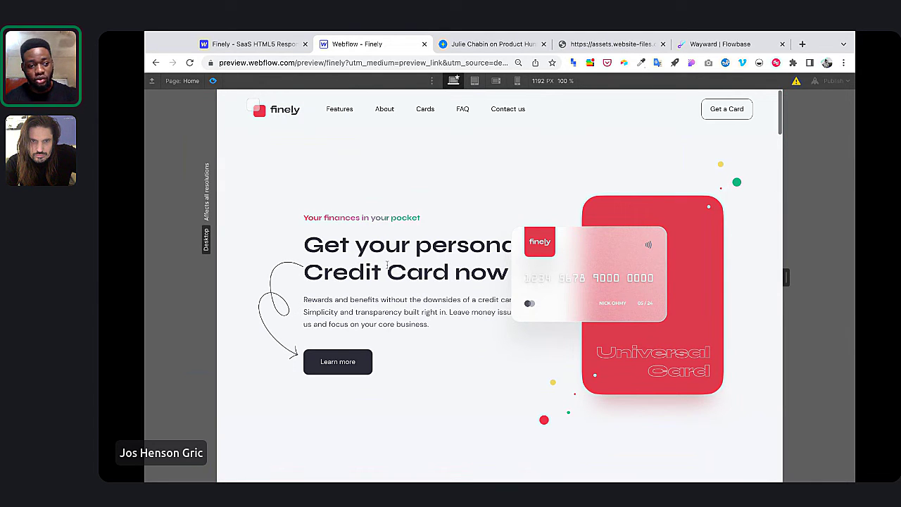
pyautogui.click(213, 81)
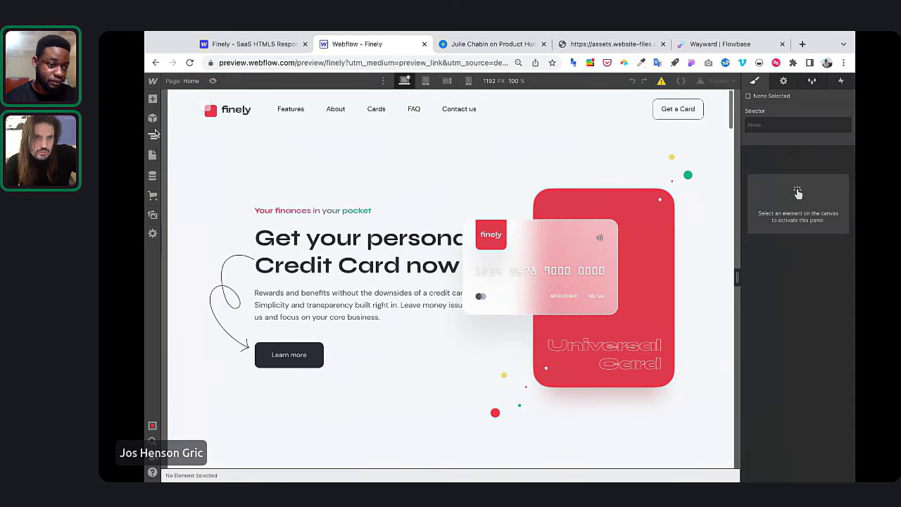
# - Open the Home page's element tree, select Global and glance at the site pages list
pyautogui.click(153, 136)
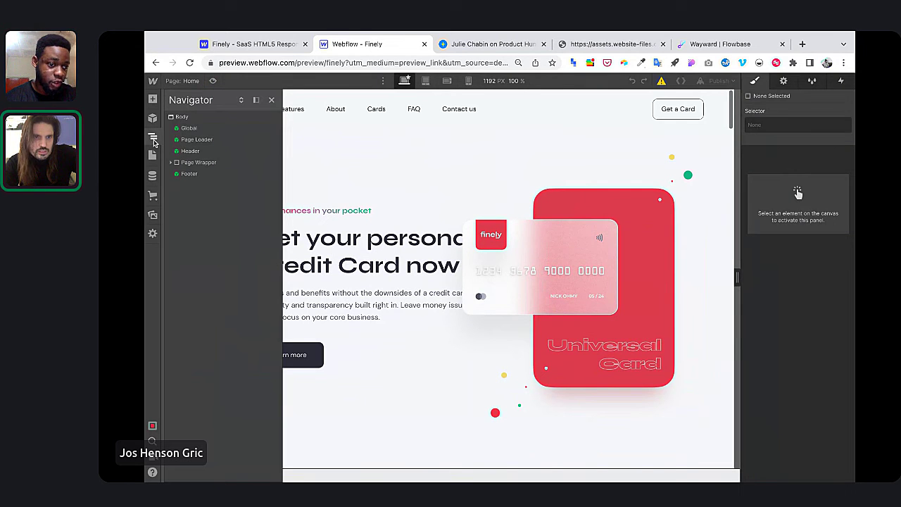
pyautogui.click(190, 129)
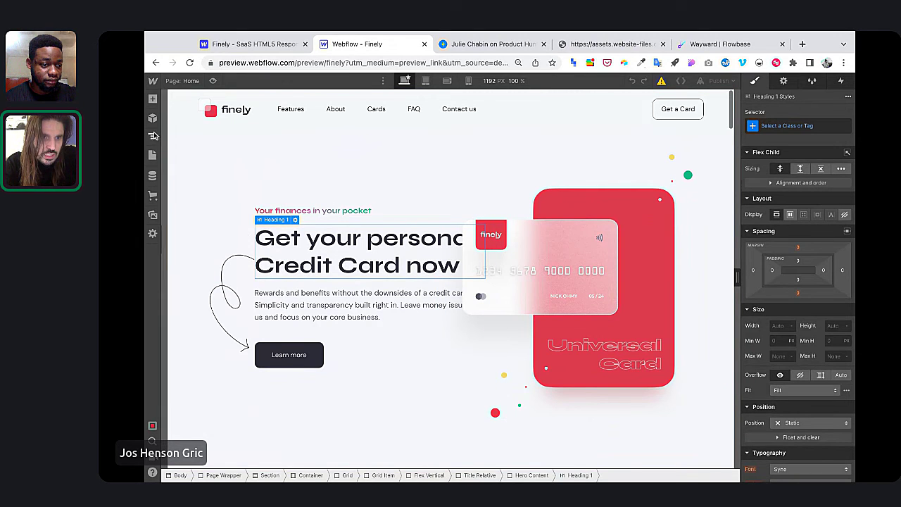
pyautogui.click(152, 136)
pyautogui.click(152, 157)
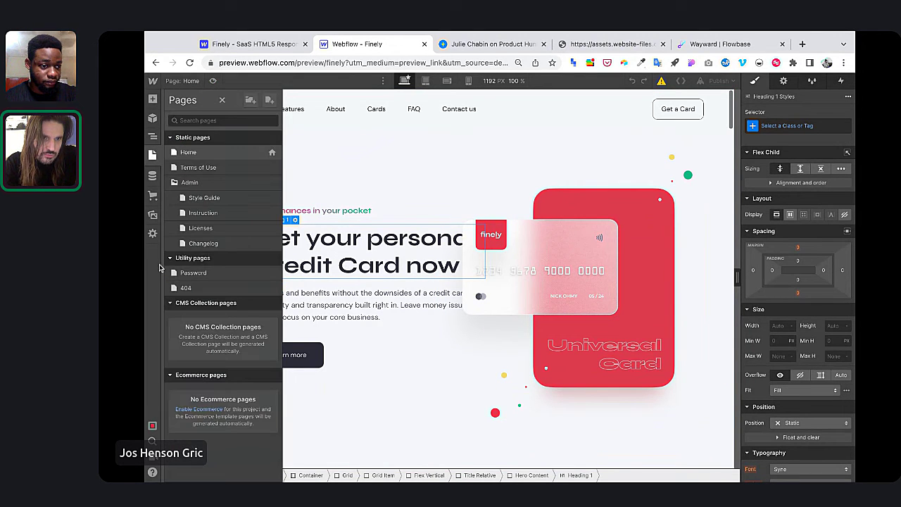
pyautogui.click(152, 137)
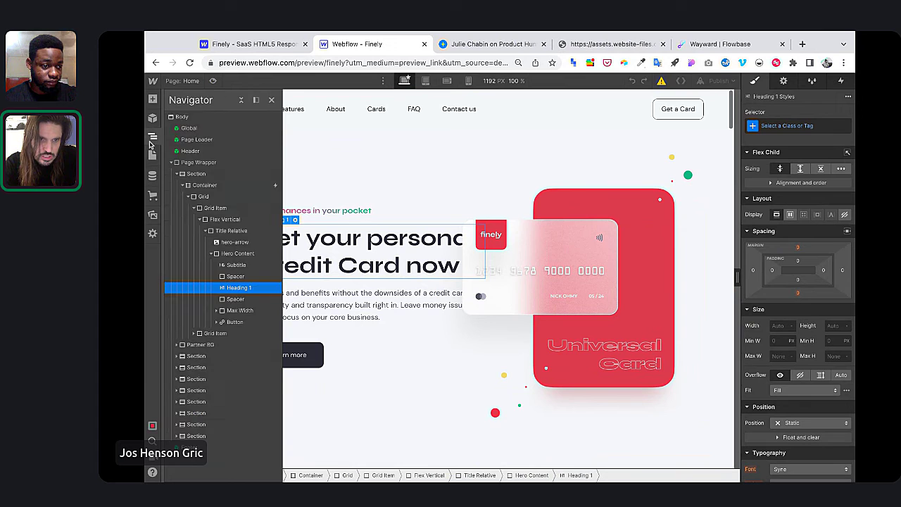
# - Collapse the Sections under Page Wrapper and select the hero Section
pyautogui.click(193, 164)
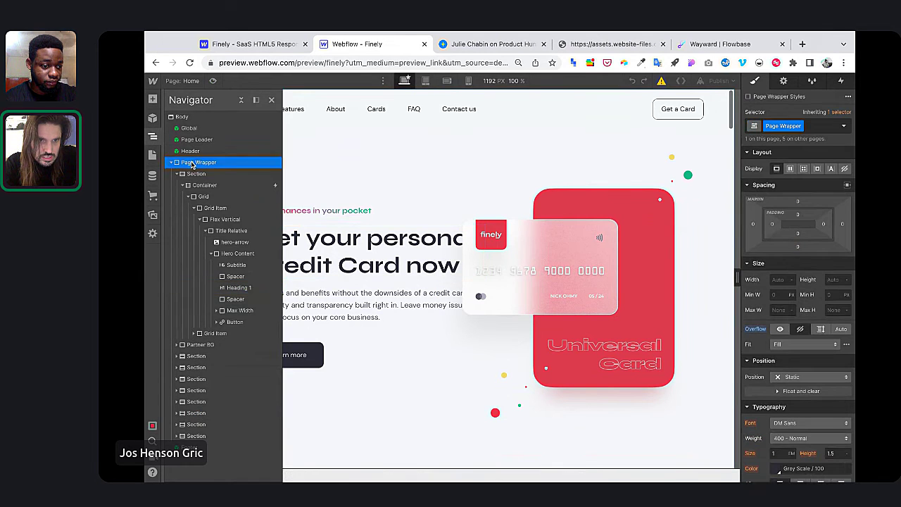
pyautogui.click(175, 174)
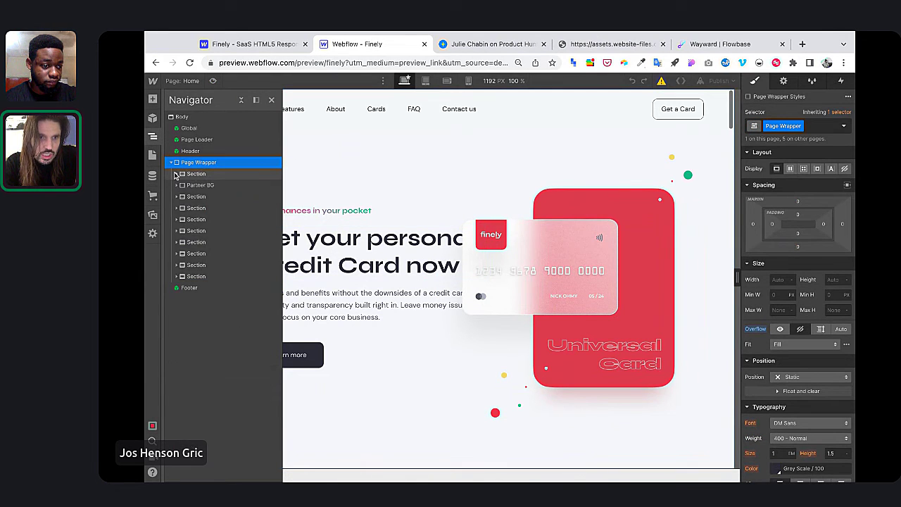
pyautogui.click(196, 175)
pyautogui.click(196, 198)
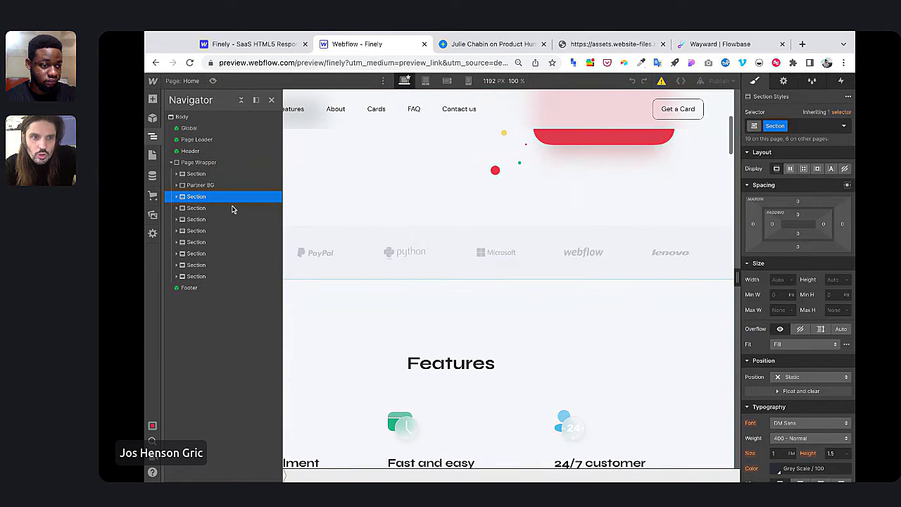
pyautogui.click(221, 197)
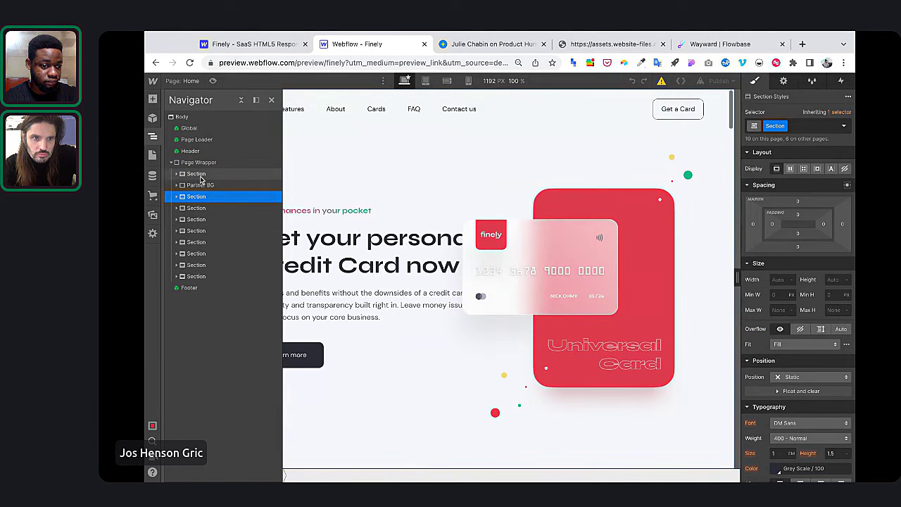
pyautogui.click(205, 175)
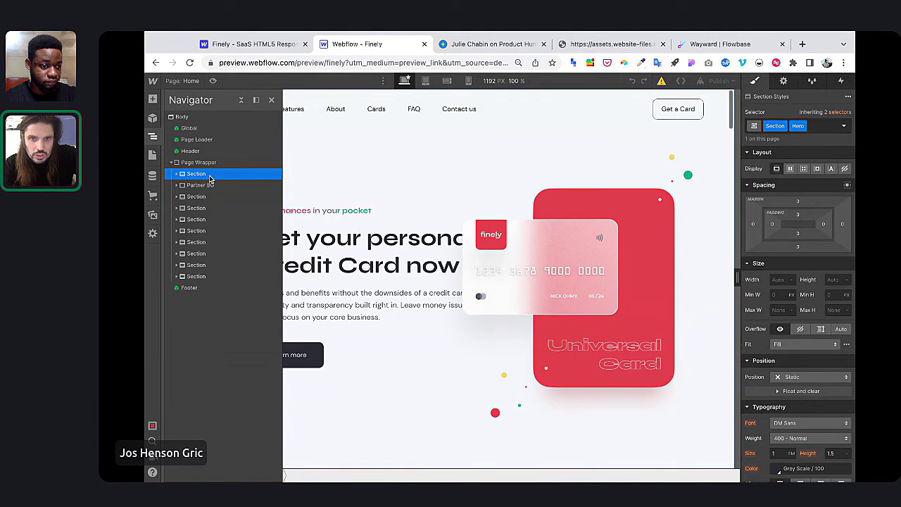
pyautogui.click(271, 99)
pyautogui.click(213, 81)
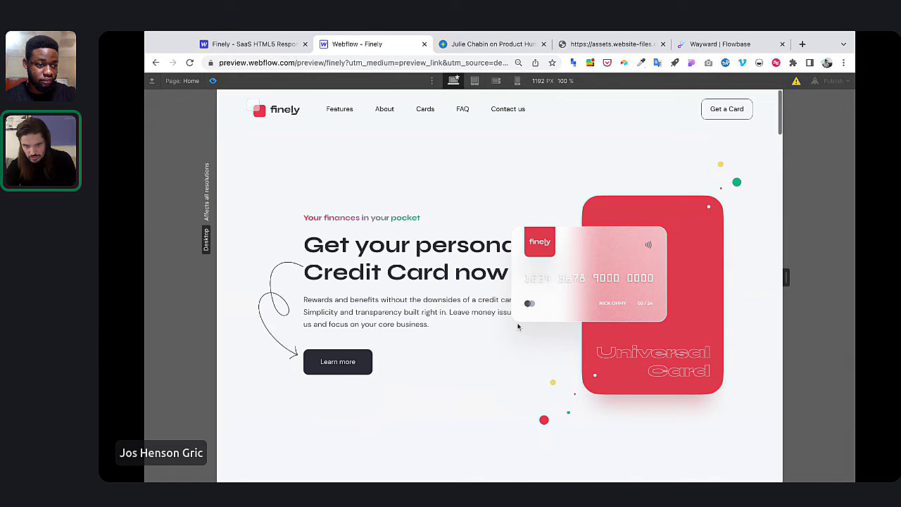
# - Narrow the preview from 1192 px to about 1130 px so the hero headline wraps onto three lines
pyautogui.tripleClick(423, 253)
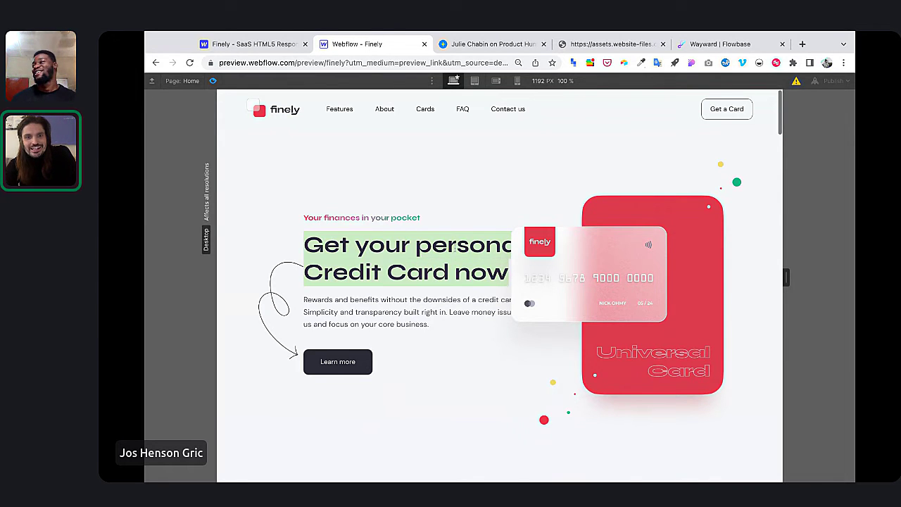
pyautogui.moveTo(787, 277); pyautogui.dragTo(785, 277)
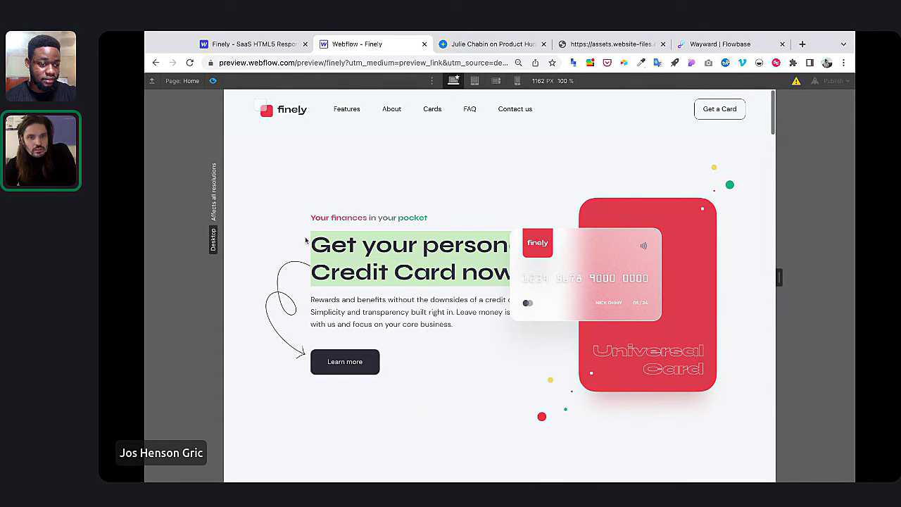
pyautogui.scroll(-1, 374, 276)
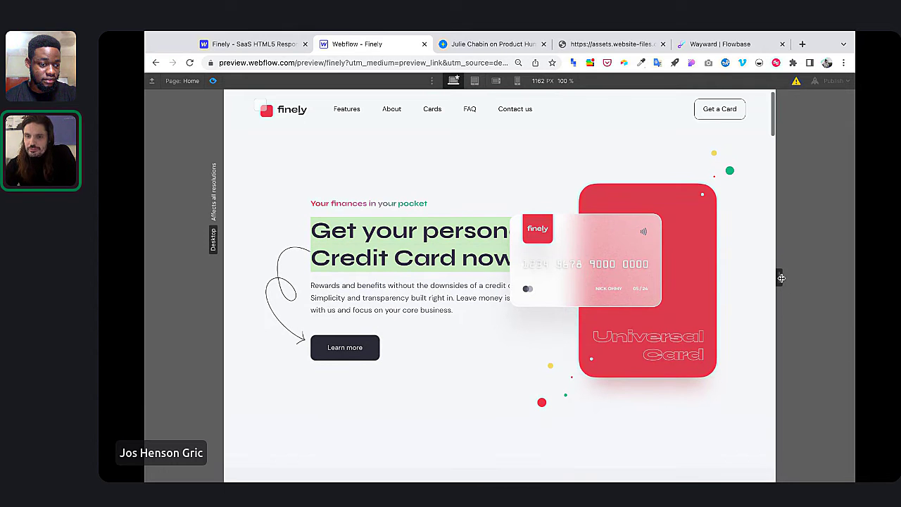
pyautogui.moveTo(779, 277); pyautogui.dragTo(776, 277)
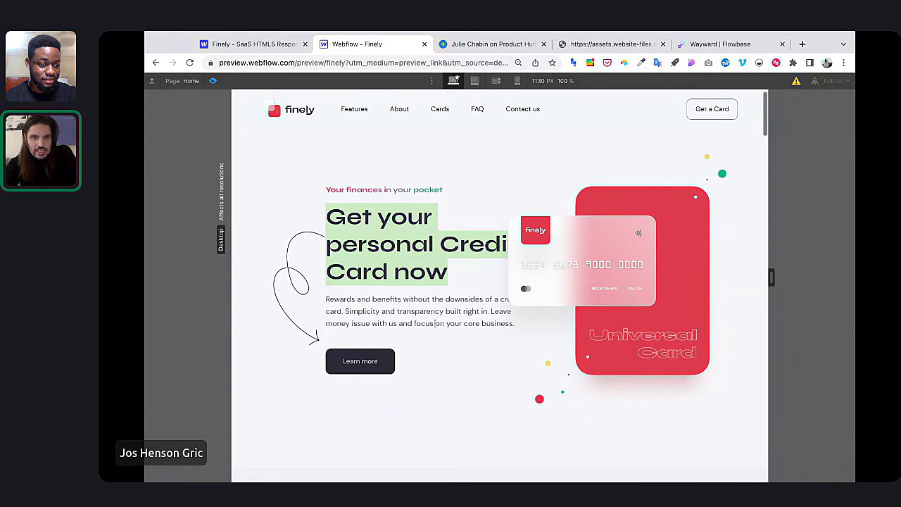
pyautogui.moveTo(330, 187); pyautogui.dragTo(442, 190)
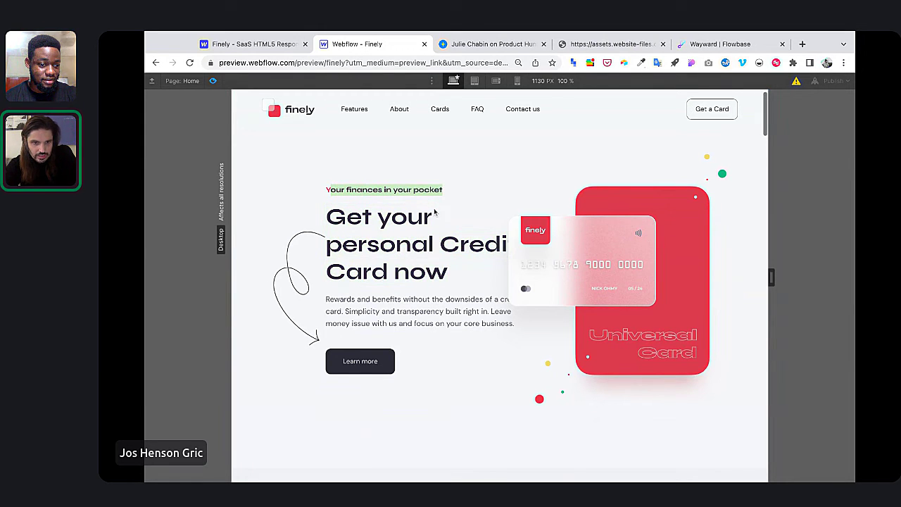
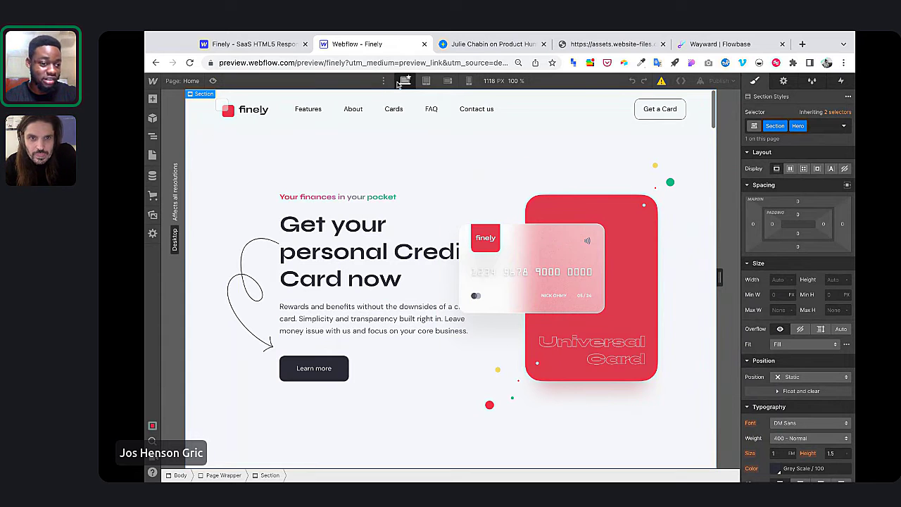
# - Switch the Finely canvas to Mobile portrait and widen it to about 348 px
pyautogui.click(384, 81)
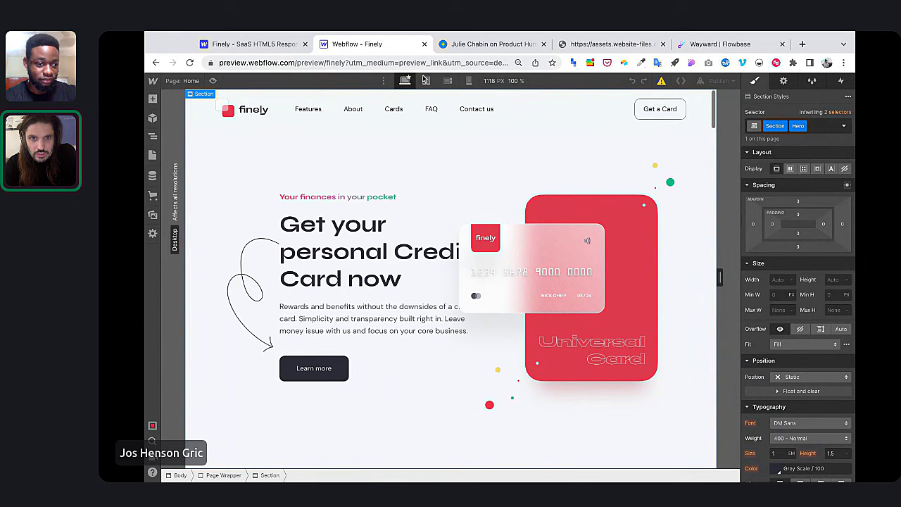
pyautogui.click(469, 81)
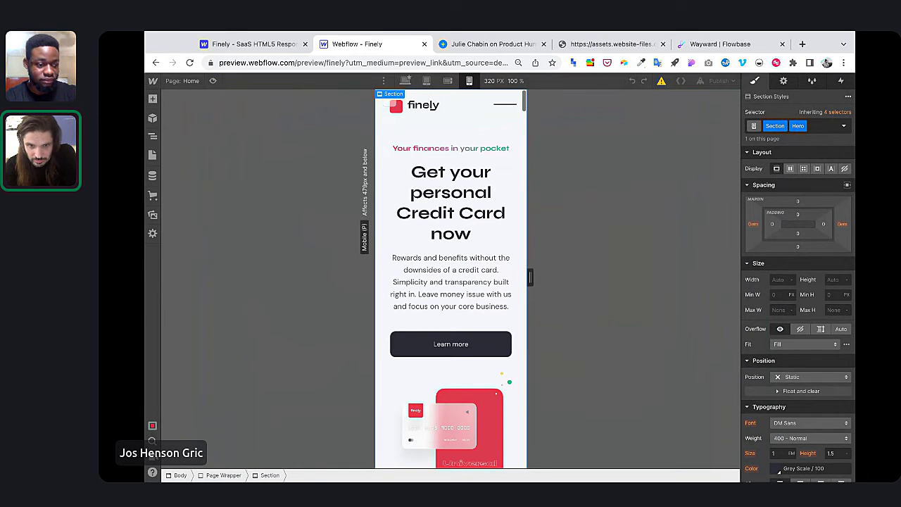
pyautogui.scroll(-4, 511, 272)
pyautogui.scroll(4, 511, 272)
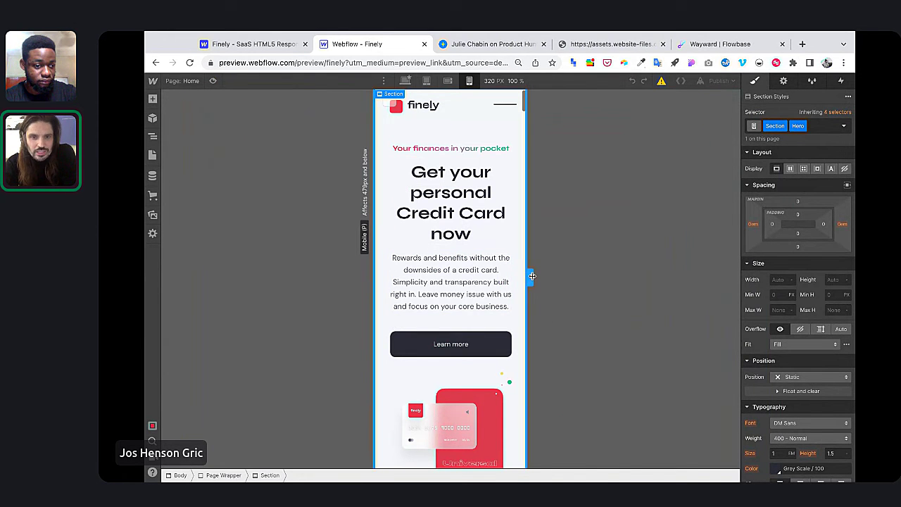
pyautogui.moveTo(532, 276); pyautogui.dragTo(535, 277)
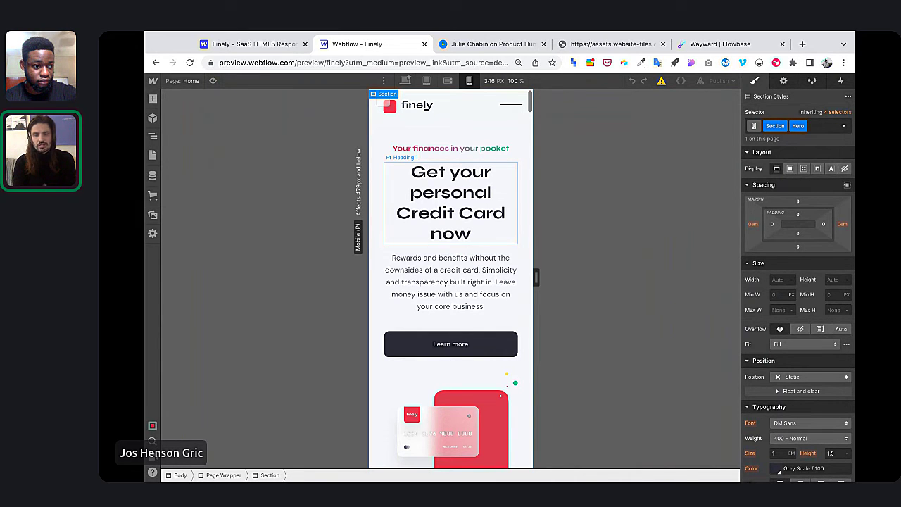
# - Search for fairfinance.org in a new tab and open the Fair Finance homepage result
pyautogui.hotkey('ctrl', 't')
pyautogui.write('f')
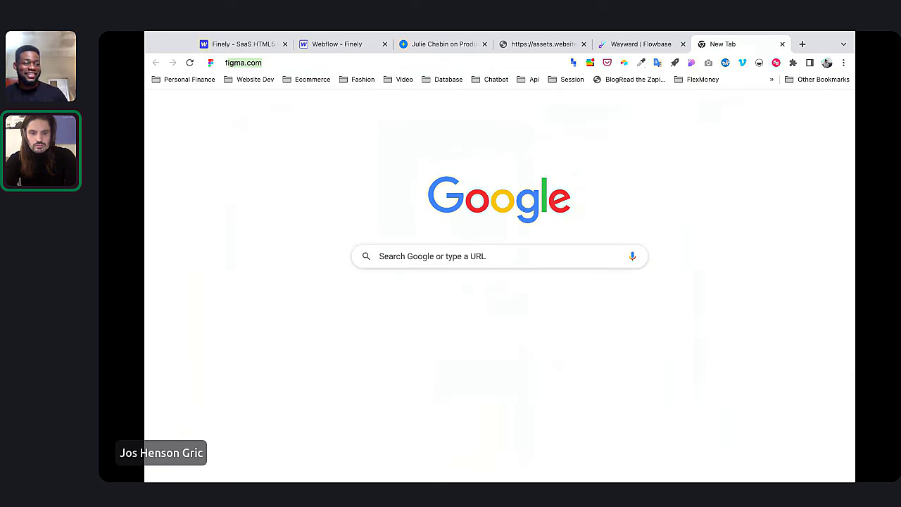
pyautogui.write('airfi')
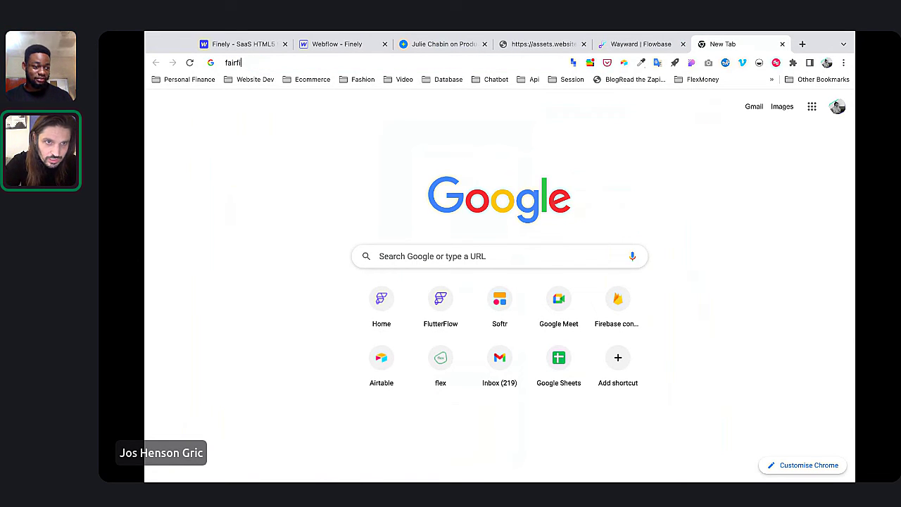
pyautogui.write('nance.')
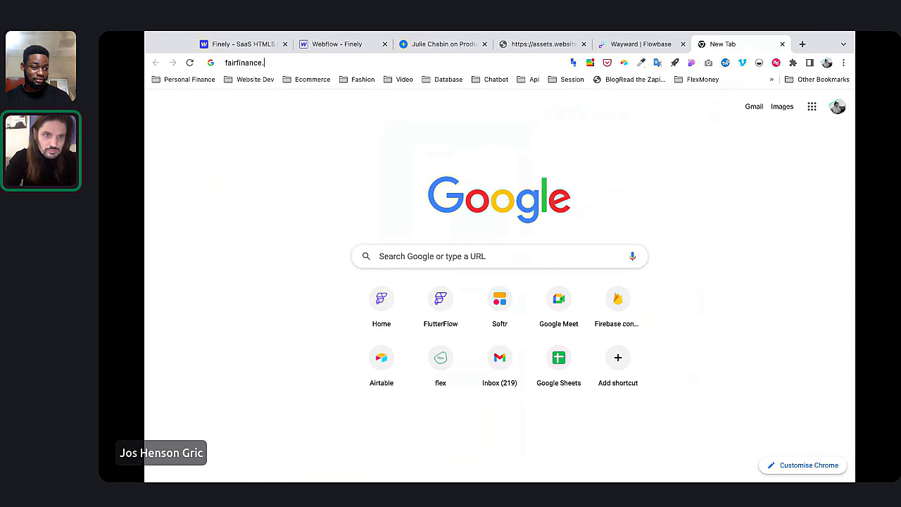
pyautogui.write('org.uk')
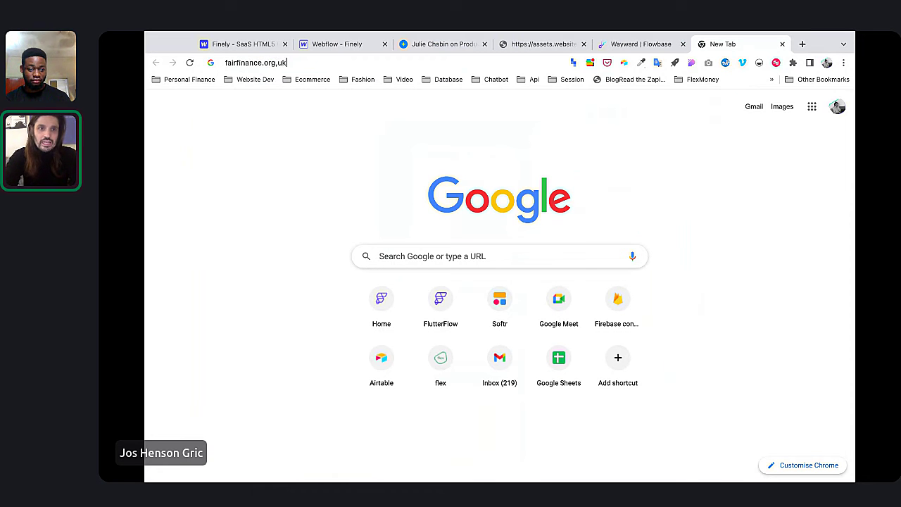
pyautogui.press('Return')
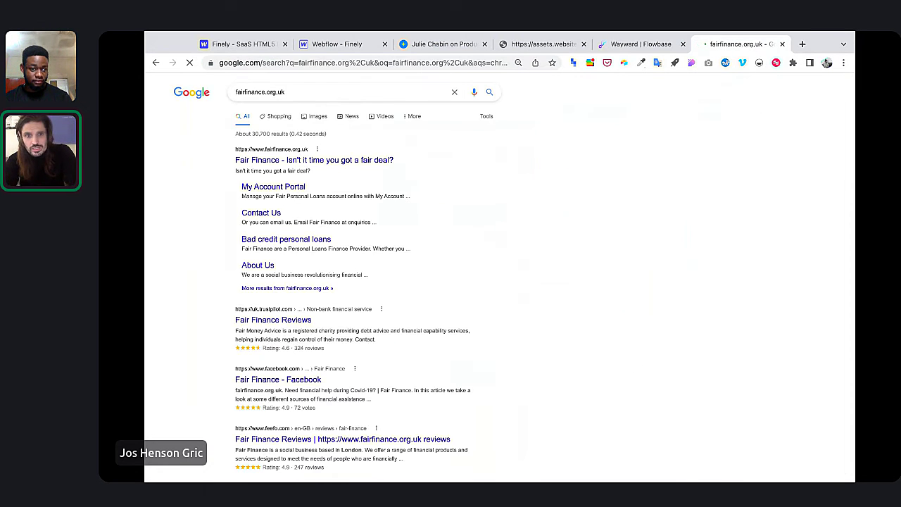
pyautogui.click(257, 164)
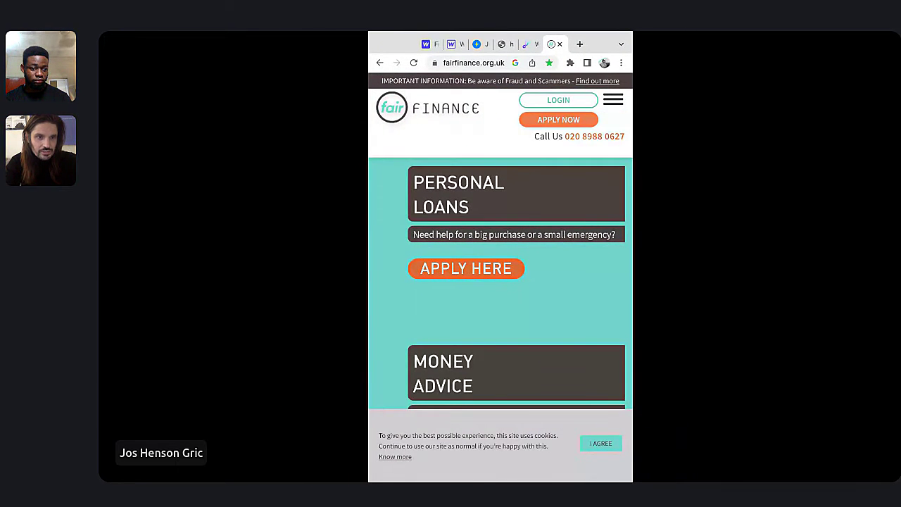
# - Widen the browser, accept the cookie notice, and scroll the desktop layout of the homepage
pyautogui.moveTo(368, 278); pyautogui.dragTo(345, 275)
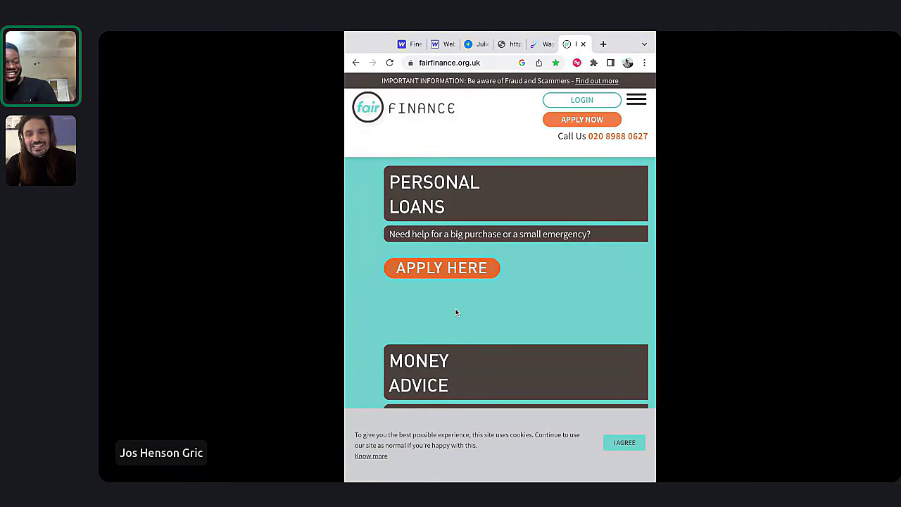
pyautogui.scroll(-2, 457, 312)
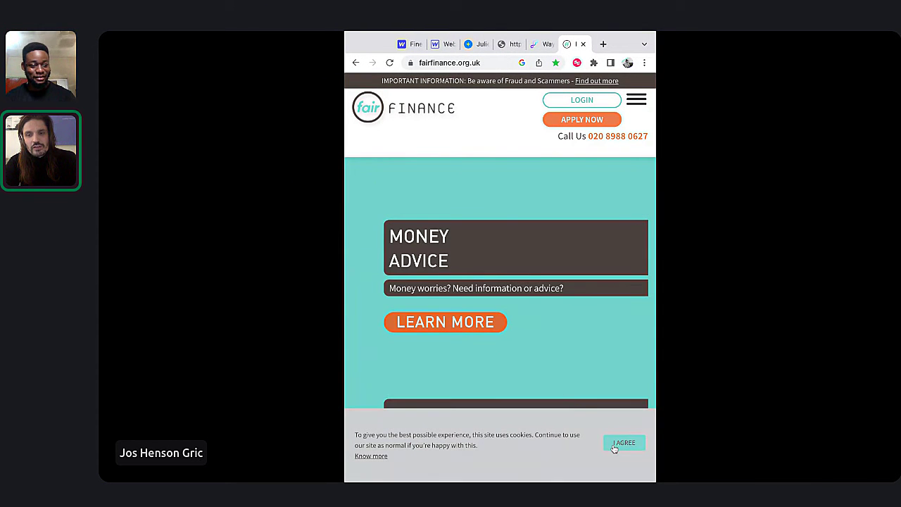
pyautogui.click(614, 444)
pyautogui.scroll(-2, 560, 355)
pyautogui.scroll(-2, 560, 359)
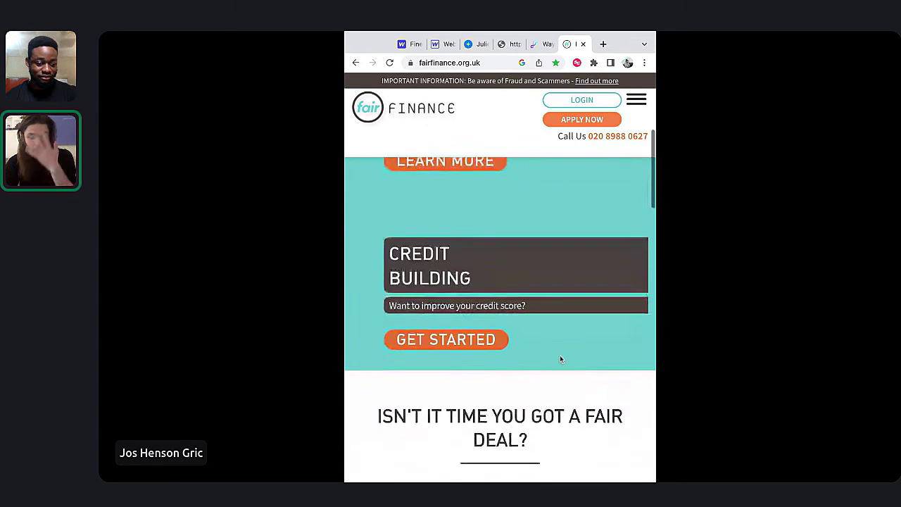
pyautogui.scroll(3, 560, 359)
pyautogui.scroll(-5, 500, 324)
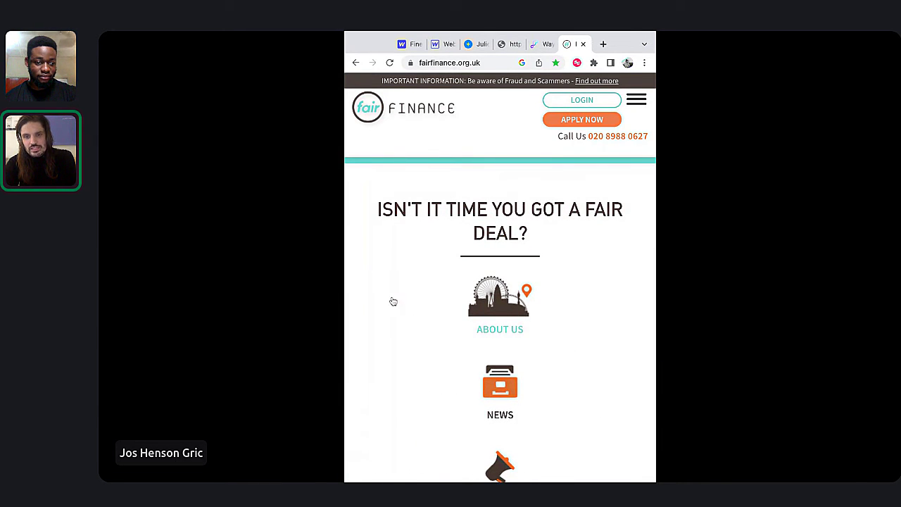
pyautogui.moveTo(345, 305); pyautogui.dragTo(181, 306)
pyautogui.scroll(-3, 189, 287)
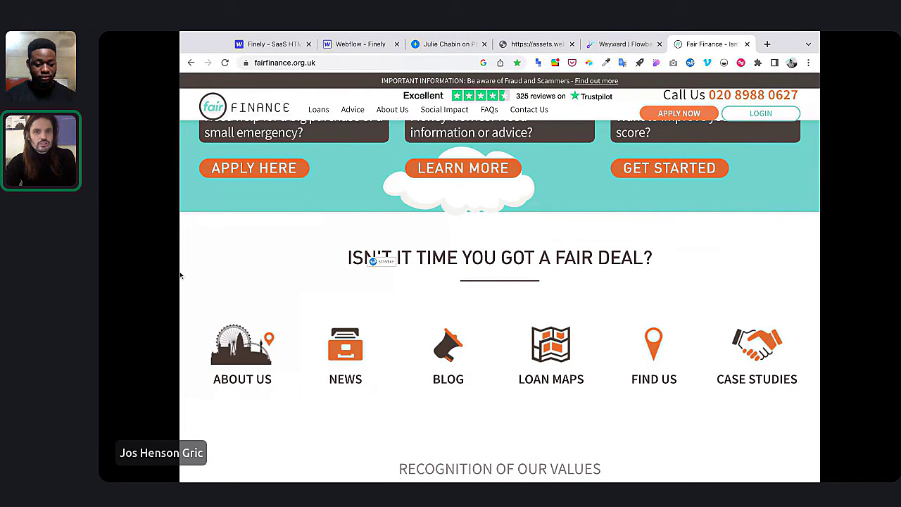
# - Narrow the window to mobile width, scroll the stacked panels, and open and close the slide-out menu
pyautogui.moveTo(180, 275); pyautogui.dragTo(316, 276)
pyautogui.scroll(-2, 475, 416)
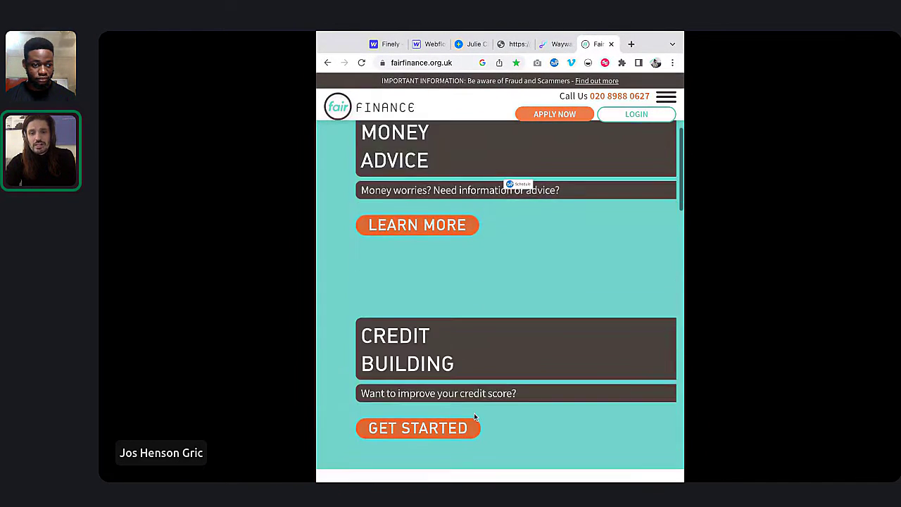
pyautogui.scroll(-5, 475, 417)
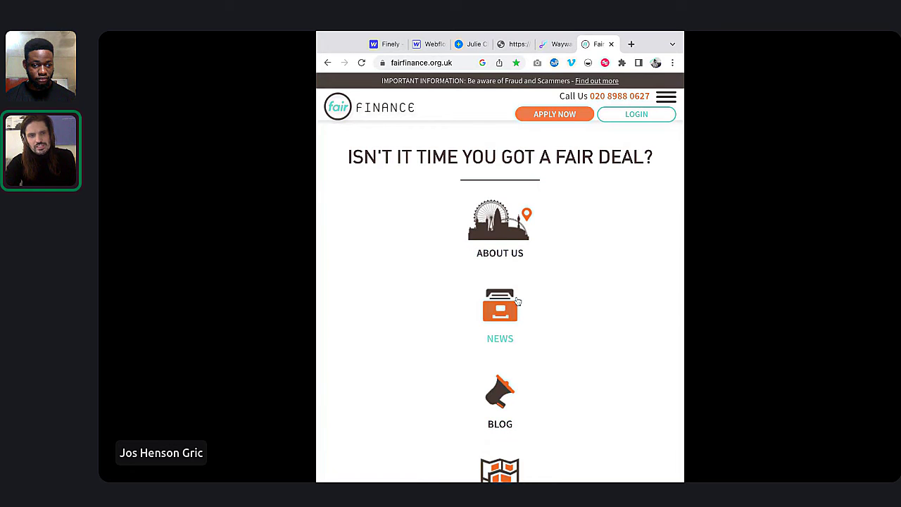
pyautogui.scroll(-7, 517, 302)
pyautogui.scroll(3, 532, 320)
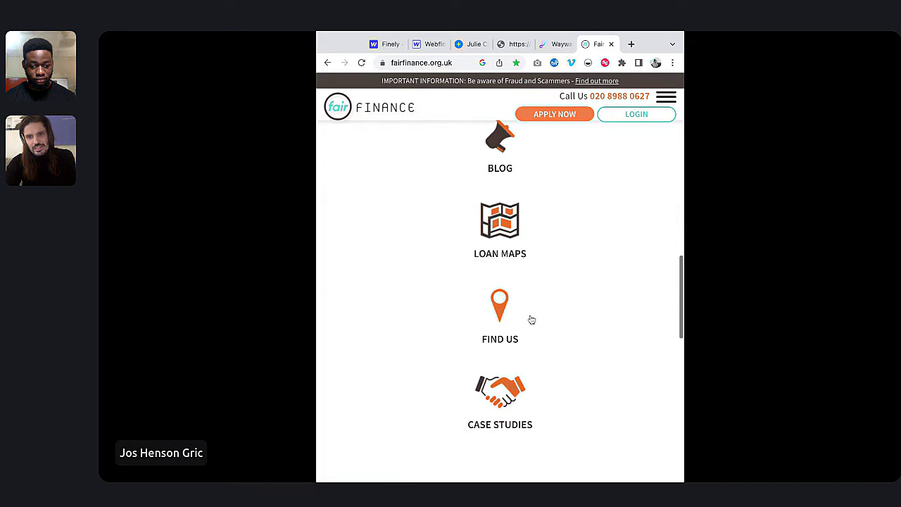
pyautogui.scroll(10, 520, 262)
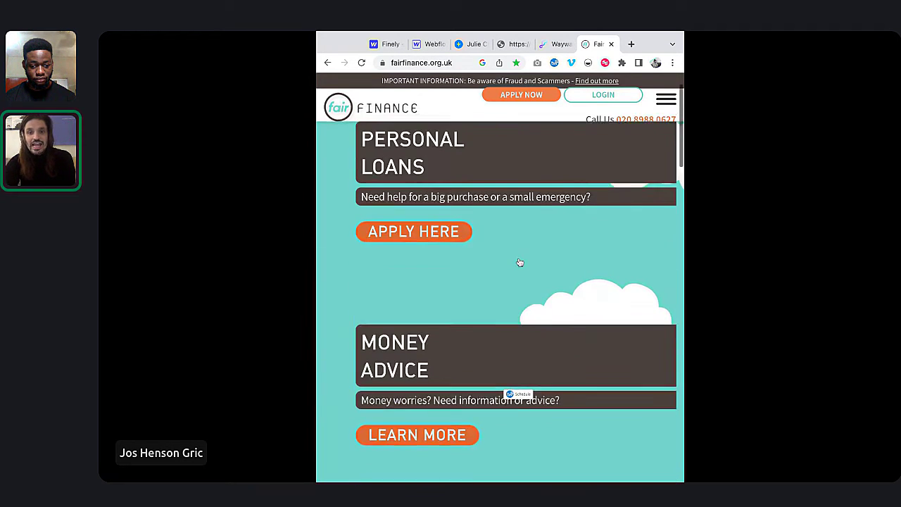
pyautogui.scroll(2, 520, 263)
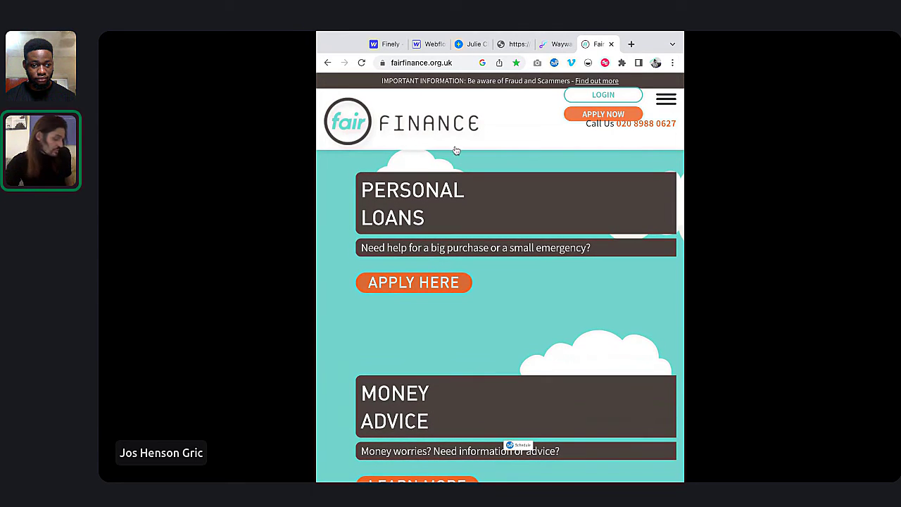
pyautogui.scroll(-1, 493, 312)
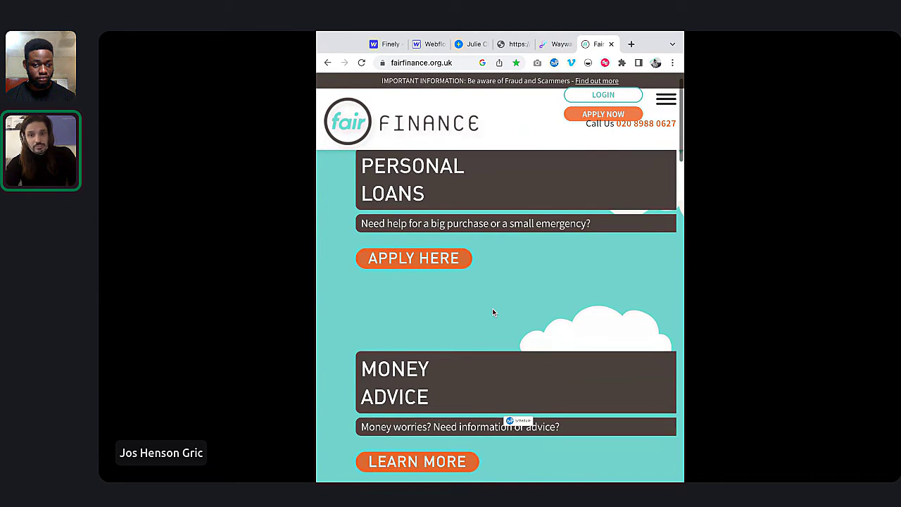
pyautogui.scroll(-15, 493, 312)
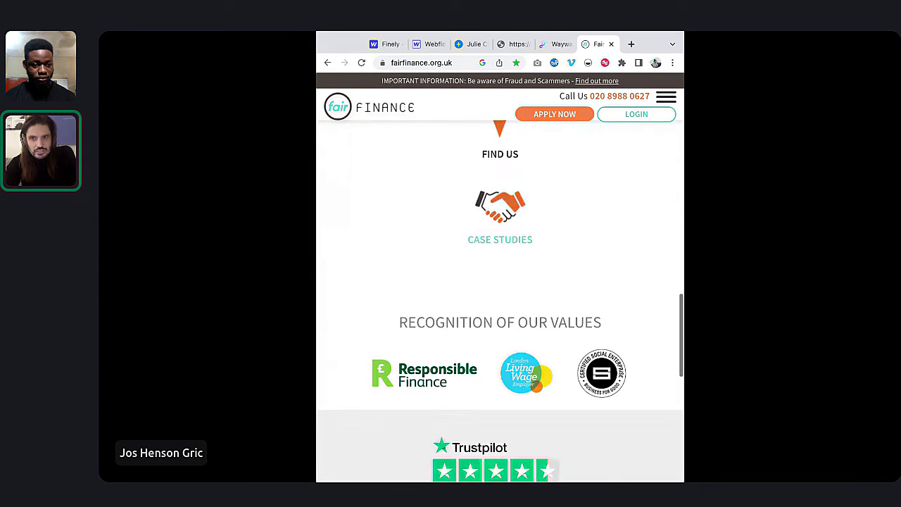
pyautogui.scroll(-5, 584, 237)
pyautogui.scroll(20, 585, 236)
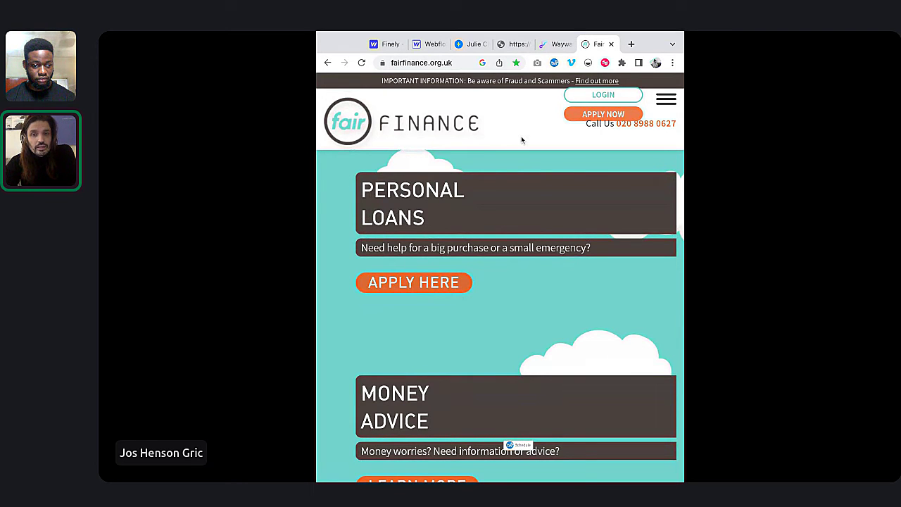
pyautogui.click(666, 102)
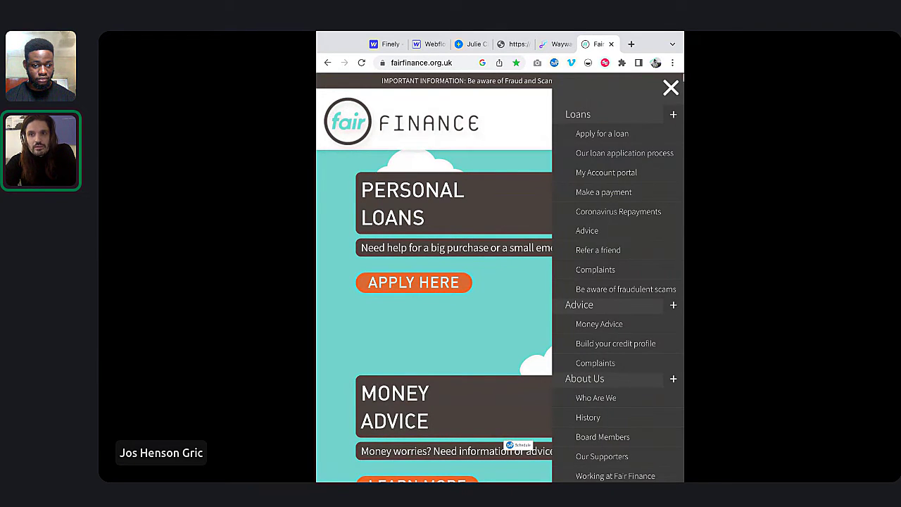
pyautogui.click(672, 88)
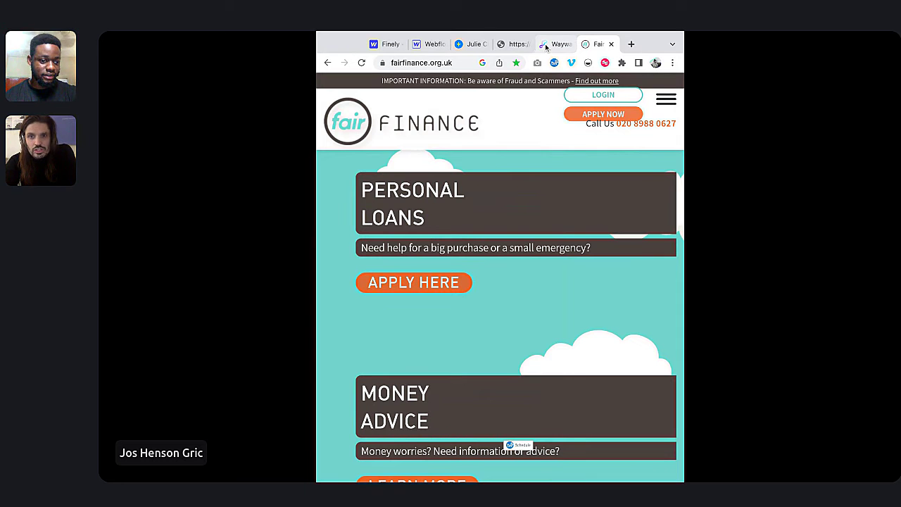
# - Switch to the Flowbase Wayward template tab, widen Chrome, then return to the Webflow Finely tab
pyautogui.hotkey('ctrl', 'shift', 'Tab')
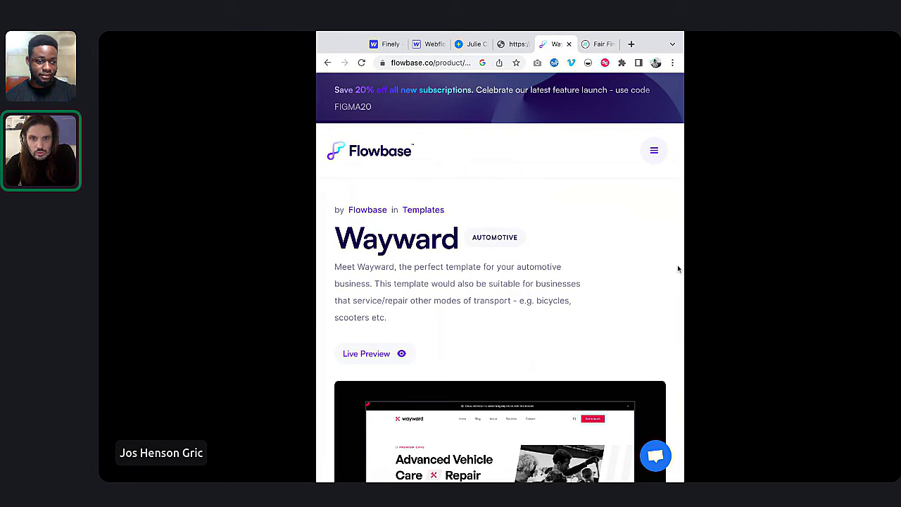
pyautogui.moveTo(683, 267); pyautogui.dragTo(873, 268)
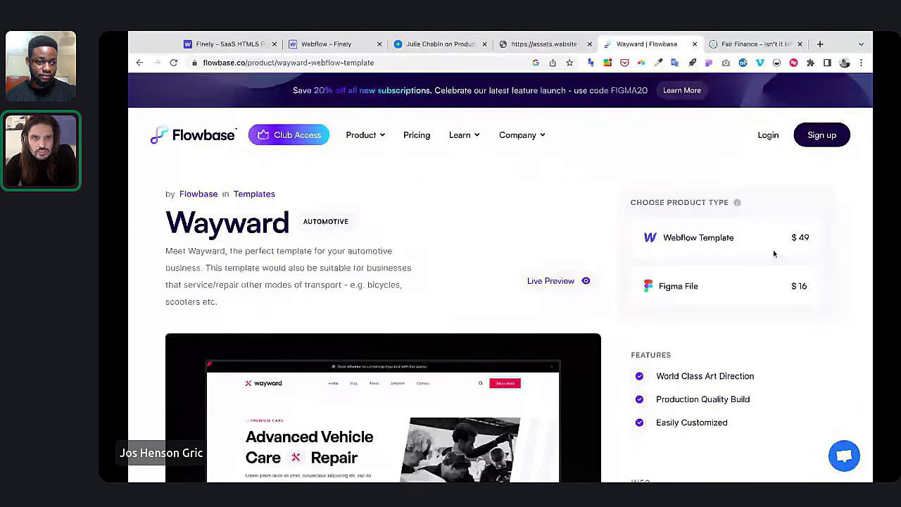
pyautogui.click(300, 45)
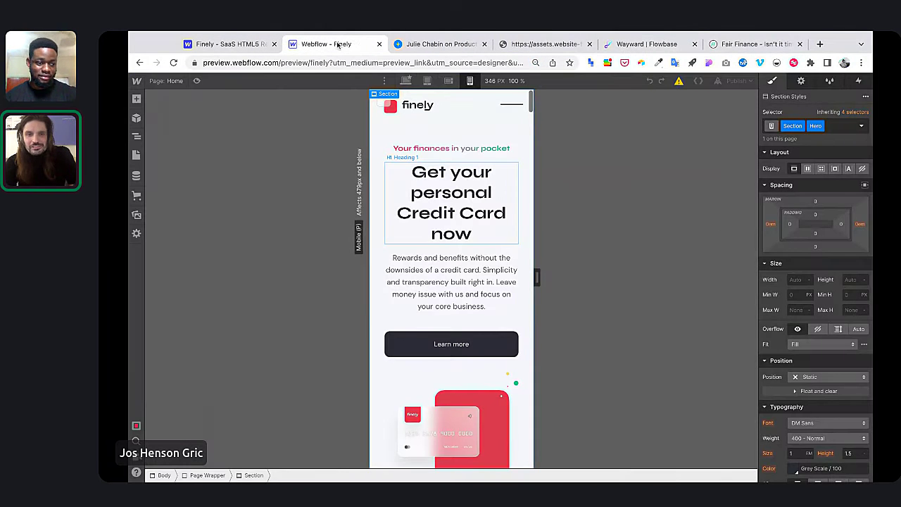
# - Preview the Finely hero at tablet width, return to the 1291 px desktop view, and select the Heading 1
pyautogui.click(407, 81)
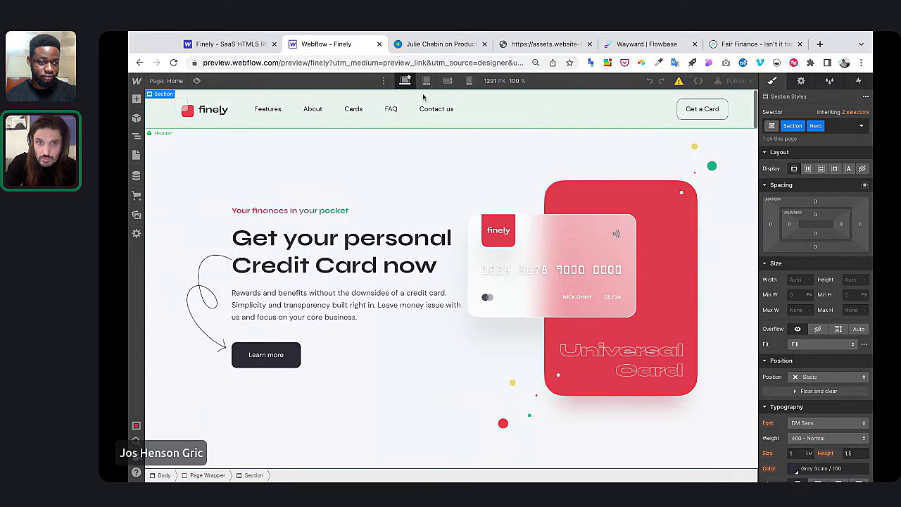
pyautogui.click(470, 81)
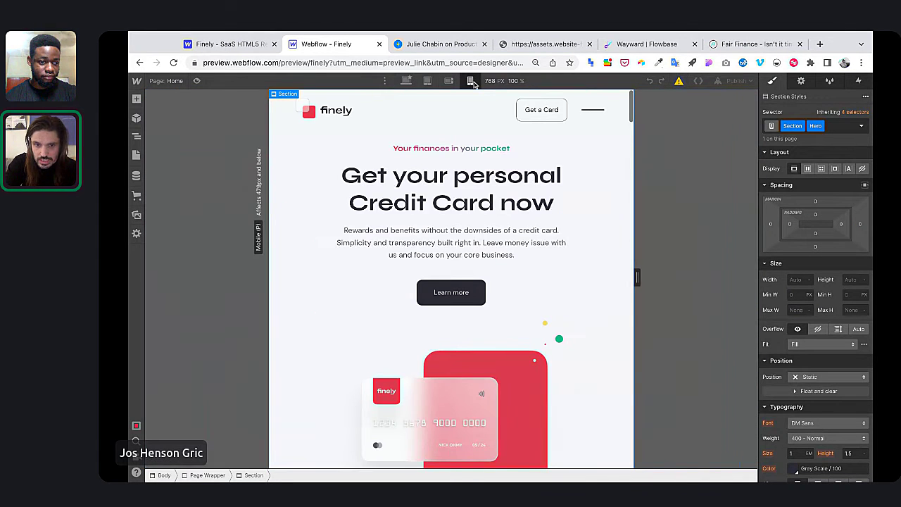
pyautogui.click(405, 80)
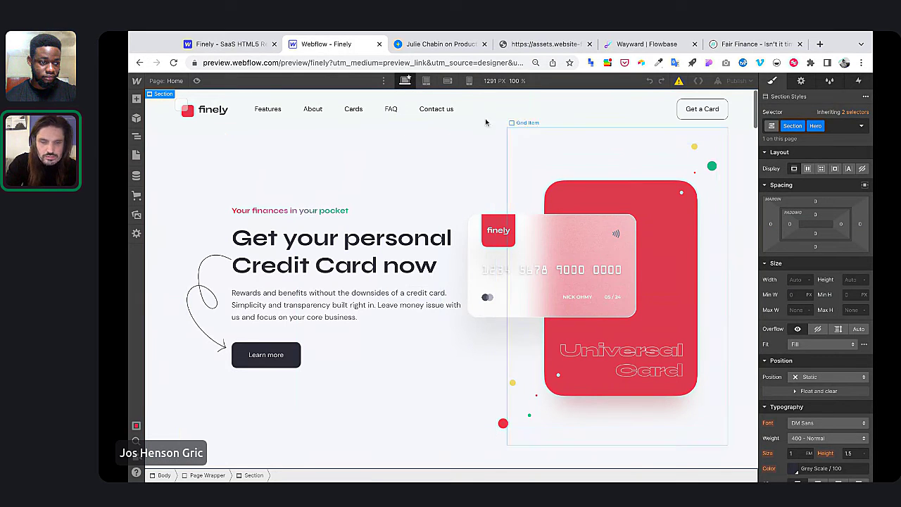
pyautogui.scroll(-8, 483, 348)
pyautogui.scroll(8, 483, 350)
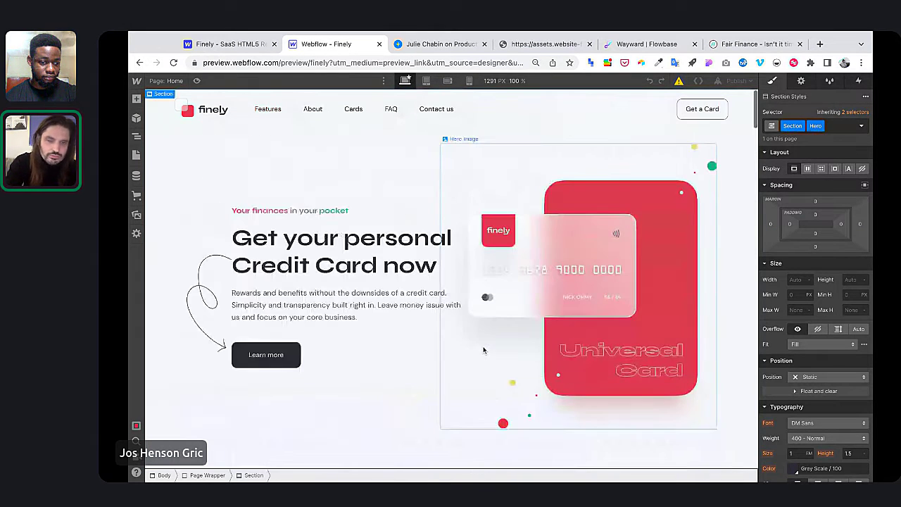
pyautogui.click(327, 261)
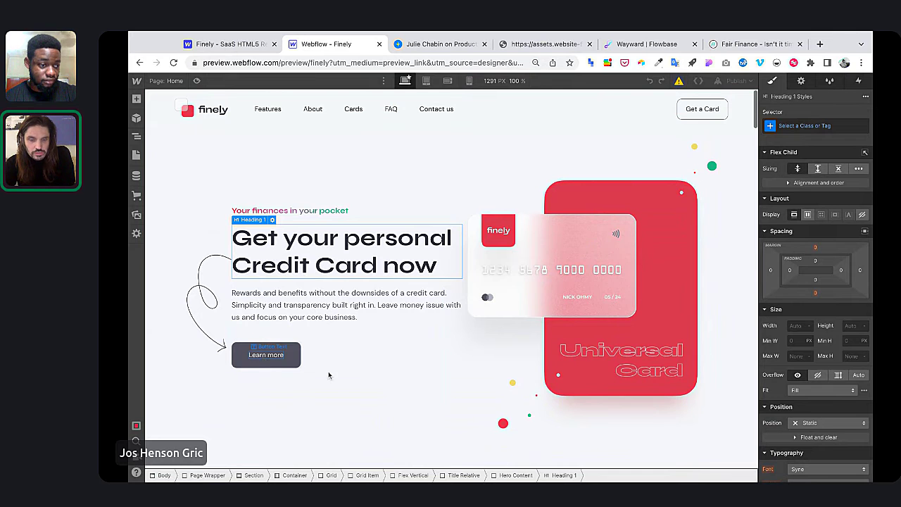
# - Scroll to Features and select its Container, the Grid Item, then the Container again to compare padding
pyautogui.scroll(-3, 360, 387)
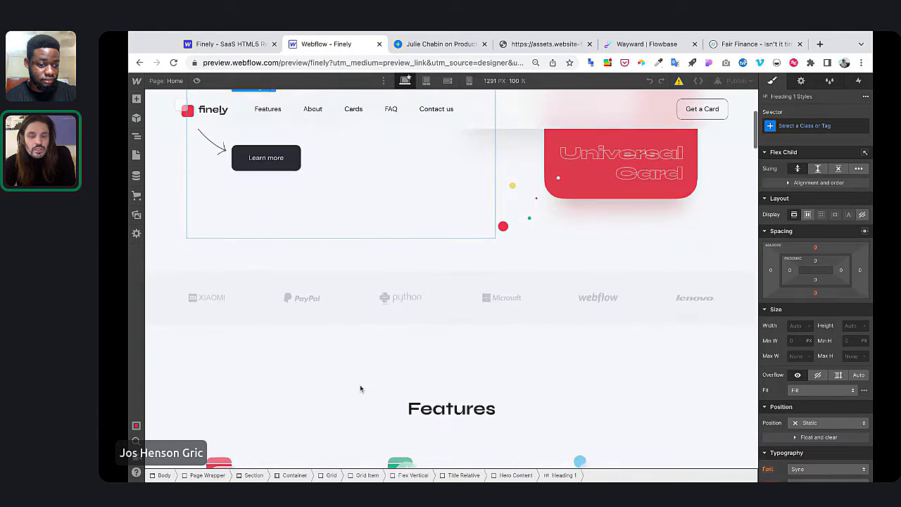
pyautogui.scroll(-2, 360, 388)
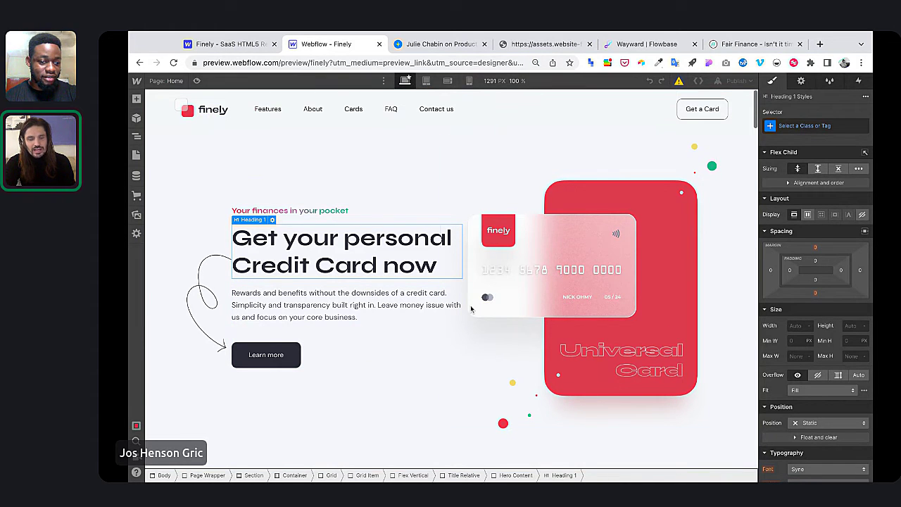
pyautogui.scroll(-2, 471, 309)
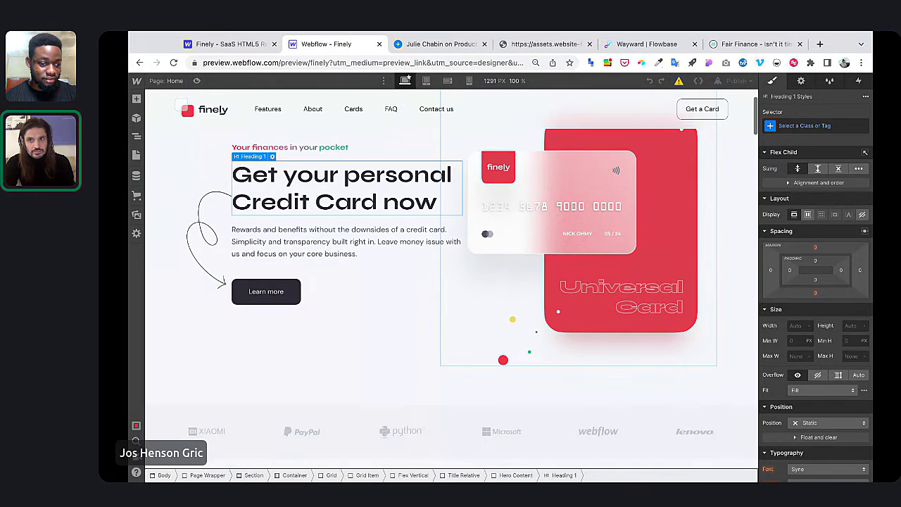
pyautogui.scroll(-4, 529, 292)
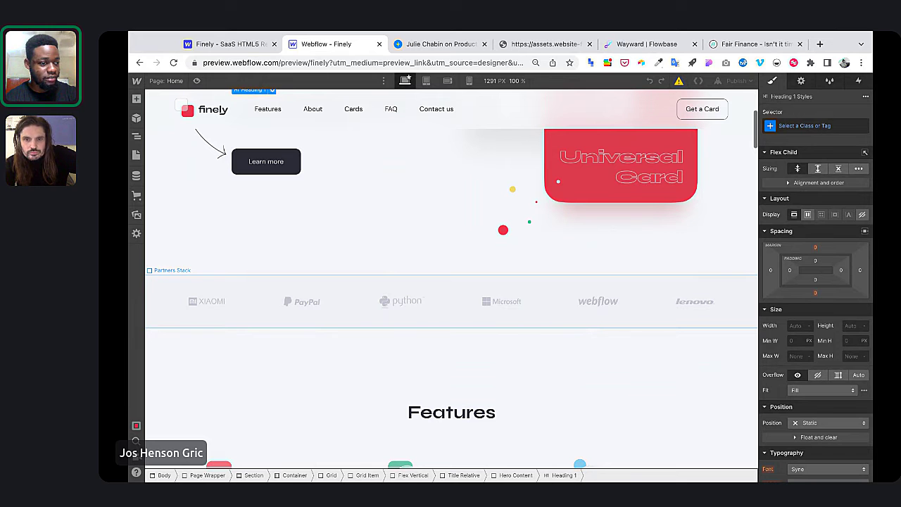
pyautogui.scroll(-2, 451, 278)
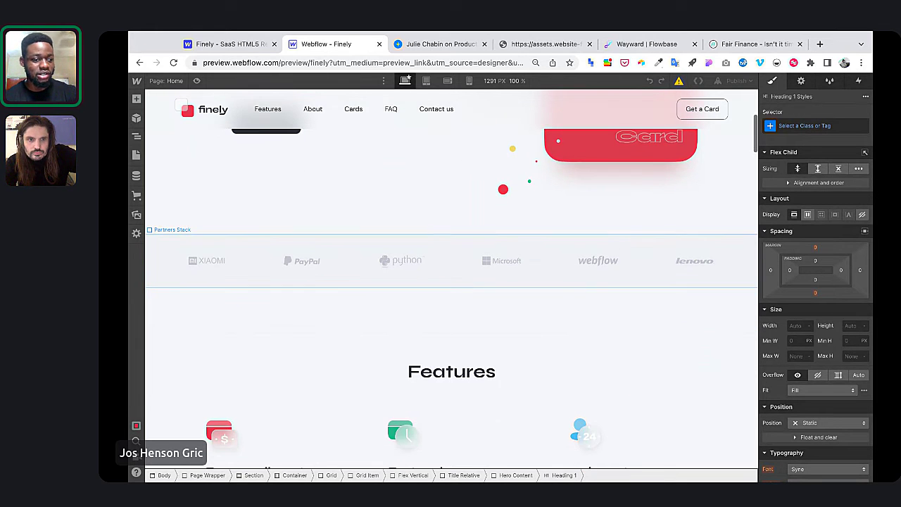
pyautogui.scroll(-2, 487, 258)
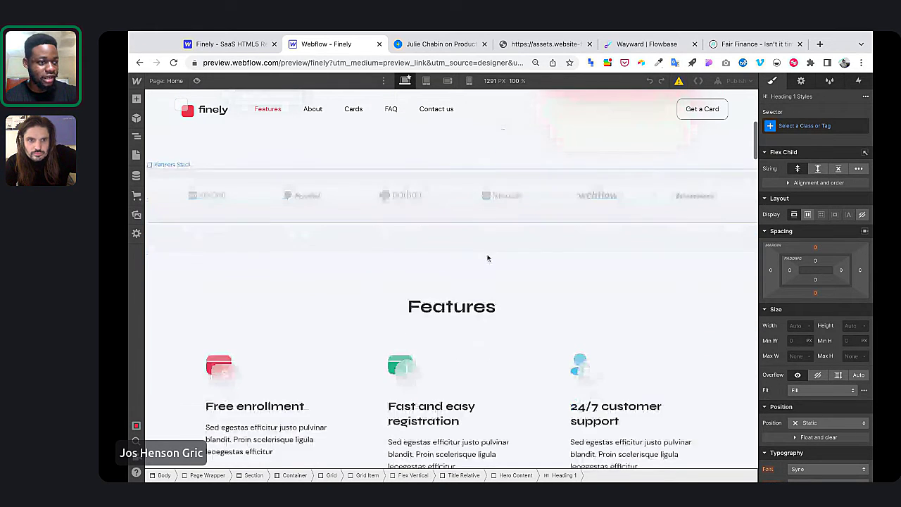
pyautogui.click(278, 235)
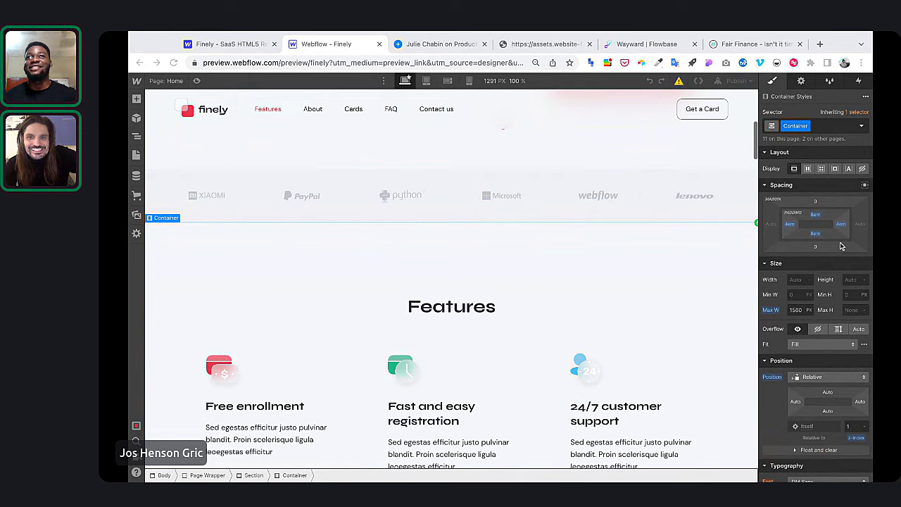
pyautogui.click(605, 295)
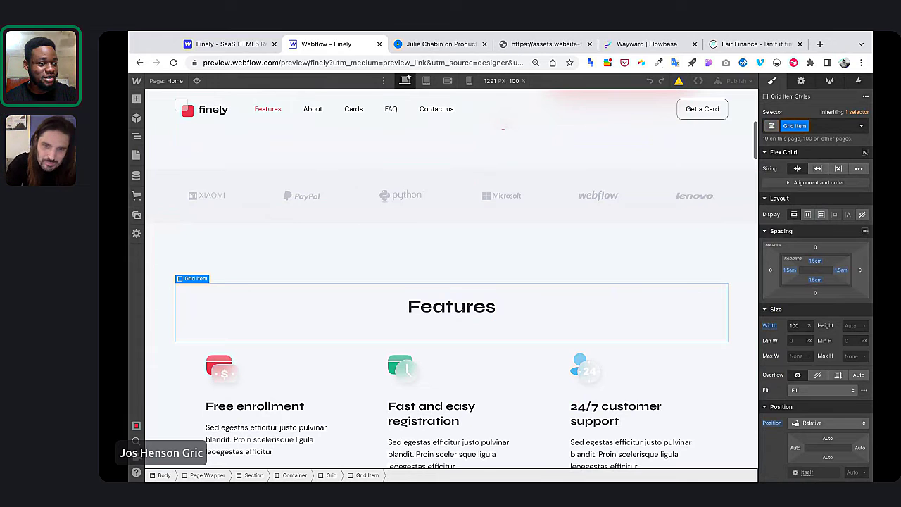
pyautogui.scroll(-1, 586, 240)
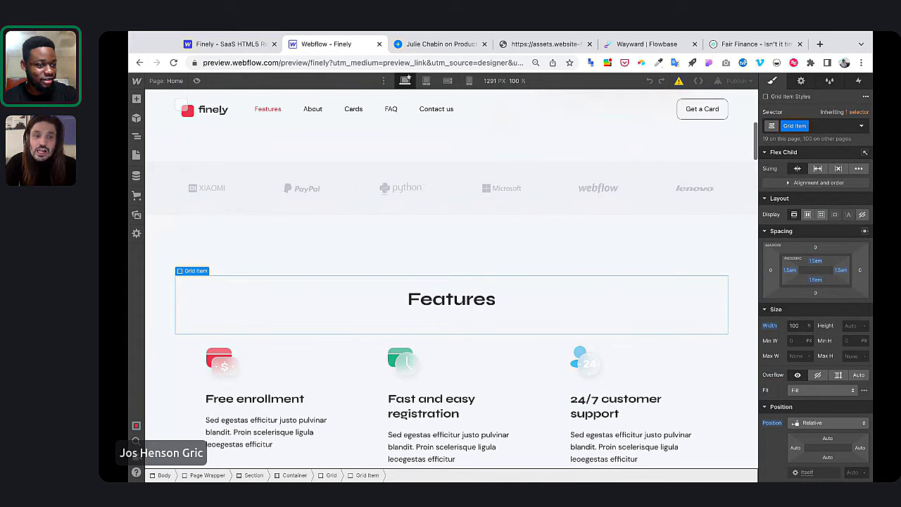
pyautogui.click(586, 239)
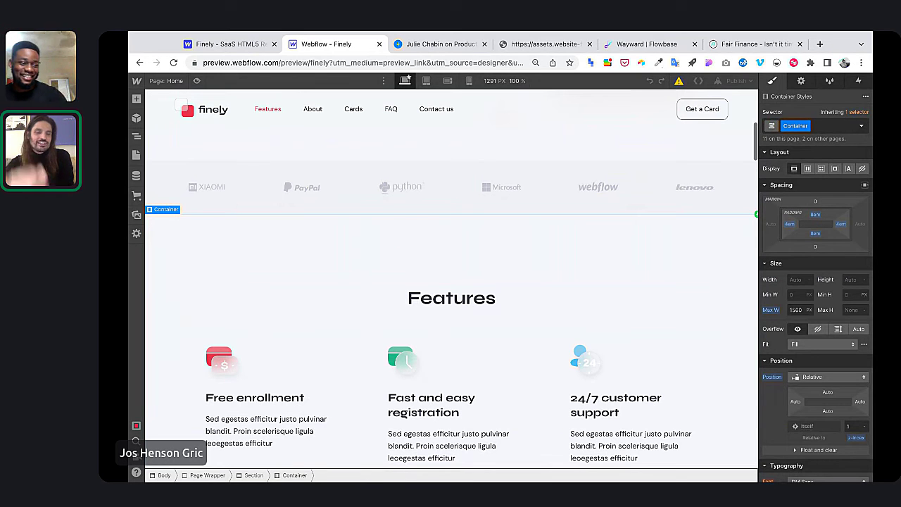
# - Load flextogether.uk in a new tab and go to its FlexDigital page
pyautogui.hotkey('ctrl', 't')
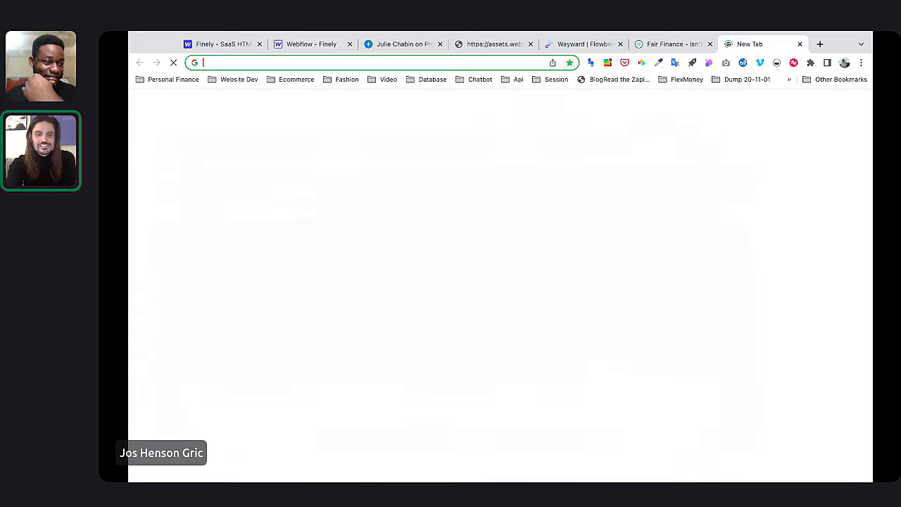
pyautogui.write('flex')
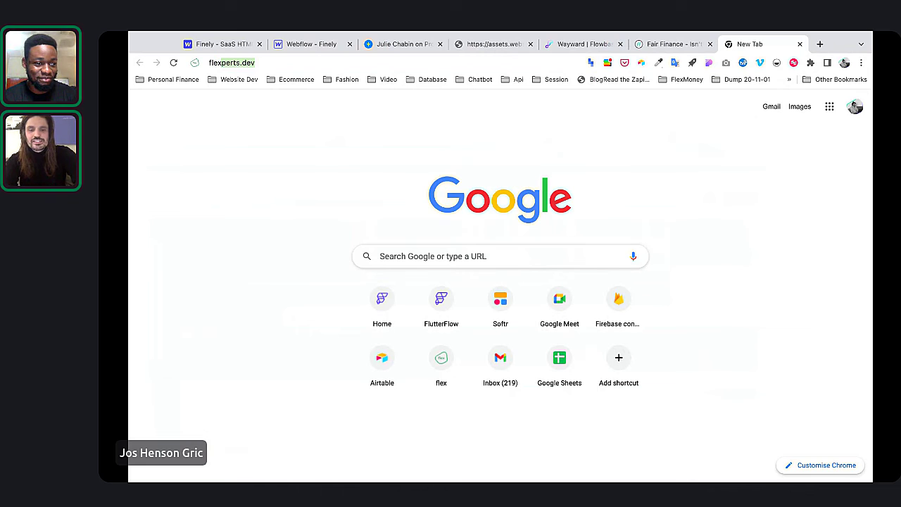
pyautogui.write('together')
pyautogui.press('Return')
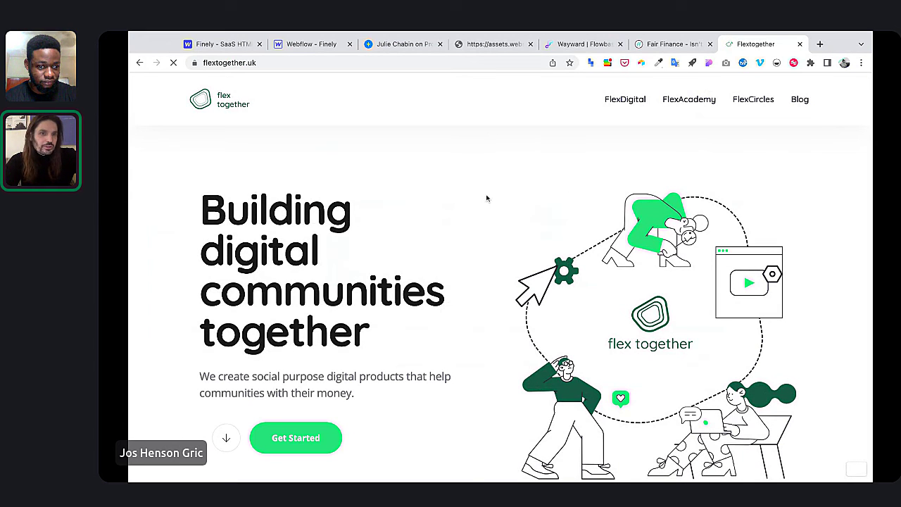
pyautogui.scroll(-5, 636, 298)
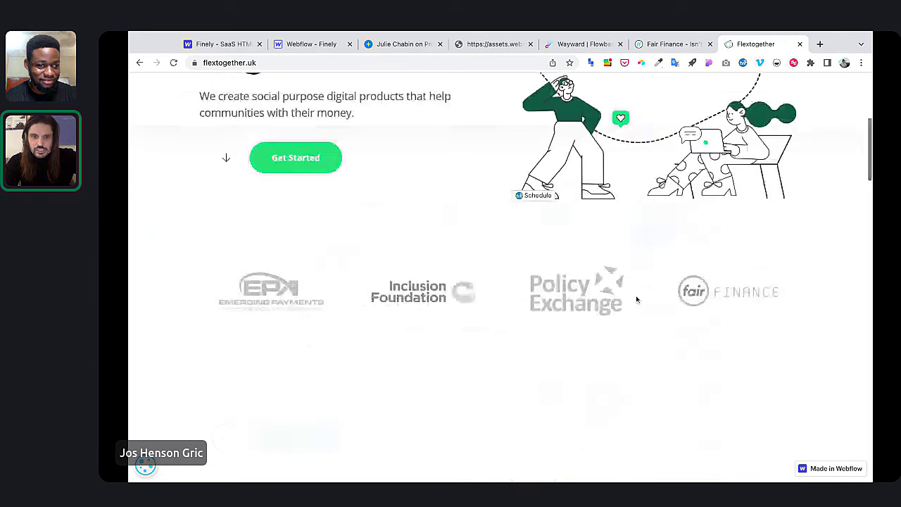
pyautogui.scroll(-5, 638, 296)
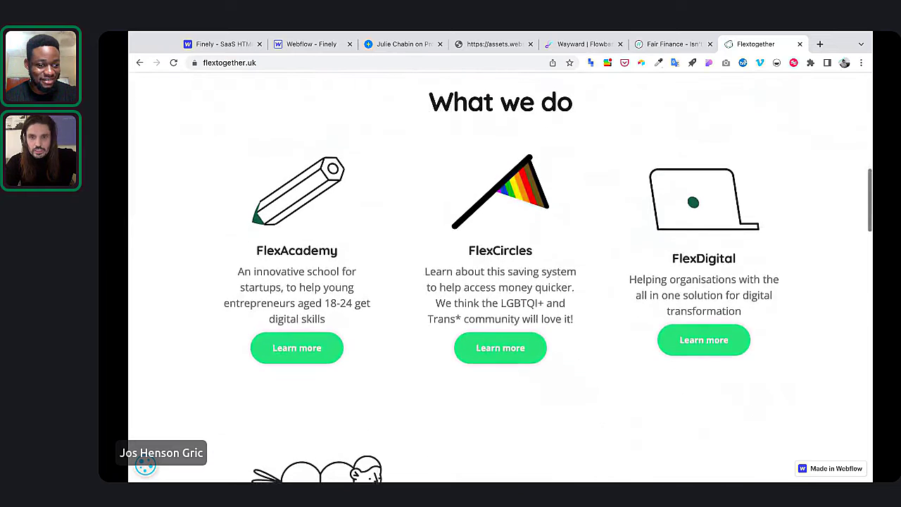
pyautogui.scroll(10, 637, 296)
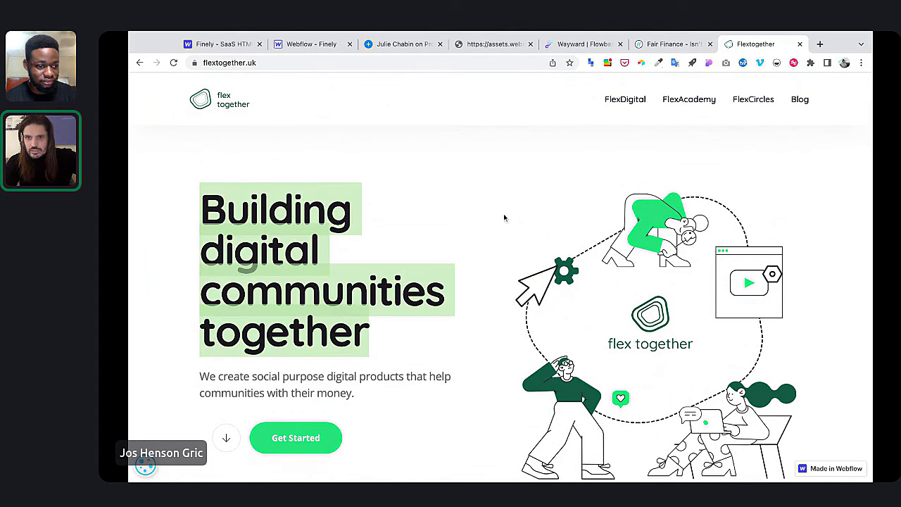
pyautogui.click(624, 101)
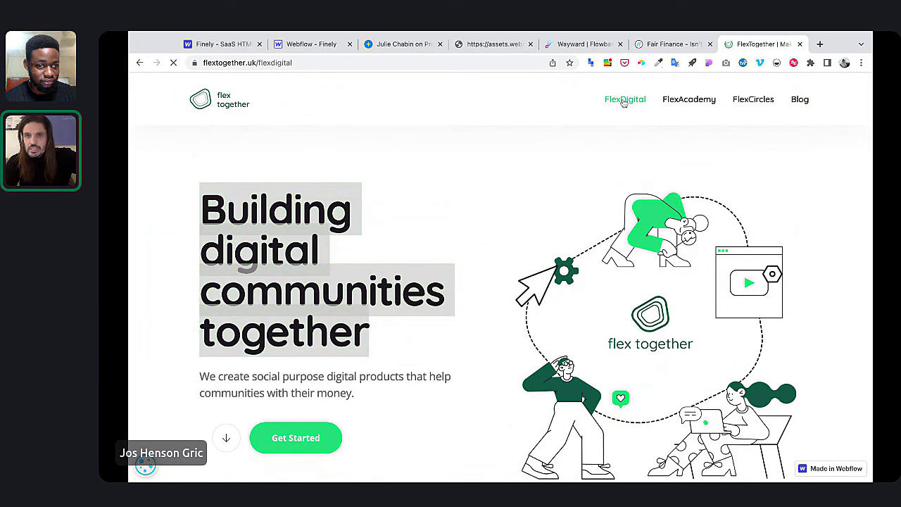
# - Open the FlexAcademy page and select the 'Kickstart your own business' heading
pyautogui.click(691, 101)
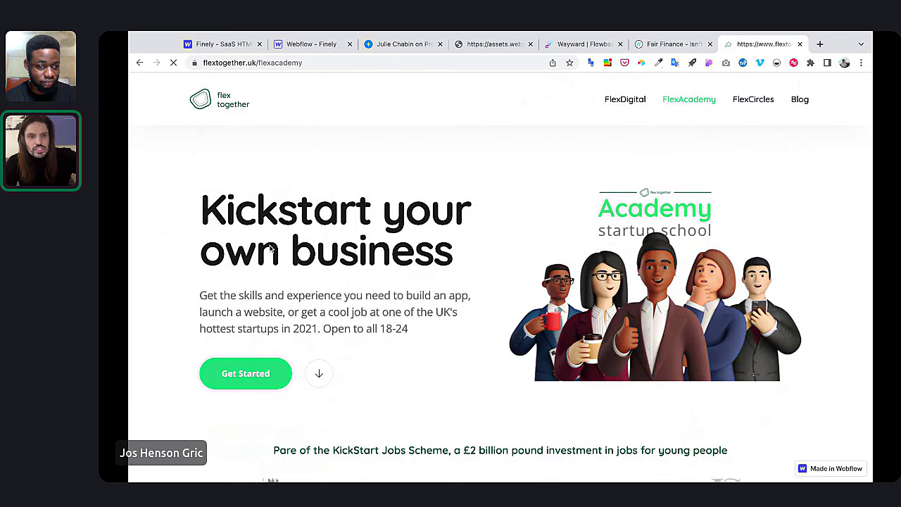
pyautogui.moveTo(255, 215); pyautogui.dragTo(202, 220)
pyautogui.tripleClick(202, 220)
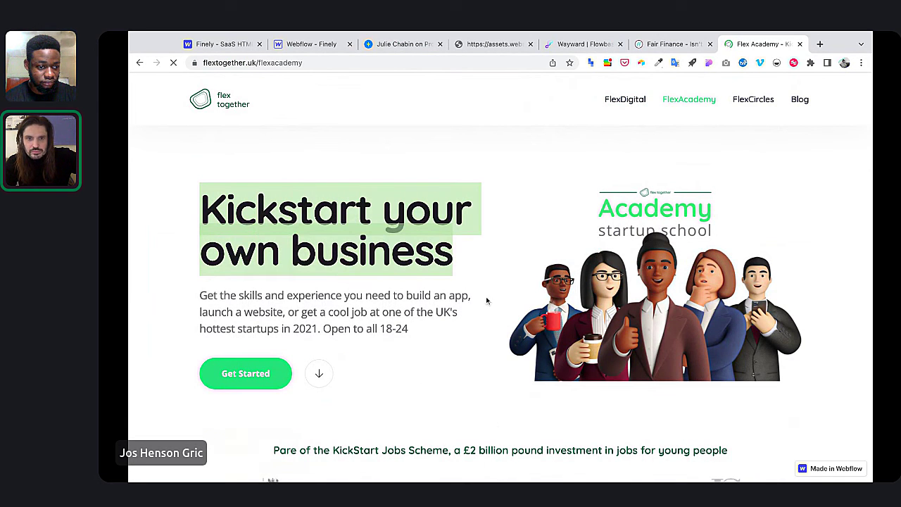
pyautogui.scroll(-1, 491, 304)
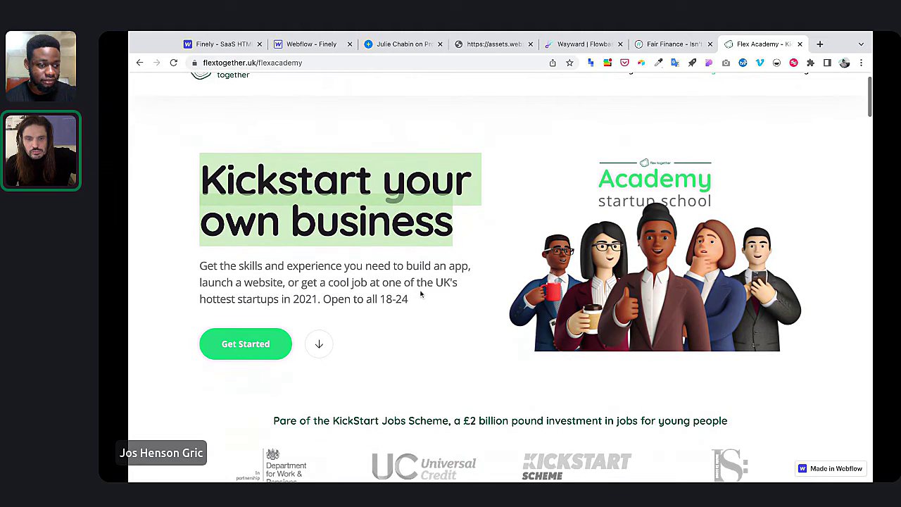
pyautogui.scroll(-2, 469, 352)
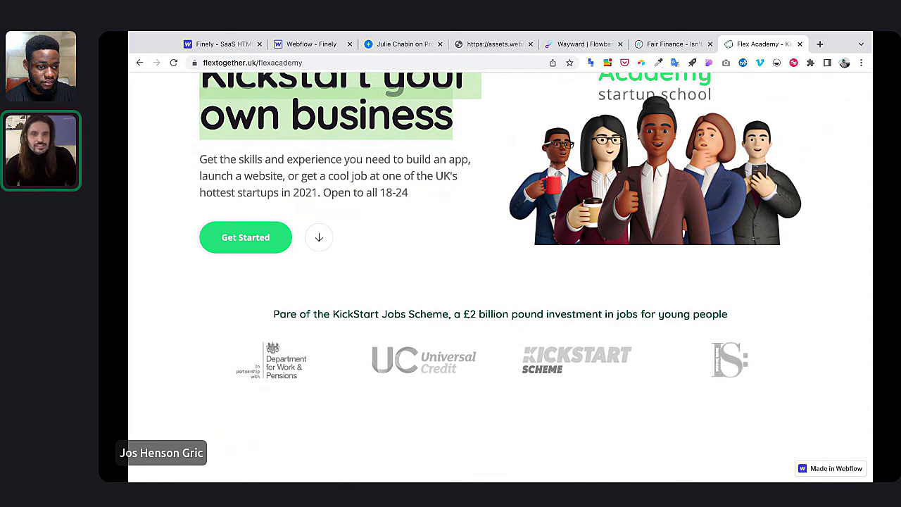
# - Refocus Chrome and scroll to the 'Do you have what it takes?' section with its three cards
pyautogui.hotkey('alt', 'Tab')
pyautogui.click(857, 162)
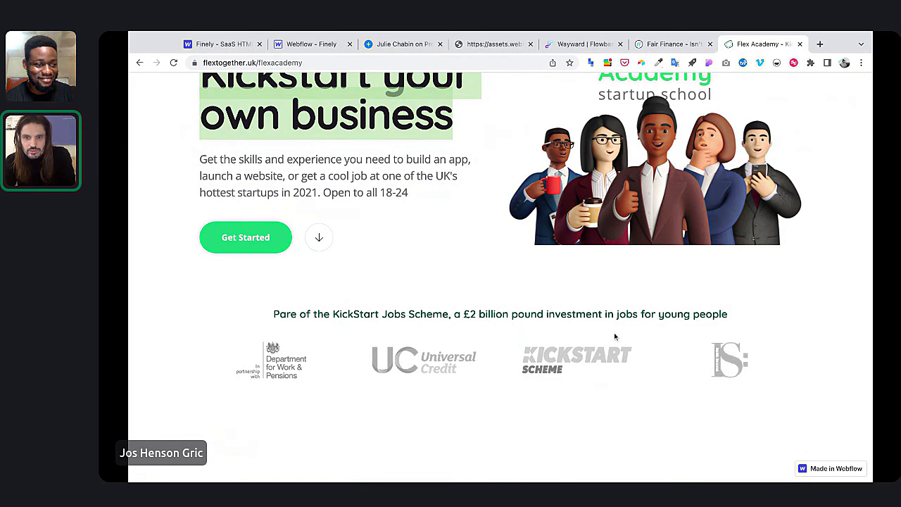
pyautogui.scroll(-3, 612, 353)
pyautogui.scroll(-6, 611, 352)
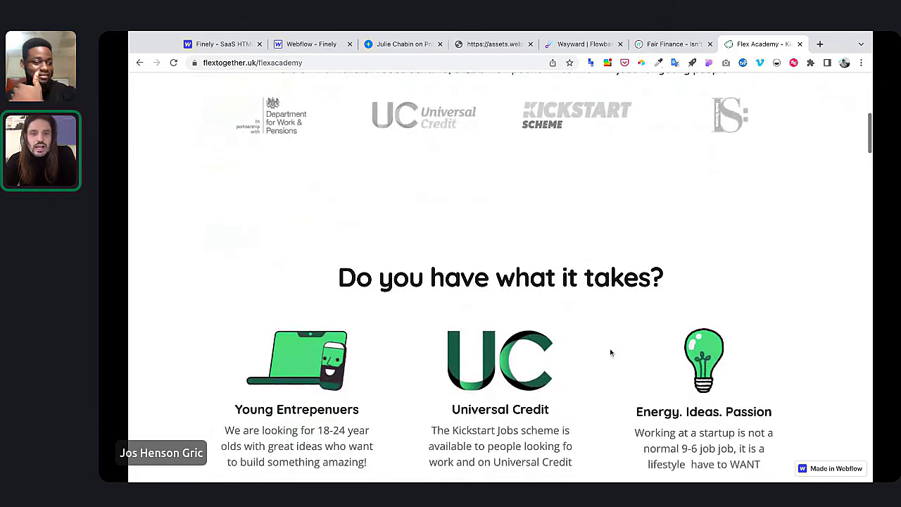
pyautogui.scroll(4, 610, 334)
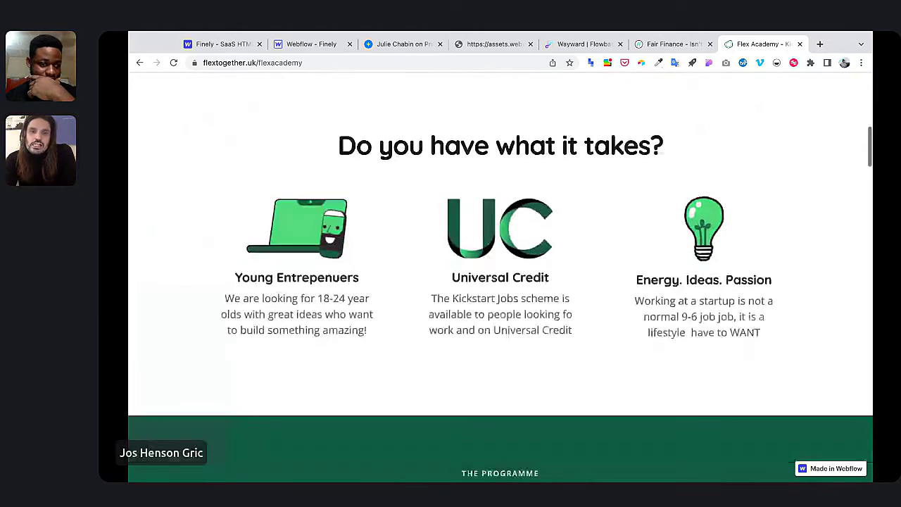
pyautogui.scroll(4, 563, 265)
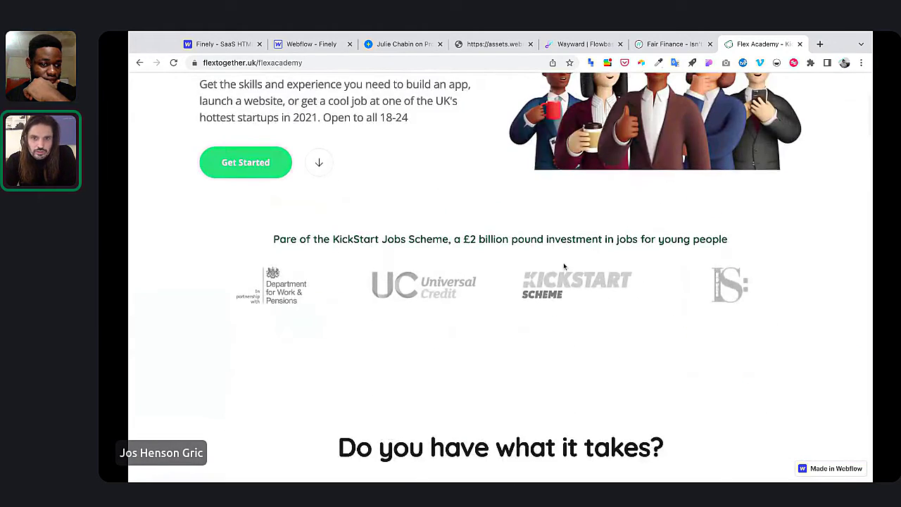
pyautogui.scroll(4, 563, 265)
pyautogui.scroll(-5, 564, 266)
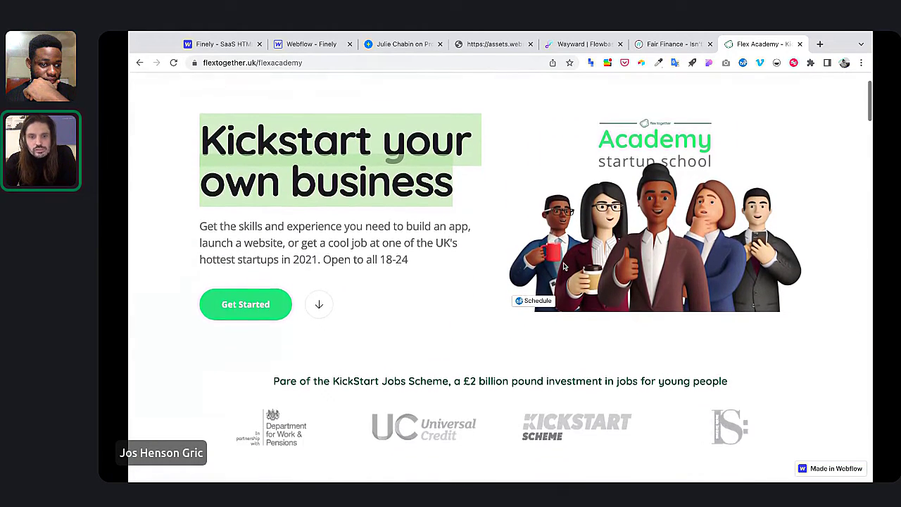
pyautogui.scroll(-6, 501, 279)
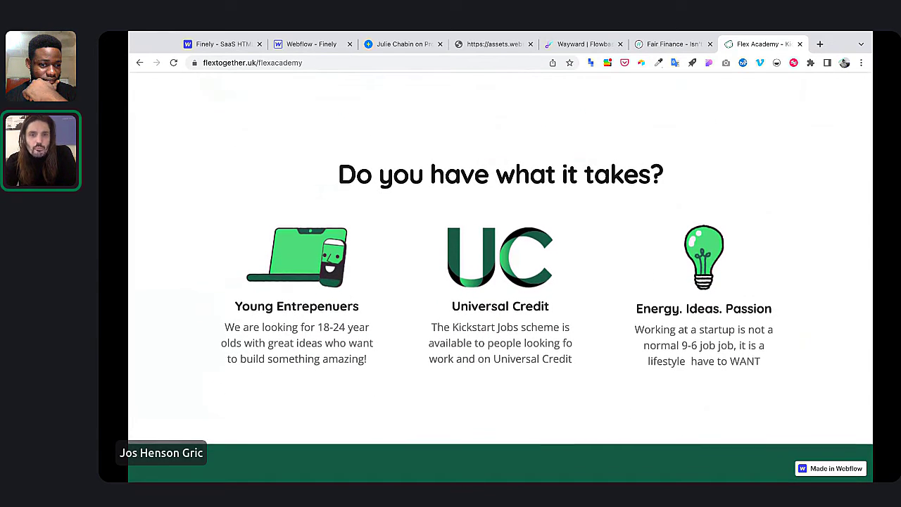
pyautogui.scroll(1, 165, 178)
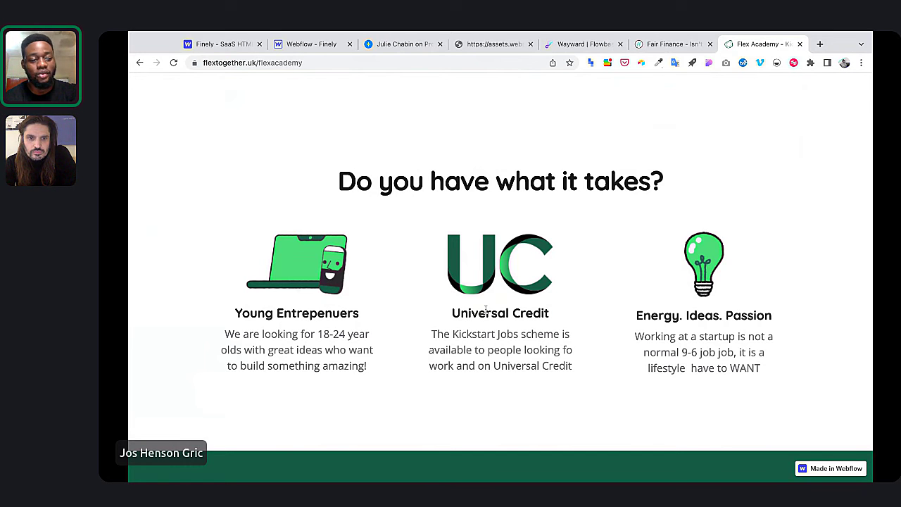
pyautogui.tripleClick(412, 183)
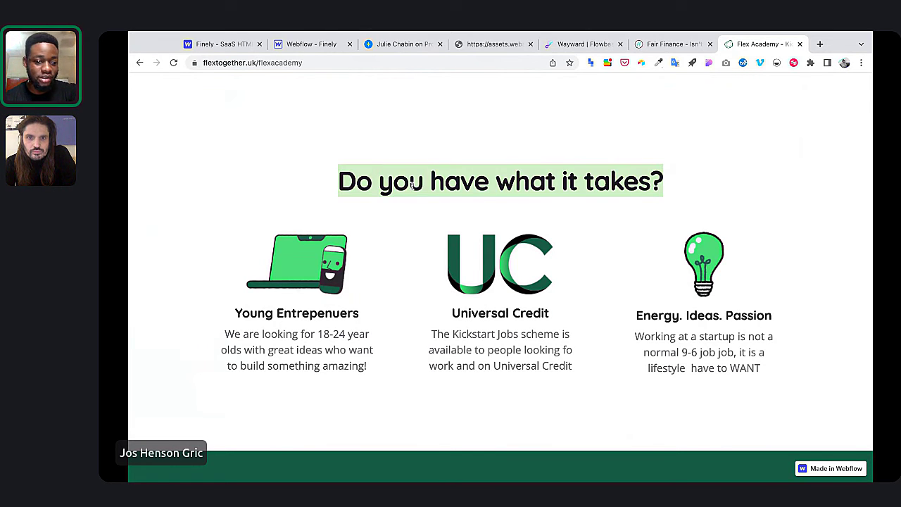
pyautogui.doubleClick(321, 313)
pyautogui.tripleClick(321, 312)
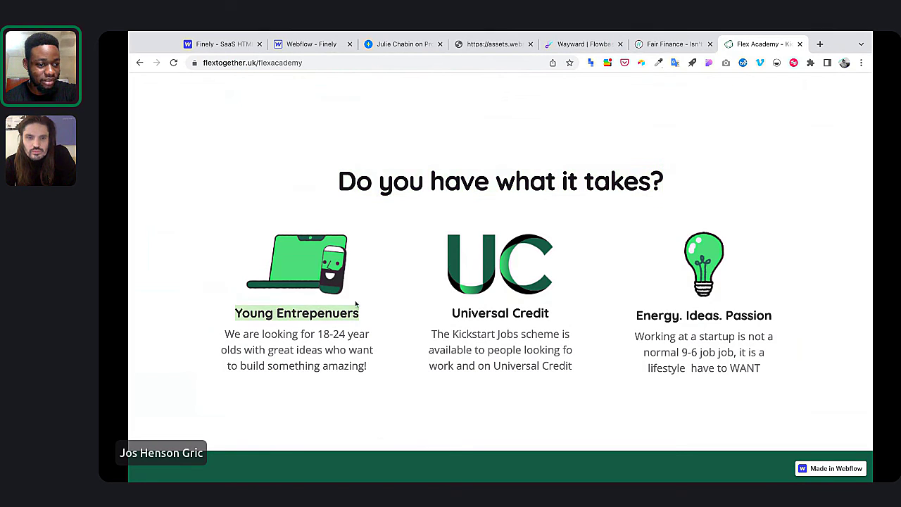
pyautogui.tripleClick(435, 177)
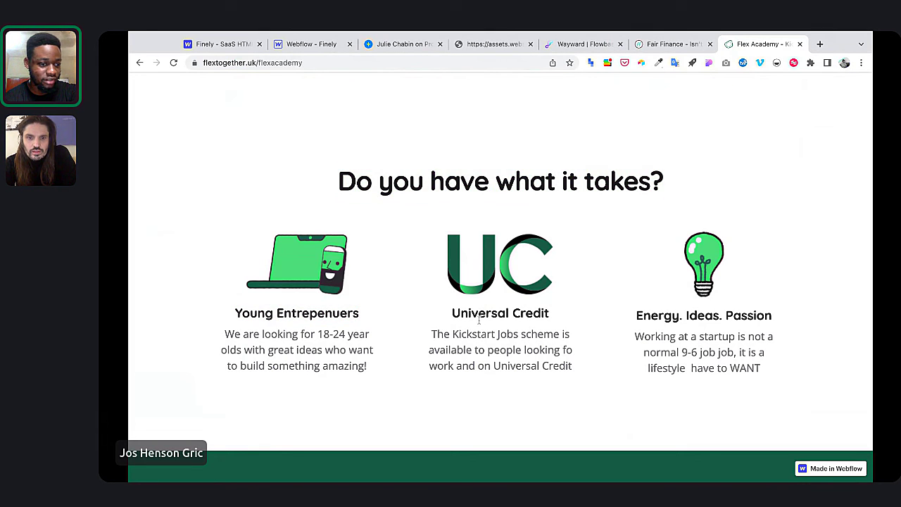
pyautogui.tripleClick(479, 316)
pyautogui.doubleClick(717, 316)
pyautogui.tripleClick(717, 316)
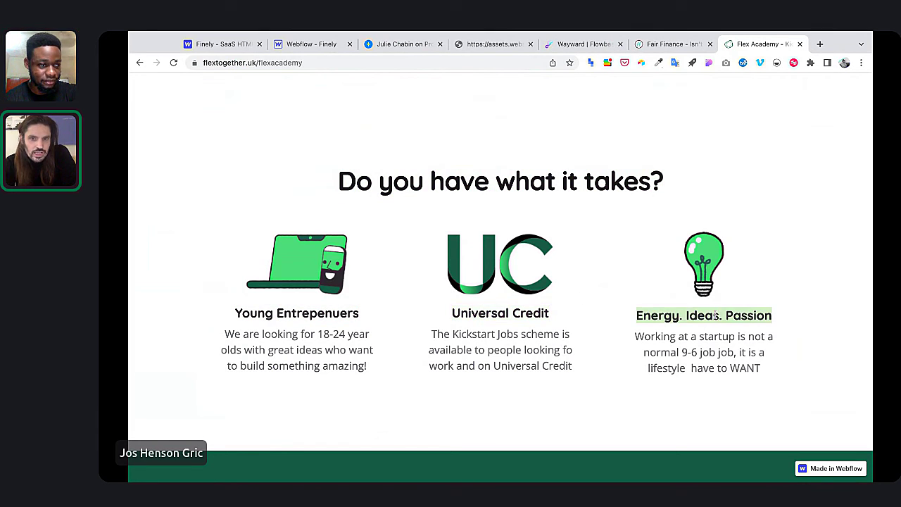
pyautogui.tripleClick(344, 181)
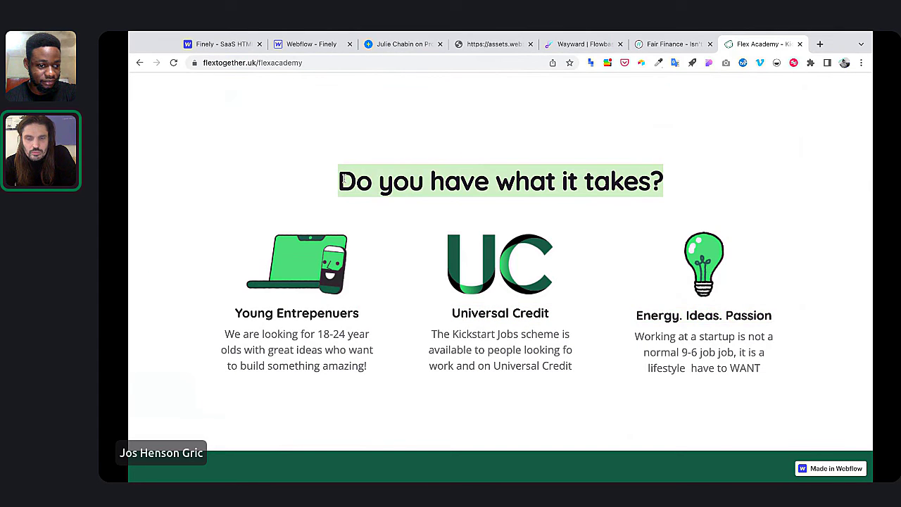
pyautogui.moveTo(344, 180); pyautogui.dragTo(715, 192)
pyautogui.click(262, 176)
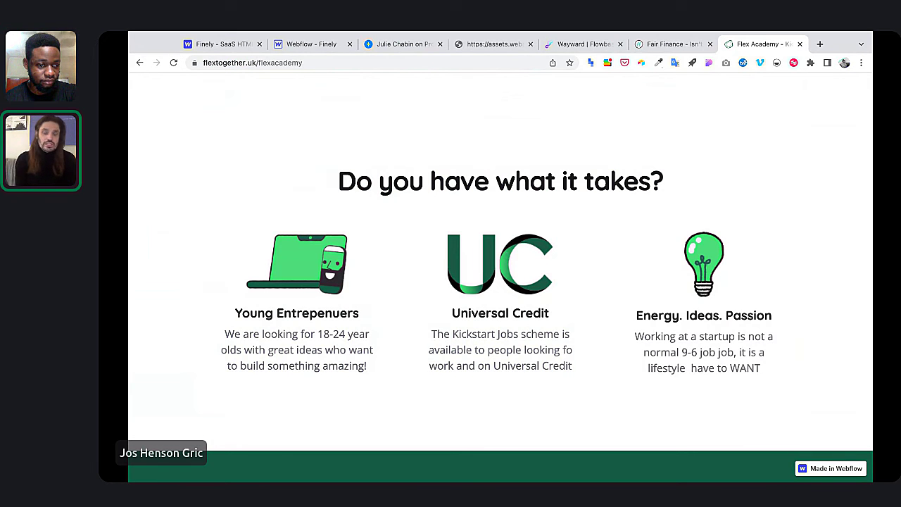
pyautogui.scroll(10, 500, 281)
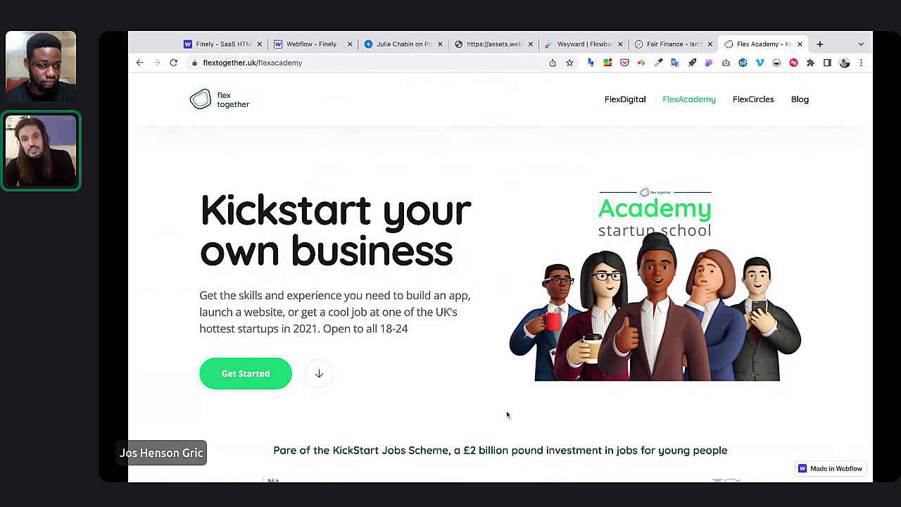
pyautogui.scroll(-1, 506, 414)
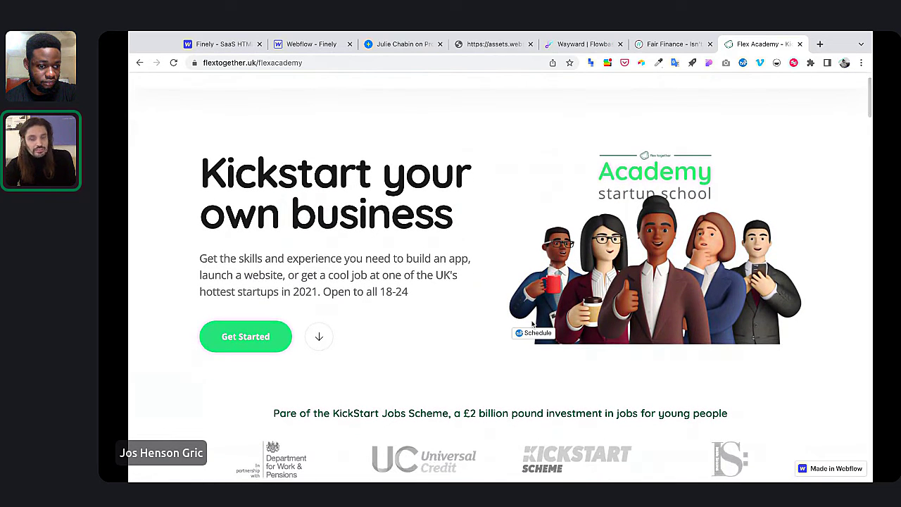
pyautogui.scroll(-5, 533, 324)
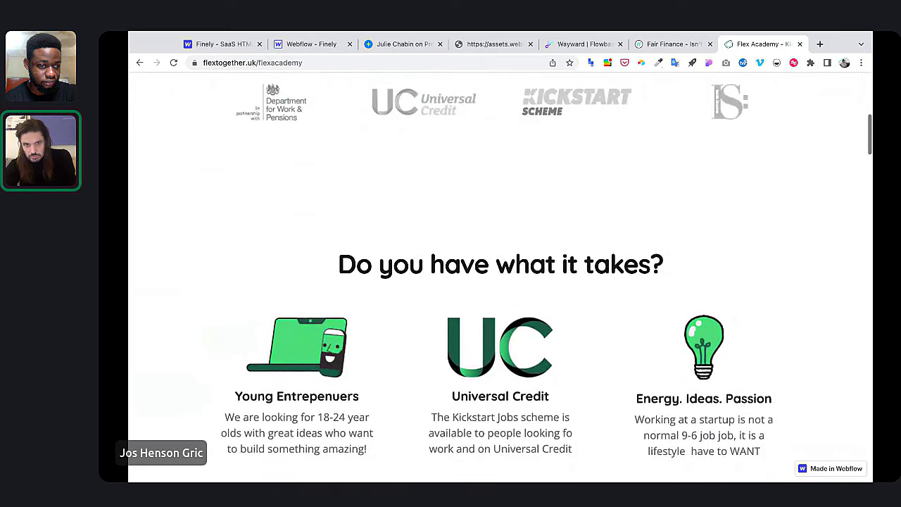
pyautogui.scroll(1, 613, 313)
pyautogui.scroll(-1, 614, 312)
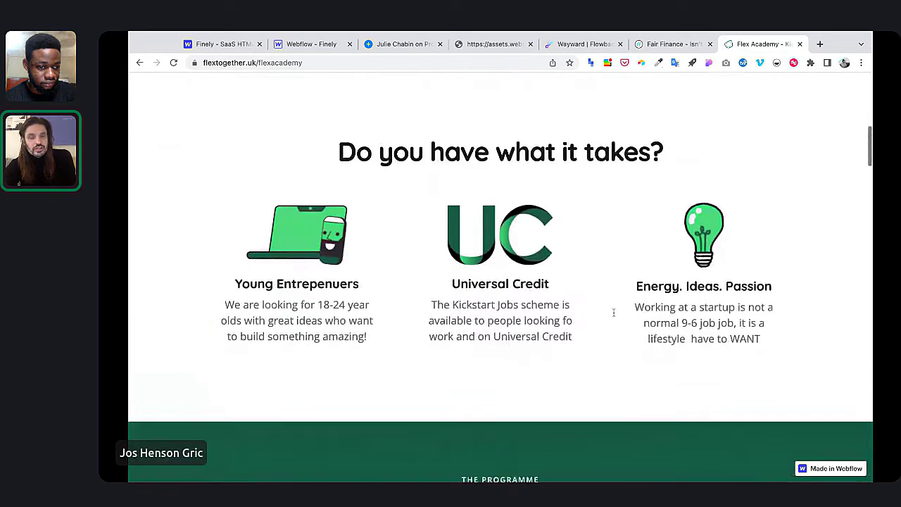
pyautogui.scroll(1, 613, 313)
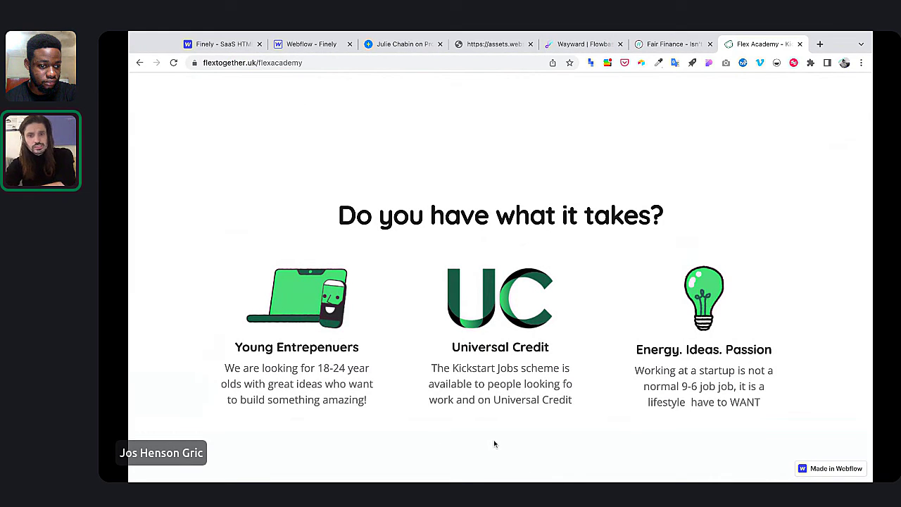
pyautogui.scroll(-1, 482, 445)
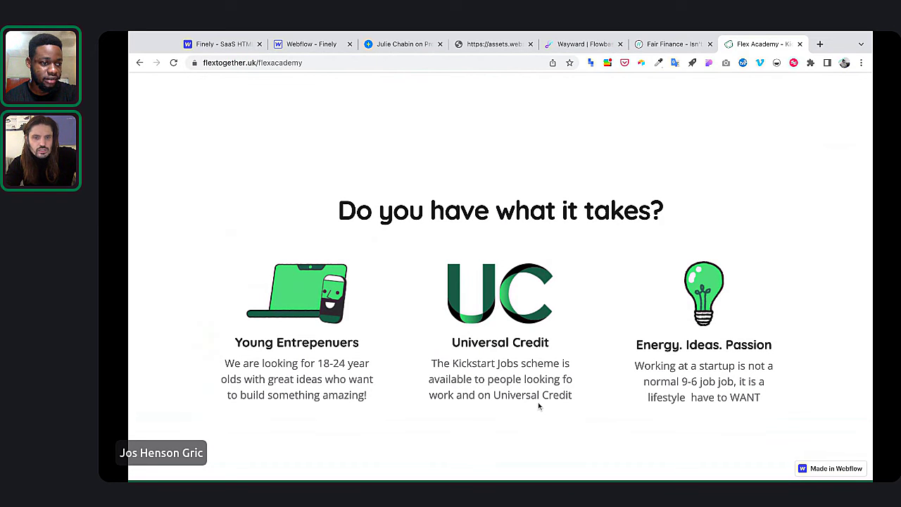
pyautogui.tripleClick(344, 219)
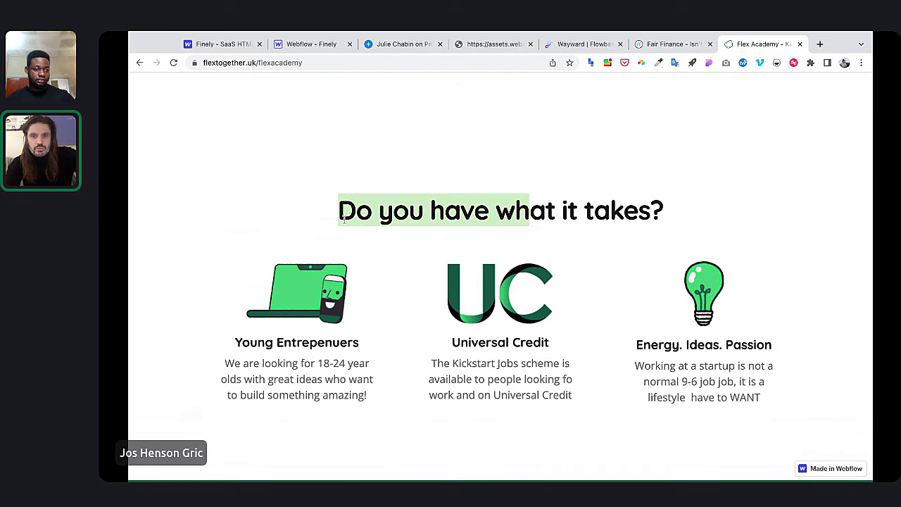
pyautogui.scroll(10, 343, 219)
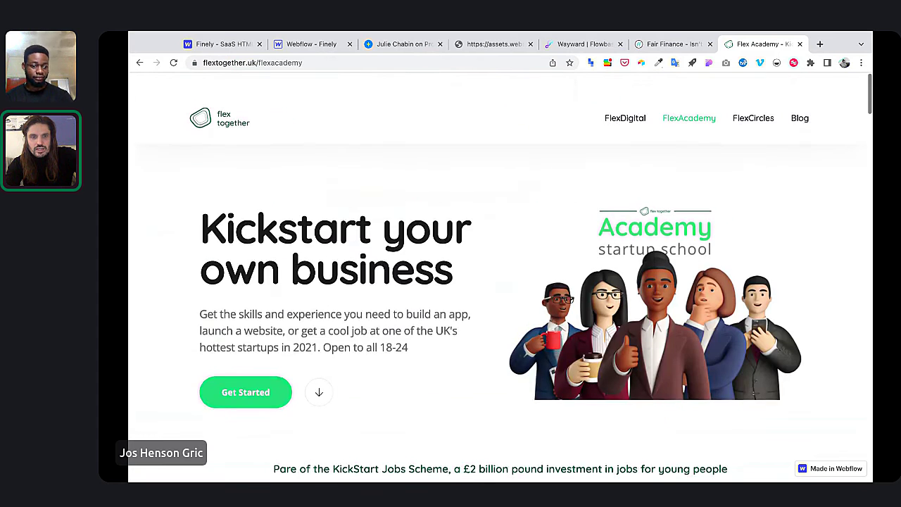
pyautogui.moveTo(215, 193); pyautogui.dragTo(497, 236)
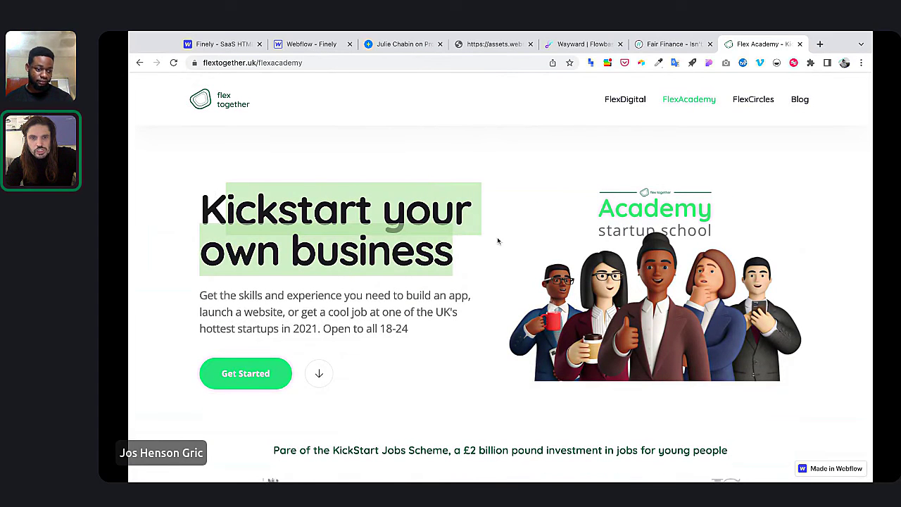
pyautogui.scroll(-1, 497, 237)
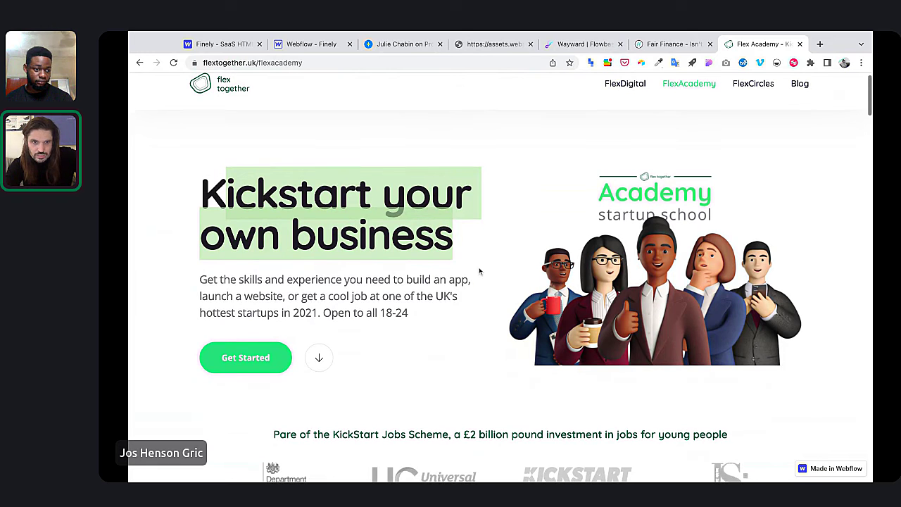
pyautogui.scroll(-5, 579, 324)
pyautogui.scroll(-5, 580, 324)
pyautogui.scroll(1, 579, 319)
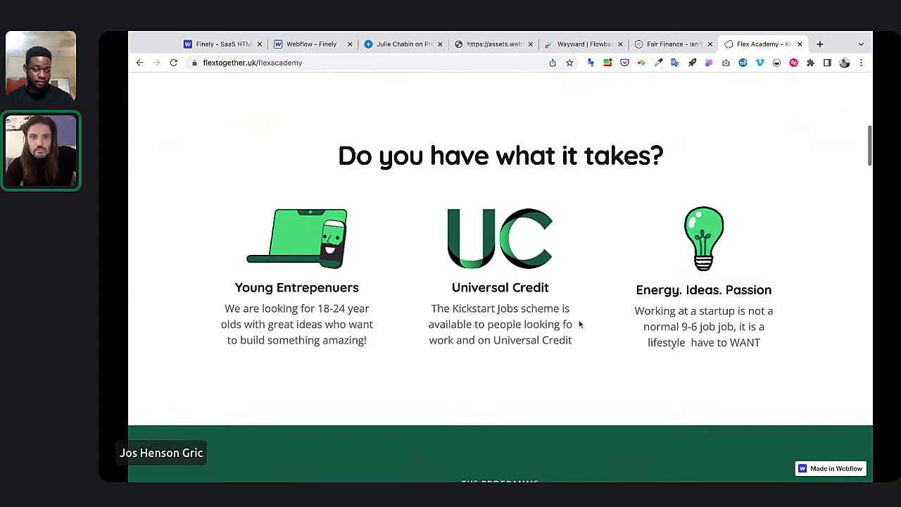
pyautogui.scroll(-1, 579, 319)
pyautogui.scroll(1, 345, 181)
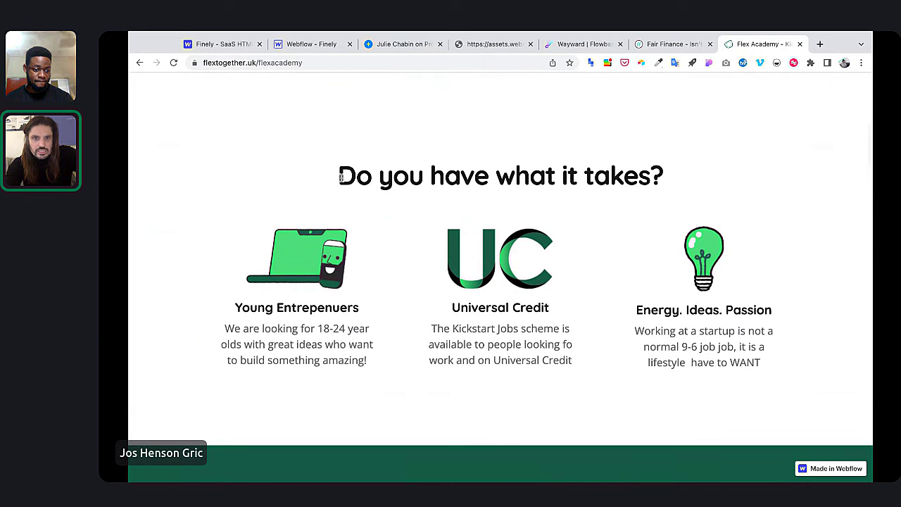
pyautogui.tripleClick(342, 176)
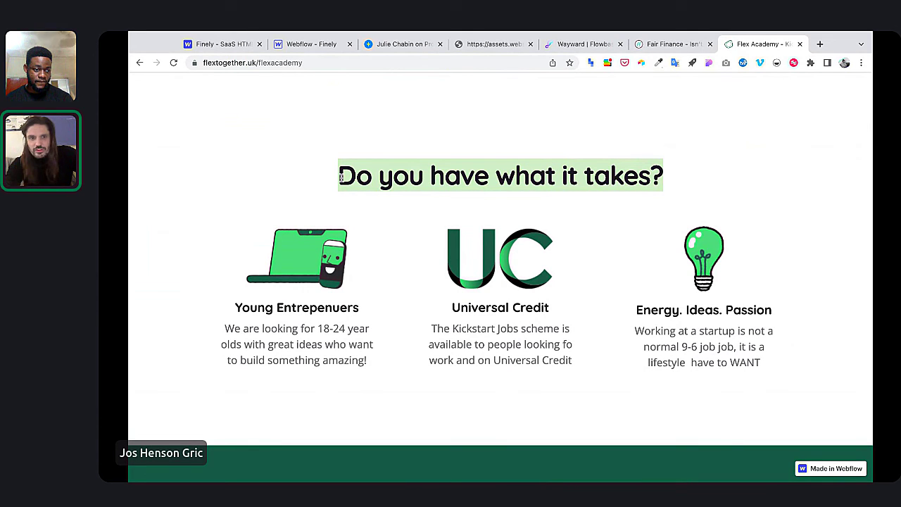
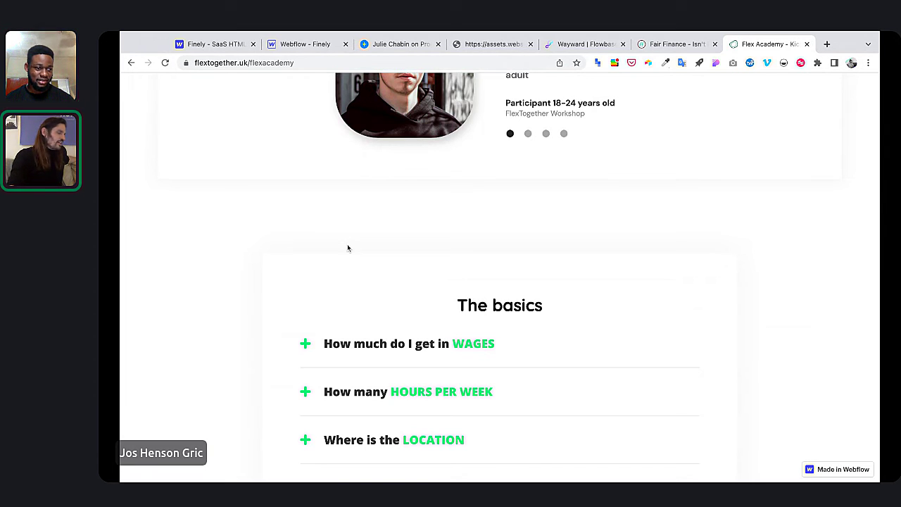
# - Scroll the Flex Academy page down to The basics FAQ with its five questions
pyautogui.scroll(-5, 384, 246)
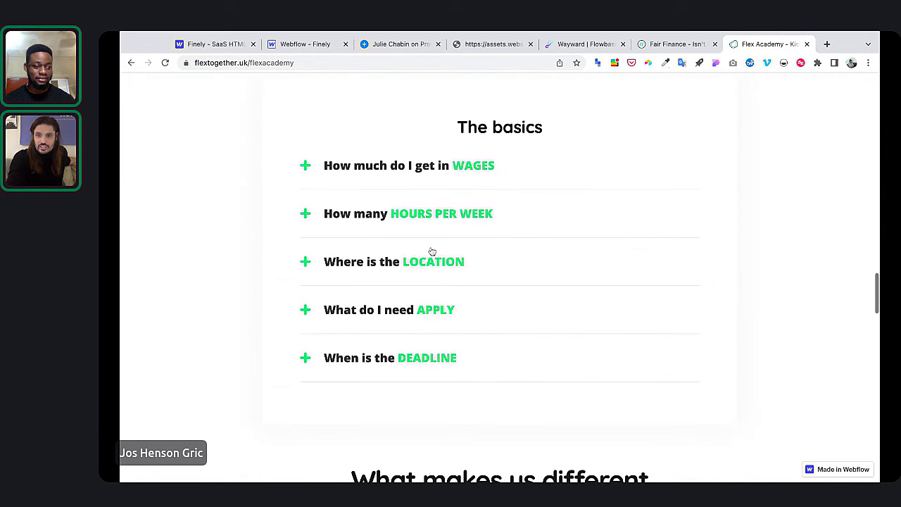
pyautogui.scroll(-3, 432, 251)
pyautogui.scroll(5, 431, 250)
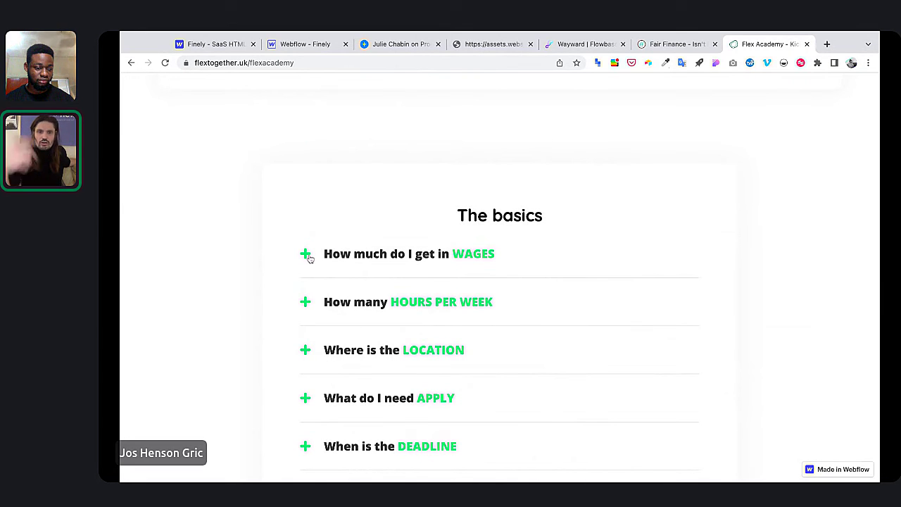
pyautogui.scroll(15, 310, 258)
pyautogui.scroll(-5, 310, 259)
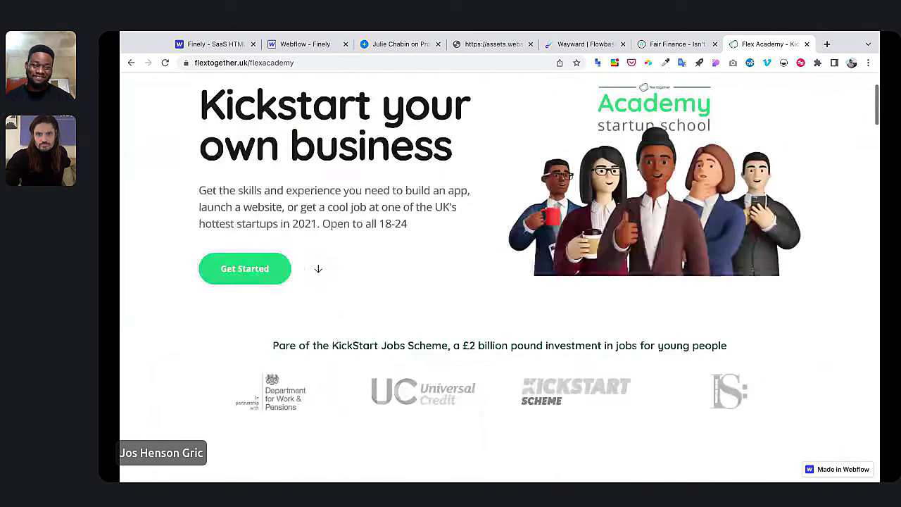
pyautogui.scroll(-15, 500, 275)
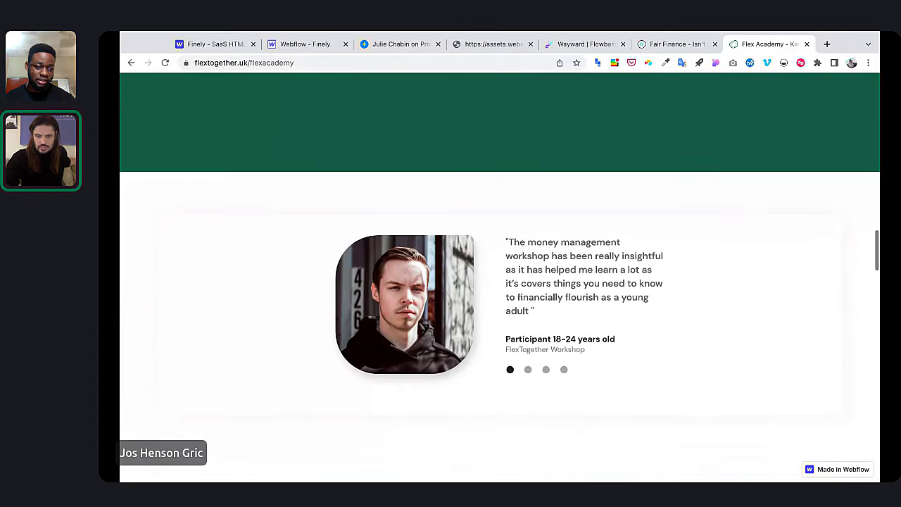
pyautogui.scroll(-7, 298, 183)
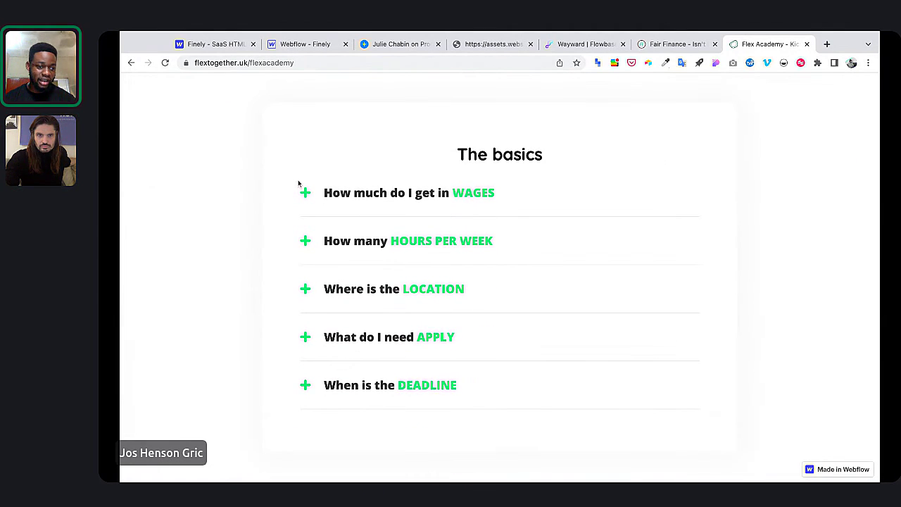
# - Expand the Wages, Hours per week, Location, Apply and Deadline answers in The basics
pyautogui.click(307, 195)
pyautogui.click(307, 282)
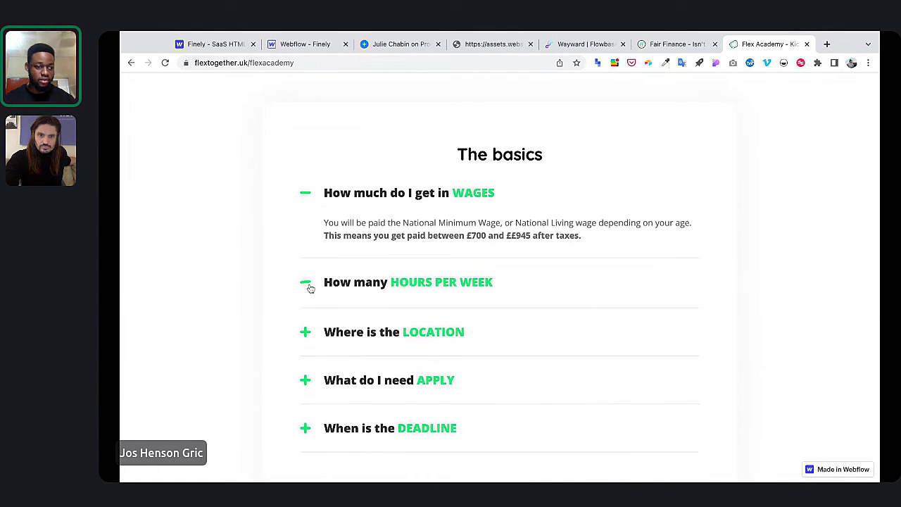
pyautogui.click(305, 372)
pyautogui.scroll(-1, 307, 373)
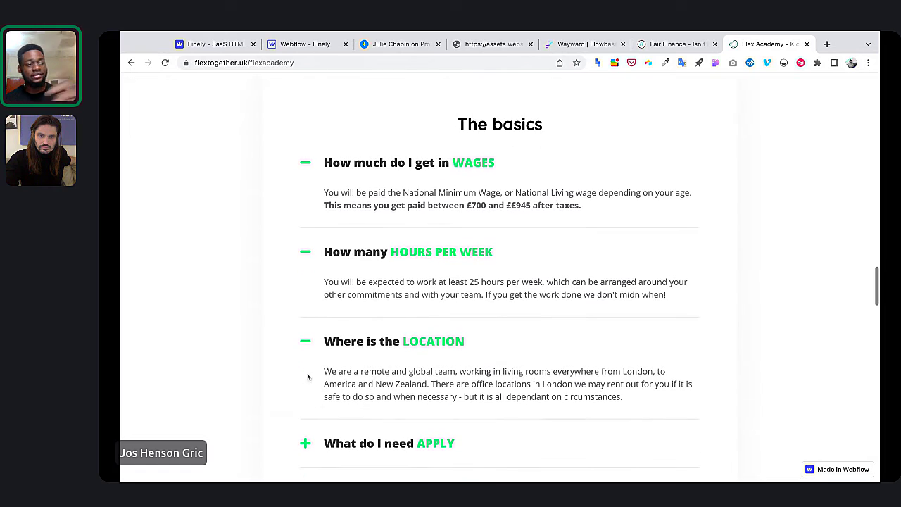
pyautogui.click(310, 440)
pyautogui.scroll(-3, 309, 395)
pyautogui.click(305, 423)
# - Scroll through the five expanded answers to read them
pyautogui.scroll(11, 412, 272)
pyautogui.scroll(-4, 412, 269)
pyautogui.scroll(2, 412, 269)
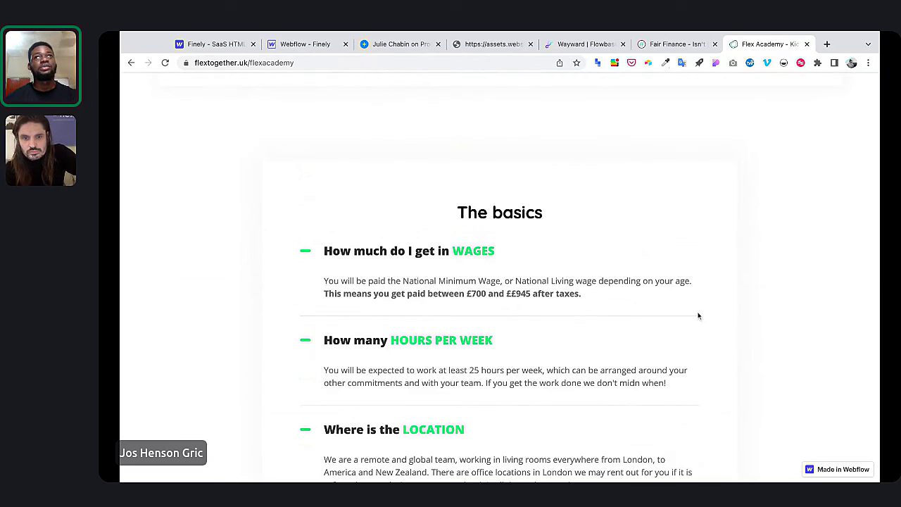
pyautogui.scroll(-2, 658, 290)
pyautogui.scroll(-8, 657, 291)
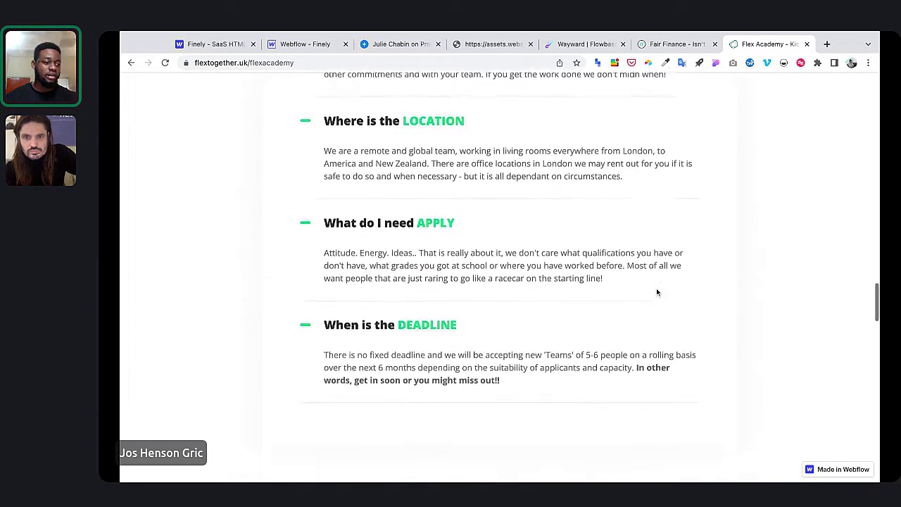
pyautogui.scroll(-9, 500, 278)
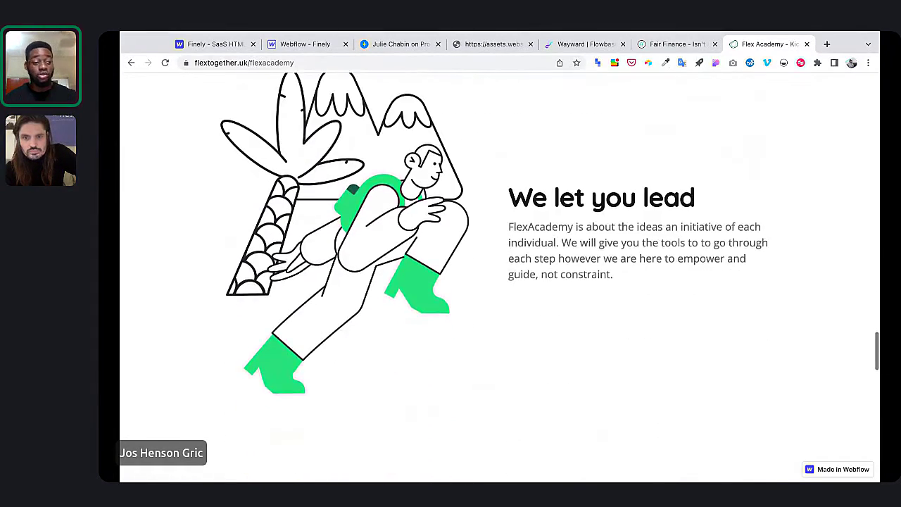
pyautogui.scroll(-4, 500, 277)
pyautogui.scroll(12, 500, 277)
pyautogui.scroll(6, 500, 277)
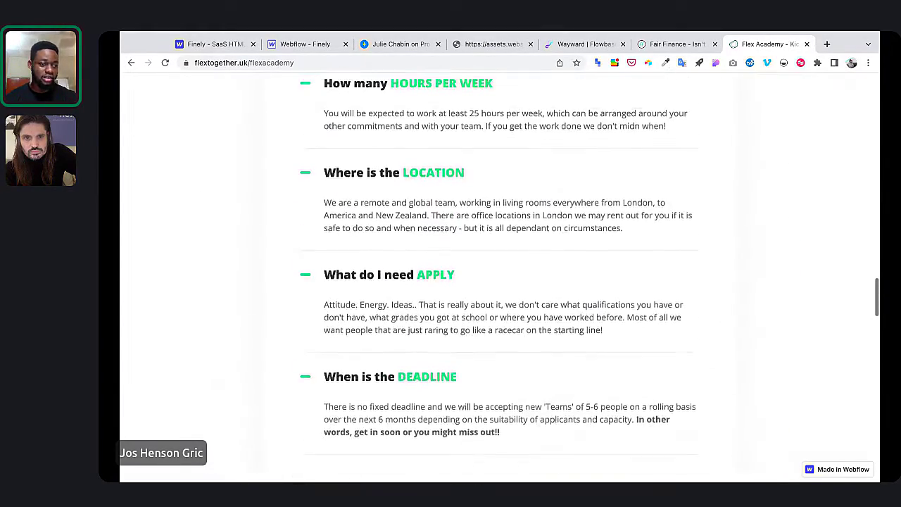
pyautogui.scroll(-2, 500, 278)
pyautogui.scroll(-1, 500, 277)
# - Collapse all five answers in The basics again
pyautogui.click(310, 237)
pyautogui.click(303, 147)
pyautogui.click(306, 237)
pyautogui.scroll(1, 306, 237)
pyautogui.scroll(1, 307, 281)
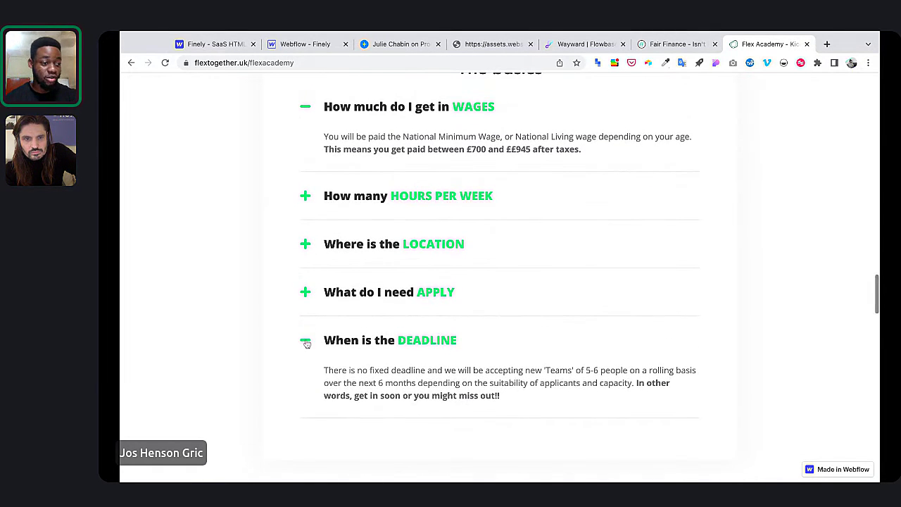
pyautogui.click(307, 341)
pyautogui.click(307, 110)
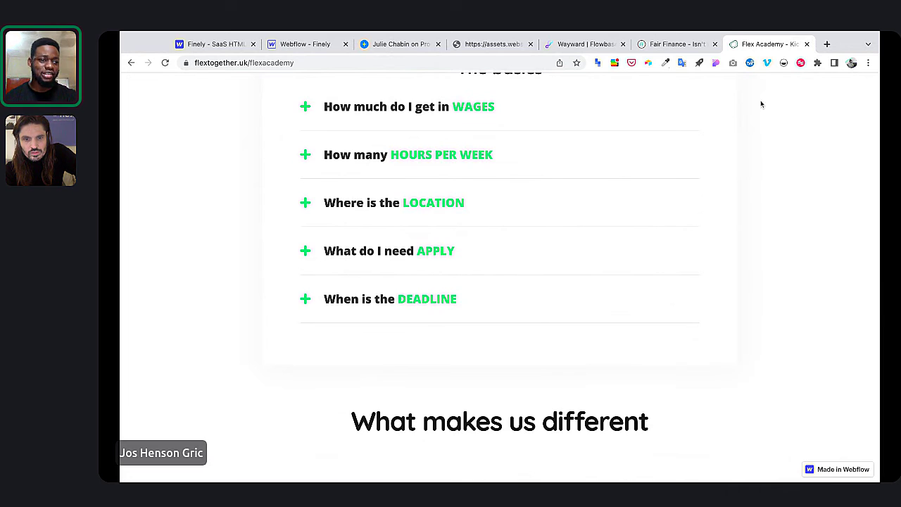
# - Open a new browser tab next to the Flex Academy tab
pyautogui.scroll(3, 555, 206)
pyautogui.scroll(-1, 555, 206)
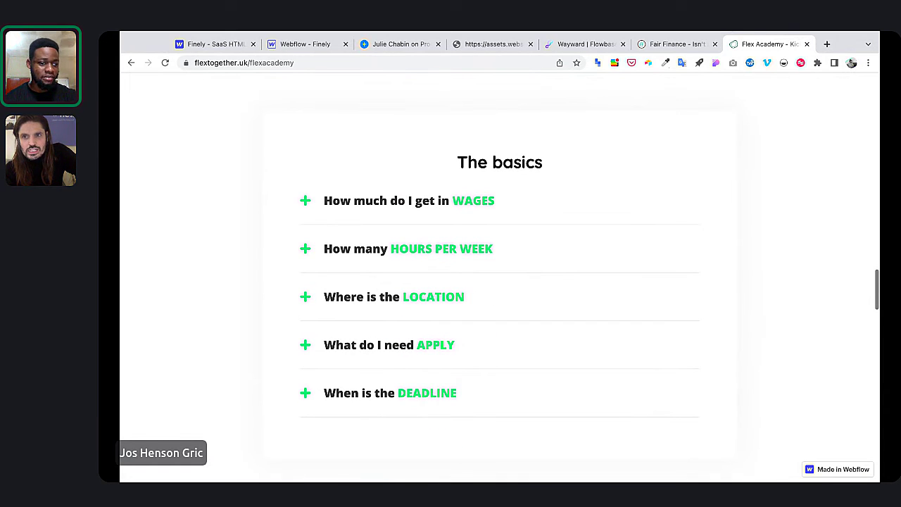
pyautogui.click(829, 44)
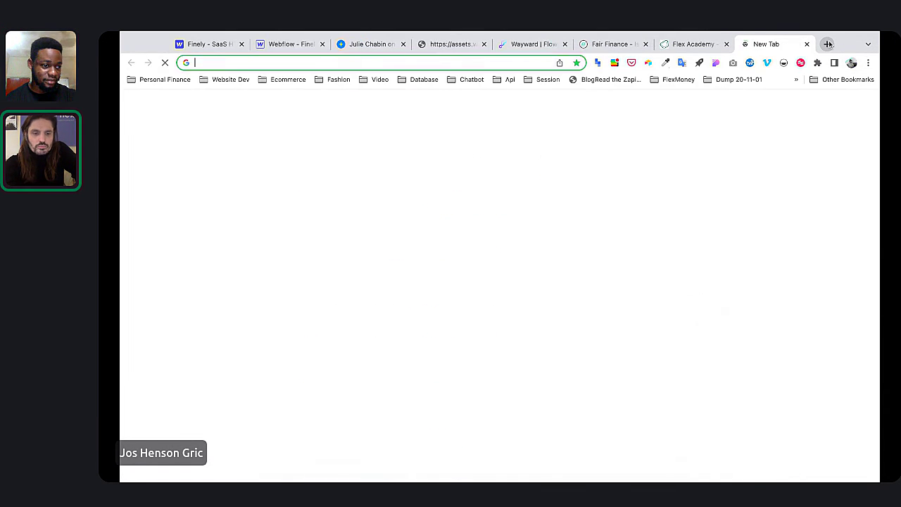
# - Go to airtable.com and open the Packsify Website base
pyautogui.write('air')
pyautogui.press('Return')
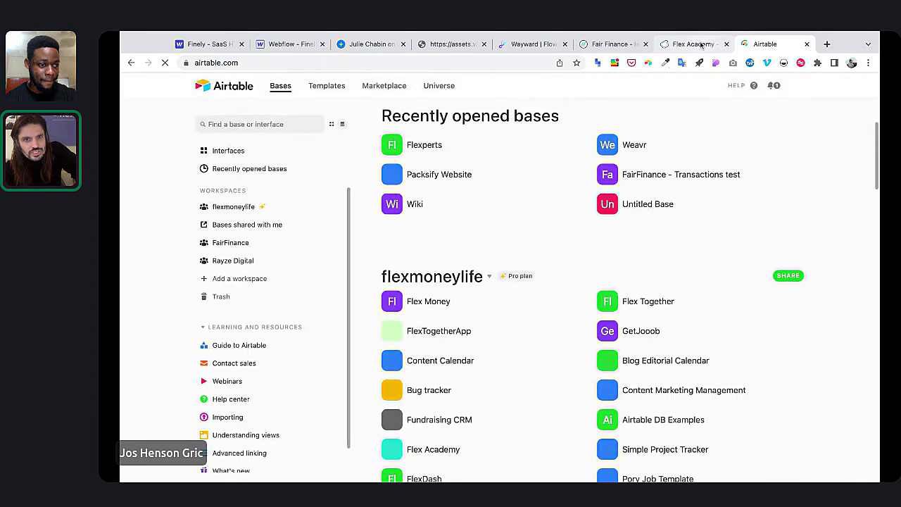
pyautogui.click(433, 177)
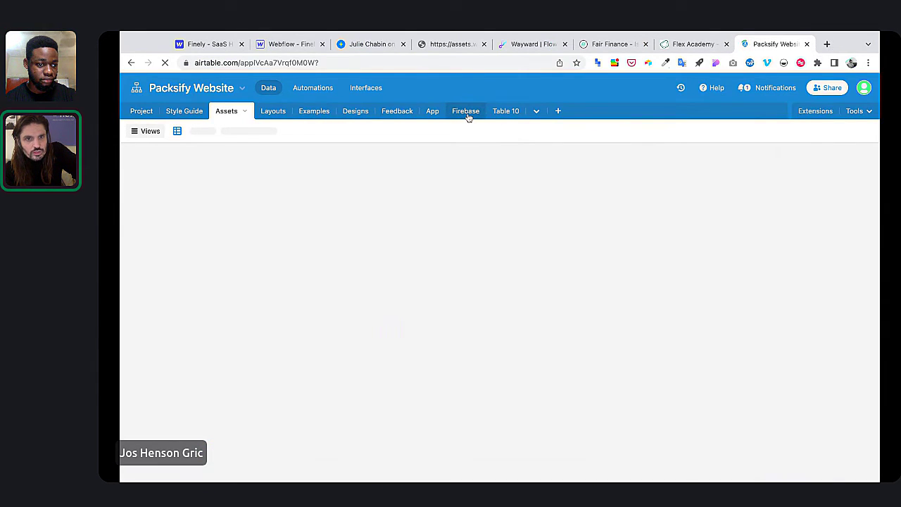
# - Show the Examples table under Designs in its Layout view
pyautogui.click(355, 111)
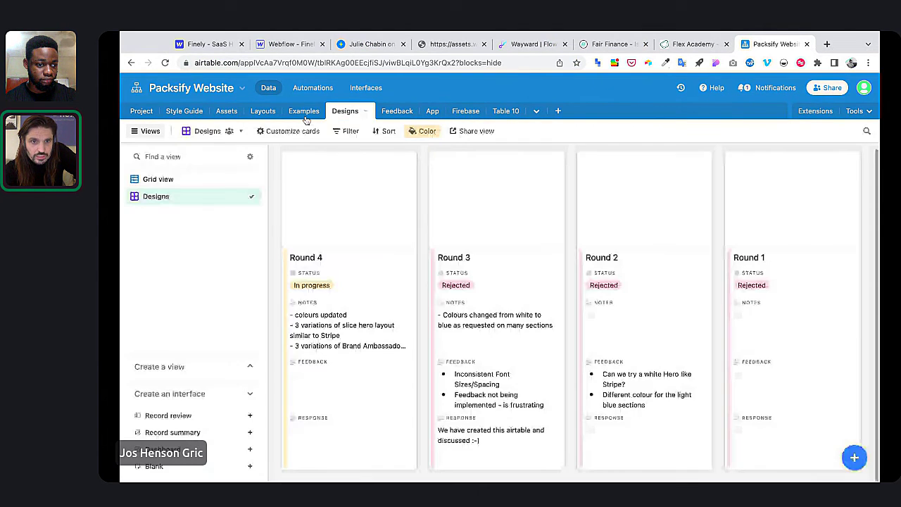
pyautogui.click(307, 117)
pyautogui.click(315, 119)
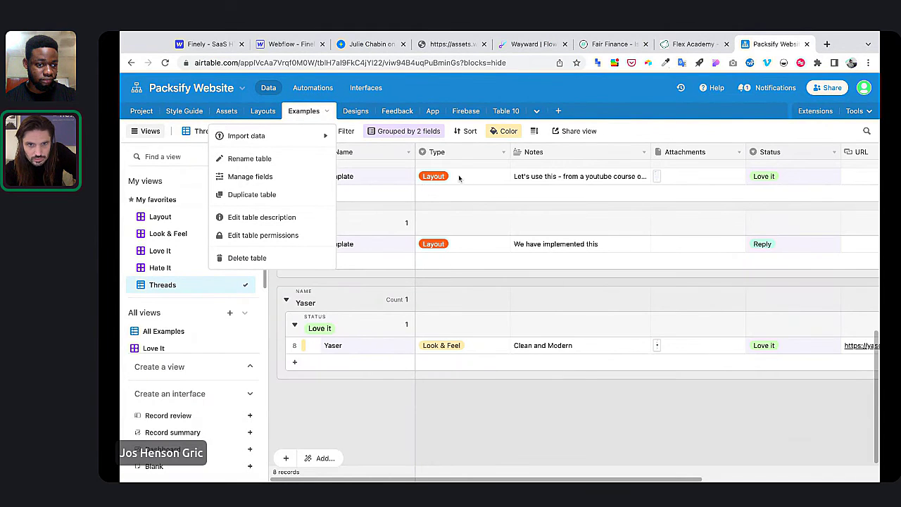
pyautogui.click(160, 216)
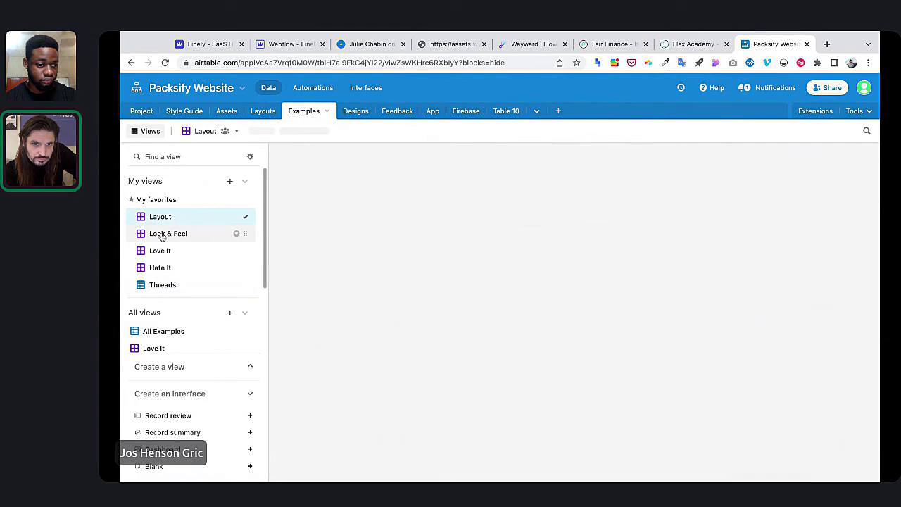
pyautogui.click(160, 234)
pyautogui.click(163, 217)
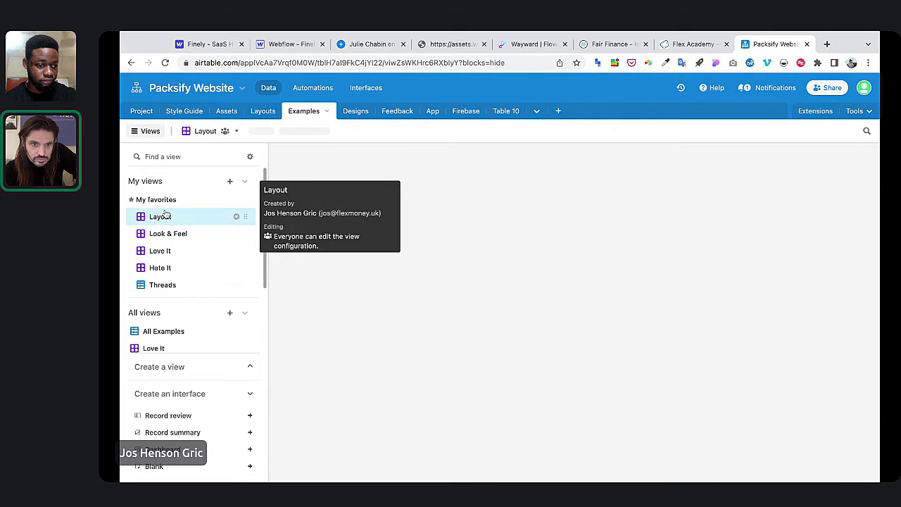
# - Expand the Template record and preview its Frame.png attachment
pyautogui.click(341, 209)
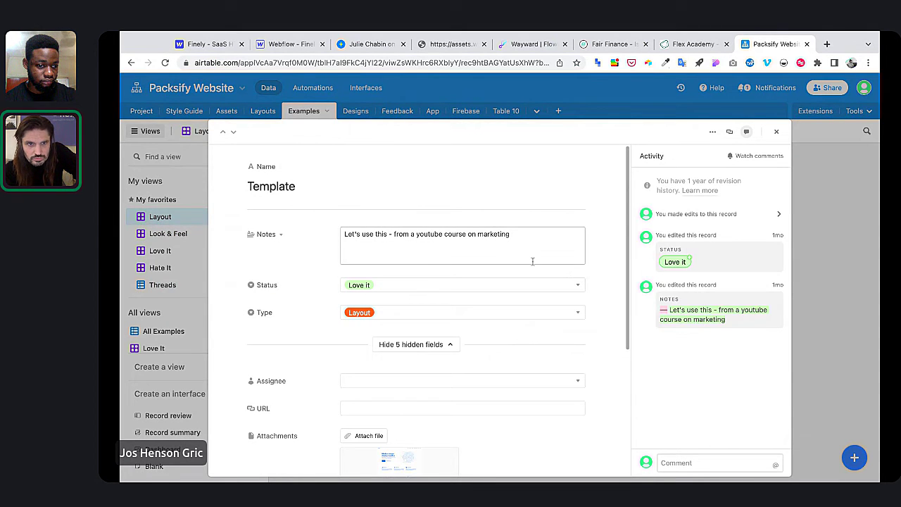
pyautogui.scroll(-5, 423, 230)
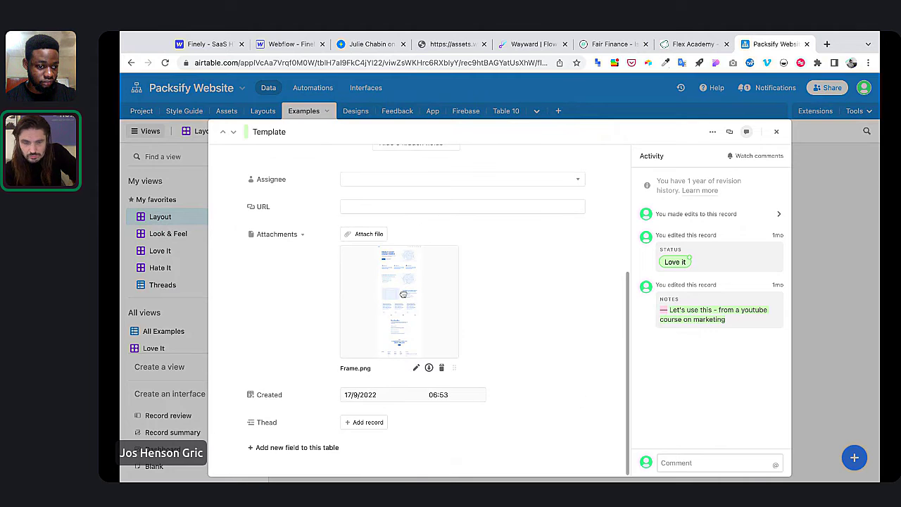
pyautogui.click(404, 294)
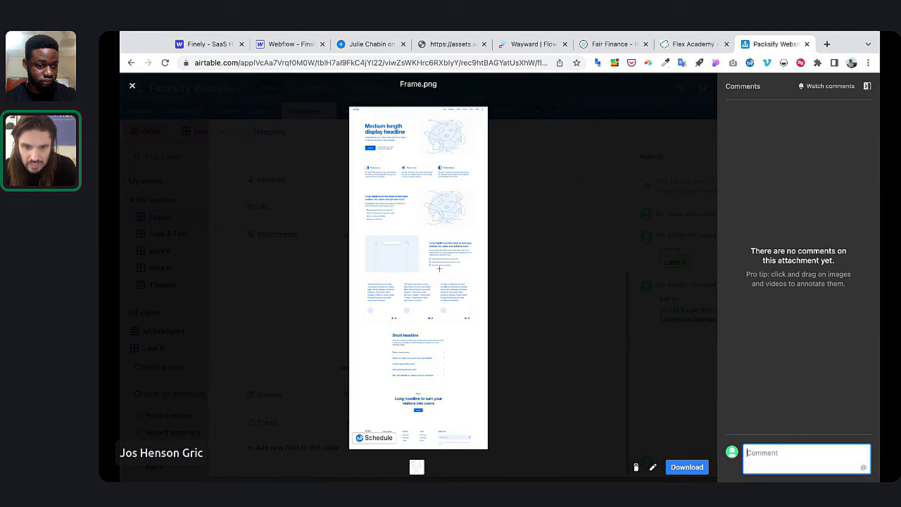
# - Try placing comment pins on the Frame.png preview, discarding each draft comment
pyautogui.scroll(5, 451, 329)
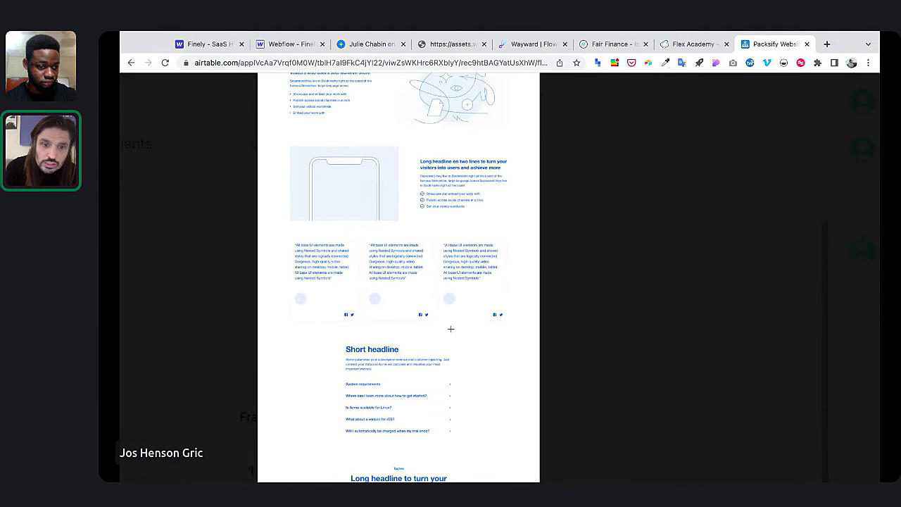
pyautogui.scroll(-3, 450, 330)
pyautogui.scroll(-2, 449, 330)
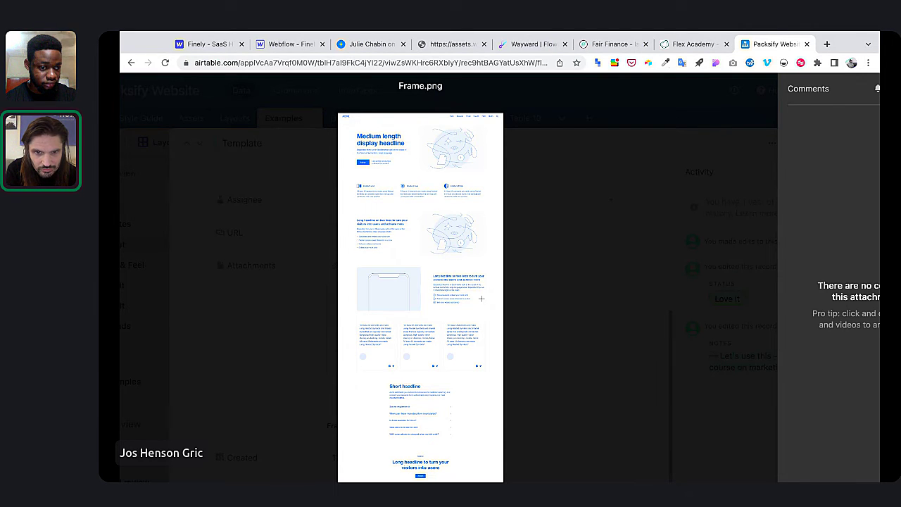
pyautogui.click(405, 254)
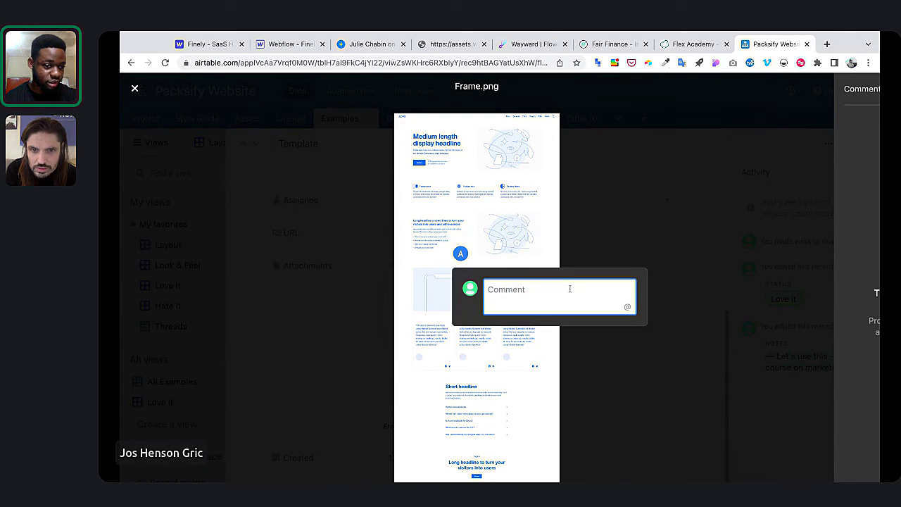
pyautogui.press('Escape')
pyautogui.click(624, 186)
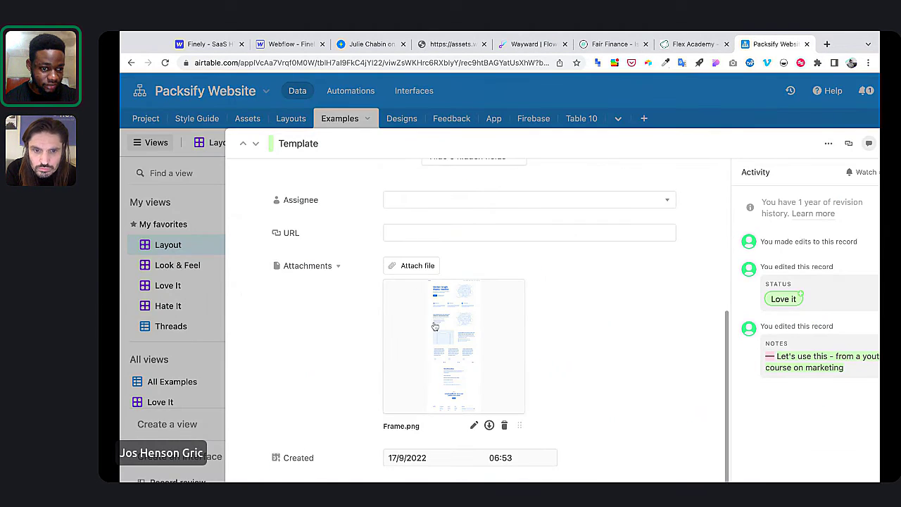
pyautogui.click(434, 318)
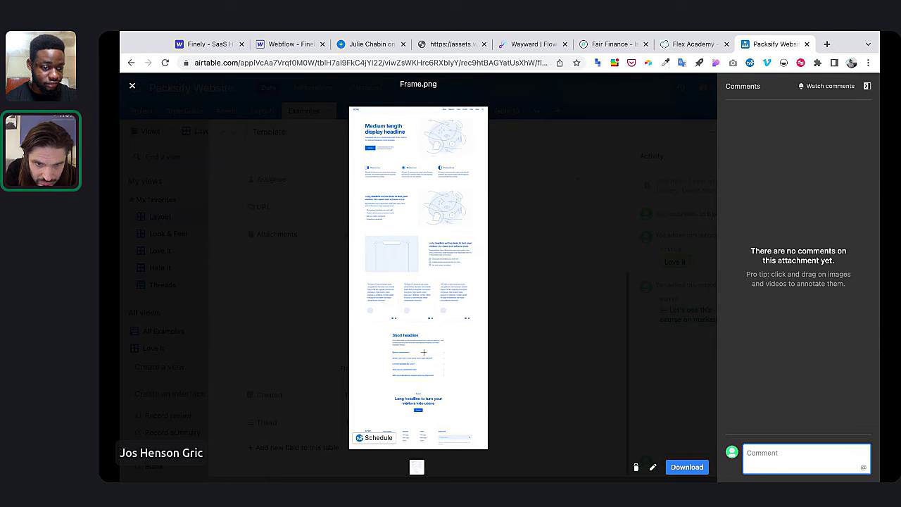
pyautogui.click(424, 352)
pyautogui.click(497, 298)
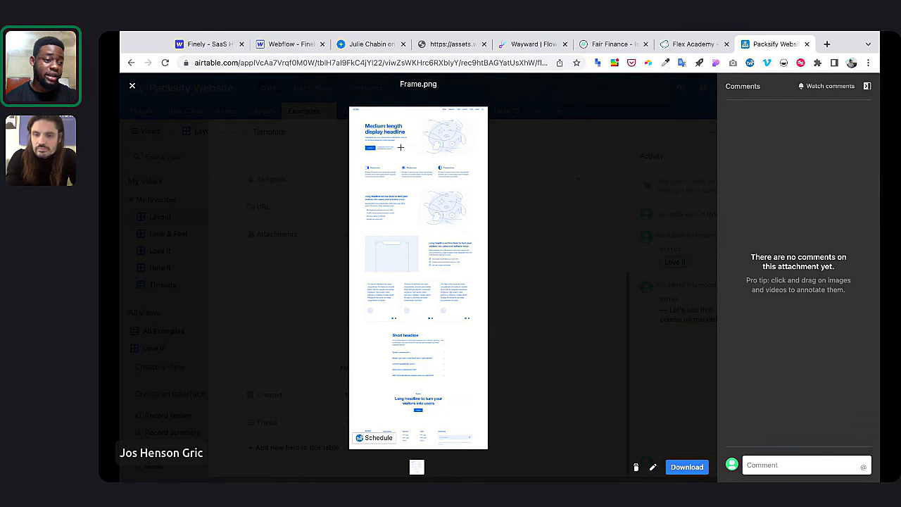
# - Zoom the browser in two steps and download Frame.png
pyautogui.hotkey('ctrl', '+')
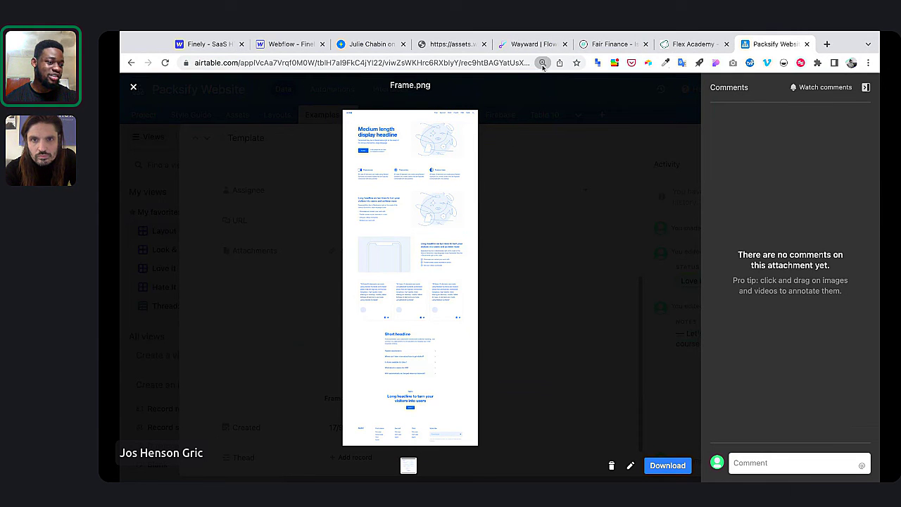
pyautogui.hotkey('ctrl', '+')
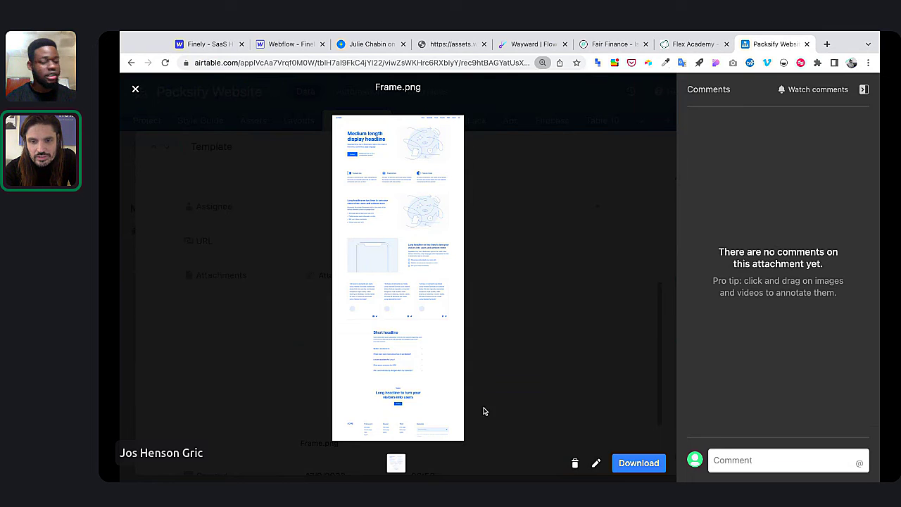
pyautogui.click(685, 468)
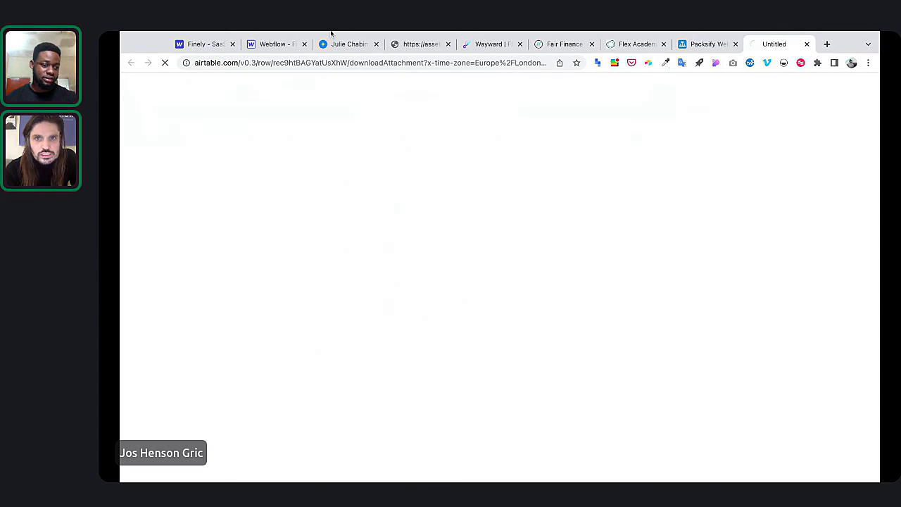
# - Switch to the Flex Academy tab and scroll through its sections down to the footer
pyautogui.click(707, 46)
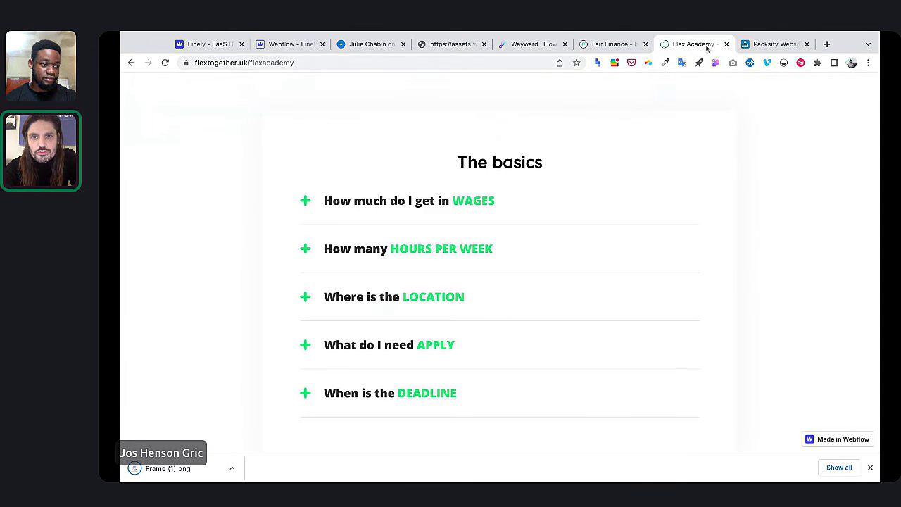
pyautogui.scroll(5, 605, 164)
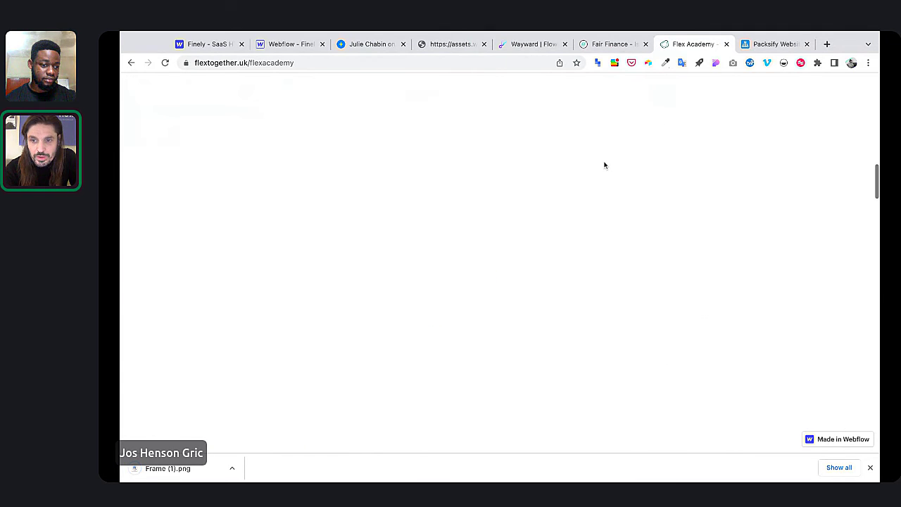
pyautogui.scroll(-10, 604, 165)
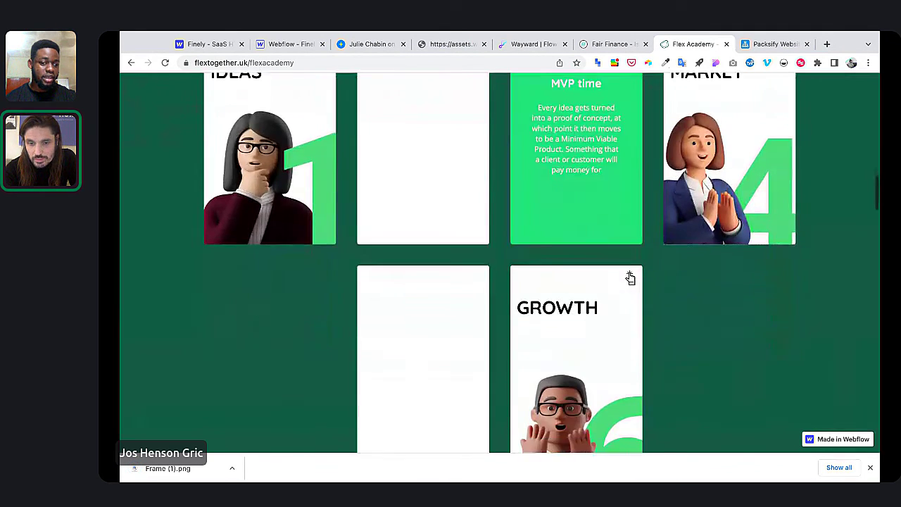
pyautogui.scroll(-10, 500, 261)
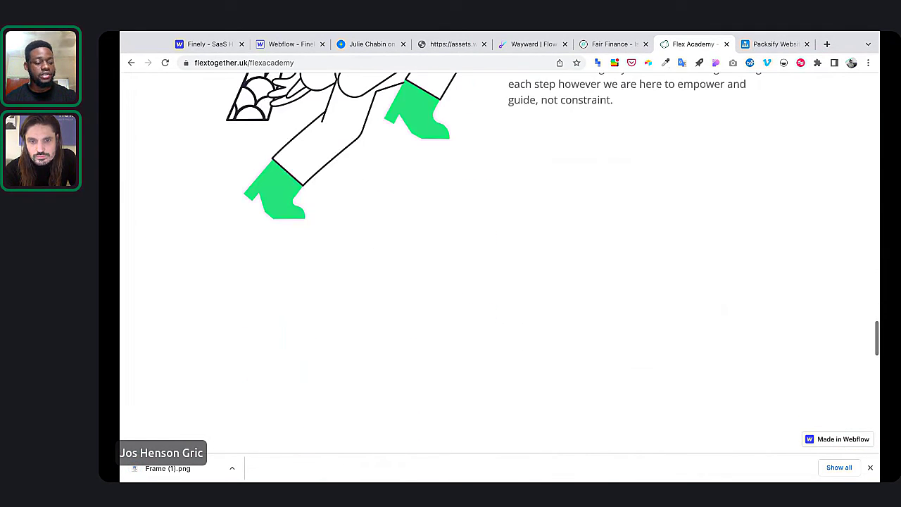
pyautogui.scroll(-2, 500, 260)
pyautogui.scroll(10, 500, 260)
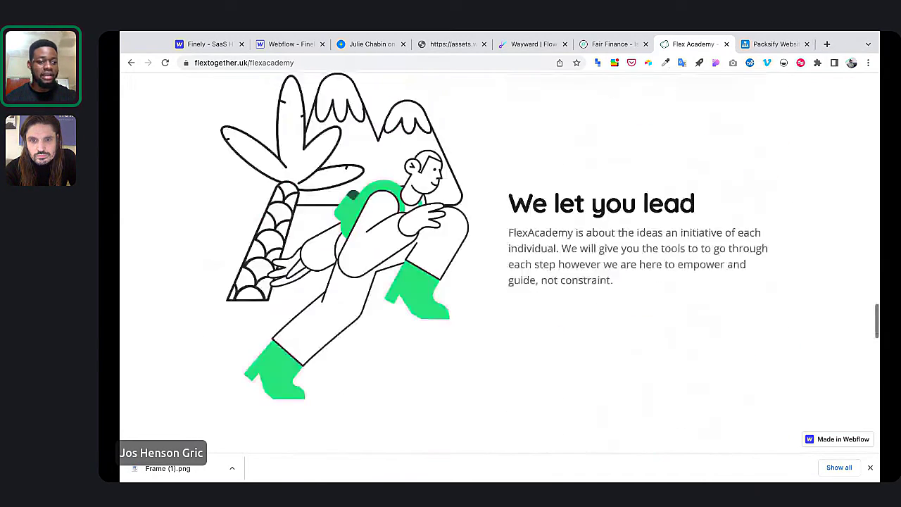
pyautogui.scroll(-3, 500, 267)
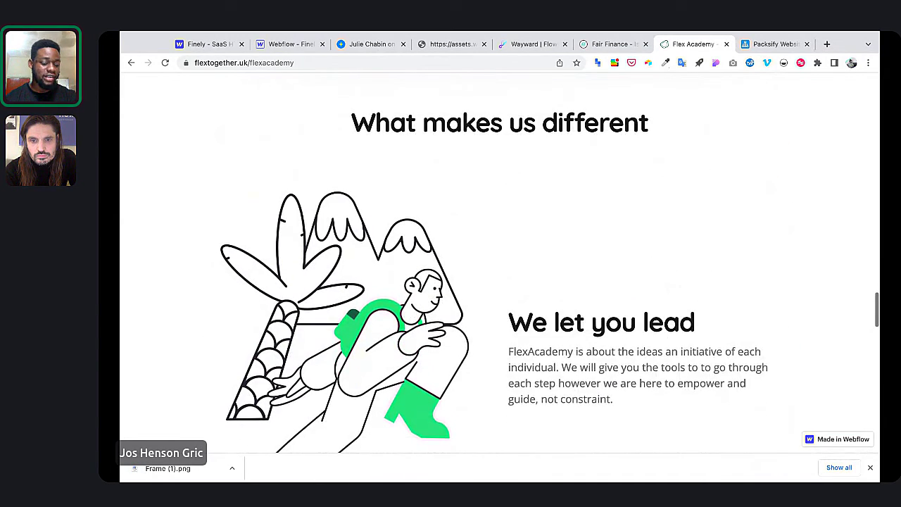
pyautogui.scroll(-12, 500, 260)
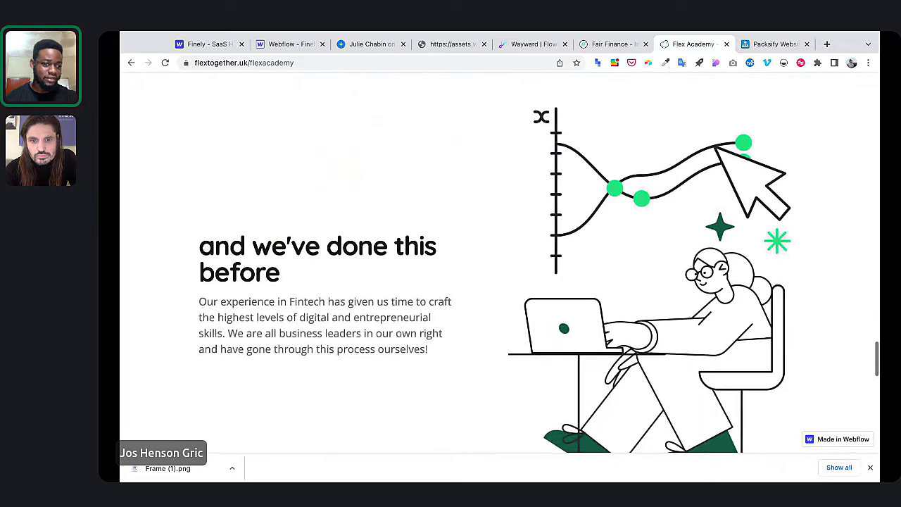
pyautogui.scroll(-6, 500, 260)
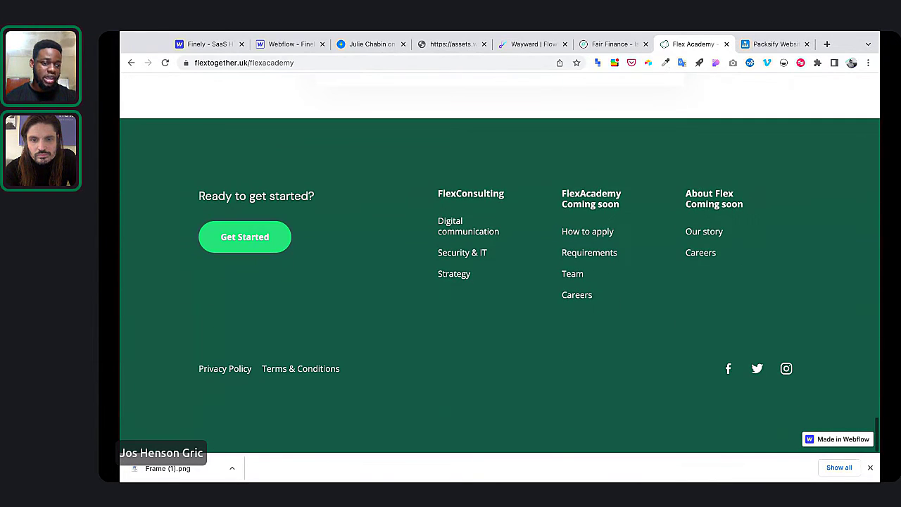
pyautogui.scroll(6, 659, 268)
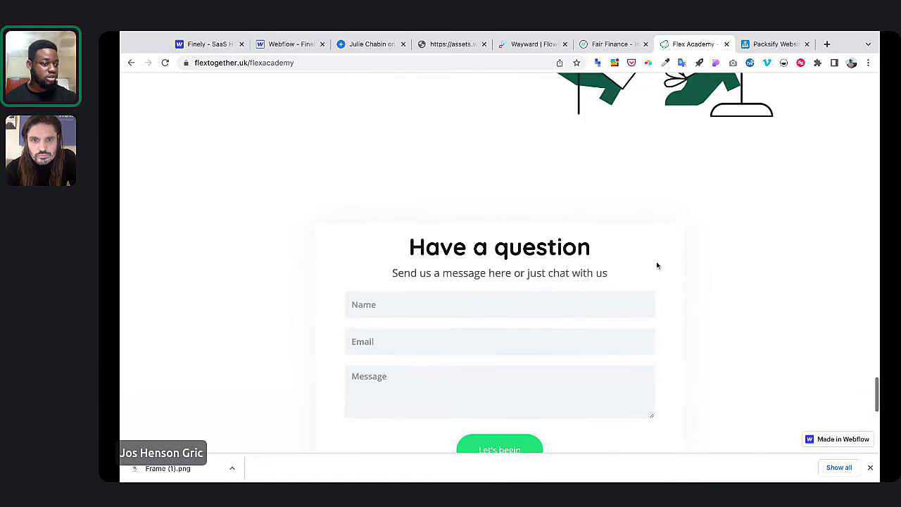
pyautogui.scroll(6, 655, 253)
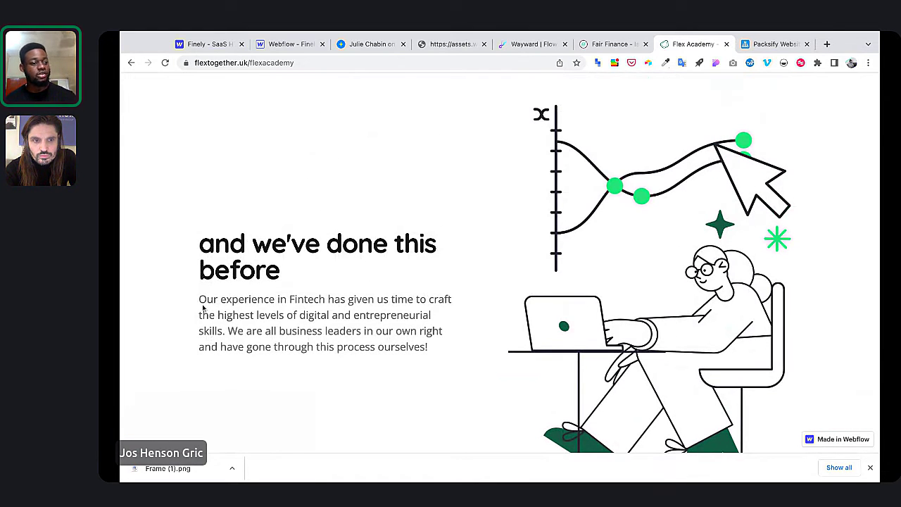
# - Select the Fintech experience and 'We let you lead' paragraphs, then return to the top
pyautogui.moveTo(198, 248); pyautogui.dragTo(443, 383)
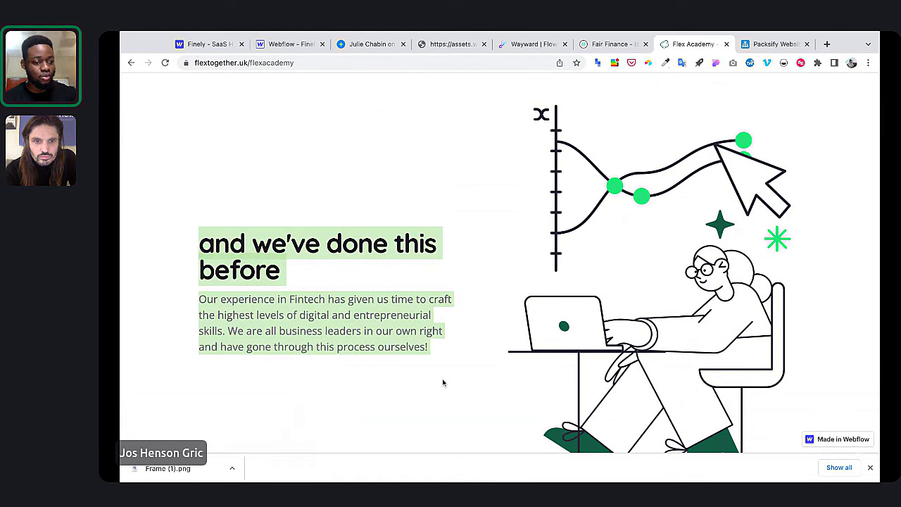
pyautogui.tripleClick(442, 356)
pyautogui.scroll(-5, 441, 356)
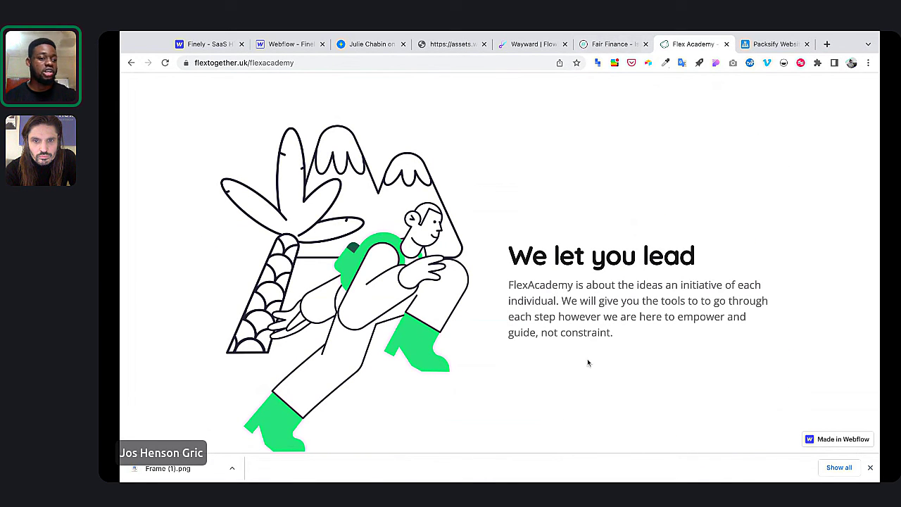
pyautogui.tripleClick(508, 285)
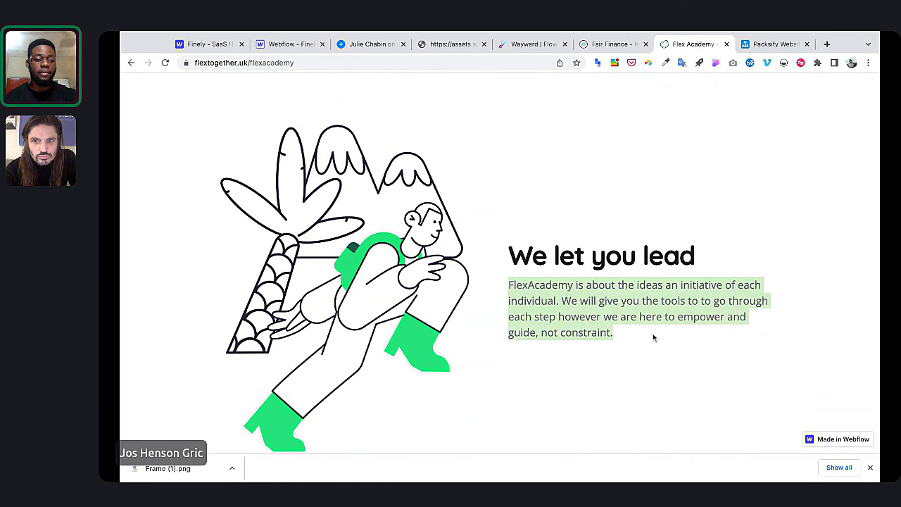
pyautogui.scroll(7, 653, 338)
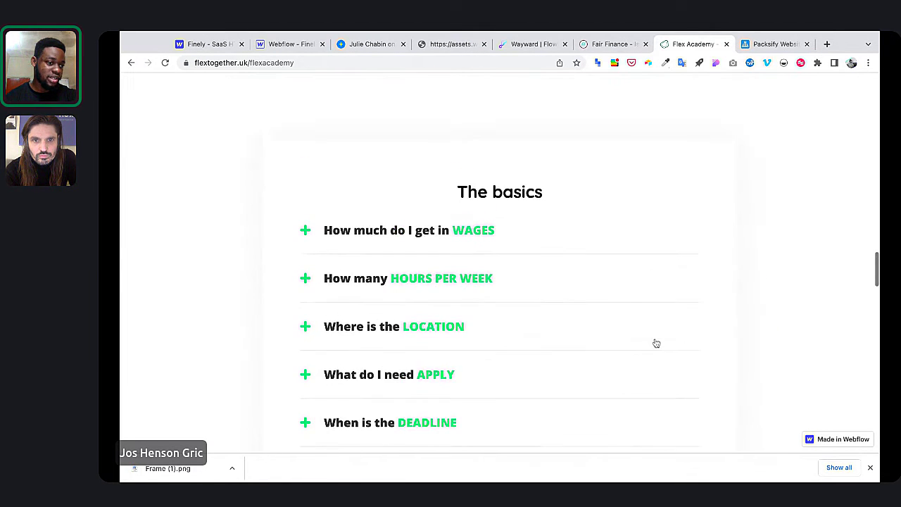
pyautogui.scroll(10, 657, 343)
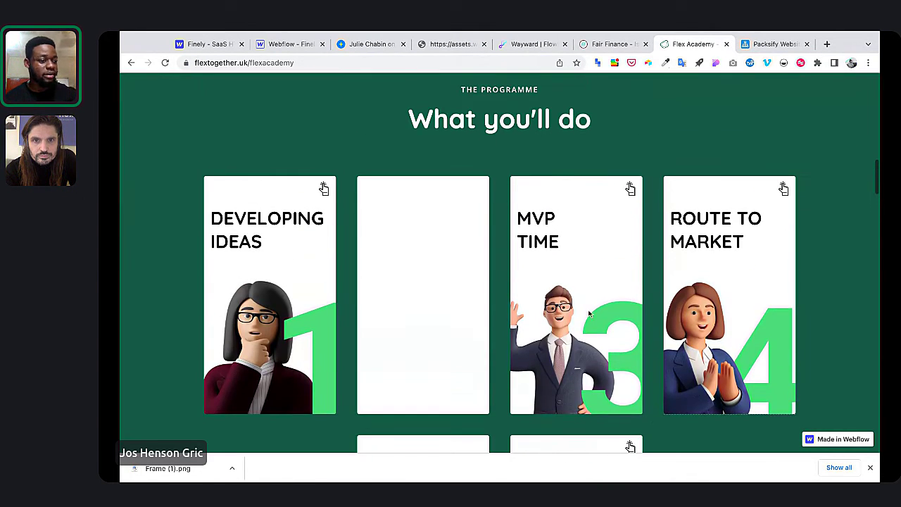
pyautogui.scroll(10, 573, 224)
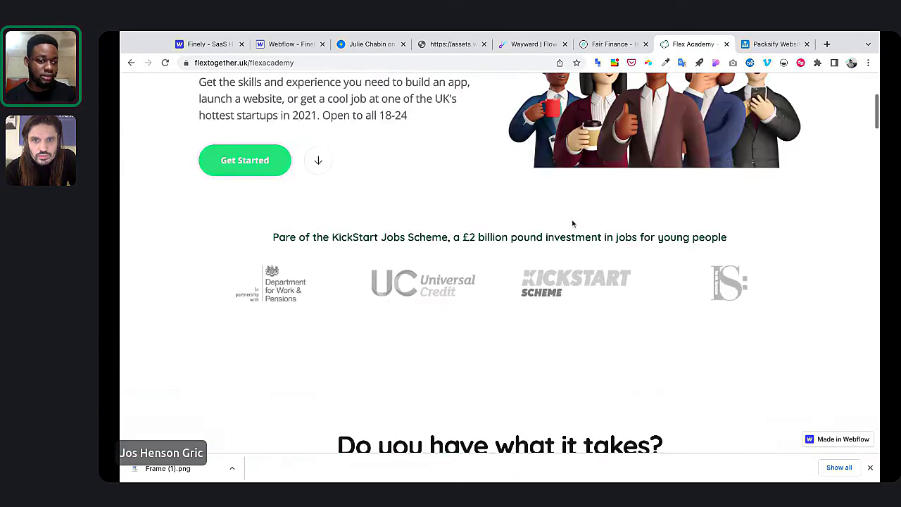
pyautogui.scroll(3, 574, 220)
# - Switch to the Fair Finance site and scroll briefly through it
pyautogui.click(607, 43)
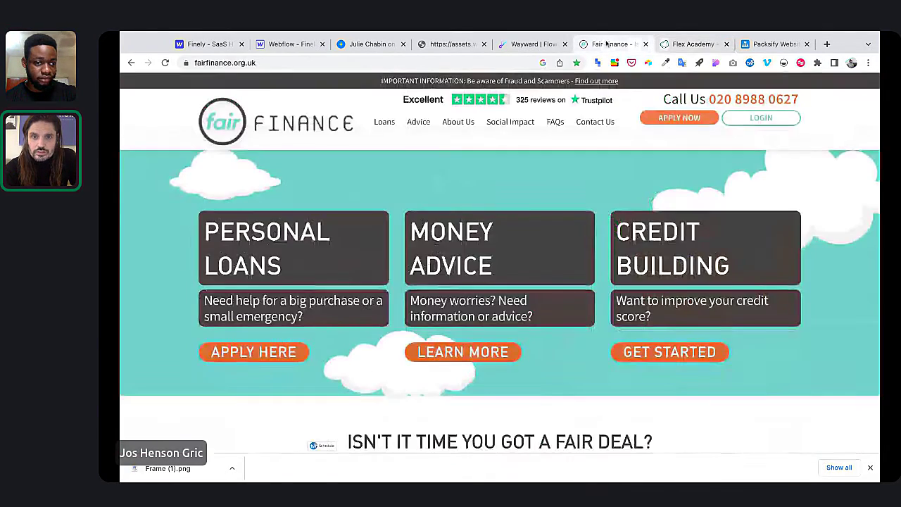
pyautogui.scroll(-4, 578, 312)
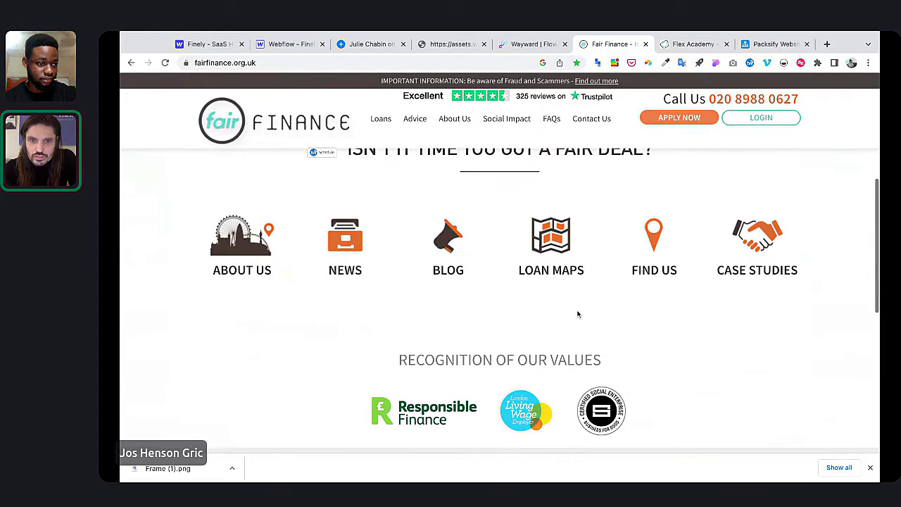
pyautogui.scroll(-5, 578, 315)
pyautogui.scroll(10, 579, 312)
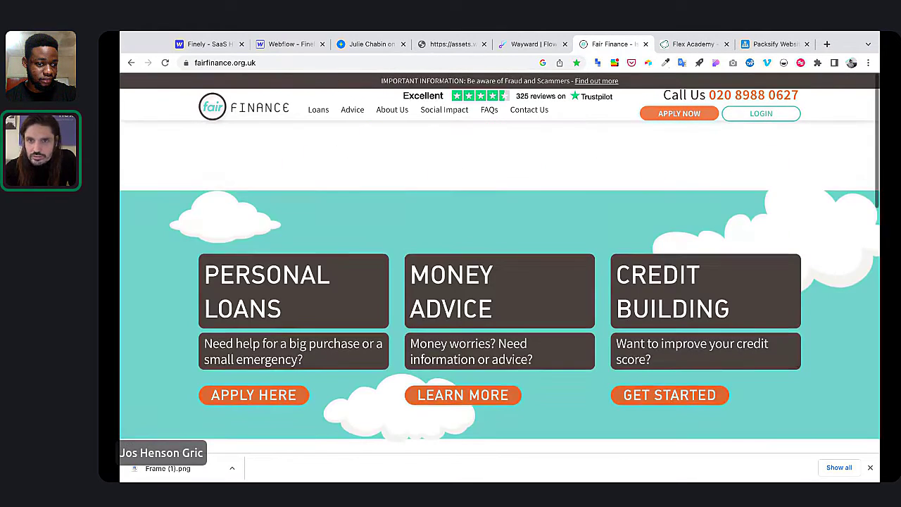
# - Add a new blank tab, glance at the Stellar blog article, then show Webflow's Finely page
pyautogui.click(827, 43)
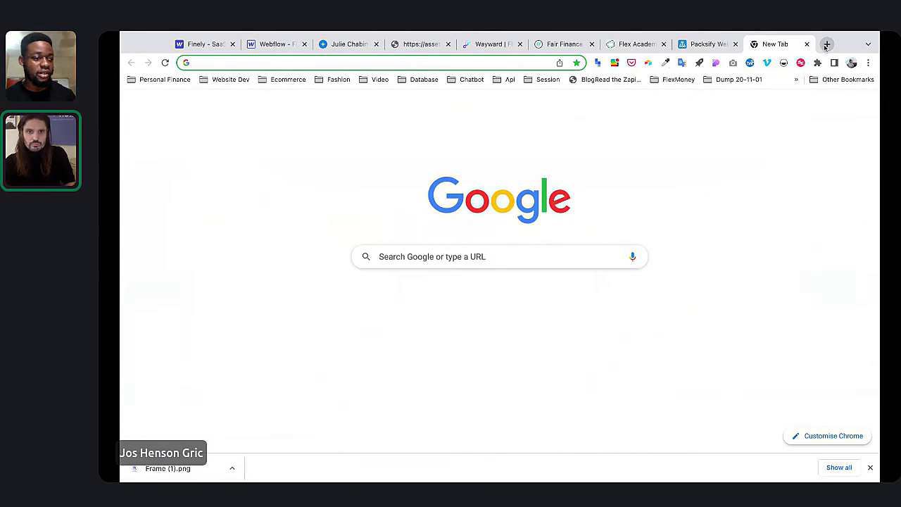
pyautogui.click(344, 45)
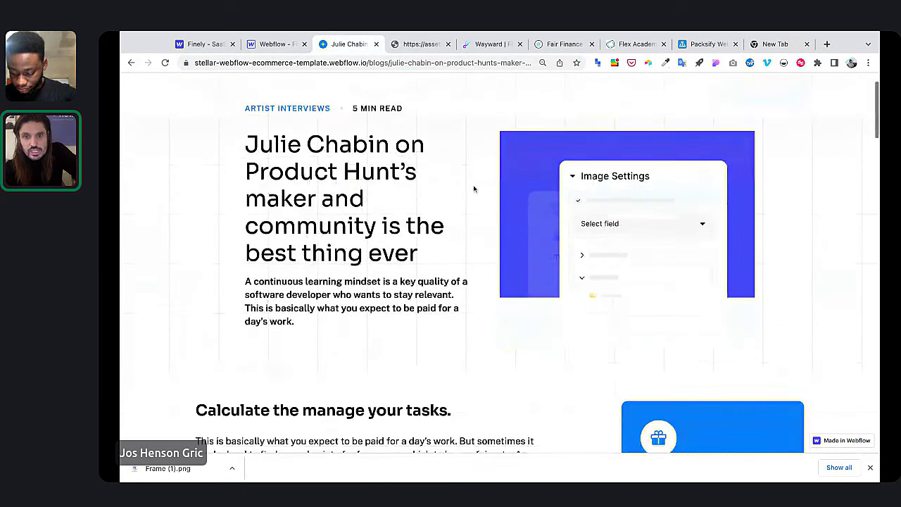
pyautogui.click(275, 44)
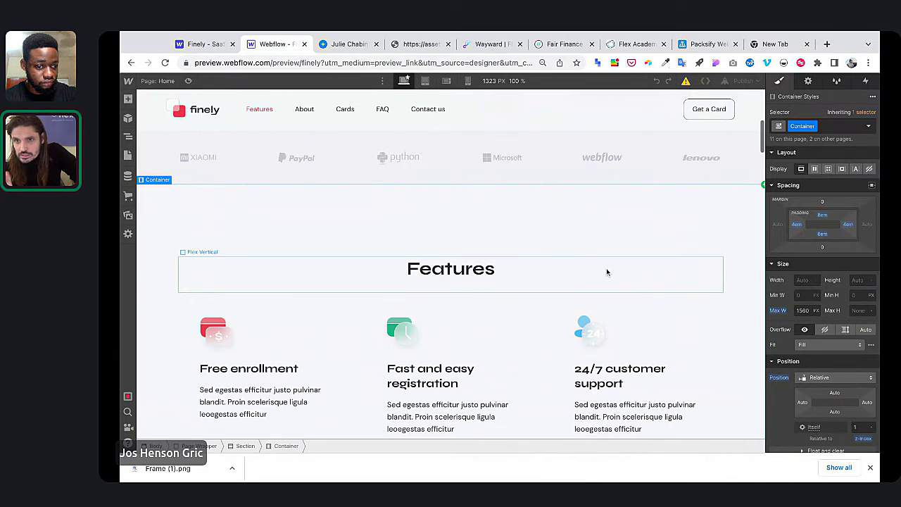
# - Scroll the Finely canvas through its six Features cards, then preview the page
pyautogui.scroll(3, 504, 305)
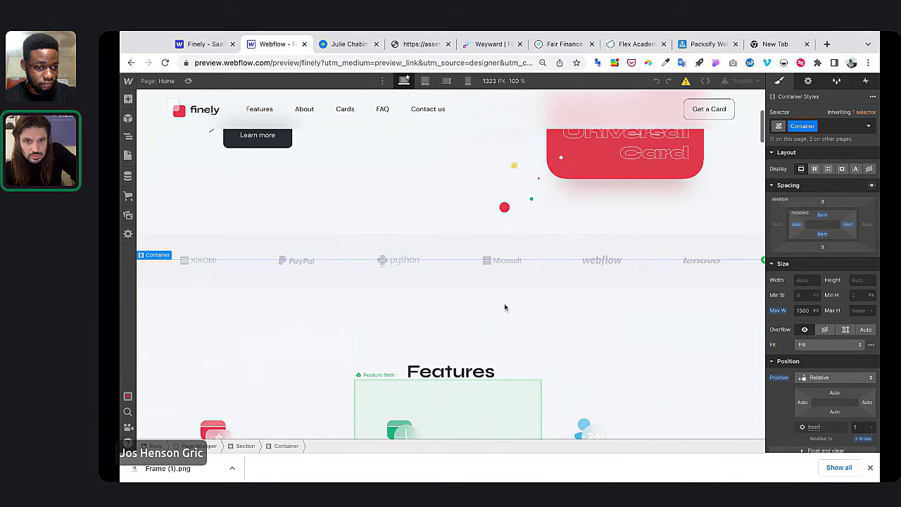
pyautogui.scroll(3, 505, 303)
pyautogui.scroll(-5, 503, 298)
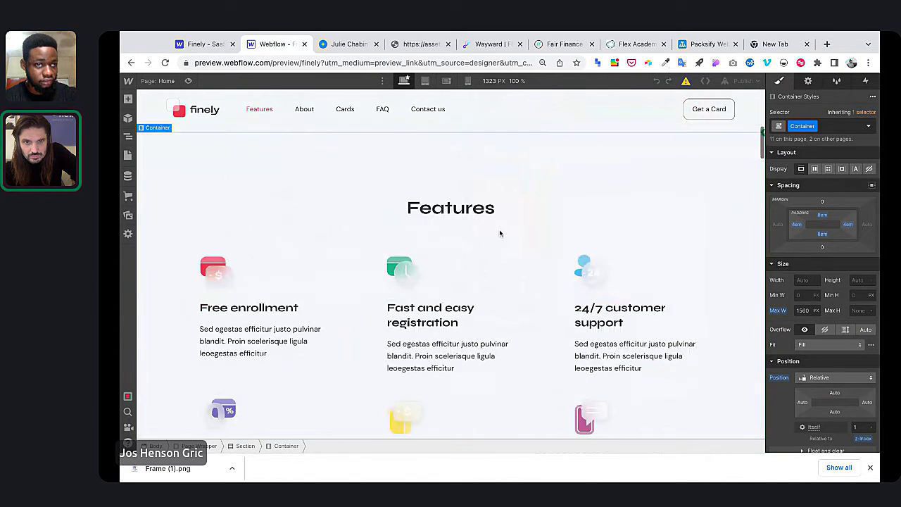
pyautogui.scroll(-1, 498, 233)
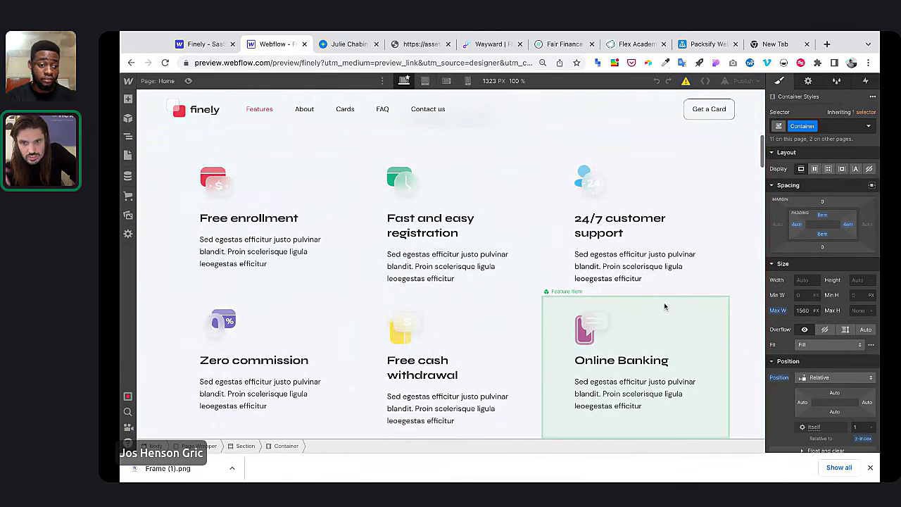
pyautogui.scroll(-1, 665, 306)
pyautogui.scroll(1, 634, 282)
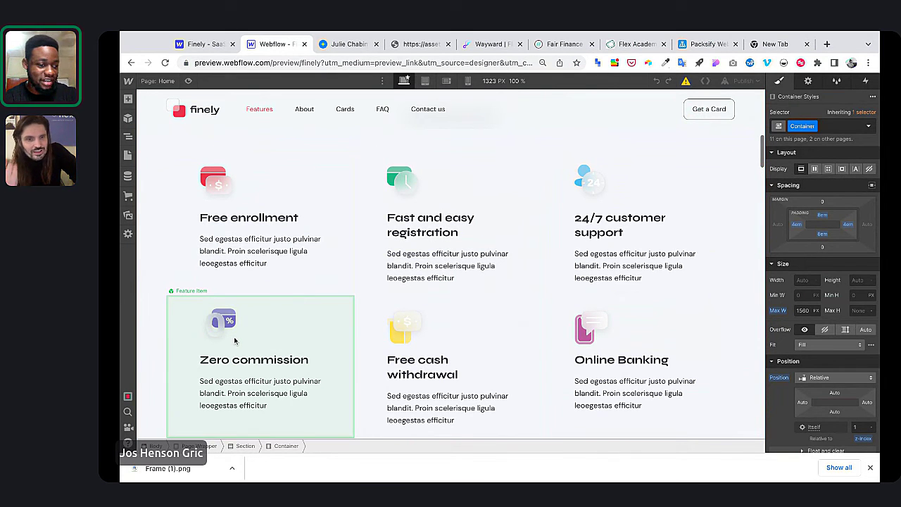
pyautogui.scroll(-2, 235, 341)
pyautogui.scroll(3, 234, 341)
pyautogui.scroll(-2, 235, 353)
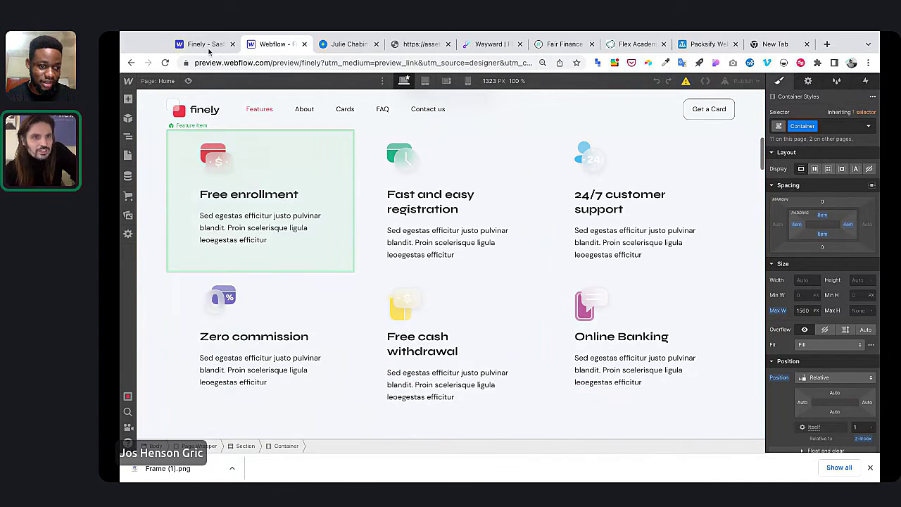
pyautogui.click(188, 81)
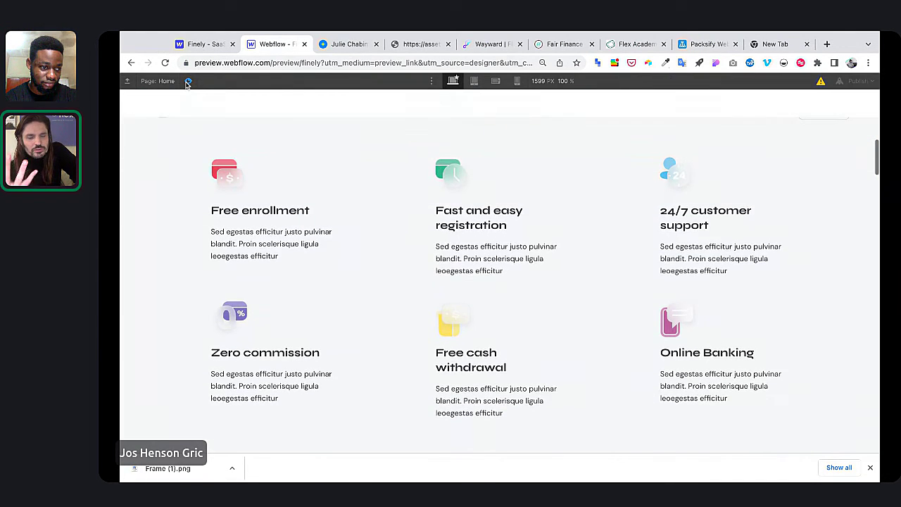
pyautogui.scroll(-6, 456, 199)
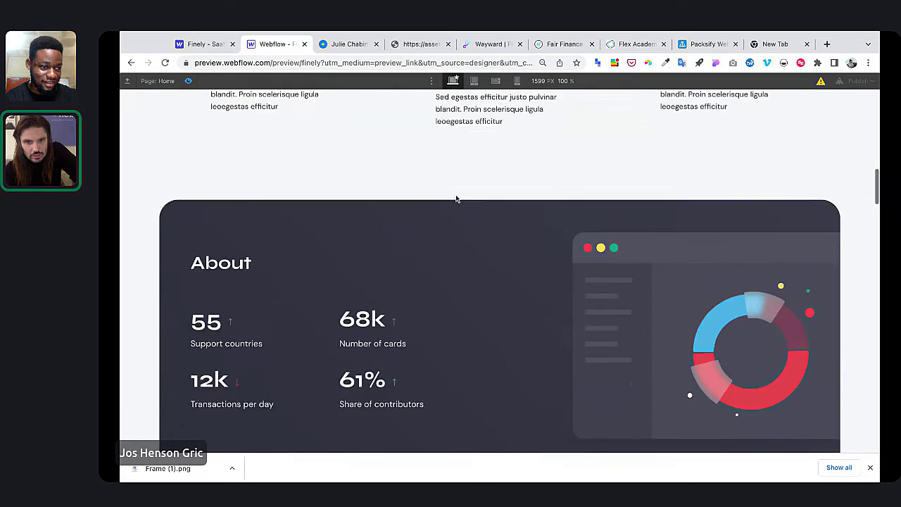
pyautogui.scroll(1, 456, 198)
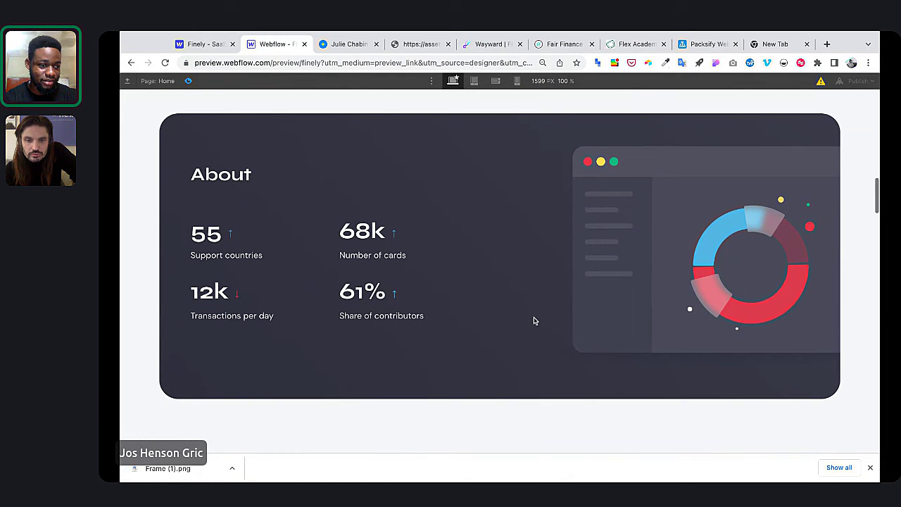
pyautogui.scroll(-3, 536, 318)
pyautogui.scroll(-4, 535, 322)
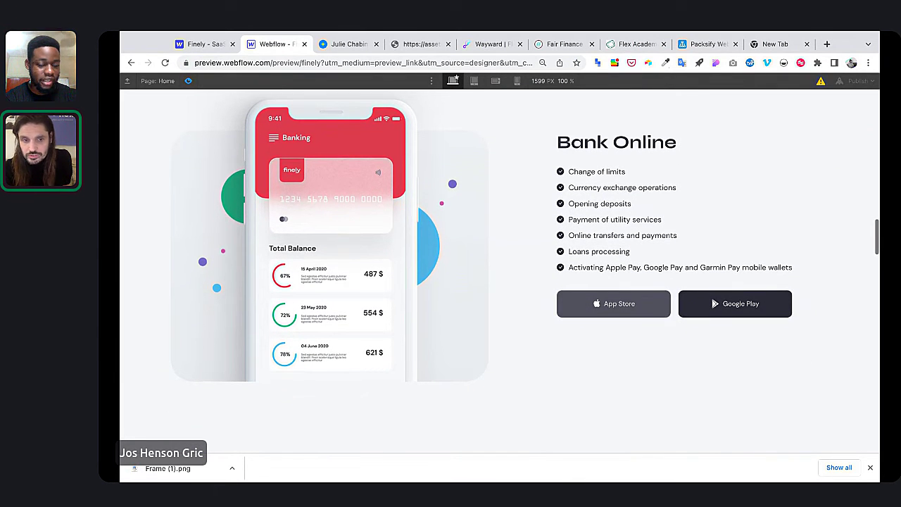
pyautogui.scroll(-3, 669, 319)
pyautogui.scroll(3, 669, 319)
pyautogui.scroll(2, 500, 268)
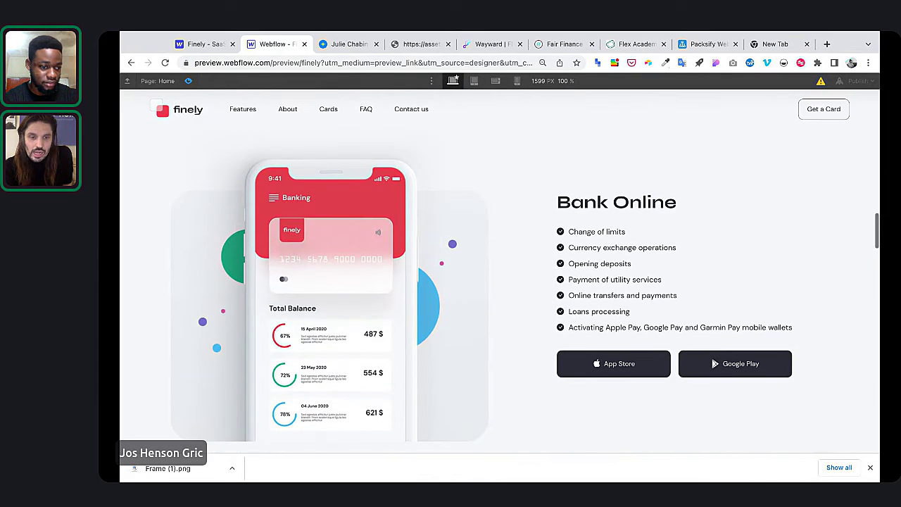
pyautogui.scroll(-5, 500, 267)
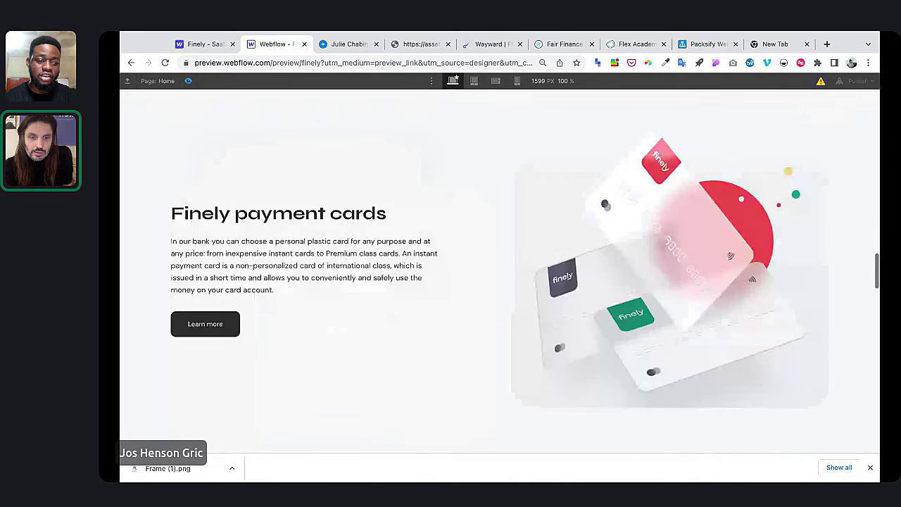
pyautogui.scroll(-5, 638, 313)
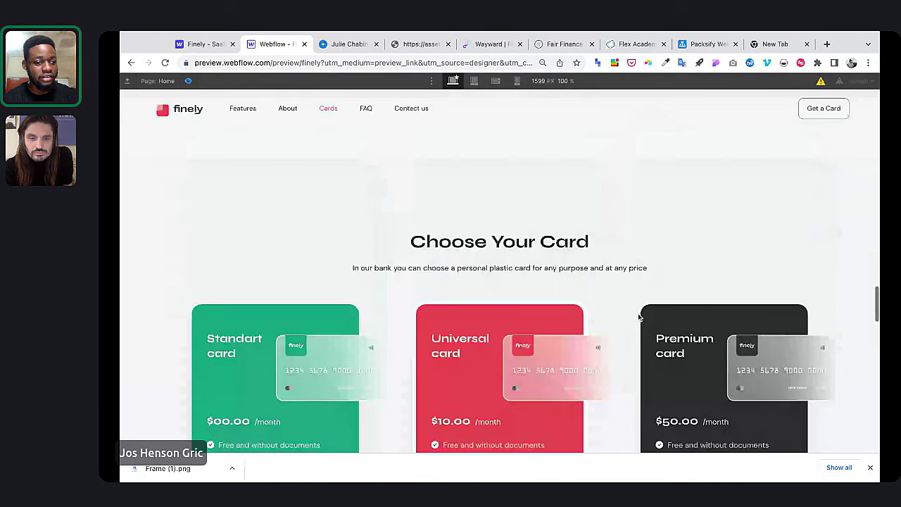
pyautogui.scroll(1, 639, 317)
pyautogui.scroll(-3, 639, 317)
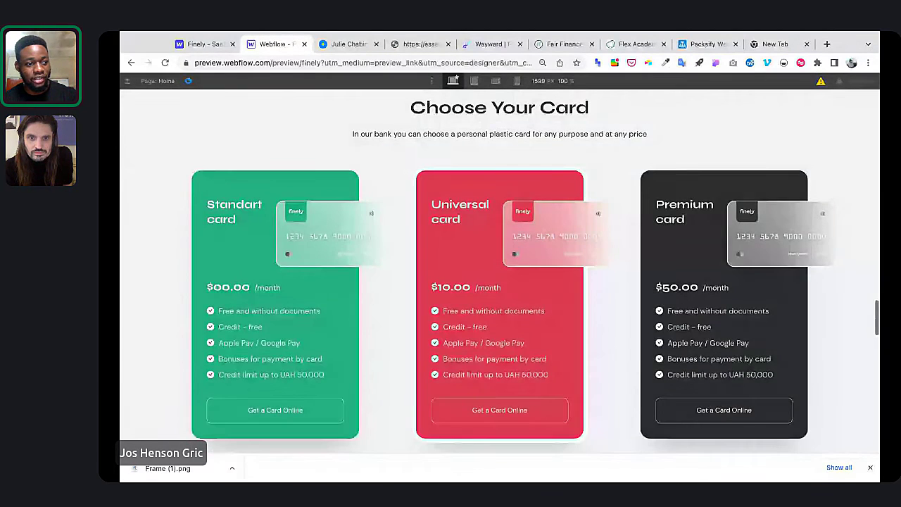
pyautogui.scroll(4, 639, 317)
pyautogui.scroll(3, 639, 317)
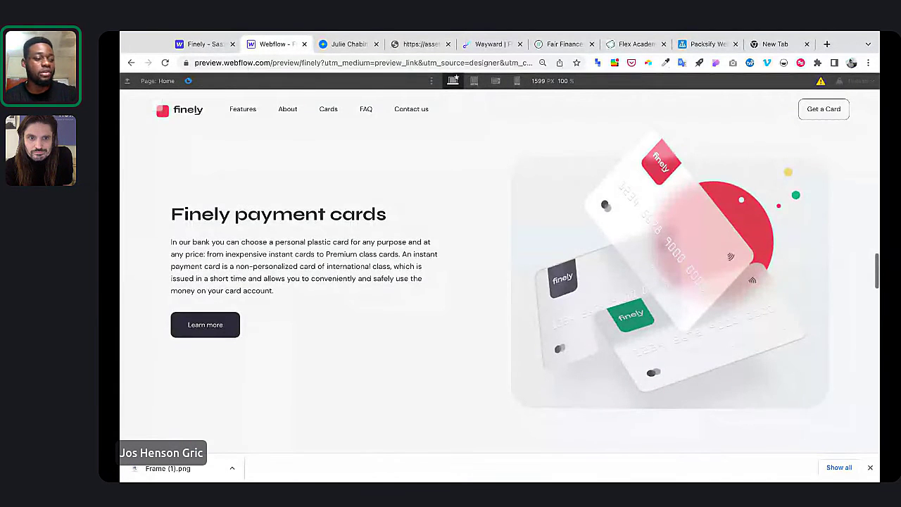
pyautogui.scroll(5, 638, 317)
pyautogui.scroll(2, 639, 317)
pyautogui.scroll(-2, 639, 317)
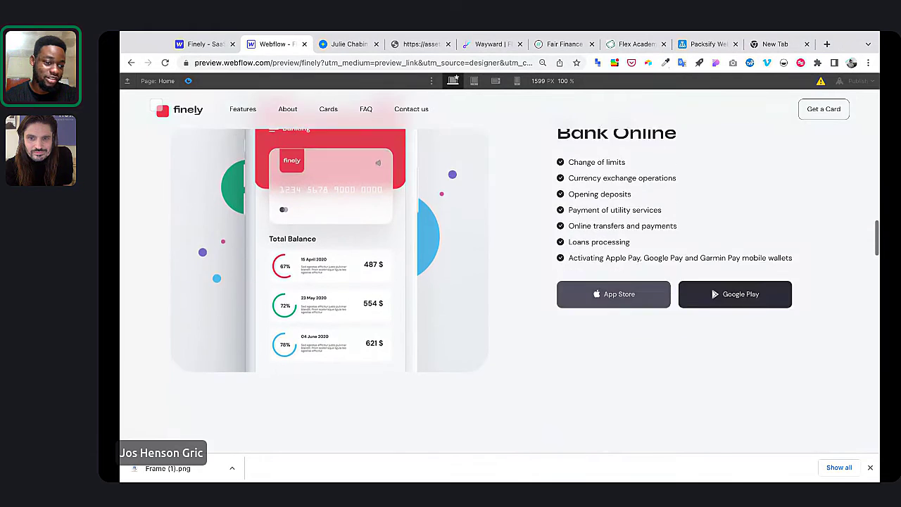
pyautogui.scroll(-3, 638, 316)
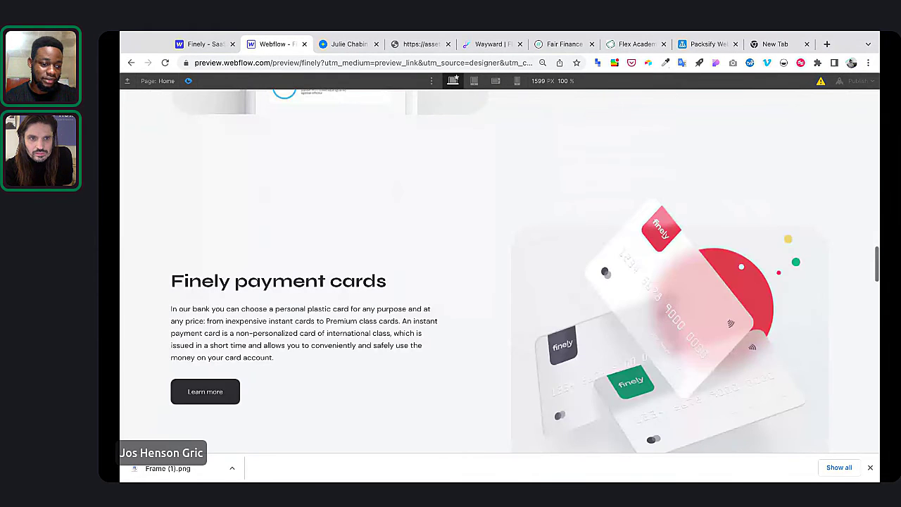
pyautogui.scroll(-2, 500, 271)
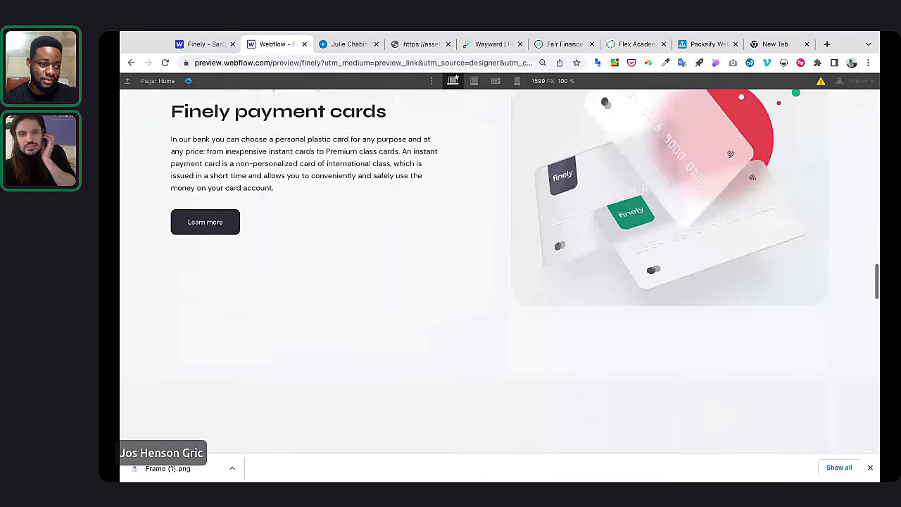
pyautogui.scroll(-4, 555, 320)
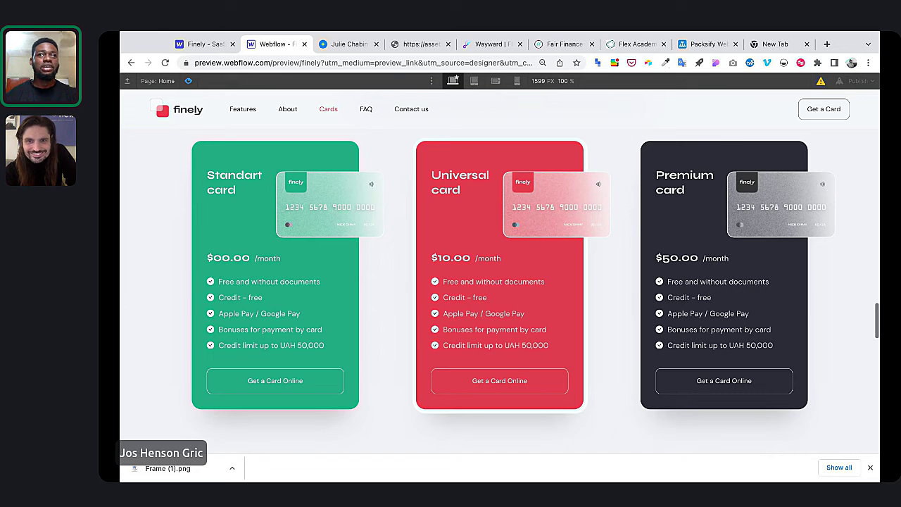
pyautogui.scroll(1, 593, 301)
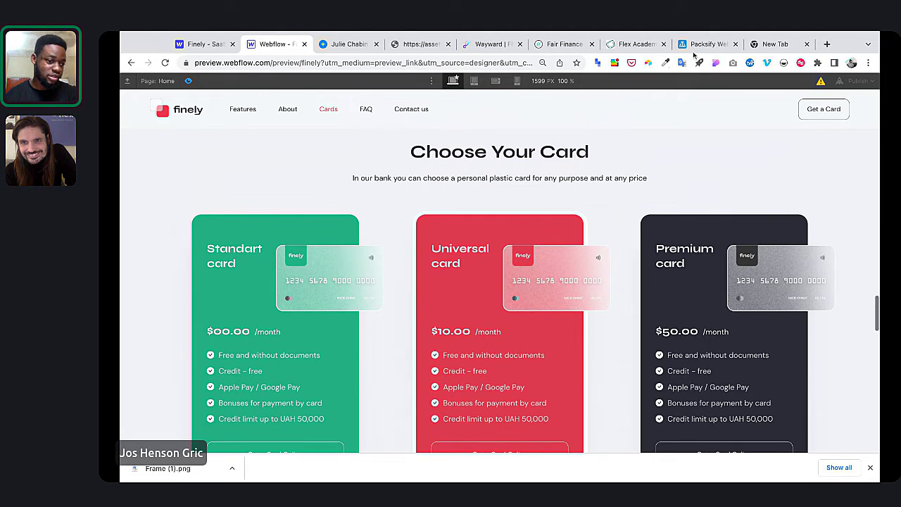
pyautogui.scroll(-1, 573, 302)
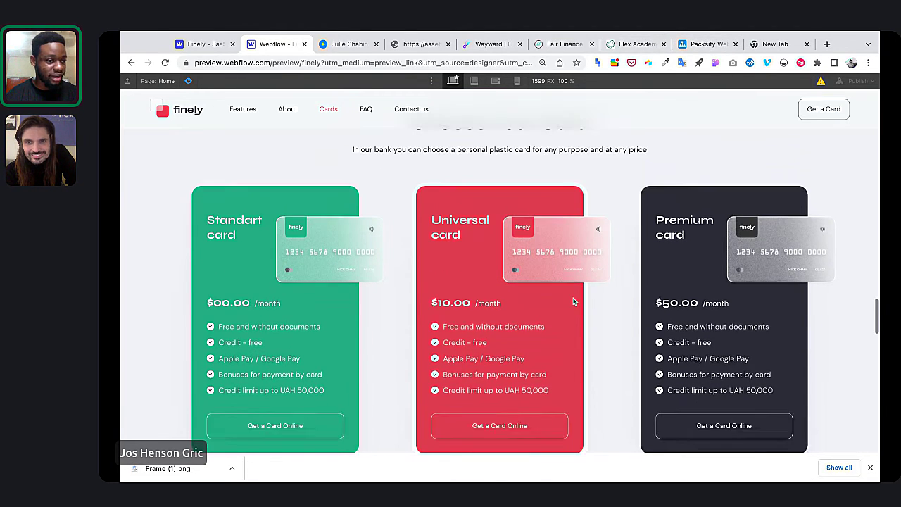
pyautogui.scroll(-1, 625, 261)
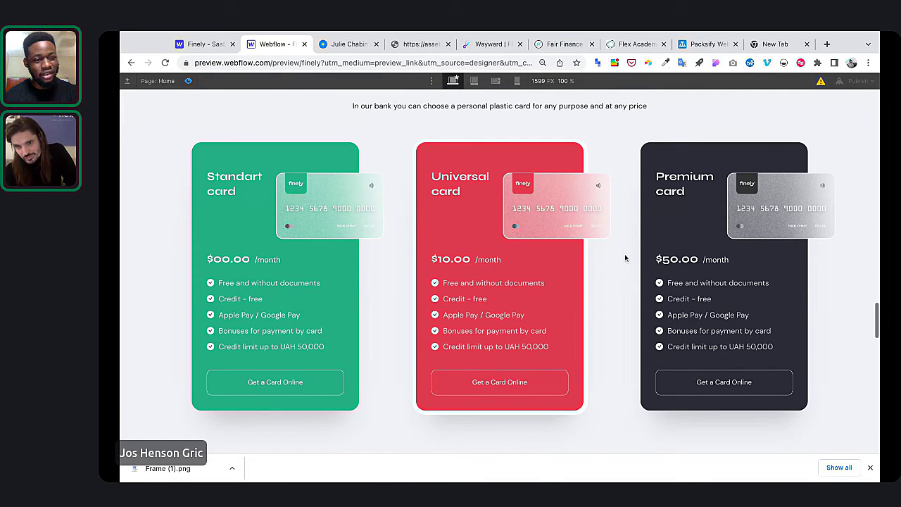
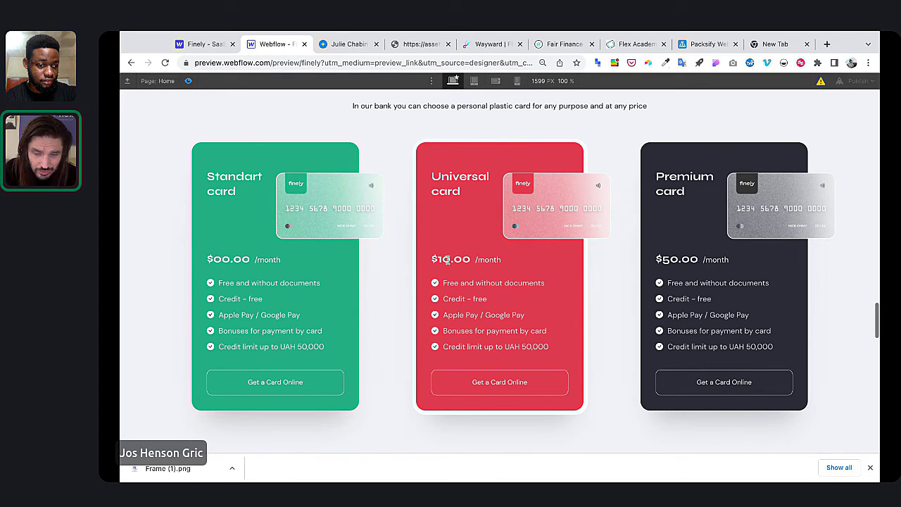
# - Select the Universal card's $10.00 price on Finely, then bring up the Flowbase Wayward template page
pyautogui.moveTo(442, 259); pyautogui.dragTo(502, 260)
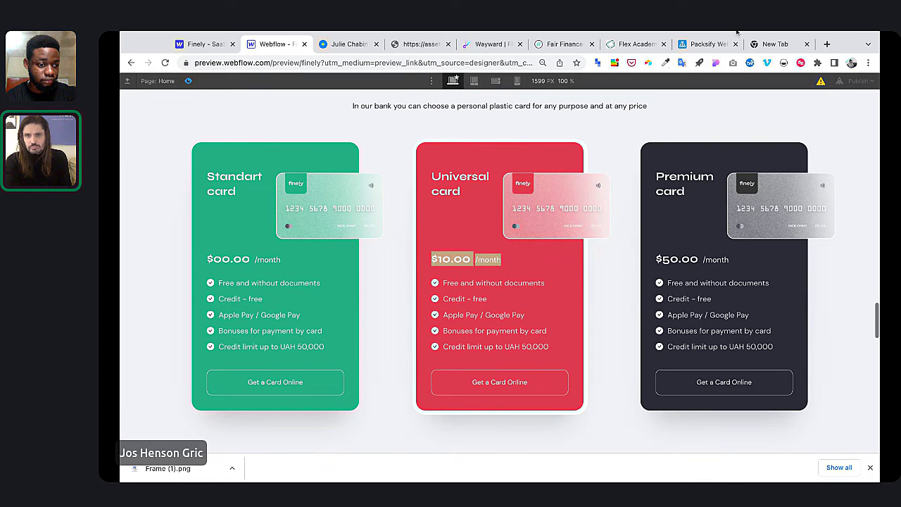
pyautogui.click(495, 46)
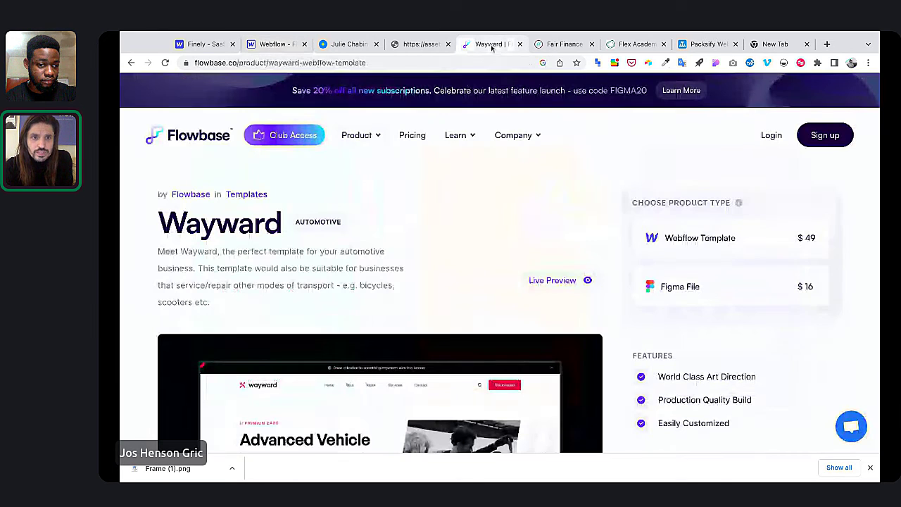
# - Go to the Flowbase Components library from the Product menu and browse its cards
pyautogui.click(373, 137)
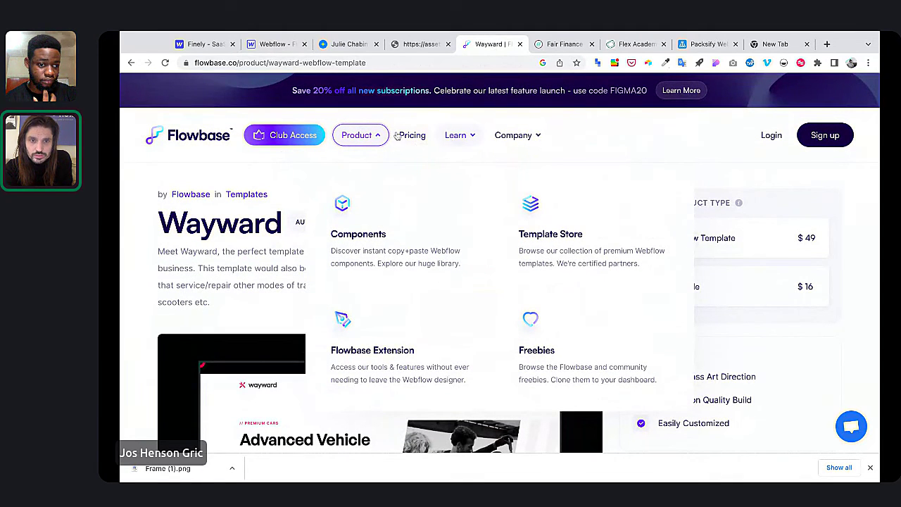
pyautogui.click(412, 232)
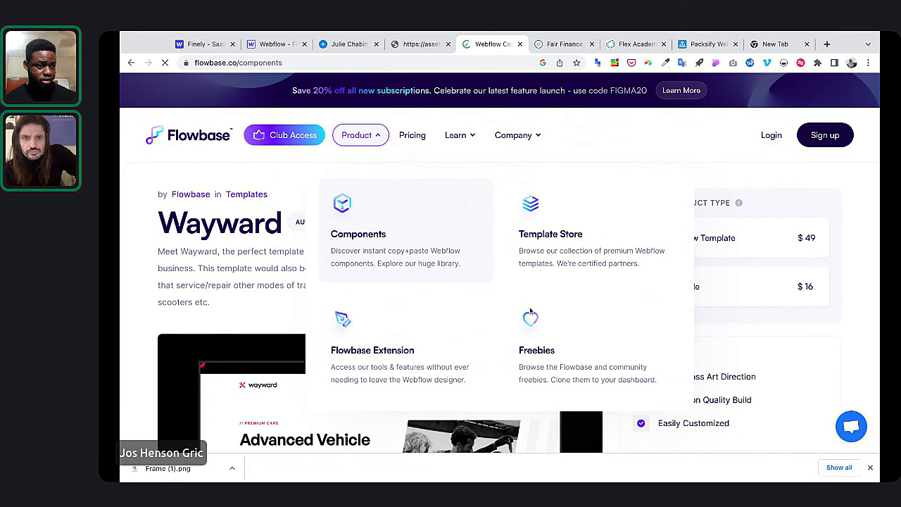
pyautogui.scroll(-2, 538, 324)
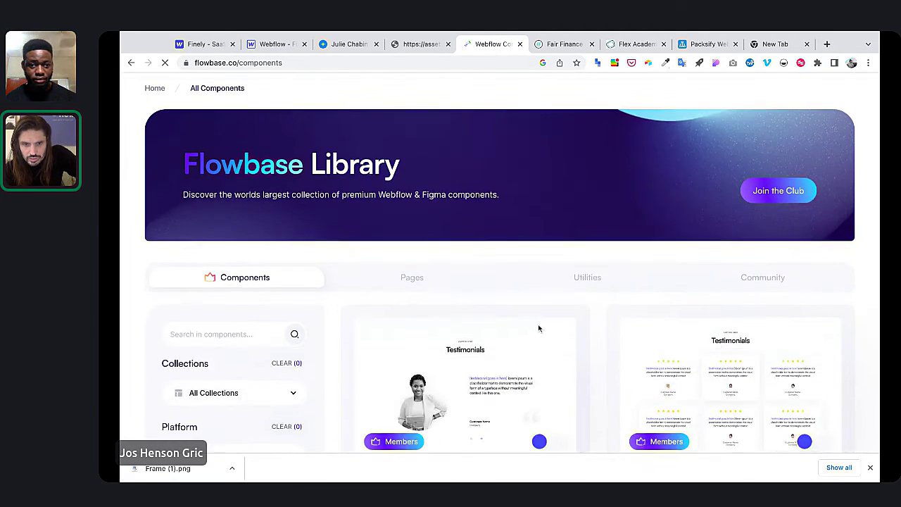
pyautogui.scroll(-4, 539, 327)
pyautogui.scroll(3, 182, 220)
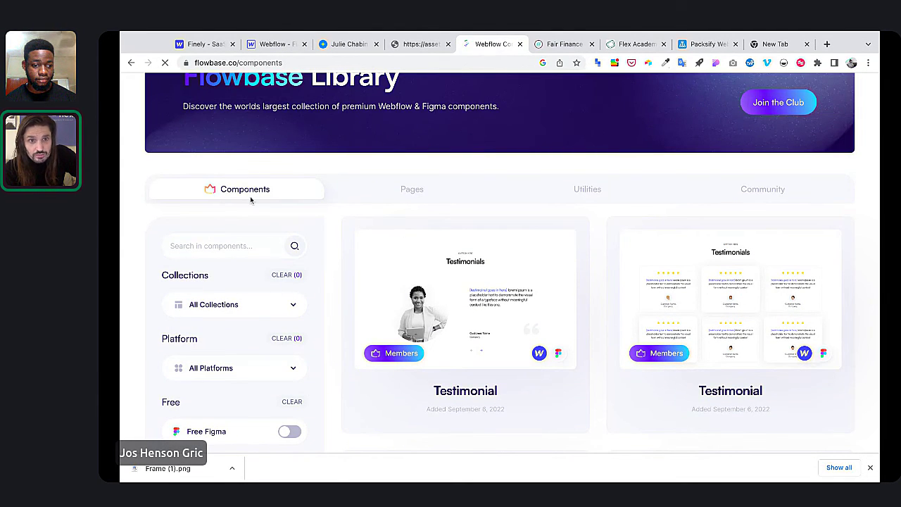
pyautogui.scroll(3, 425, 245)
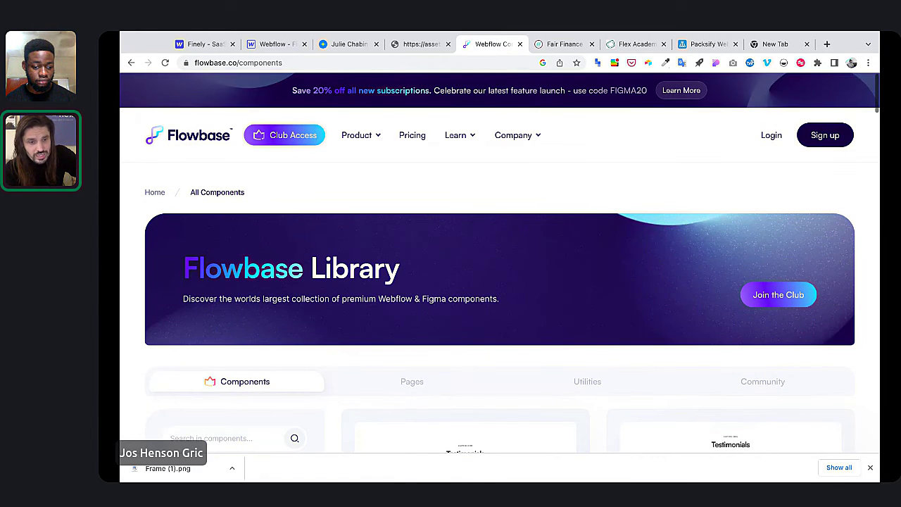
pyautogui.scroll(-4, 605, 322)
pyautogui.scroll(-2, 396, 315)
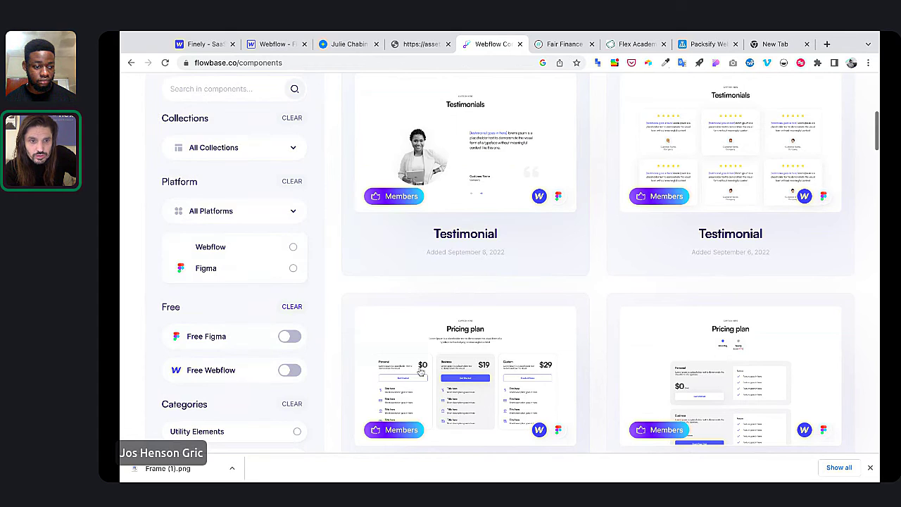
pyautogui.scroll(-1, 248, 296)
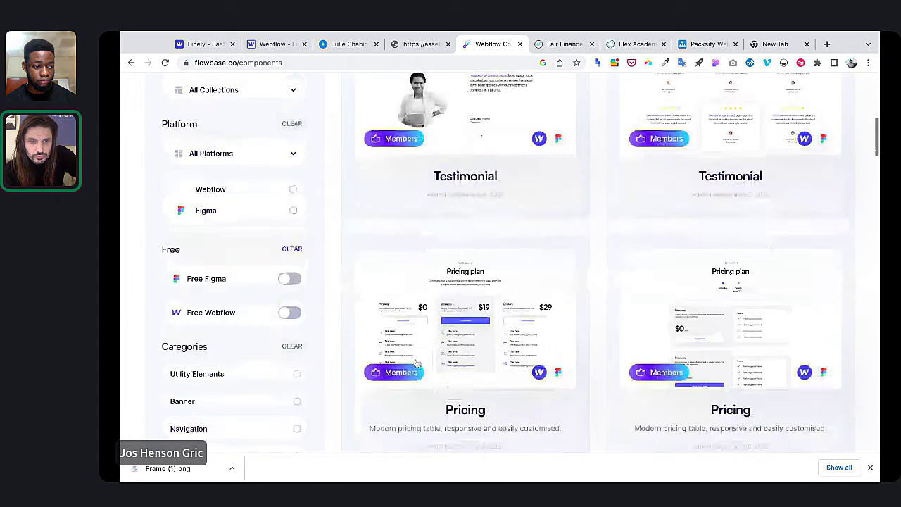
# - Filter to Utility Elements and open the alley-pricing-04 Pricing component
pyautogui.click(295, 313)
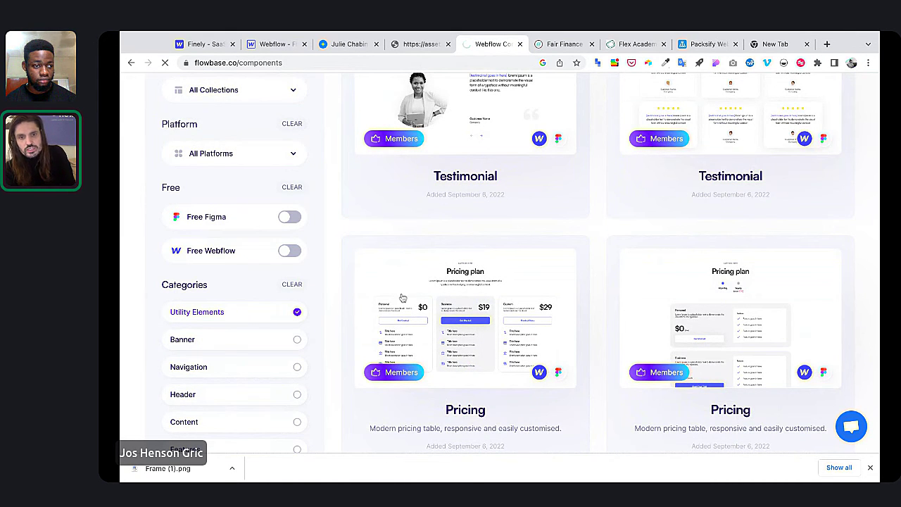
pyautogui.click(421, 285)
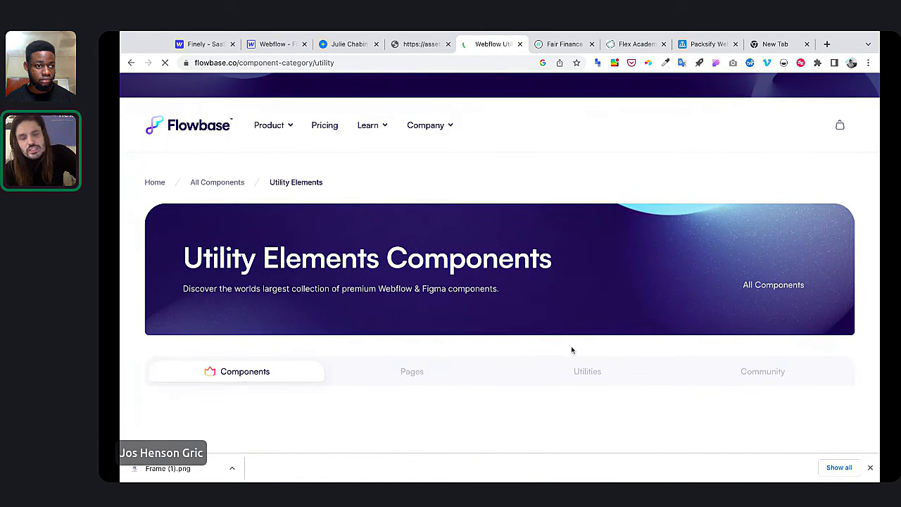
pyautogui.scroll(-5, 571, 349)
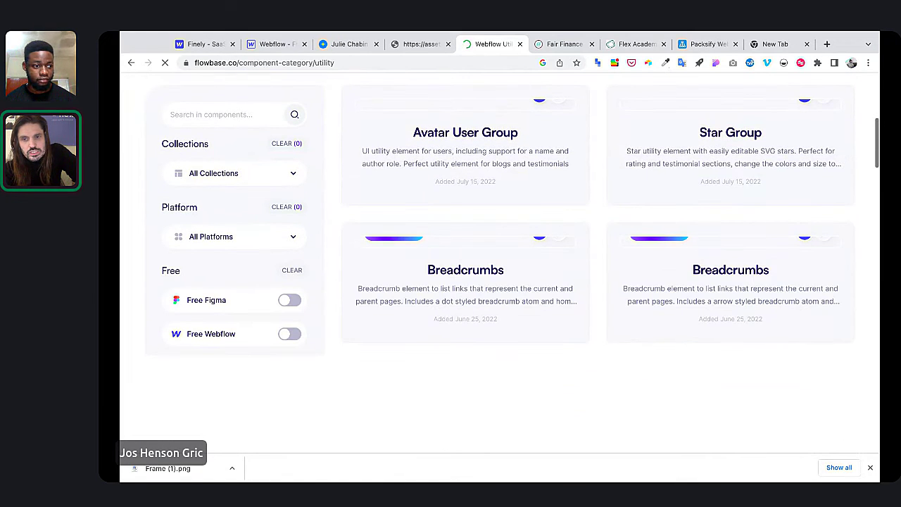
pyautogui.scroll(-2, 402, 189)
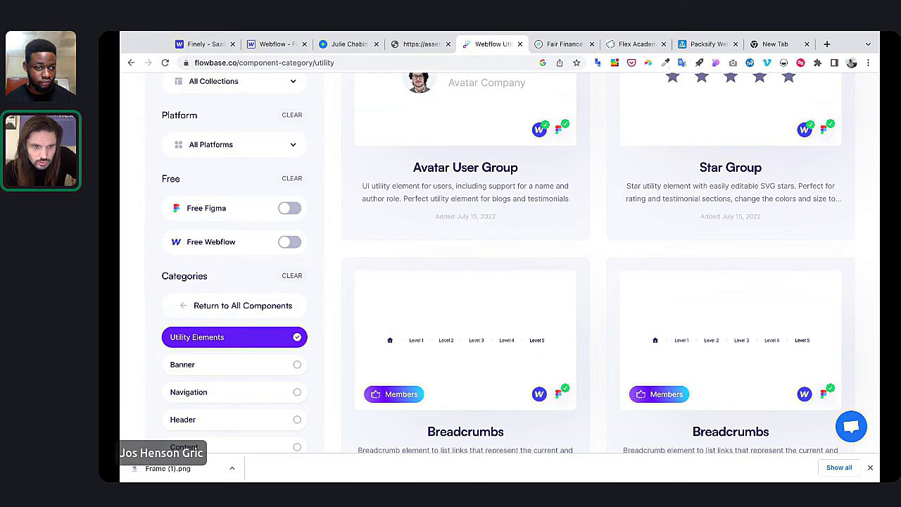
pyautogui.scroll(-3, 530, 338)
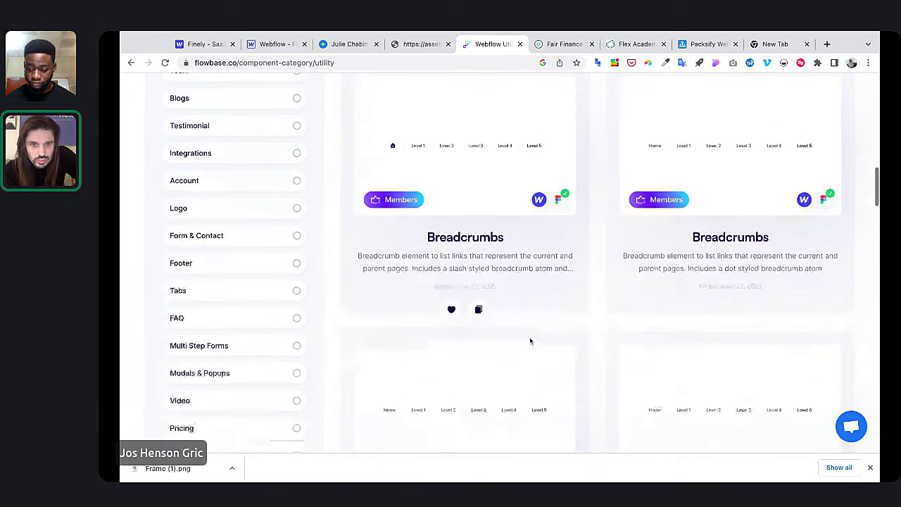
pyautogui.click(425, 338)
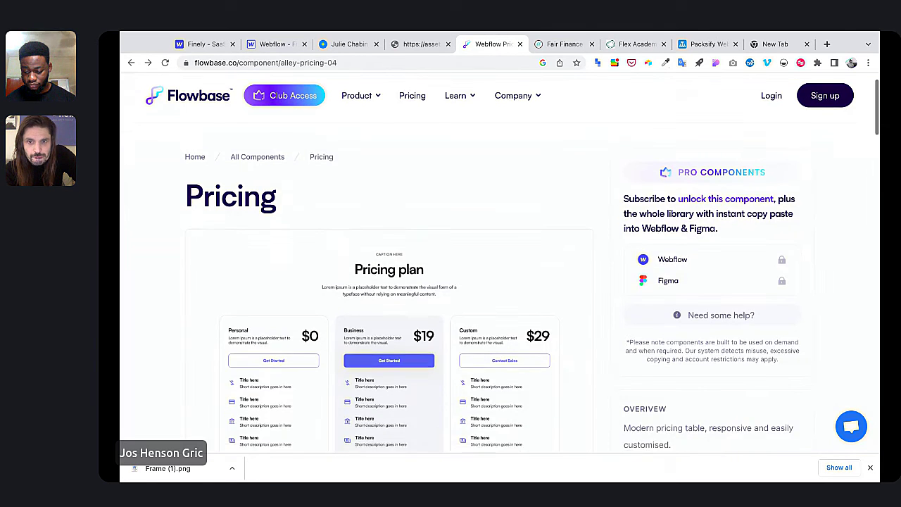
# - Open the related alley-pricing-02 component showing Personal $0, Business $19 and Custom tiers
pyautogui.scroll(-3, 359, 300)
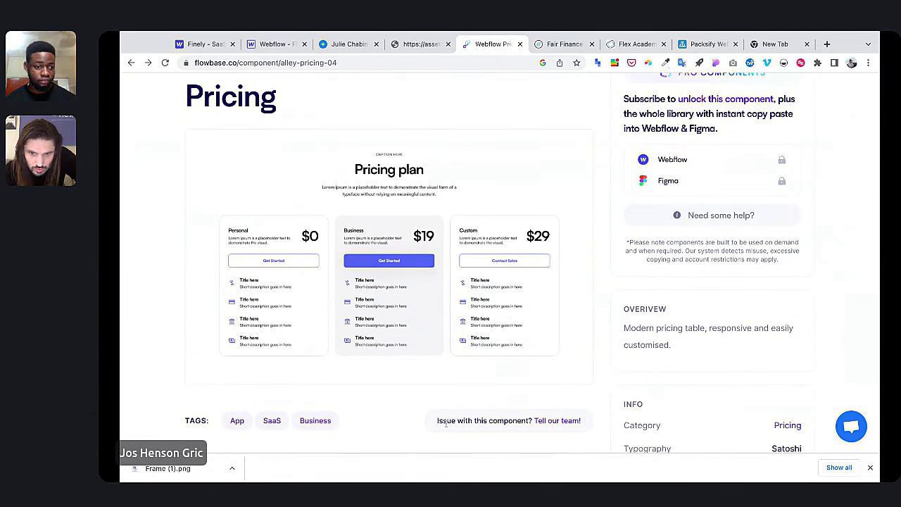
pyautogui.scroll(-2, 366, 355)
pyautogui.scroll(-2, 363, 356)
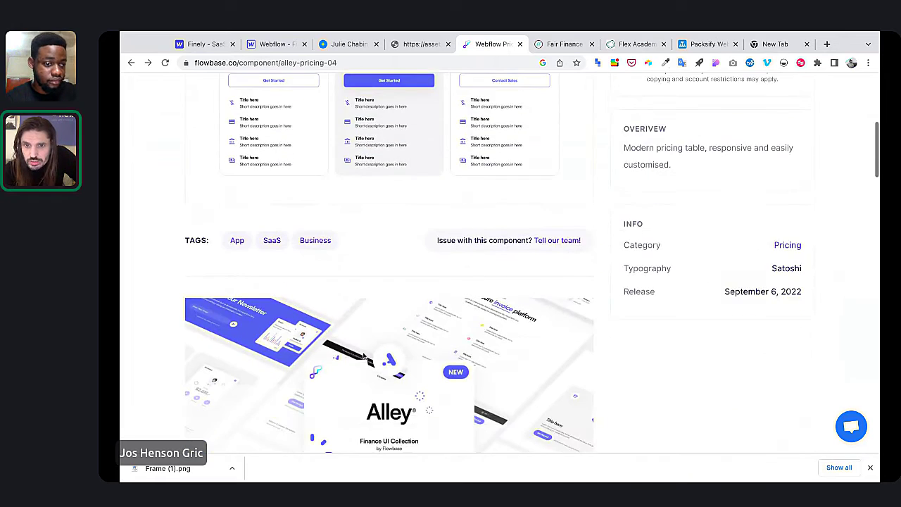
pyautogui.scroll(4, 363, 356)
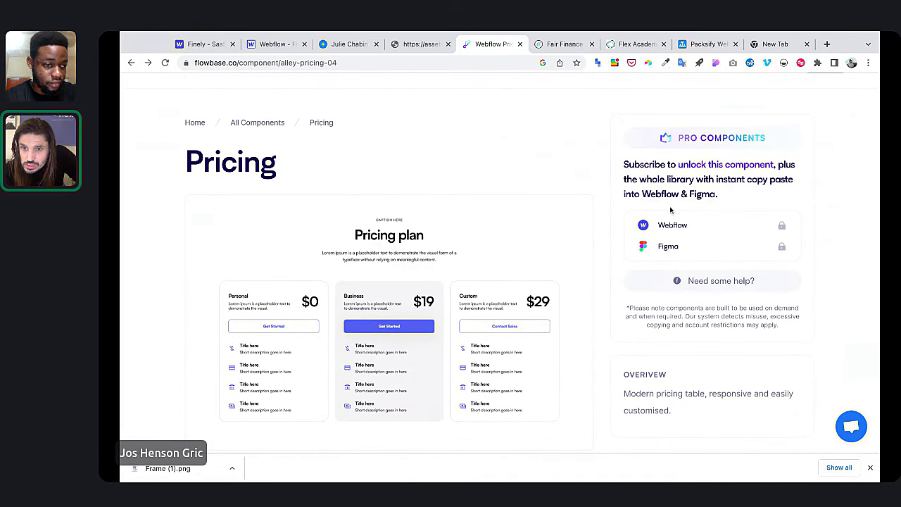
pyautogui.scroll(-1, 590, 336)
pyautogui.scroll(-3, 428, 246)
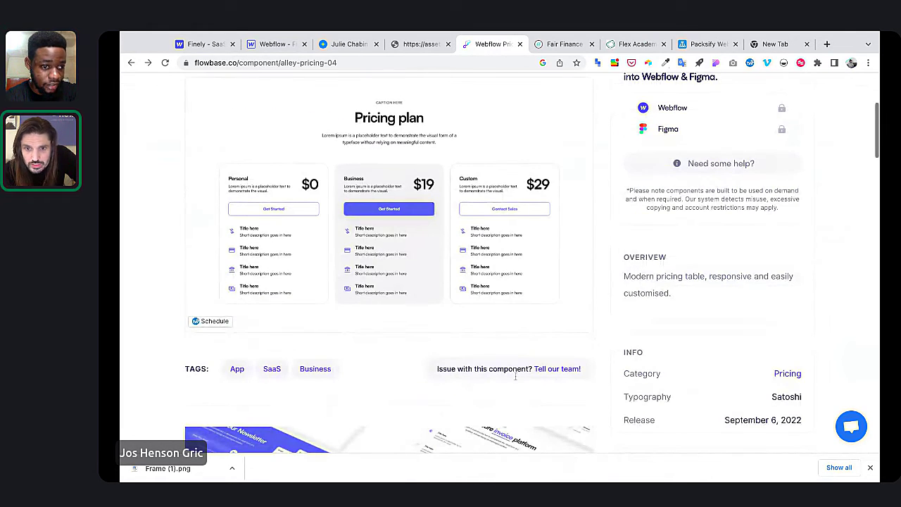
pyautogui.scroll(-5, 533, 407)
pyautogui.scroll(-6, 533, 407)
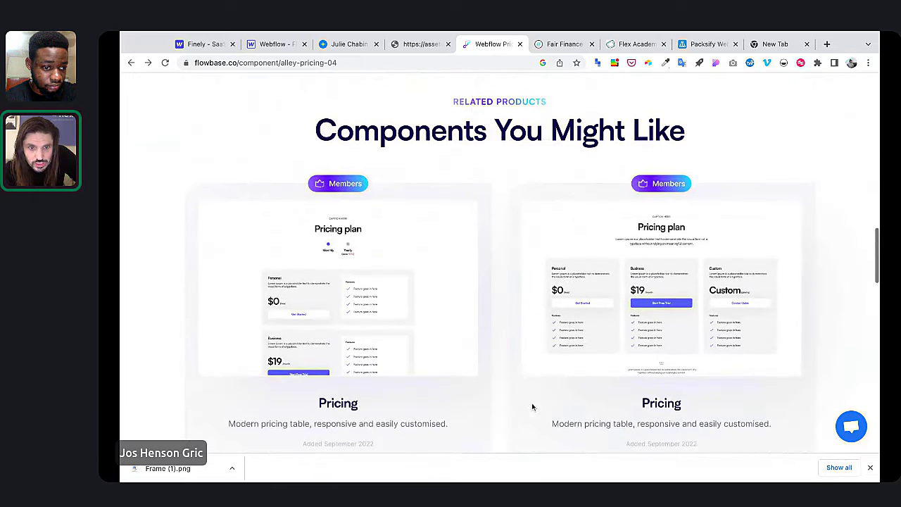
pyautogui.click(618, 323)
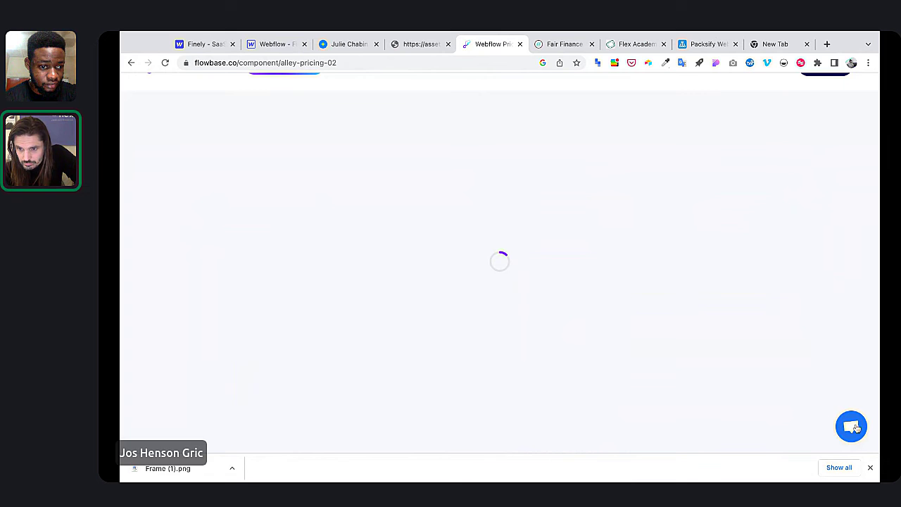
pyautogui.scroll(-3, 432, 359)
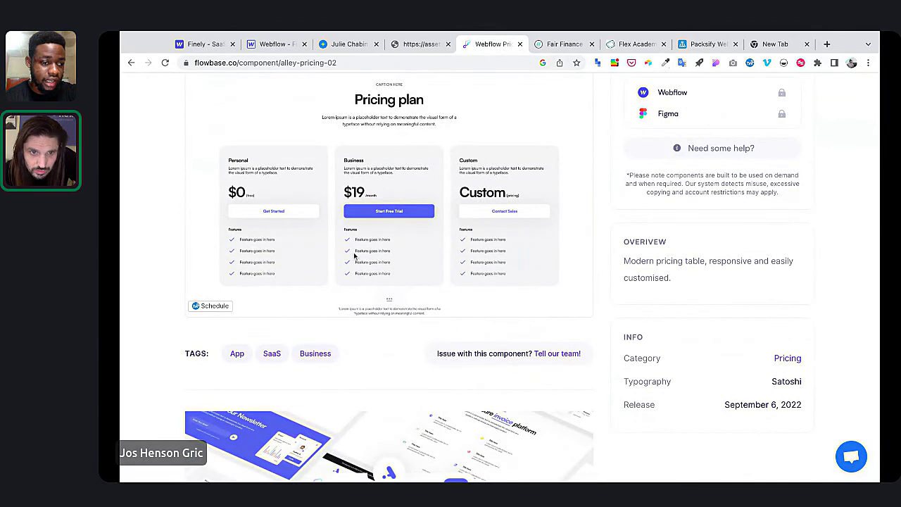
pyautogui.scroll(2, 356, 249)
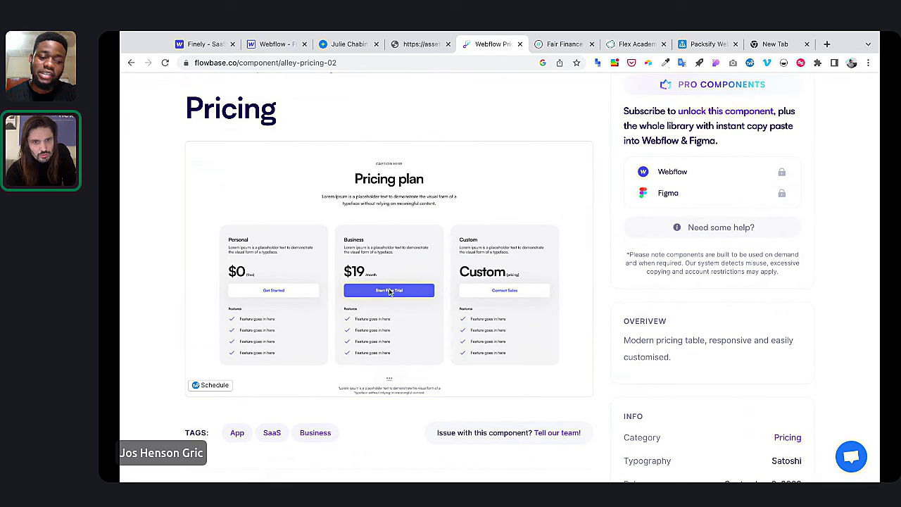
pyautogui.scroll(1, 405, 295)
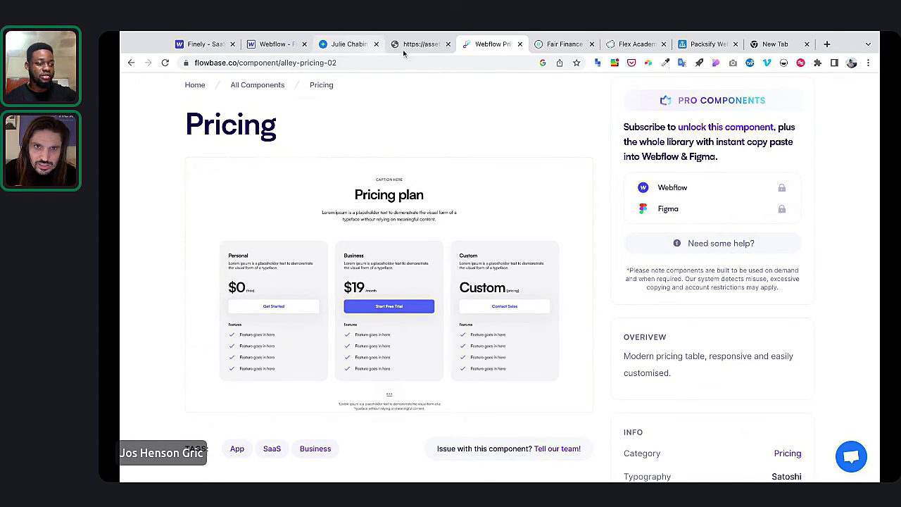
pyautogui.click(302, 49)
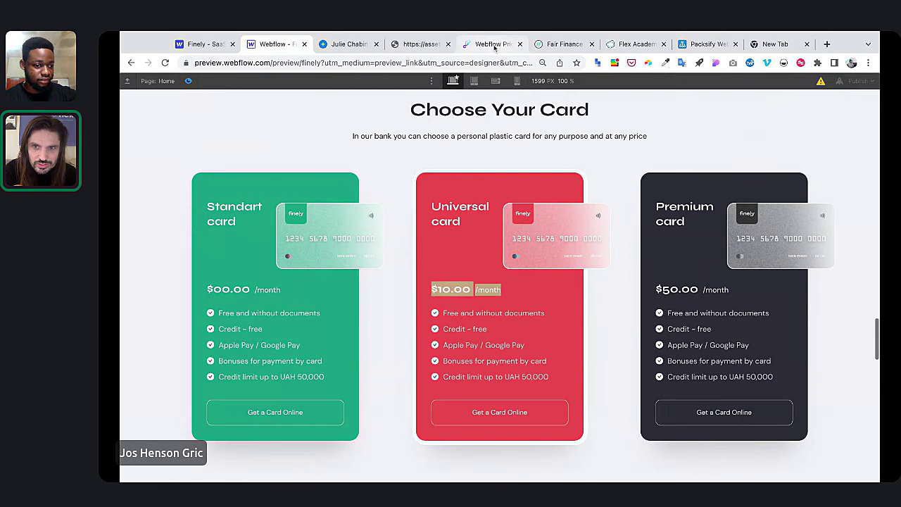
pyautogui.hotkey('ctrl', '-')
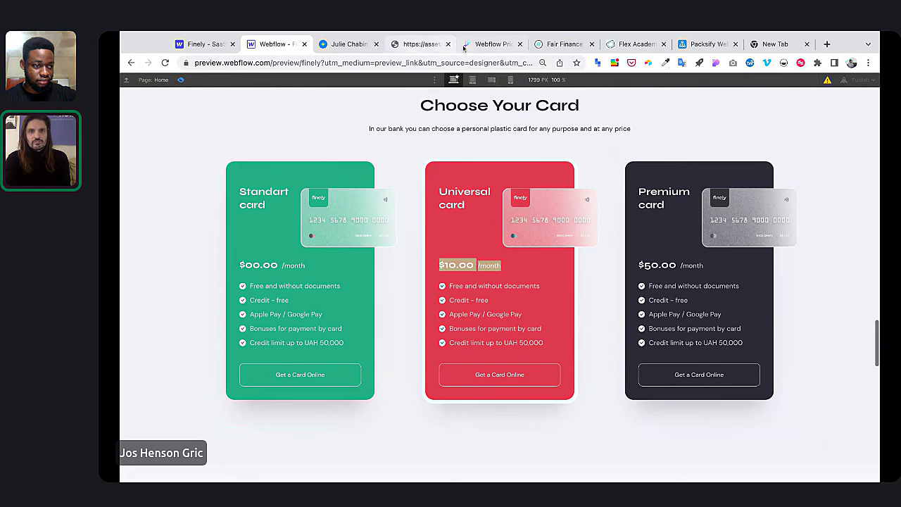
pyautogui.click(485, 45)
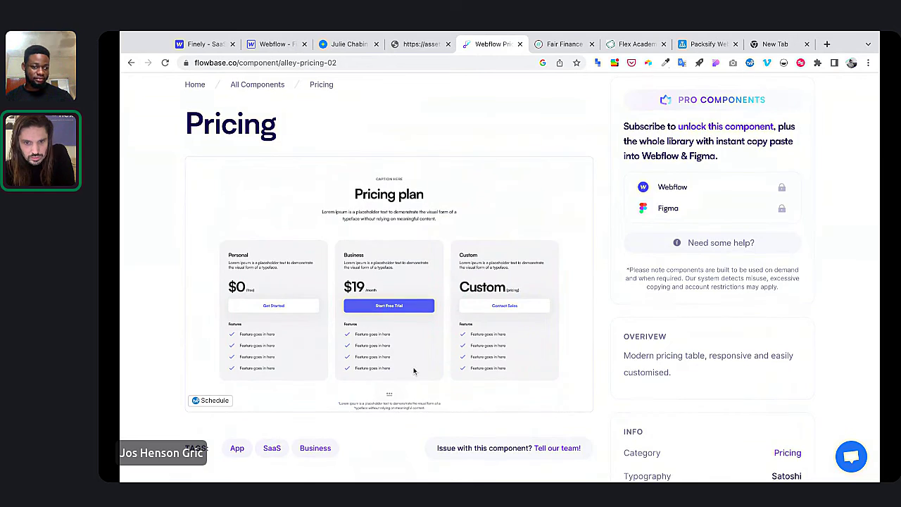
# - View the Monthly/Yearly Pricing plan component full-size among related components, then close it
pyautogui.scroll(-5, 414, 369)
pyautogui.scroll(-12, 413, 370)
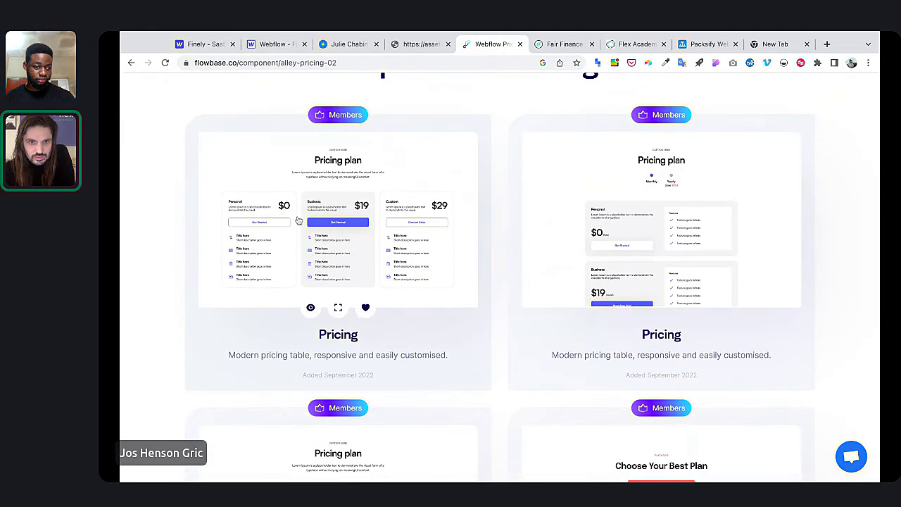
pyautogui.scroll(-1, 681, 262)
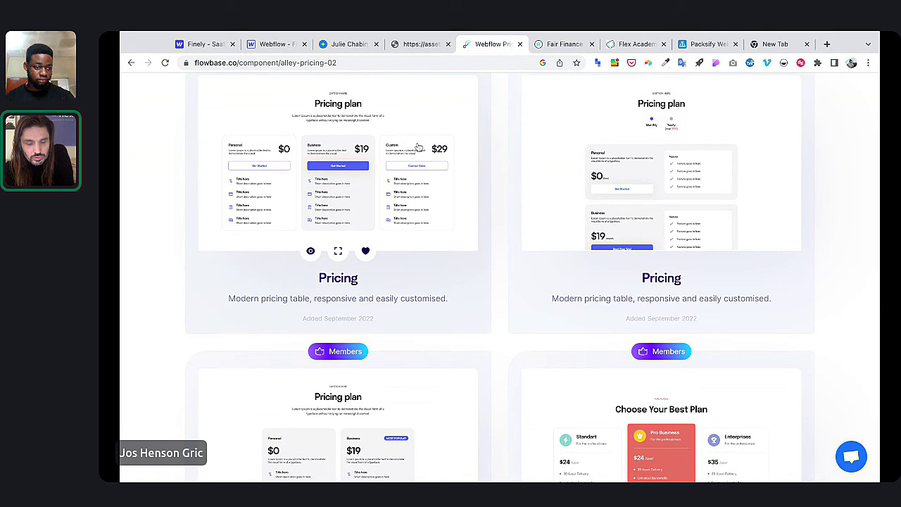
pyautogui.scroll(-3, 443, 310)
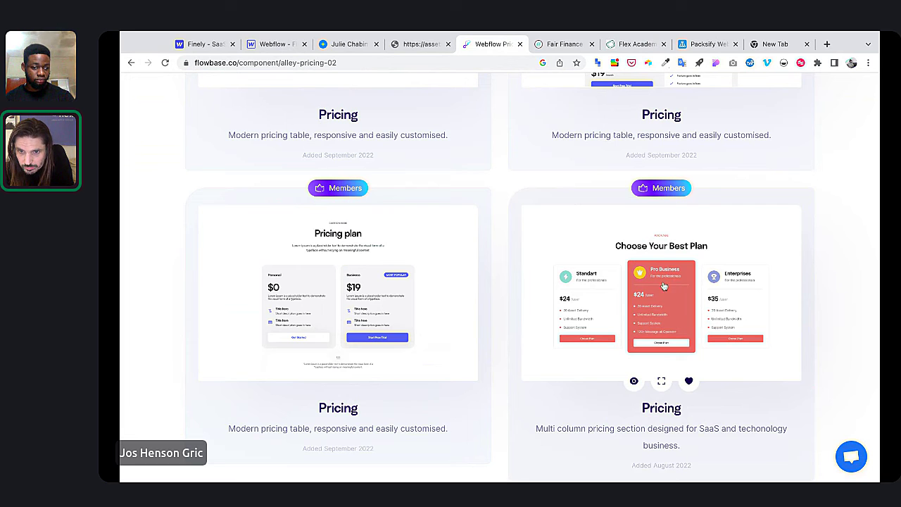
pyautogui.scroll(-4, 695, 300)
pyautogui.scroll(8, 695, 300)
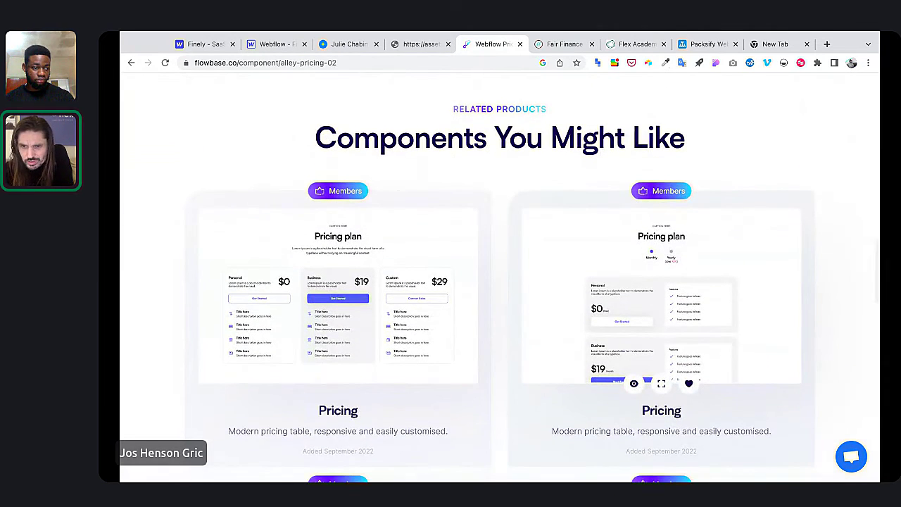
pyautogui.click(661, 384)
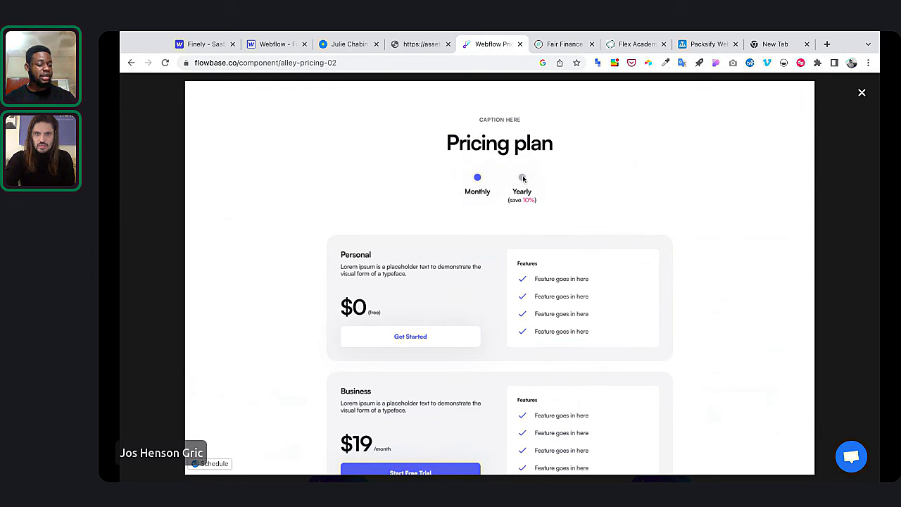
pyautogui.click(861, 92)
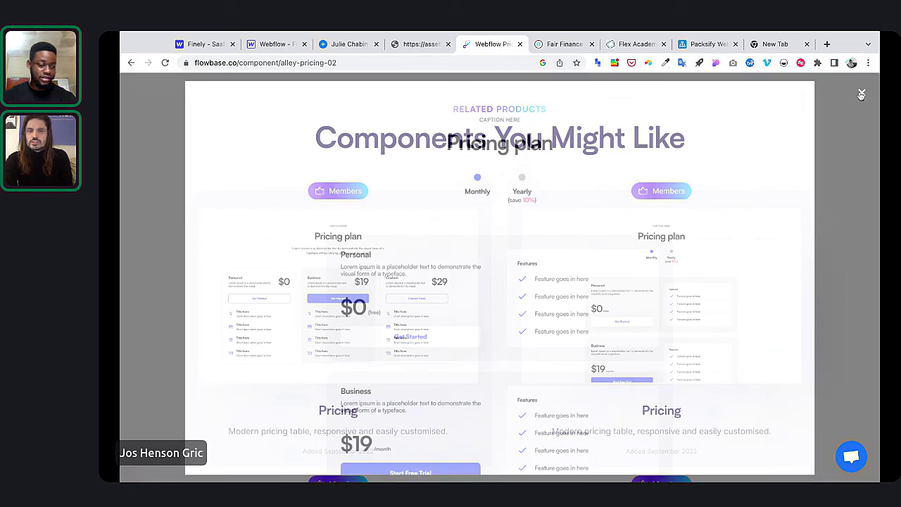
# - Go to the Flowbase login page
pyautogui.scroll(-4, 577, 285)
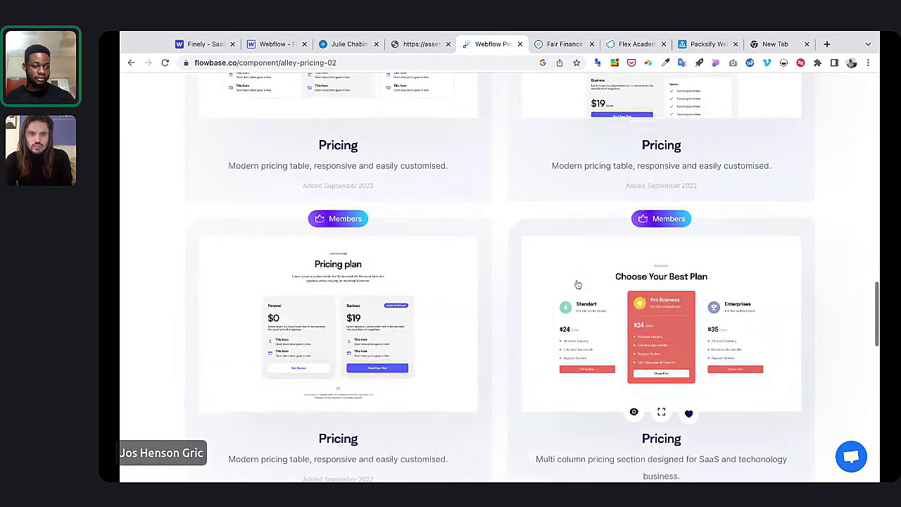
pyautogui.scroll(15, 577, 285)
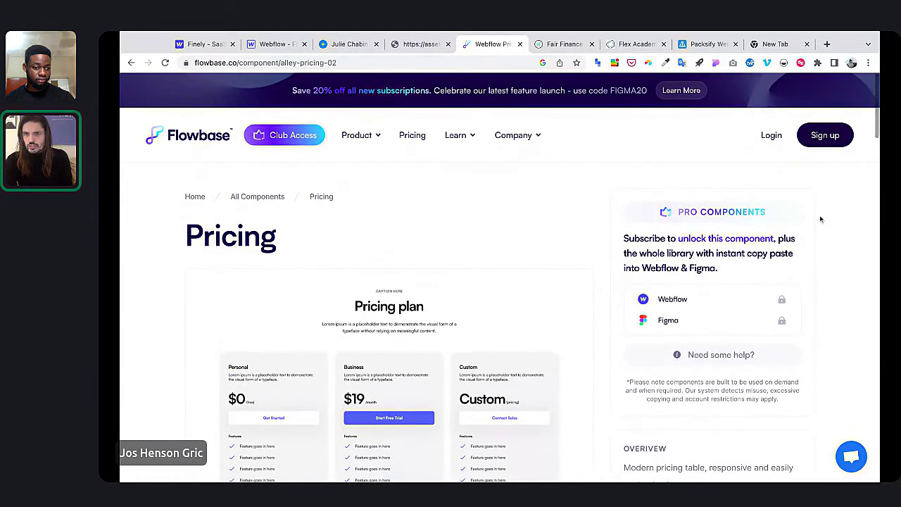
pyautogui.click(769, 139)
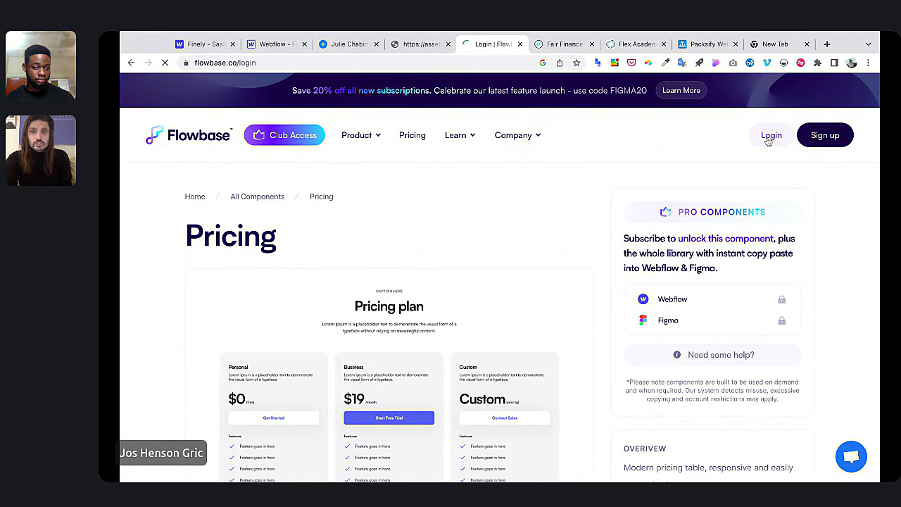
# - Show the Finely preview's 'Request a call back?' contact form section
pyautogui.click(416, 45)
pyautogui.click(272, 45)
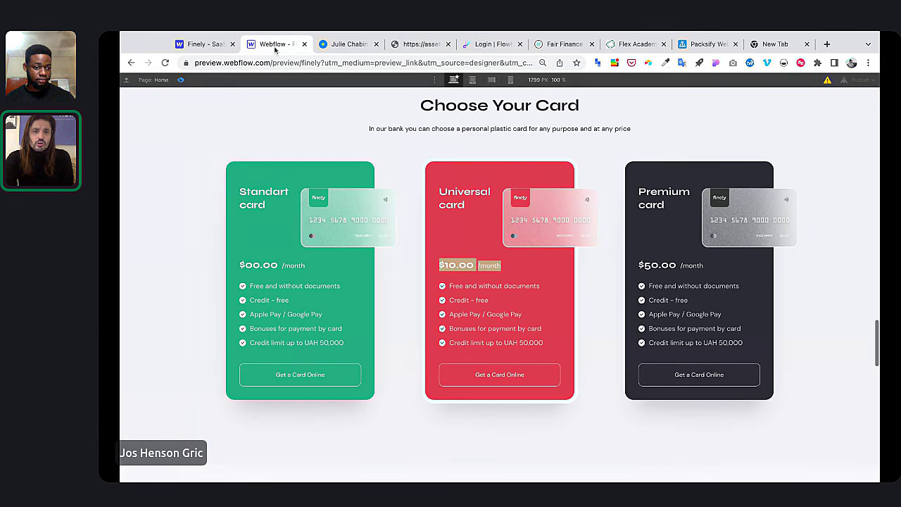
pyautogui.scroll(-15, 609, 395)
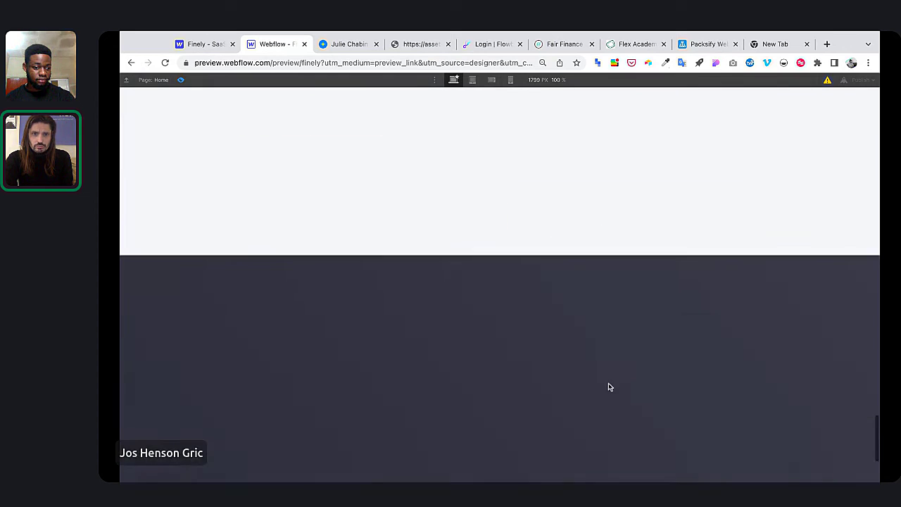
pyautogui.scroll(1, 609, 386)
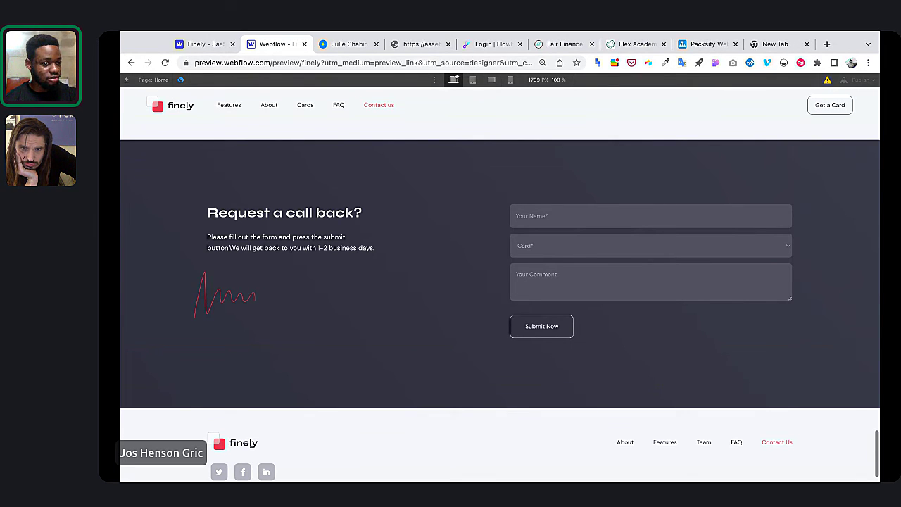
pyautogui.click(357, 47)
pyautogui.click(286, 52)
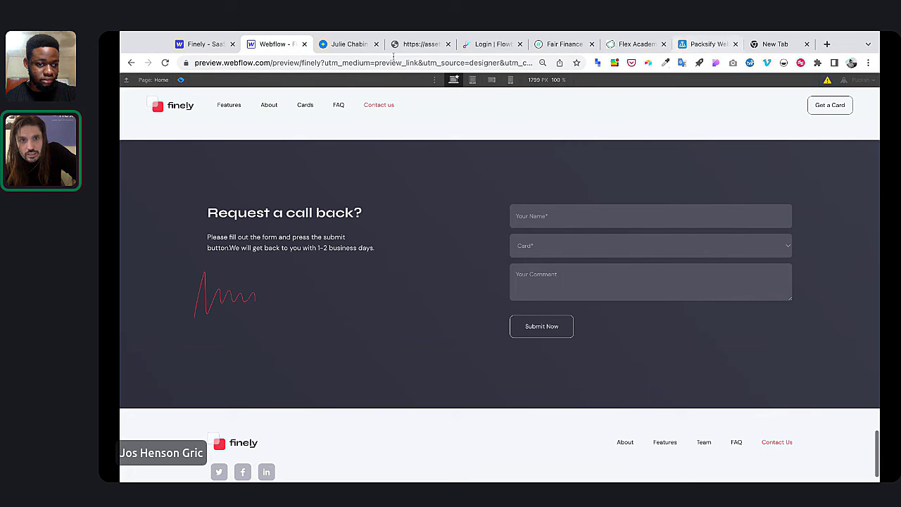
# - Return to the Flowbase login page and start entering the account e-mail
pyautogui.click(493, 43)
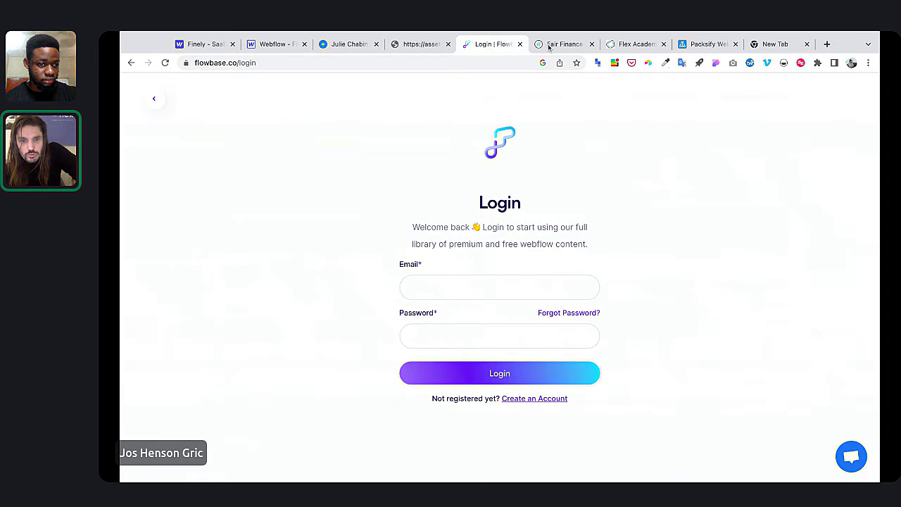
pyautogui.click(553, 45)
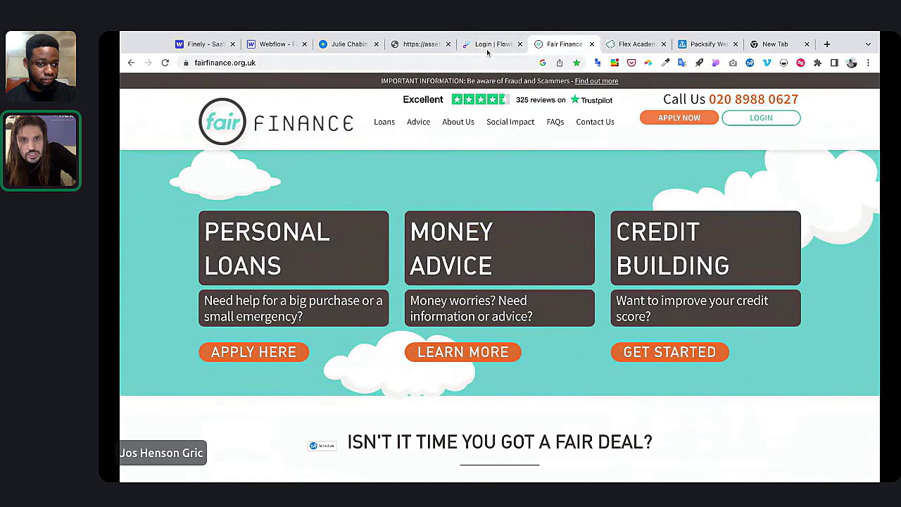
pyautogui.click(487, 50)
pyautogui.click(479, 282)
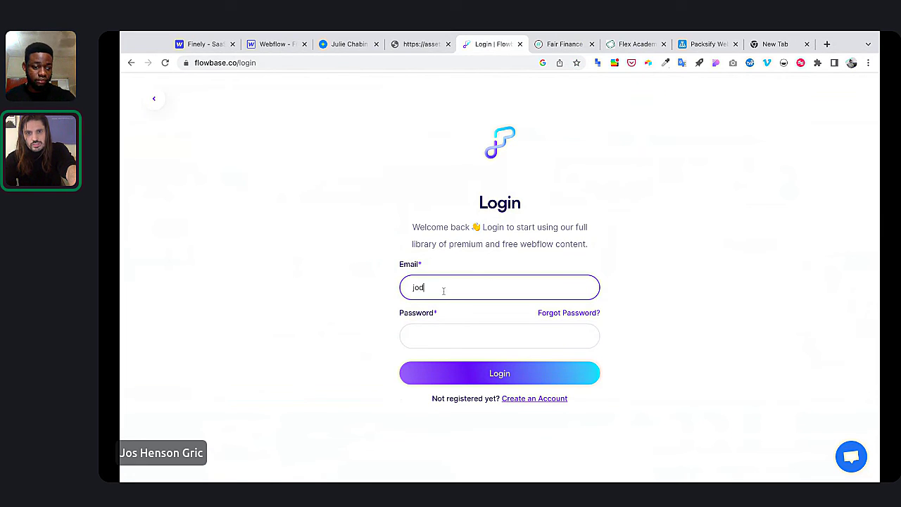
# - Create a Flowbase account with the user's full name, e-mail and saved password
pyautogui.click(519, 401)
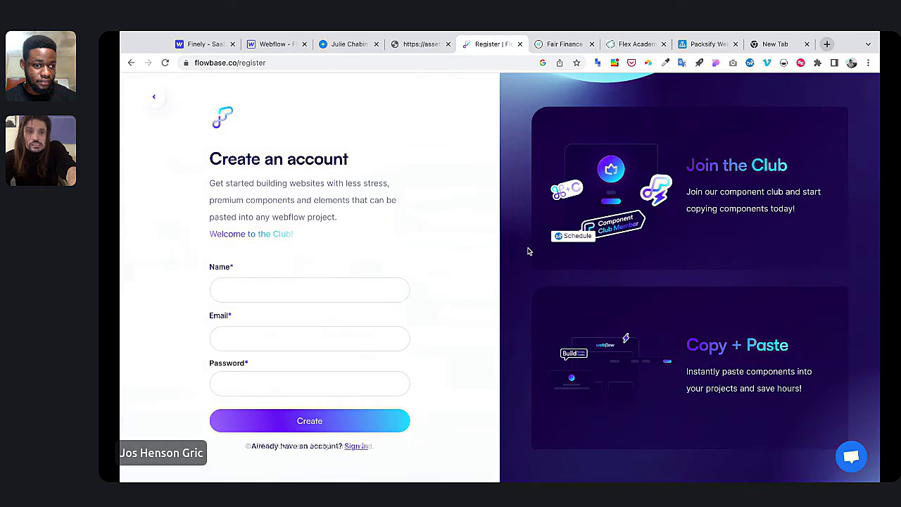
pyautogui.click(264, 290)
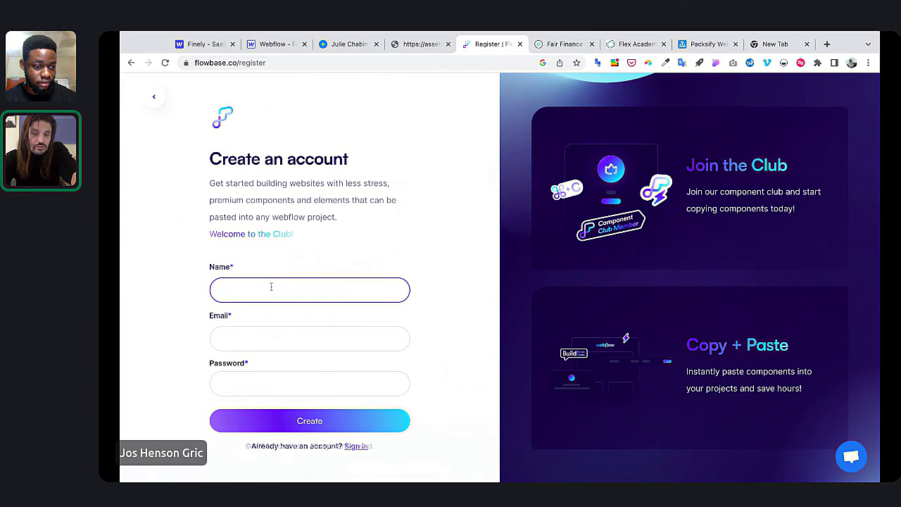
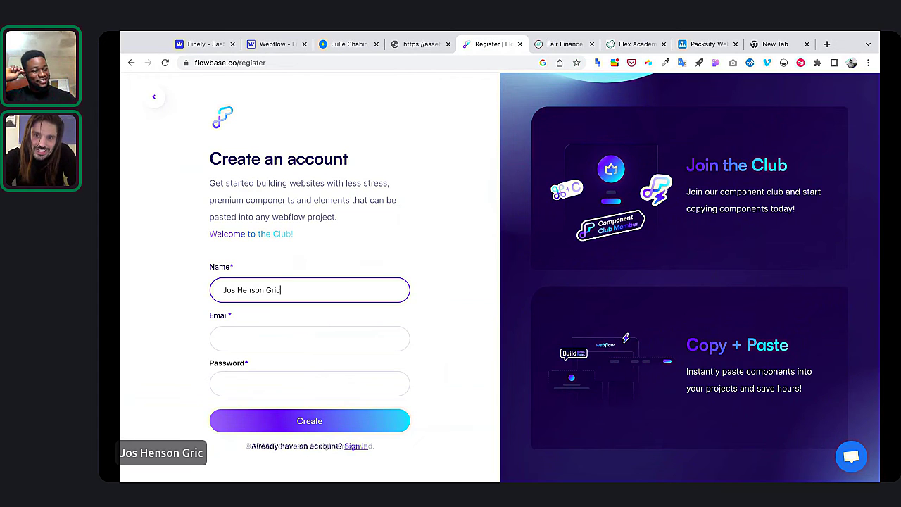
pyautogui.click(224, 338)
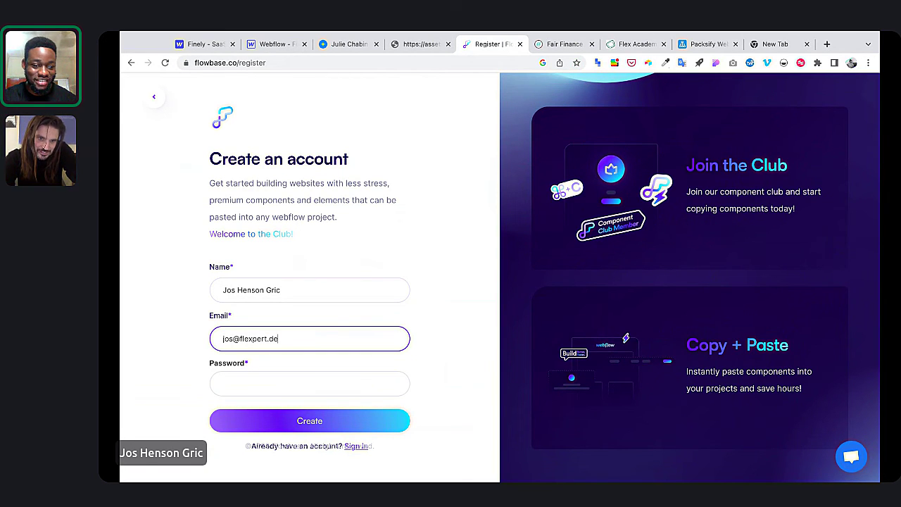
pyautogui.click(224, 384)
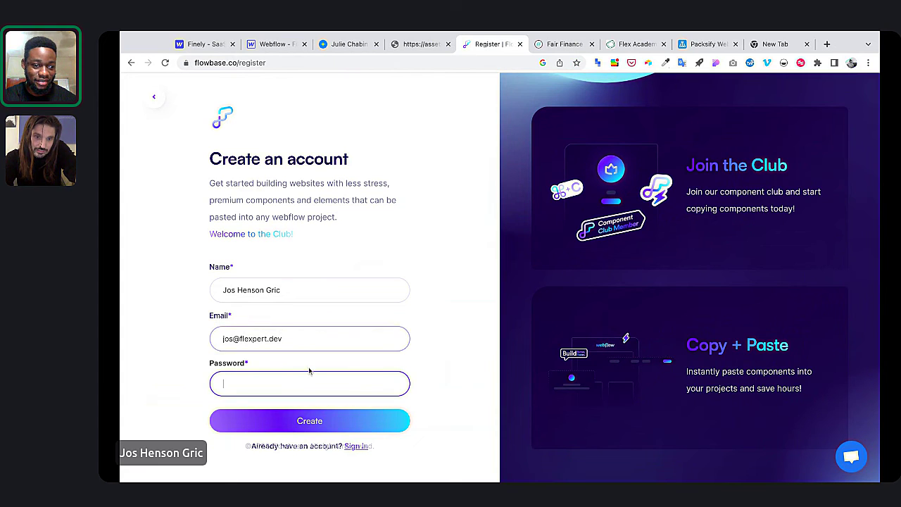
pyautogui.click(312, 405)
pyautogui.click(301, 421)
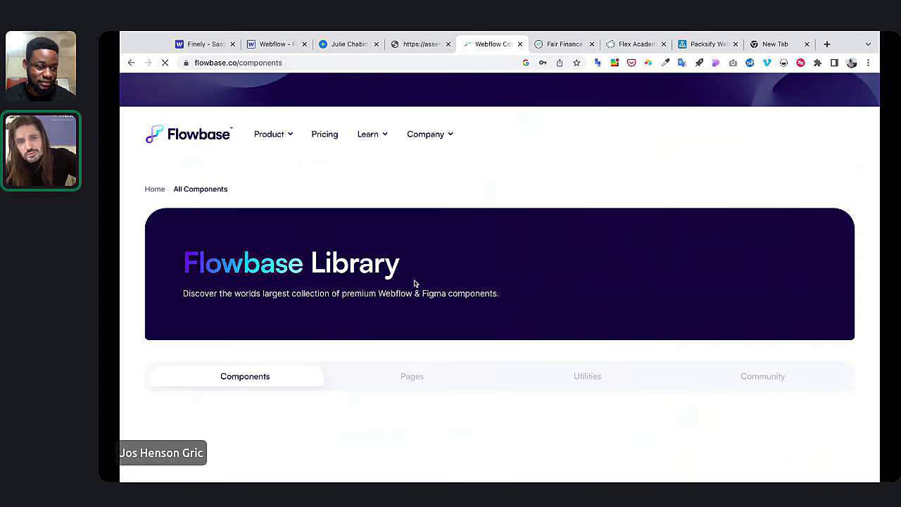
# - Tick Multi Step Forms, then the FAQ category, in the component library filters
pyautogui.scroll(-3, 451, 286)
pyautogui.scroll(-5, 452, 285)
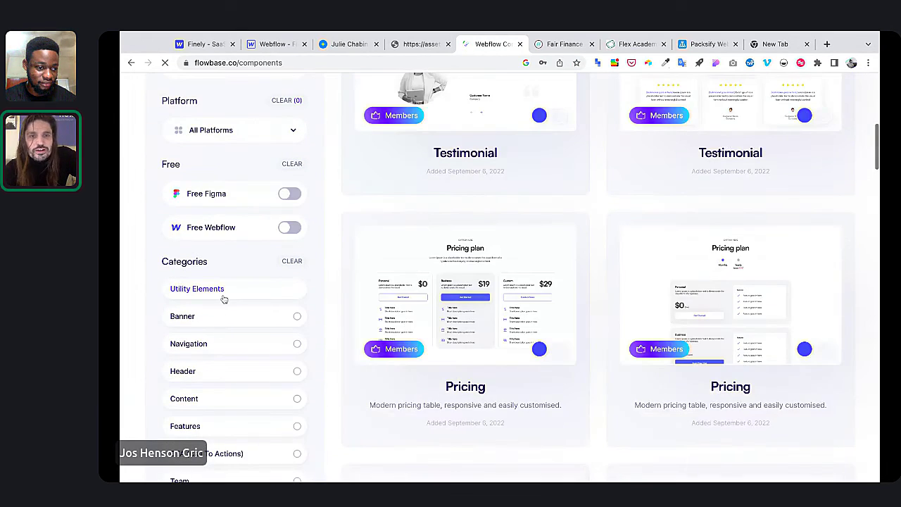
pyautogui.scroll(-4, 264, 270)
pyautogui.scroll(-10, 307, 300)
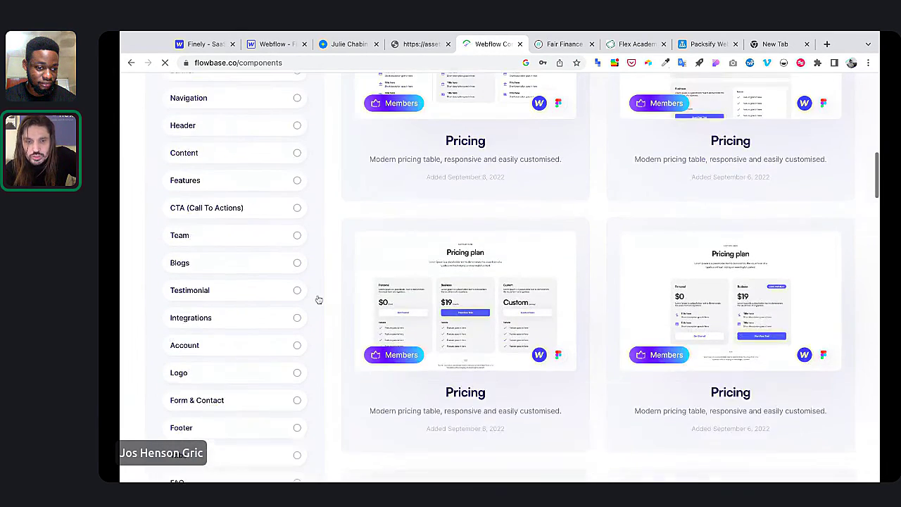
pyautogui.scroll(2, 412, 329)
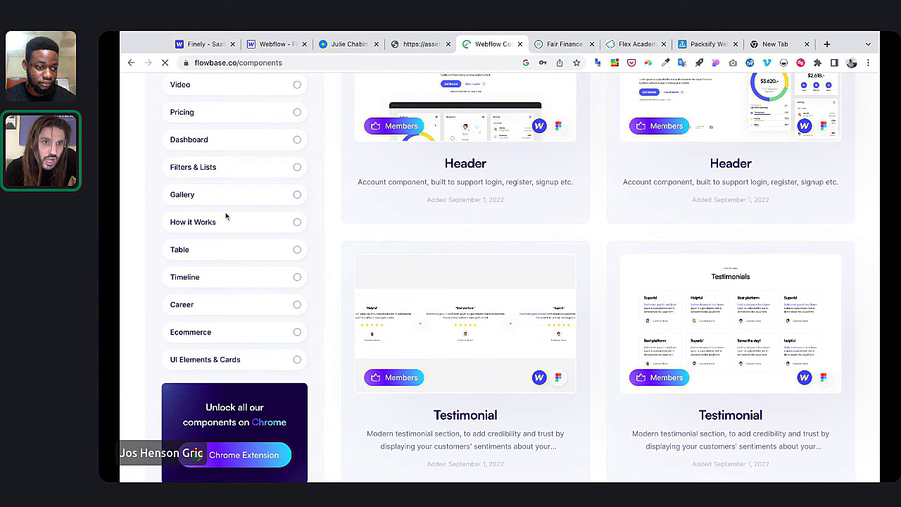
pyautogui.scroll(1, 225, 215)
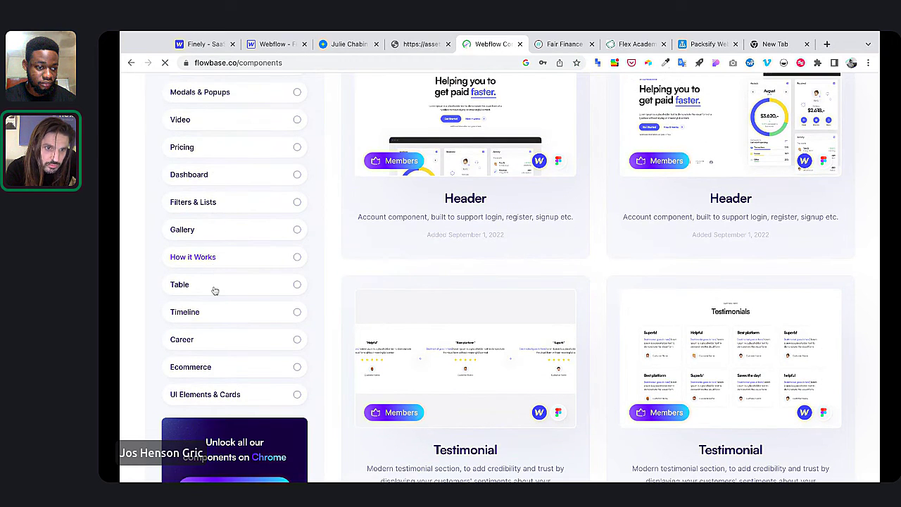
pyautogui.scroll(3, 215, 291)
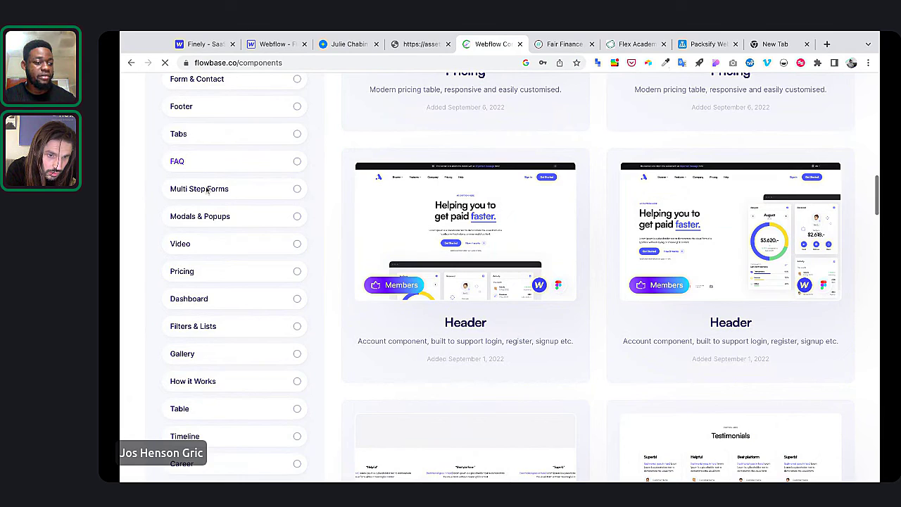
pyautogui.scroll(1, 207, 191)
pyautogui.click(207, 192)
pyautogui.scroll(2, 215, 161)
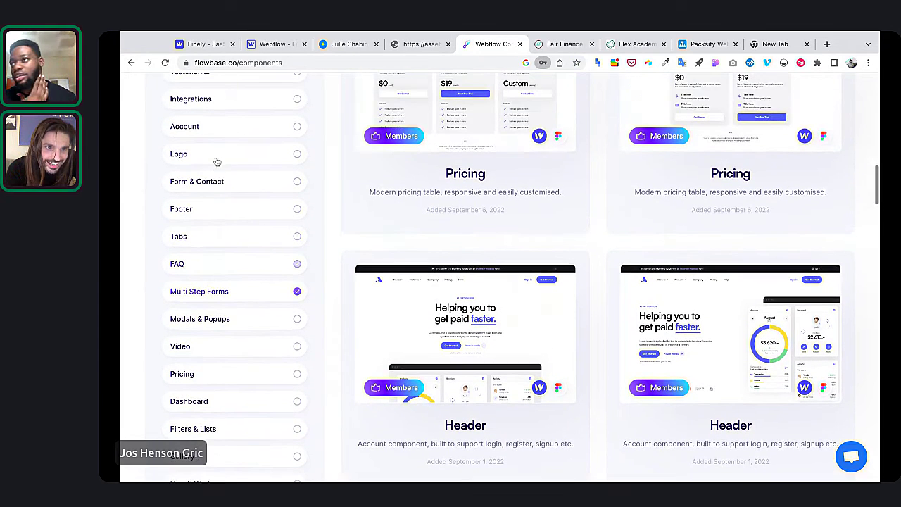
pyautogui.click(215, 181)
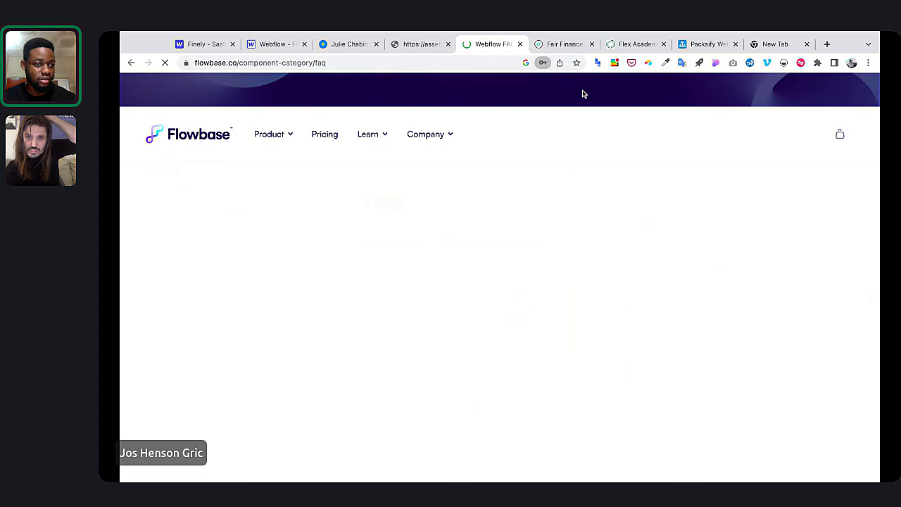
# - Filter the FAQ component listing by the Header category
pyautogui.scroll(-3, 471, 360)
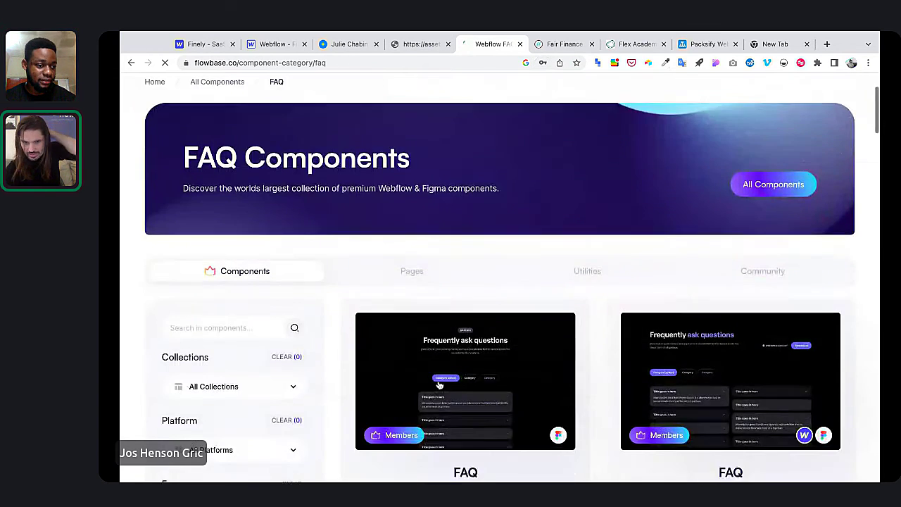
pyautogui.scroll(-7, 192, 317)
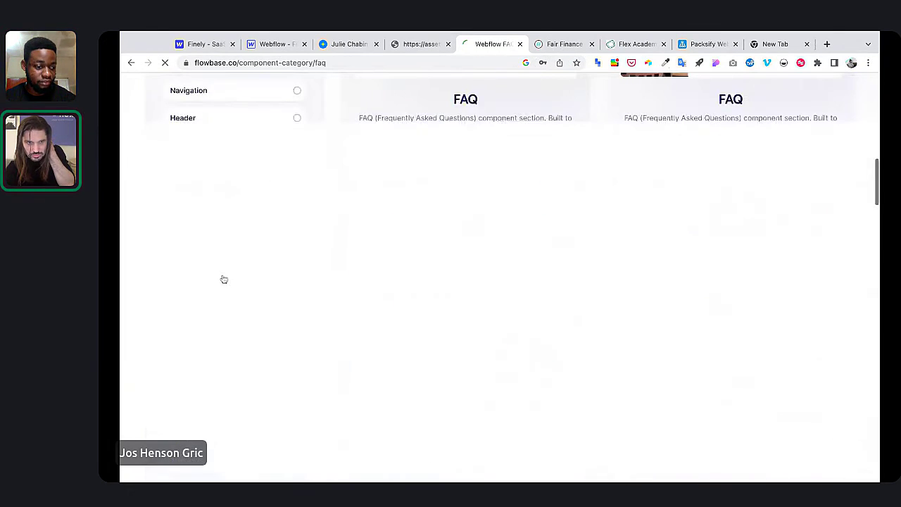
pyautogui.scroll(1, 219, 234)
pyautogui.scroll(2, 219, 228)
pyautogui.scroll(-2, 228, 296)
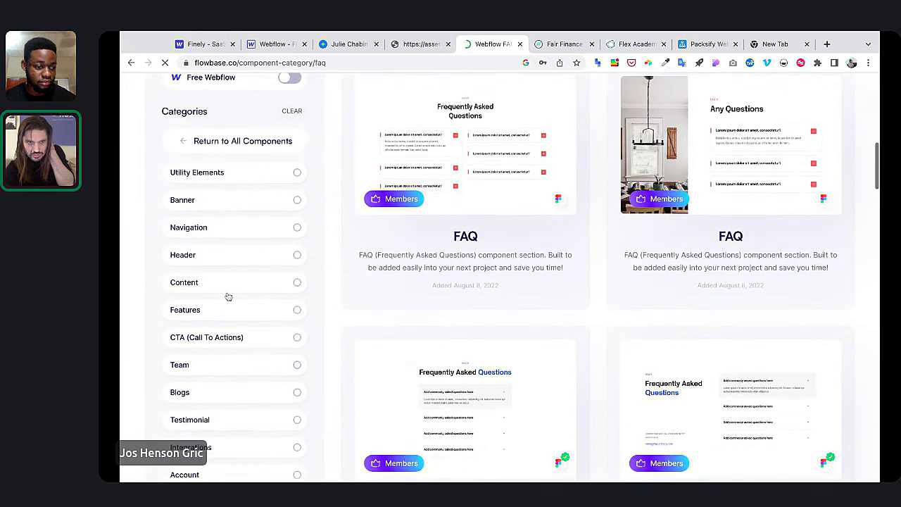
pyautogui.click(224, 222)
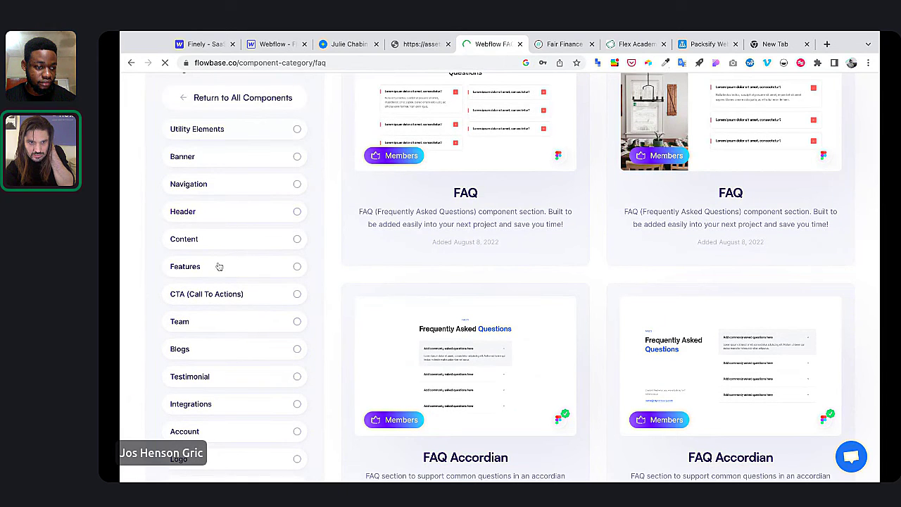
# - Add the Features filter and load the Form & Contact category
pyautogui.scroll(-1, 227, 338)
pyautogui.scroll(-2, 228, 339)
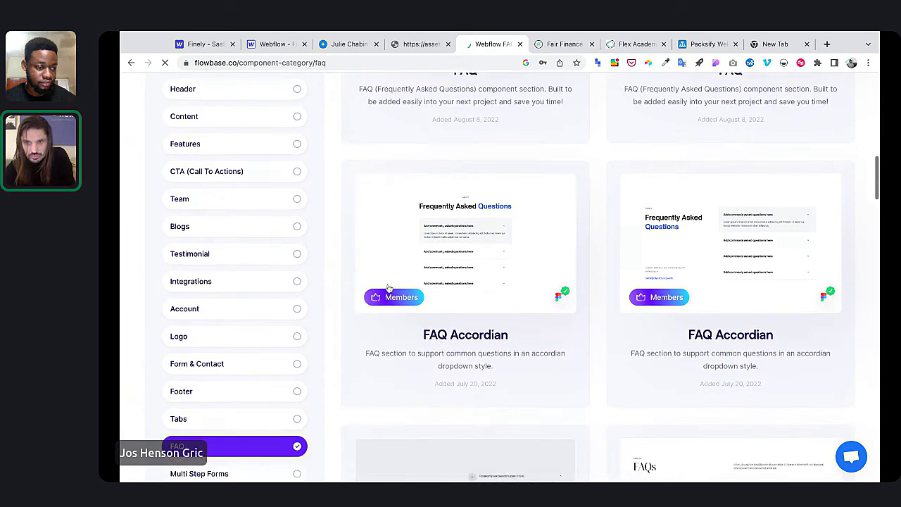
pyautogui.scroll(3, 392, 282)
pyautogui.scroll(3, 446, 244)
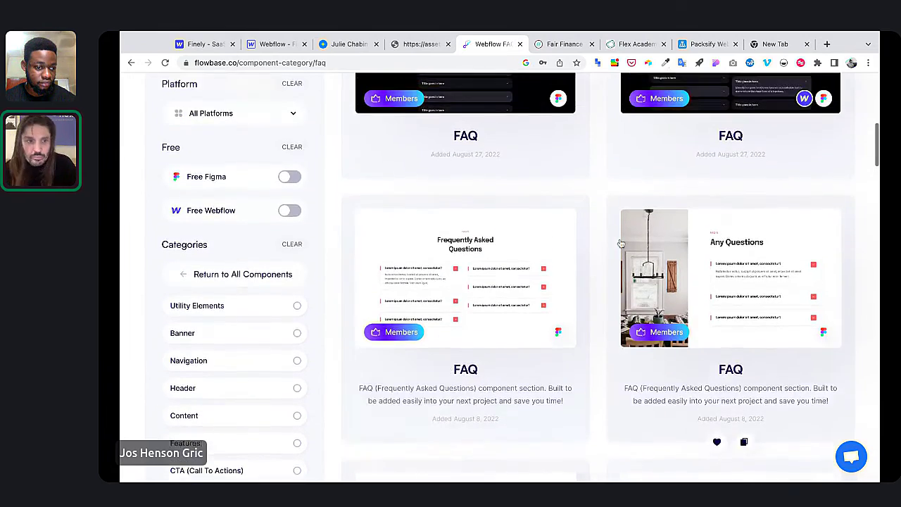
pyautogui.scroll(-2, 270, 315)
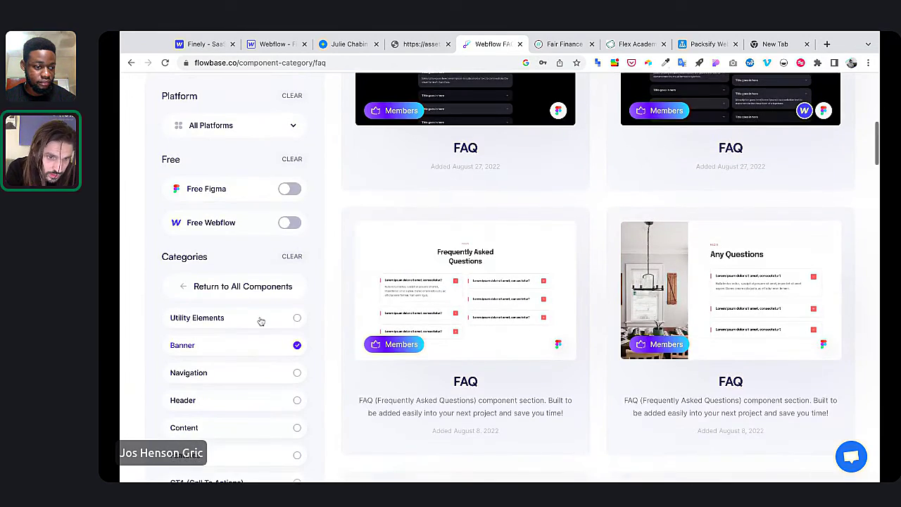
pyautogui.scroll(-2, 264, 318)
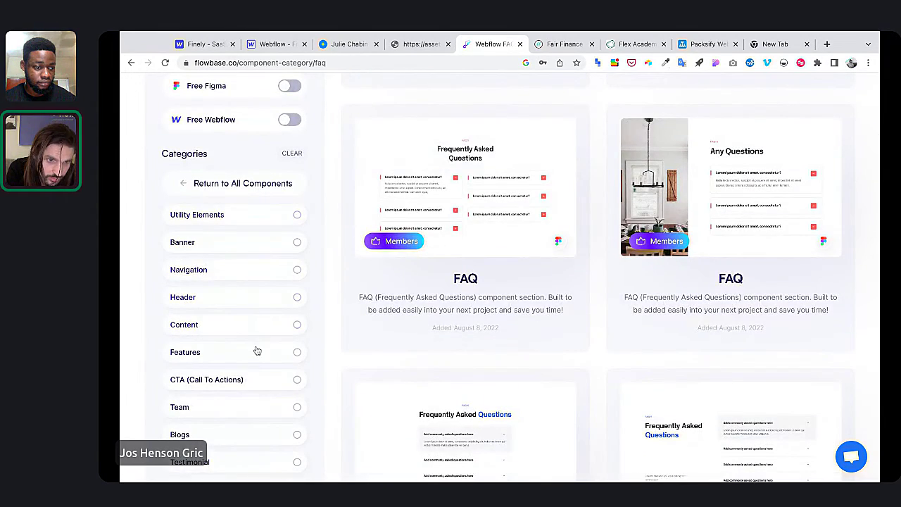
pyautogui.click(257, 350)
pyautogui.scroll(-3, 257, 351)
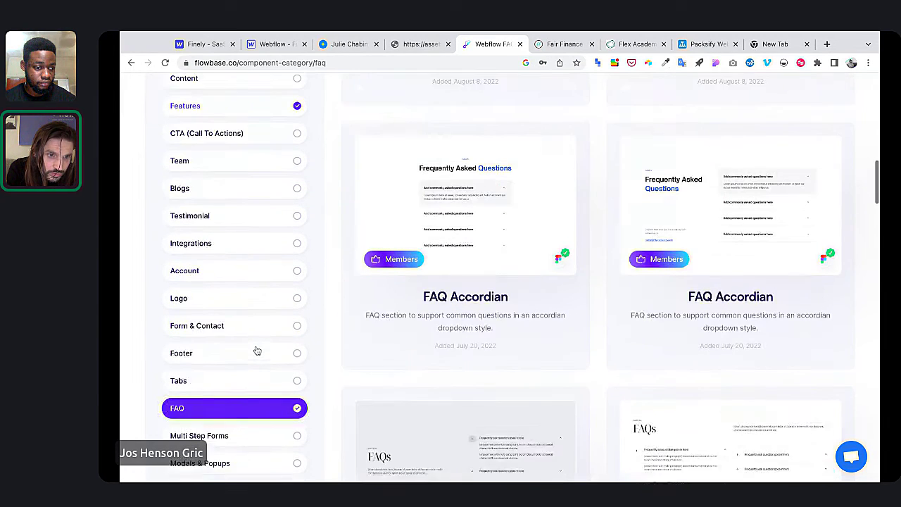
pyautogui.scroll(-1, 257, 351)
pyautogui.scroll(-1, 219, 318)
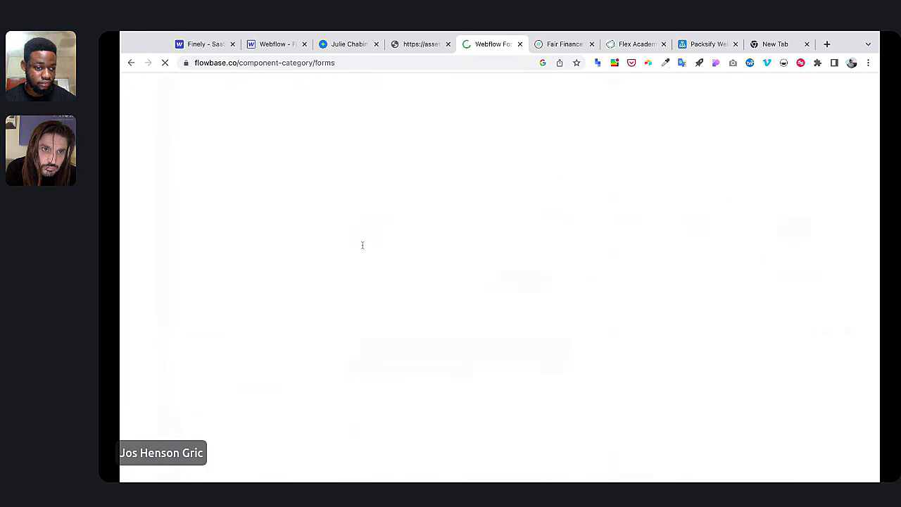
# - Open the gully-contact-04 Contact Form component from the Form & Contact listing
pyautogui.scroll(-2, 477, 222)
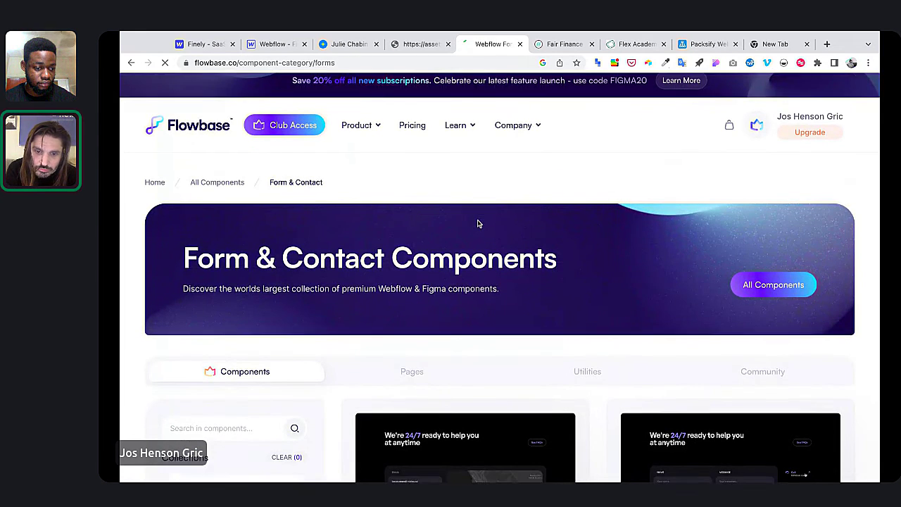
pyautogui.scroll(-7, 478, 222)
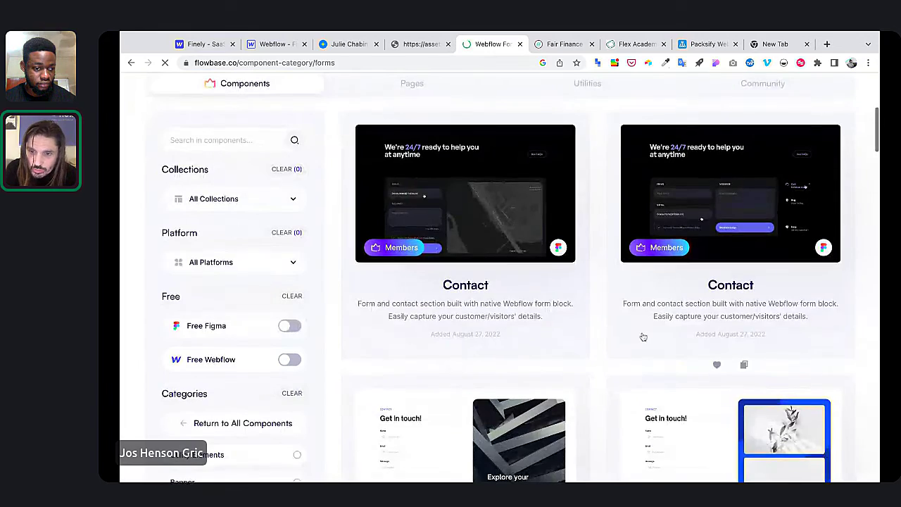
pyautogui.scroll(-5, 643, 338)
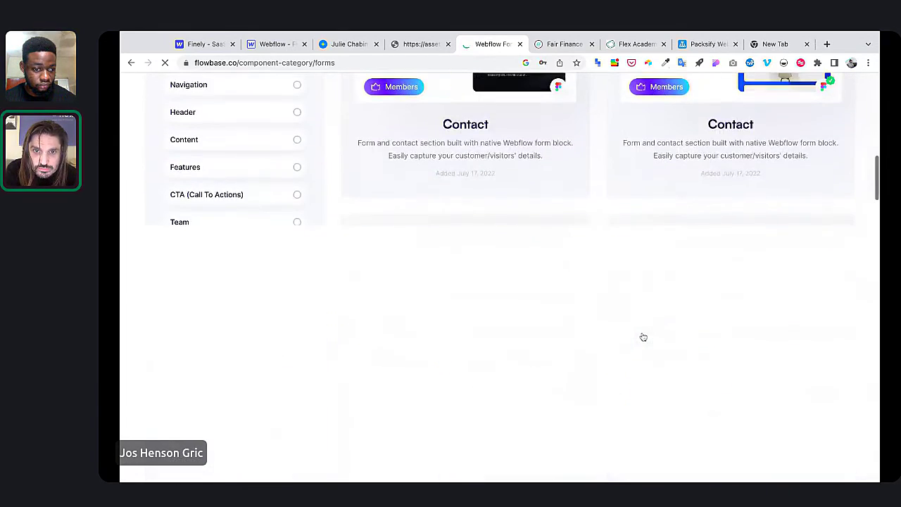
pyautogui.scroll(3, 644, 338)
pyautogui.scroll(4, 644, 338)
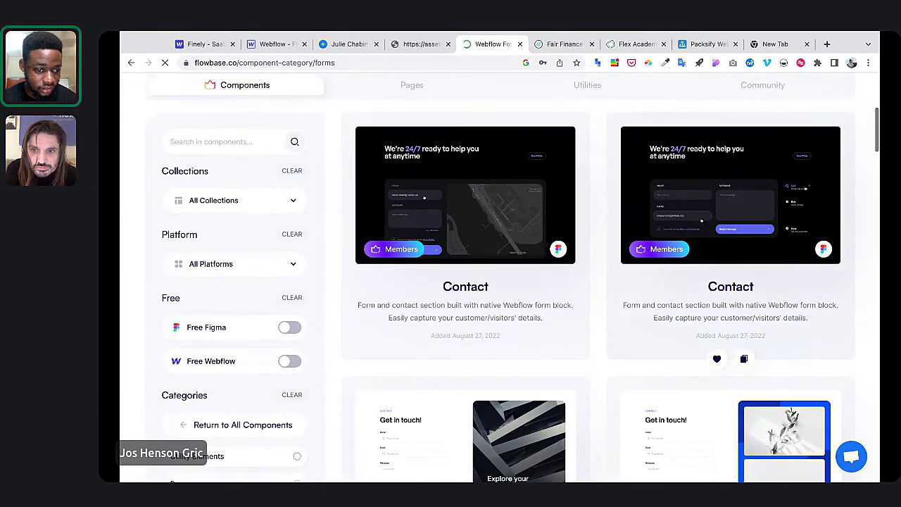
pyautogui.scroll(-8, 644, 338)
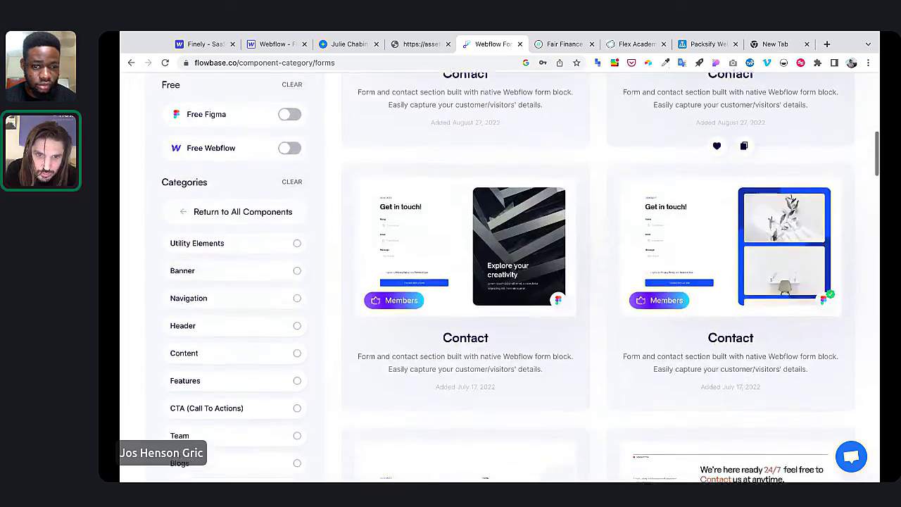
pyautogui.scroll(-3, 644, 338)
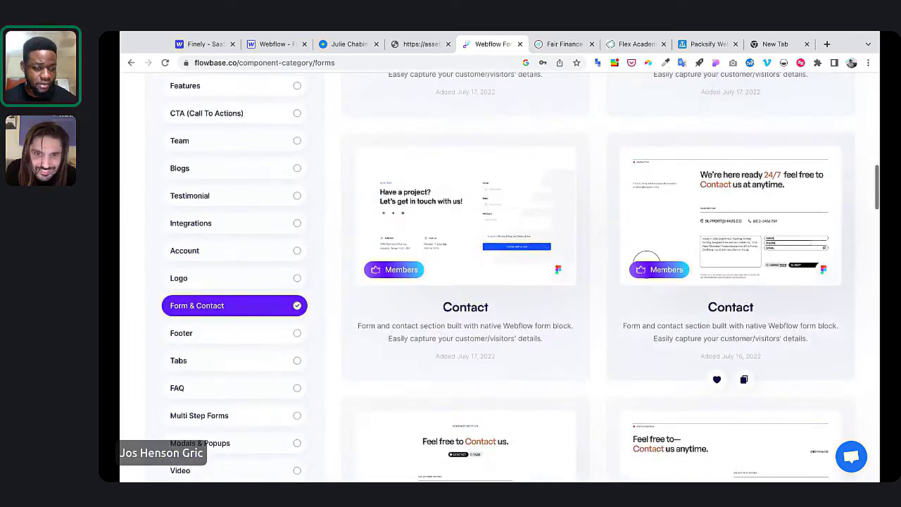
pyautogui.scroll(-7, 646, 243)
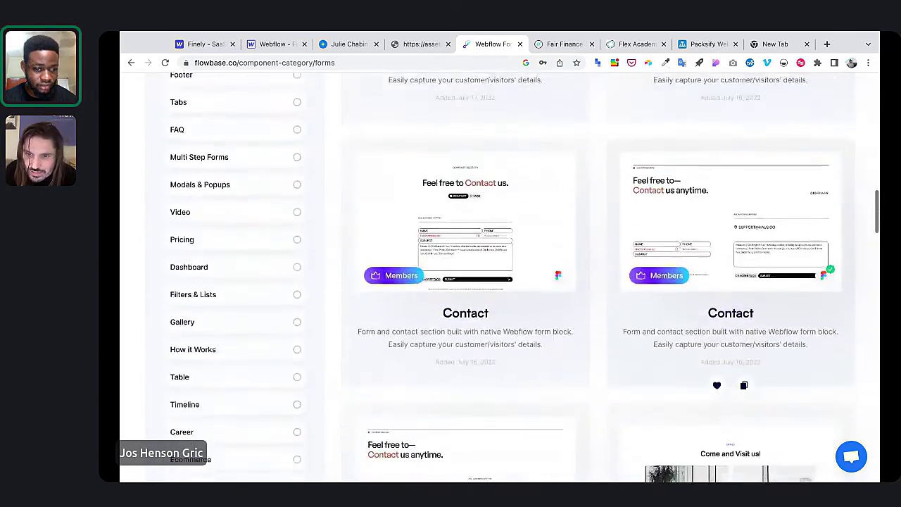
pyautogui.scroll(-9, 731, 282)
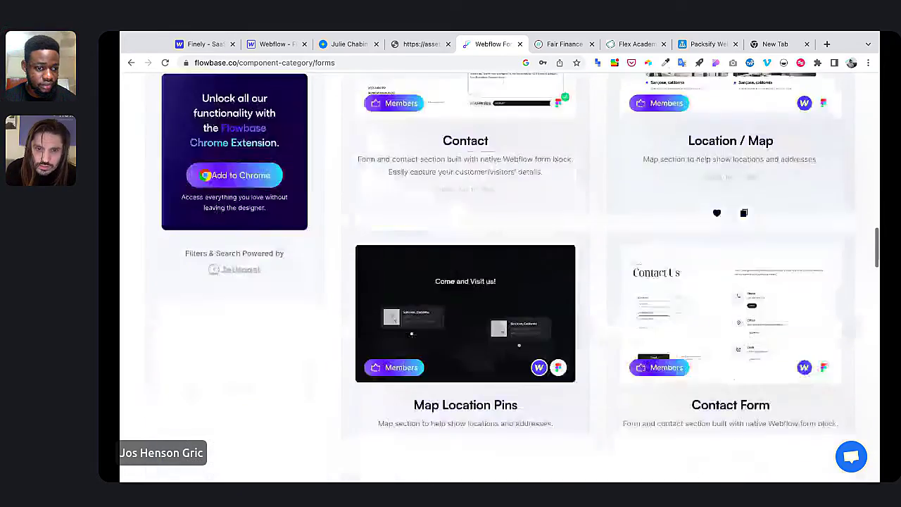
pyautogui.scroll(-2, 731, 282)
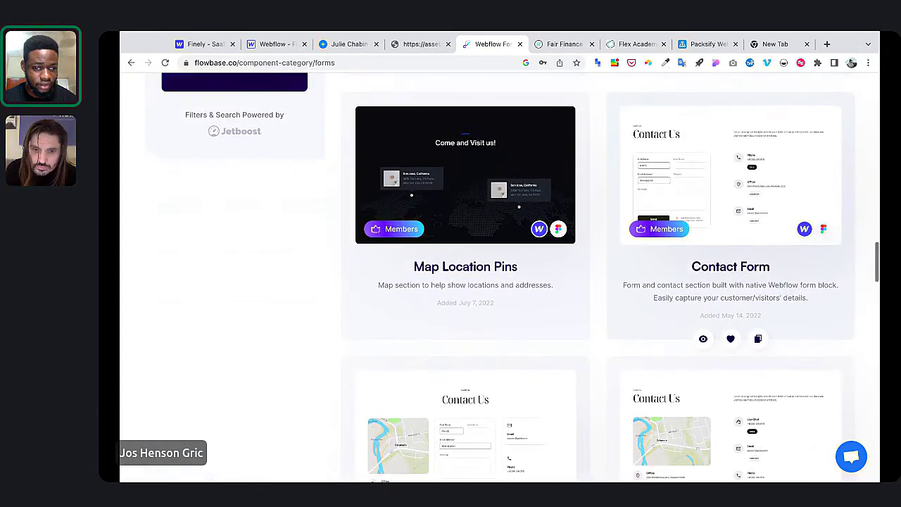
pyautogui.scroll(-7, 731, 282)
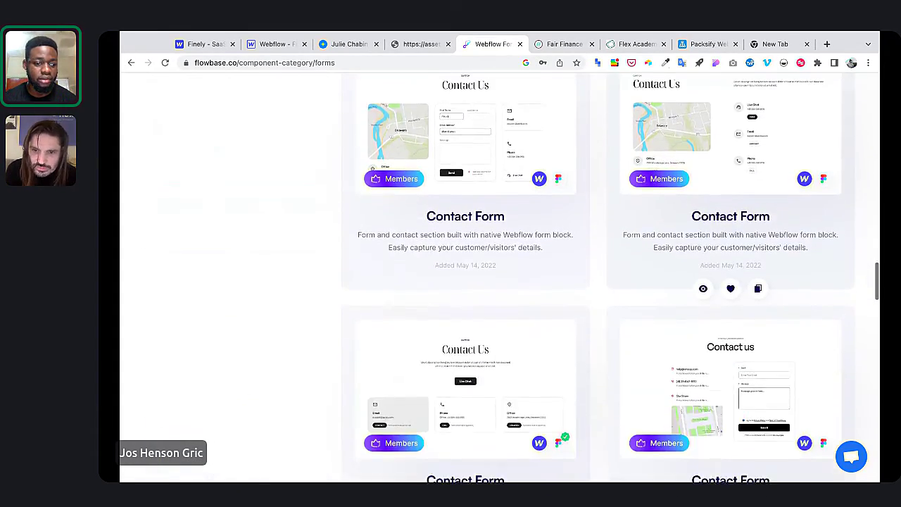
pyautogui.scroll(8, 637, 262)
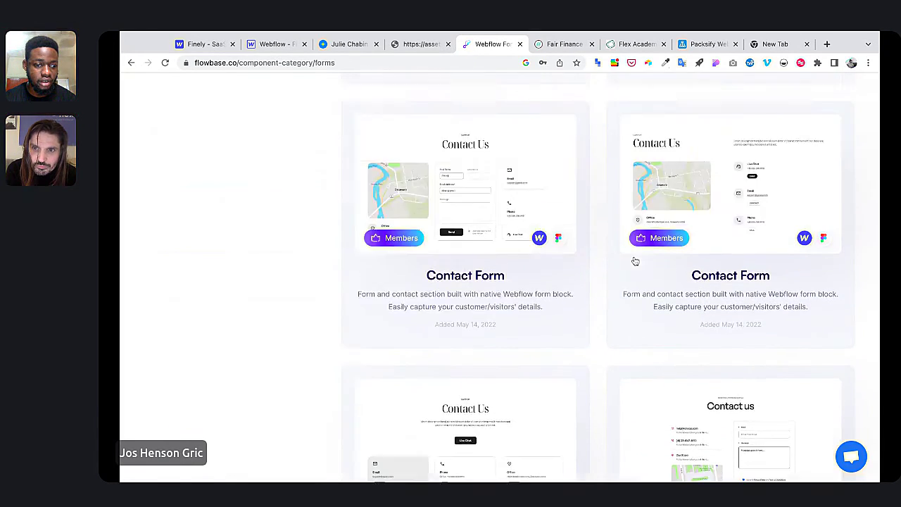
pyautogui.scroll(7, 605, 192)
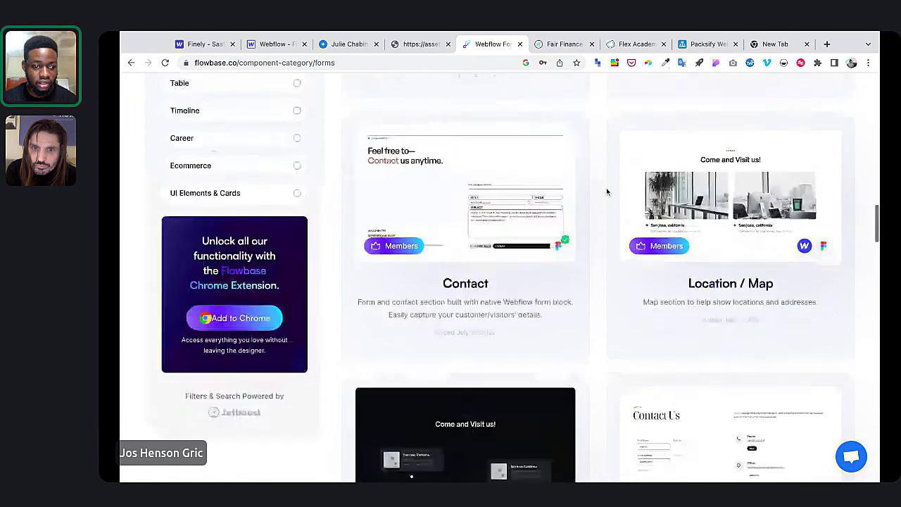
pyautogui.scroll(-3, 499, 430)
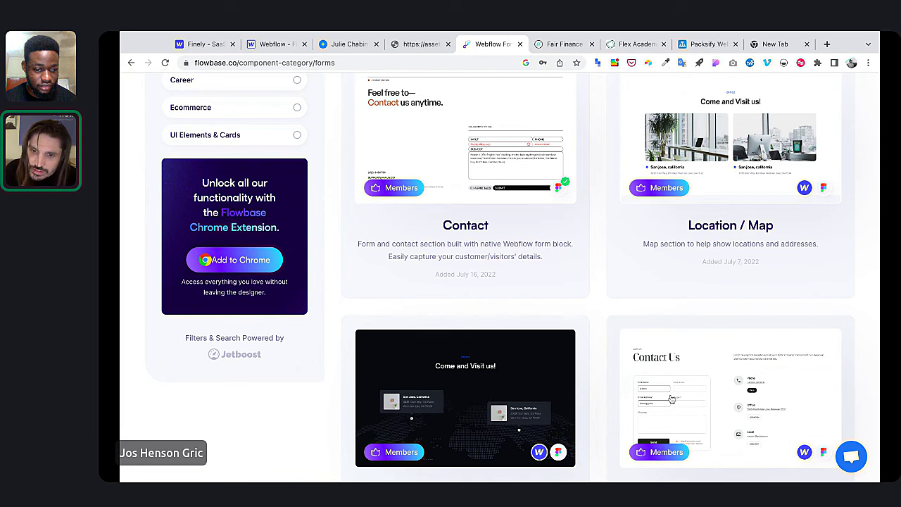
pyautogui.click(672, 400)
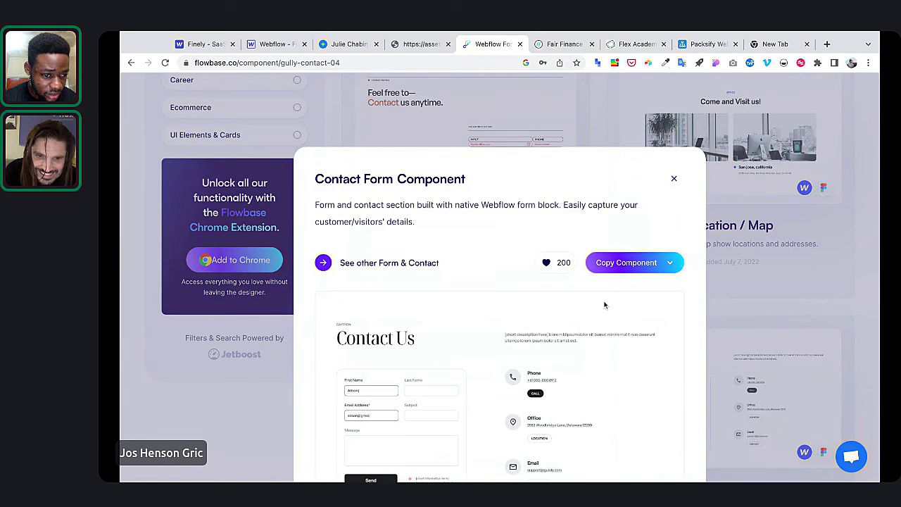
# - Choose the locked Webflow copy option, leading to the Flowbase Club page
pyautogui.scroll(-1, 493, 320)
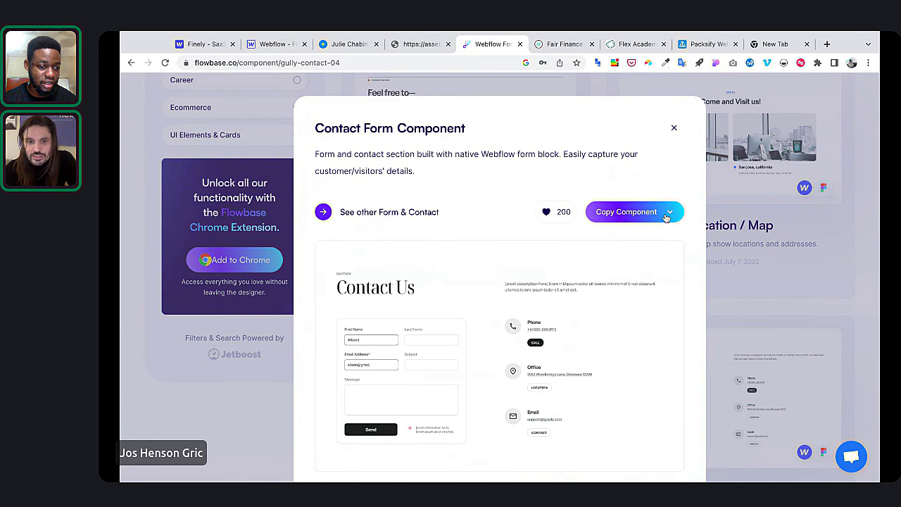
pyautogui.scroll(-2, 666, 218)
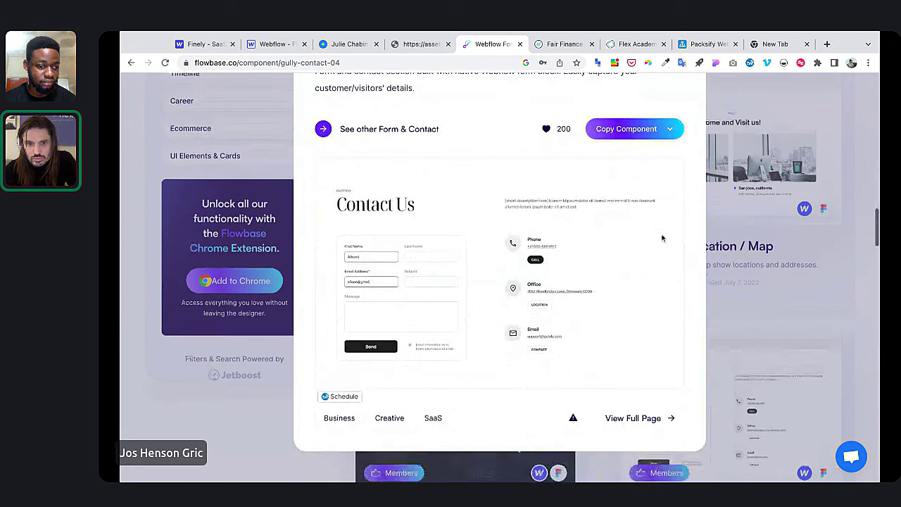
pyautogui.scroll(2, 662, 240)
pyautogui.click(661, 220)
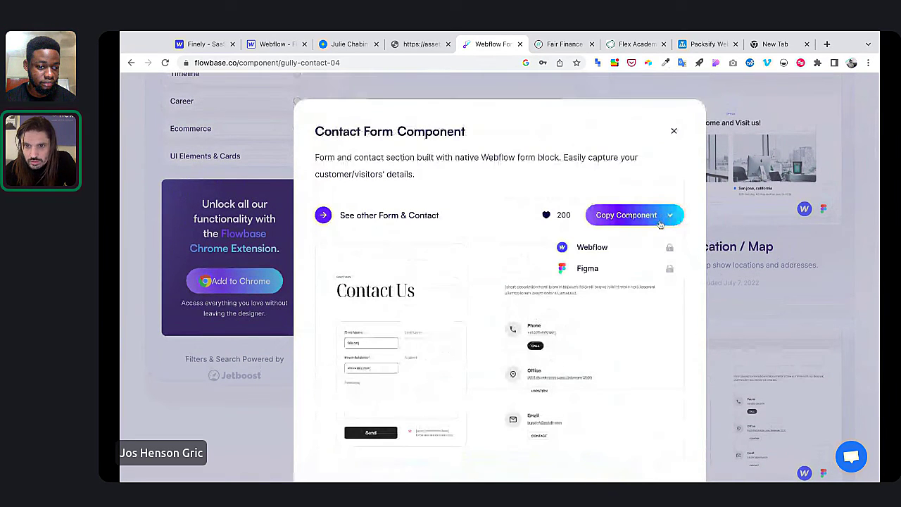
pyautogui.click(641, 253)
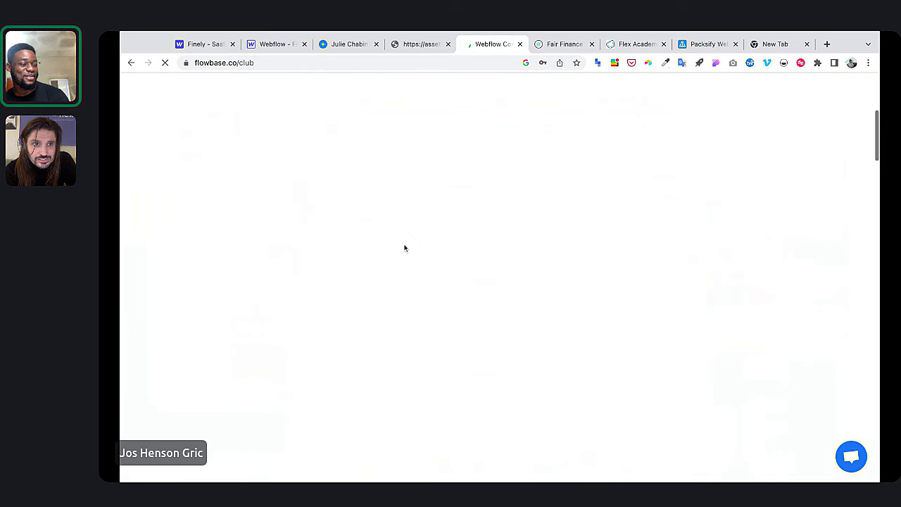
pyautogui.scroll(-1, 394, 244)
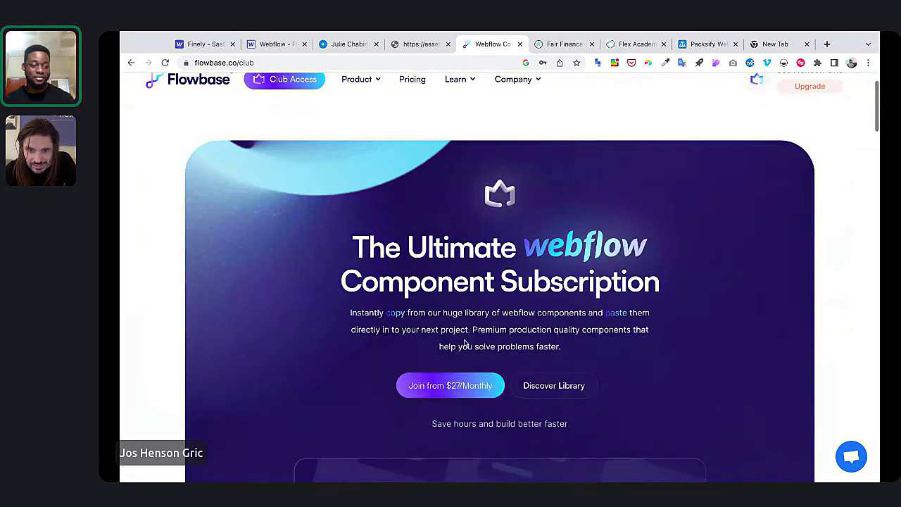
pyautogui.scroll(-4, 541, 435)
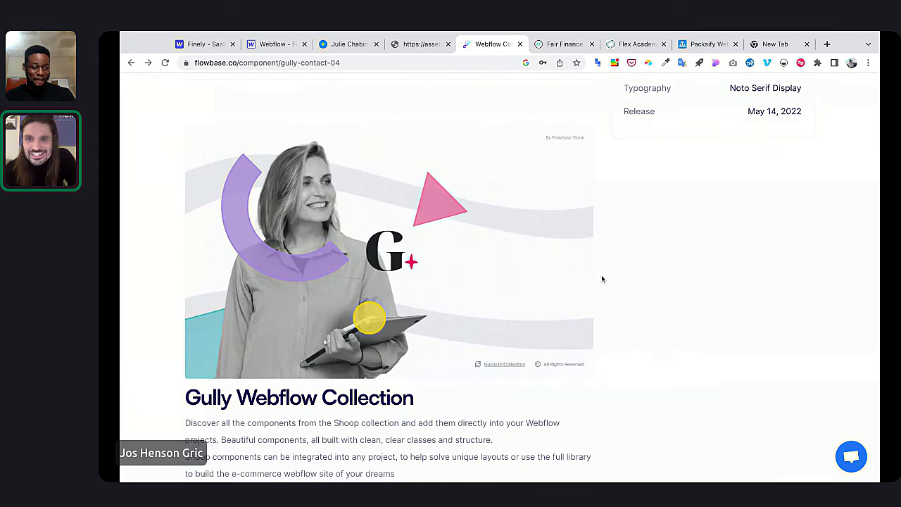
pyautogui.scroll(-15, 602, 279)
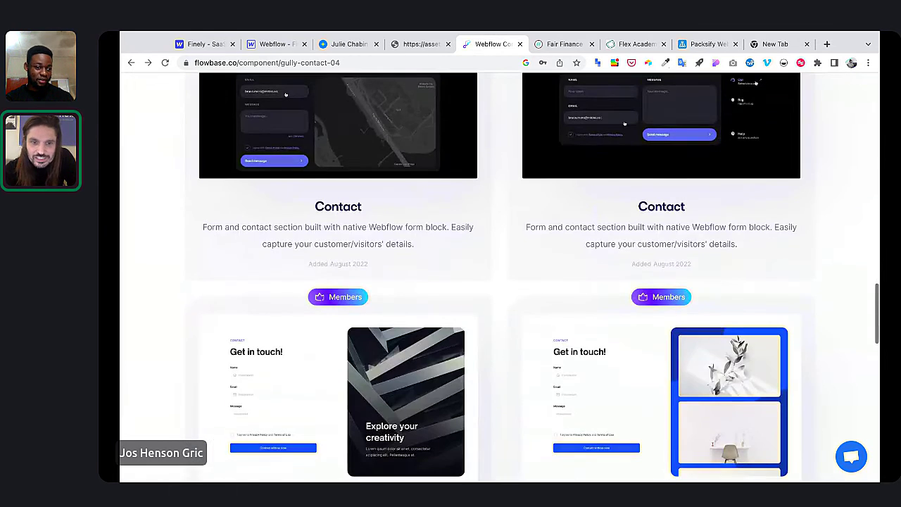
pyautogui.scroll(-5, 688, 300)
pyautogui.scroll(2, 689, 299)
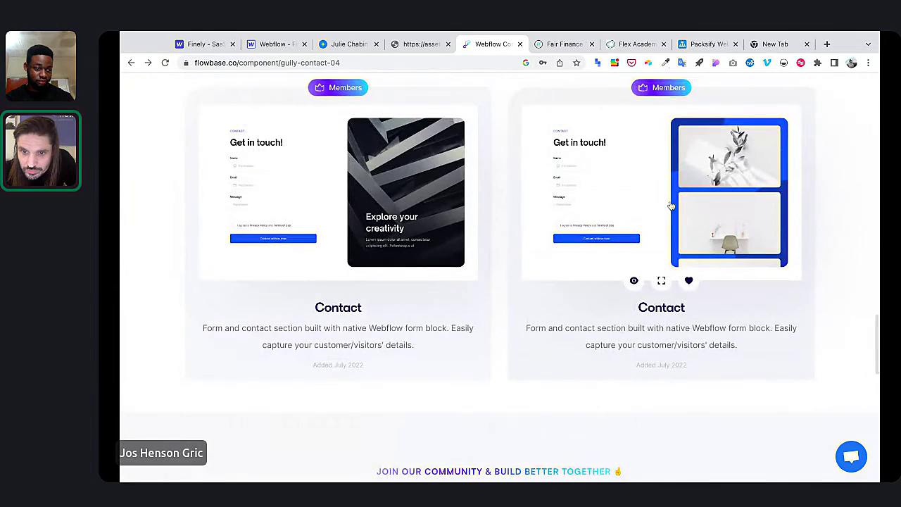
pyautogui.scroll(1, 650, 251)
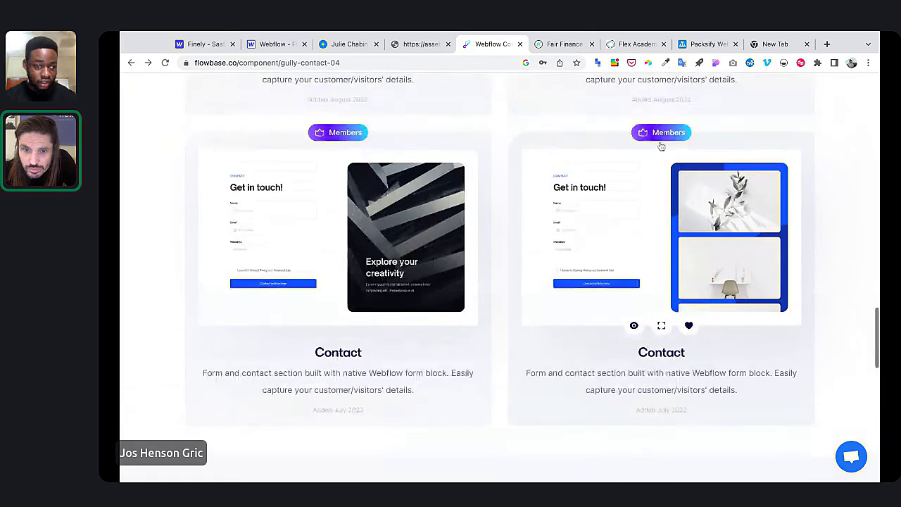
pyautogui.scroll(-5, 642, 306)
pyautogui.scroll(3, 629, 252)
pyautogui.scroll(10, 629, 252)
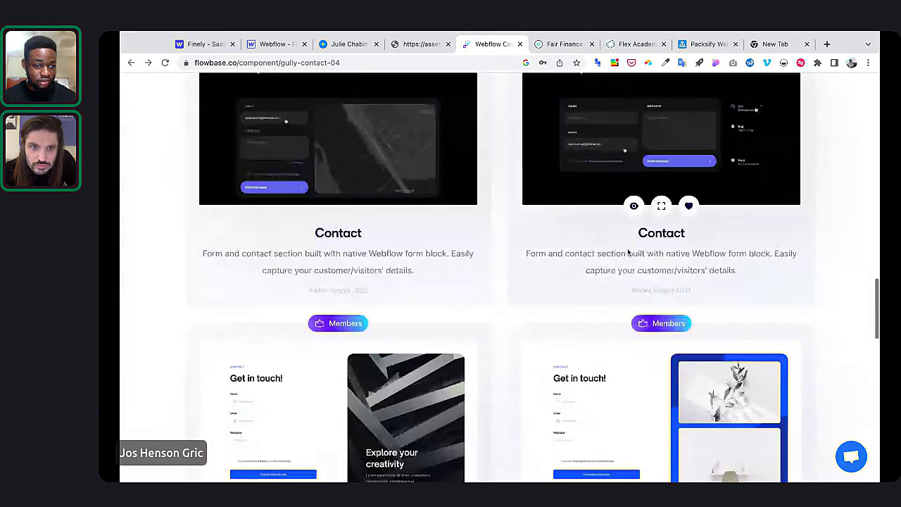
pyautogui.scroll(-15, 629, 252)
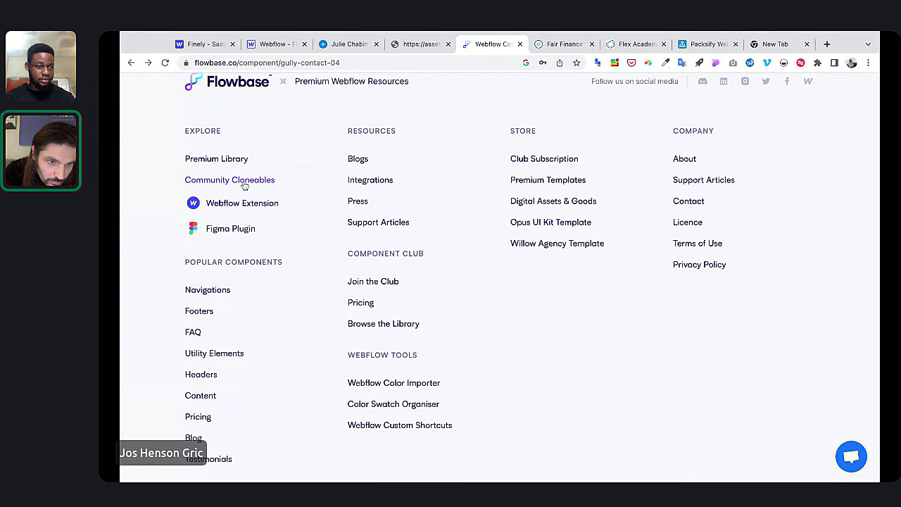
# - Open the Flowbase Webflow Extension page in the Chrome store from the footer link
pyautogui.scroll(-2, 249, 314)
pyautogui.scroll(2, 235, 224)
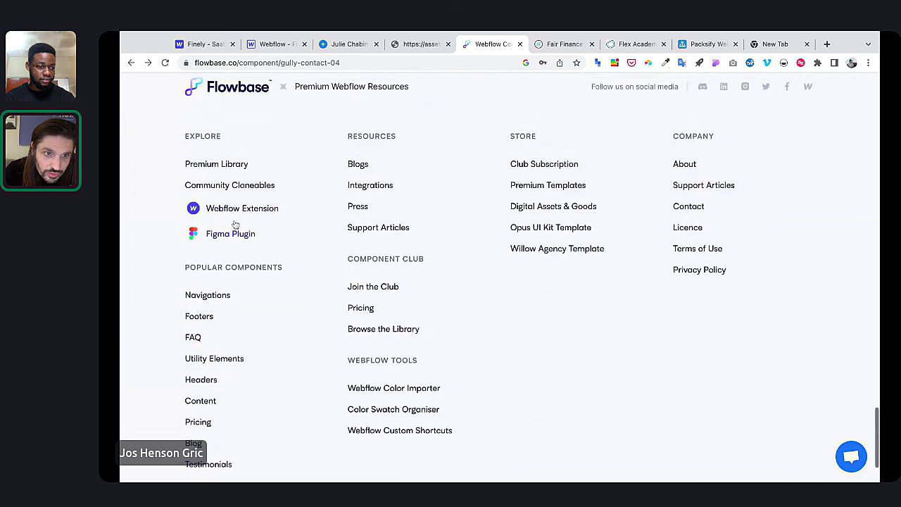
pyautogui.click(233, 210)
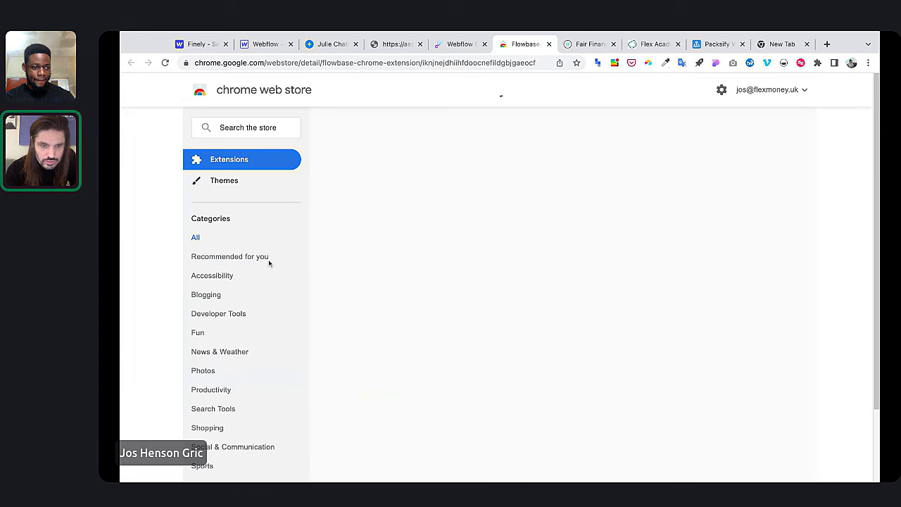
# - Return to the Flowbase tab and go back to the Form & Contact Components listing
pyautogui.click(454, 46)
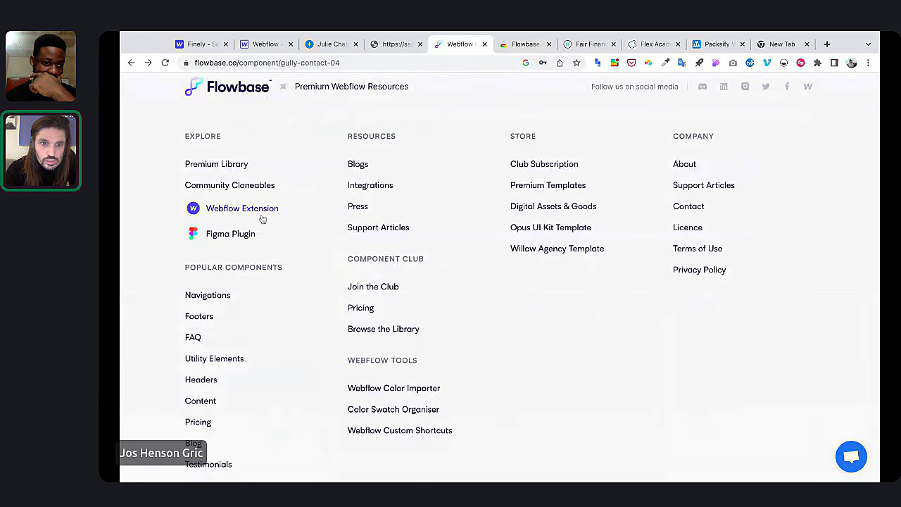
pyautogui.scroll(4, 262, 219)
pyautogui.scroll(10, 262, 219)
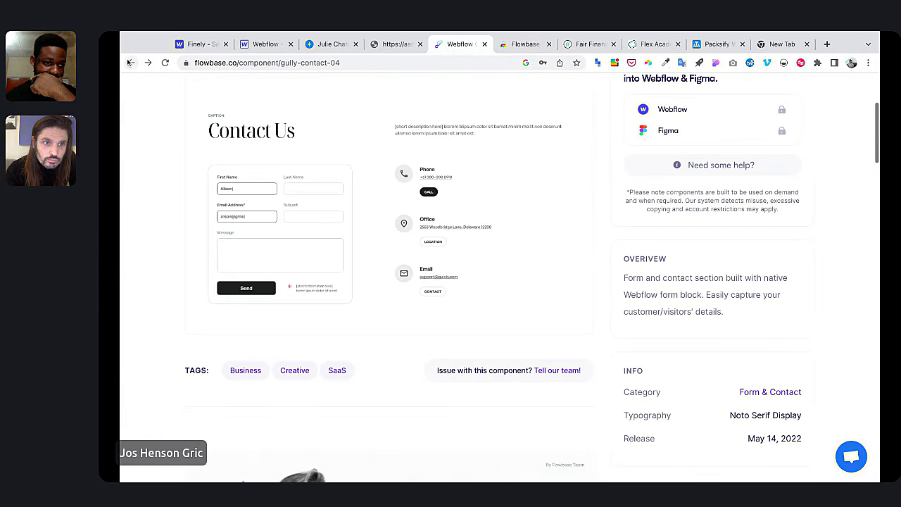
pyautogui.scroll(3, 155, 120)
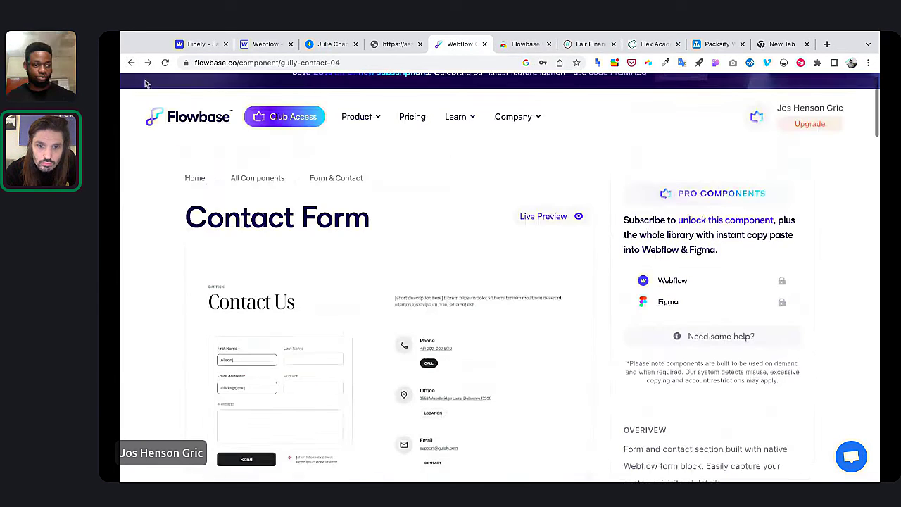
pyautogui.scroll(-2, 303, 345)
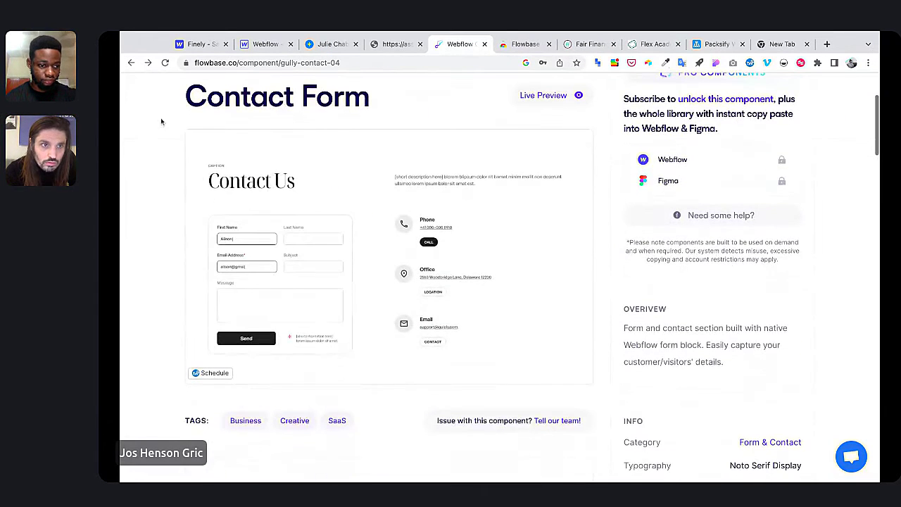
pyautogui.click(131, 62)
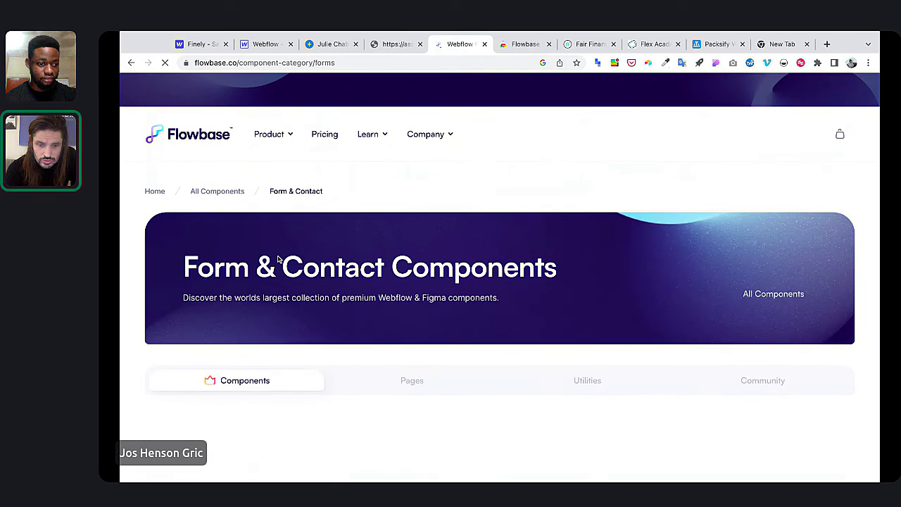
# - Filter the form components to show only free Webflow ones
pyautogui.scroll(-1, 303, 282)
pyautogui.scroll(-4, 267, 312)
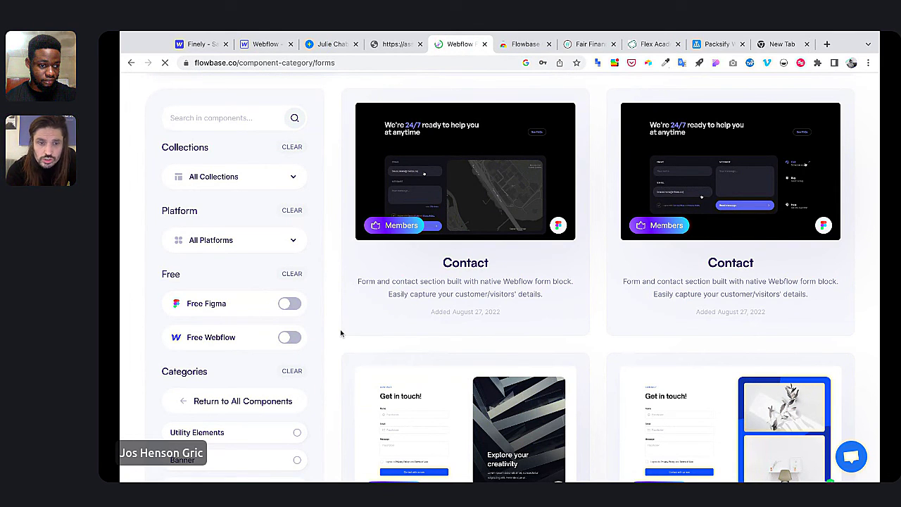
pyautogui.click(289, 340)
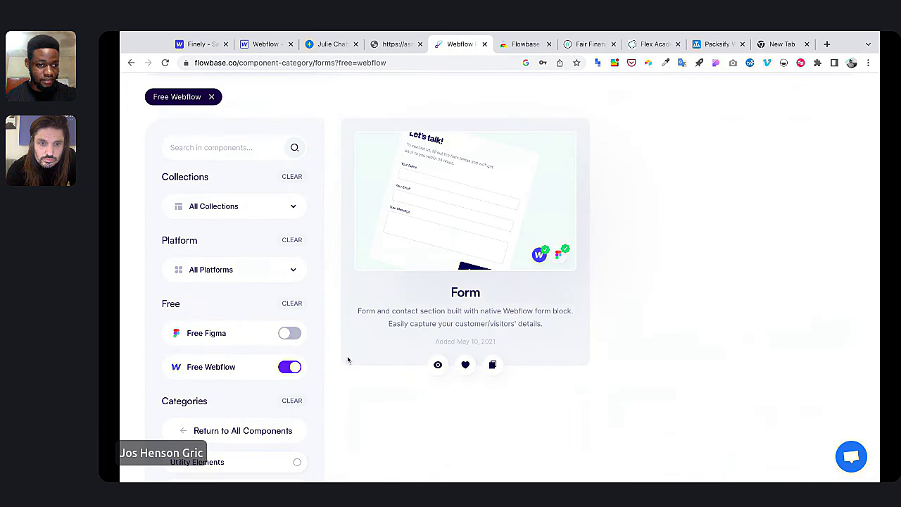
# - Copy the free Let's talk! form-08 component for Webflow and return to the Finely preview
pyautogui.click(541, 260)
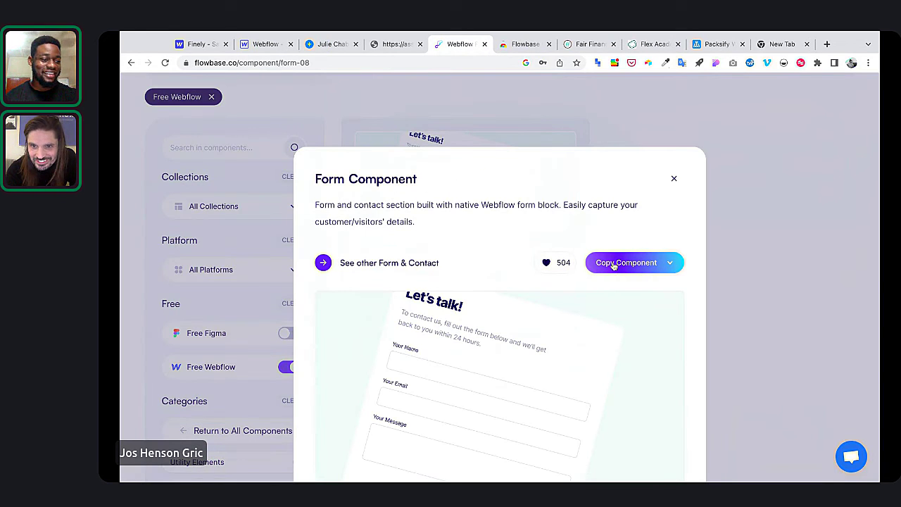
pyautogui.click(638, 267)
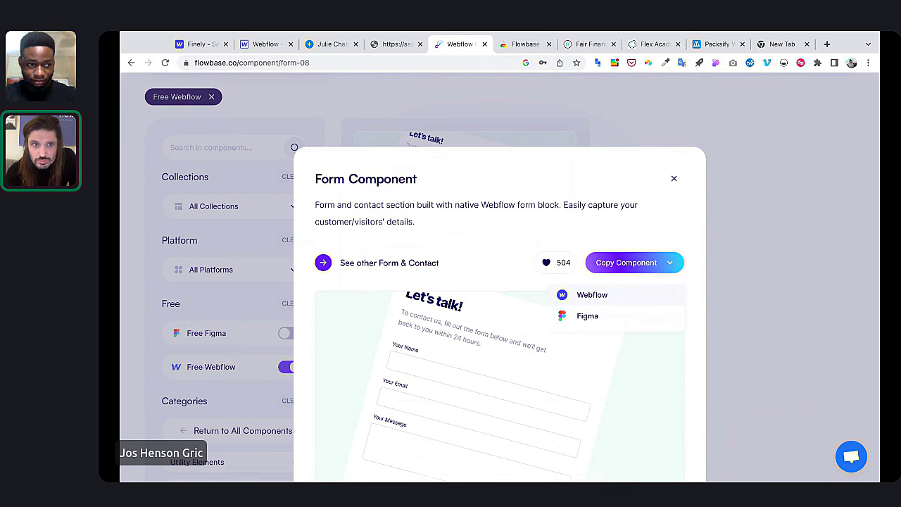
pyautogui.click(261, 45)
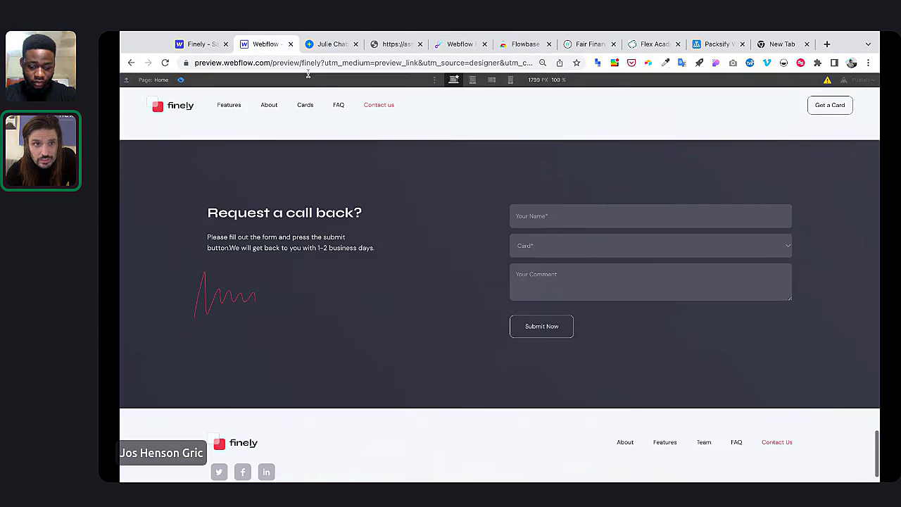
# - Exit the Finely preview and go to the flexmoney workspace dashboard with its site folders
pyautogui.click(270, 106)
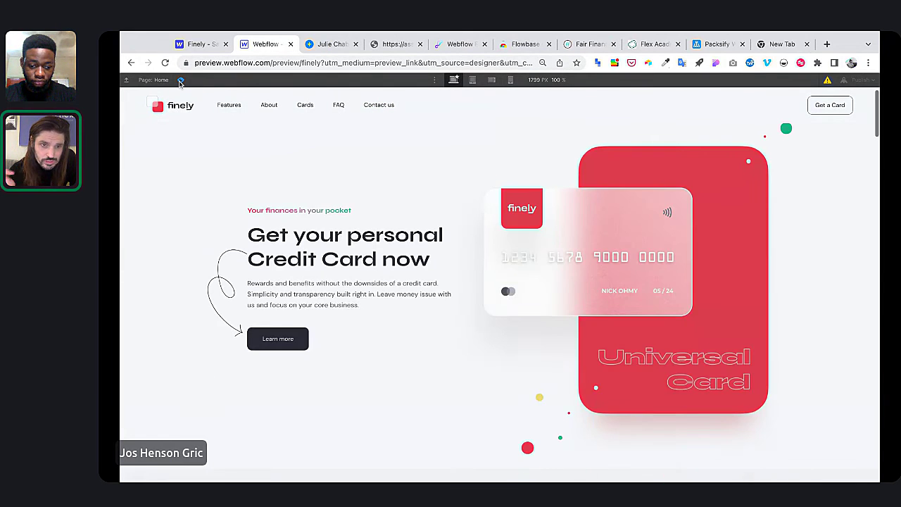
pyautogui.click(180, 81)
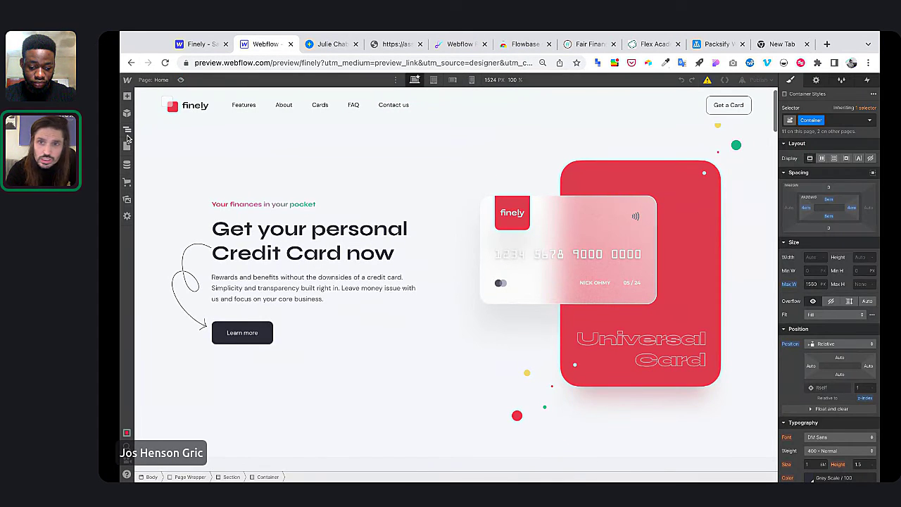
pyautogui.click(127, 132)
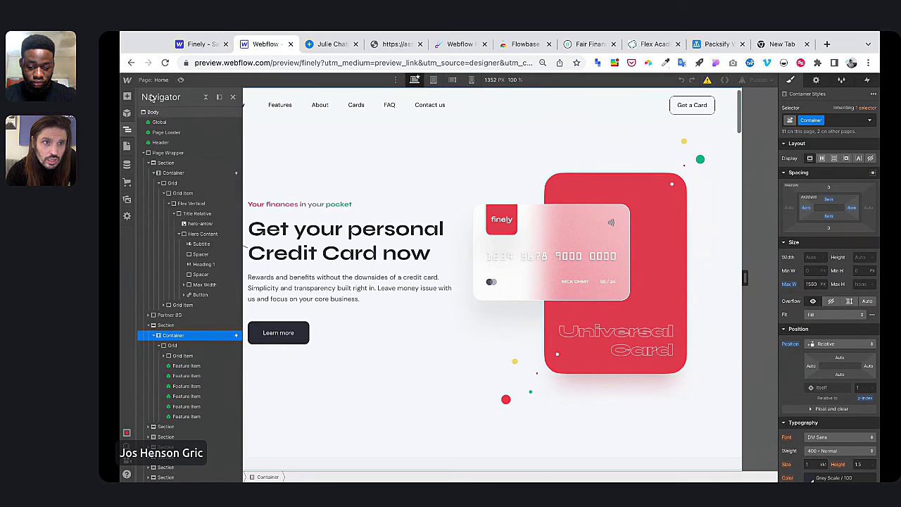
pyautogui.click(204, 46)
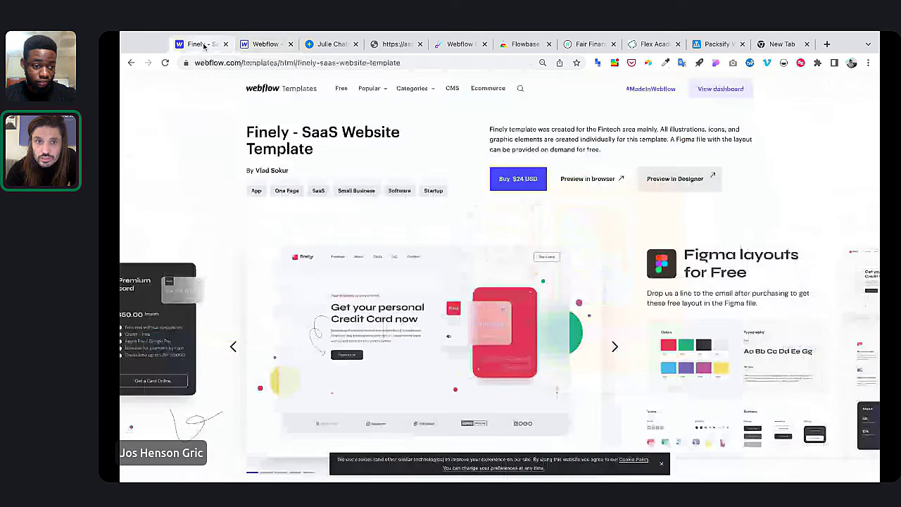
pyautogui.click(728, 92)
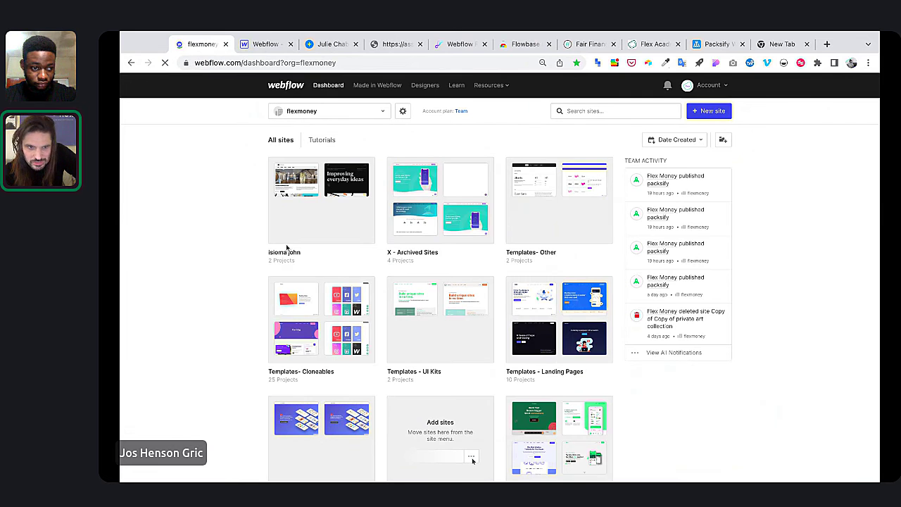
# - Create a new blank site, joss-ultra-awesome-site, and open its empty Home page in the Designer
pyautogui.click(712, 111)
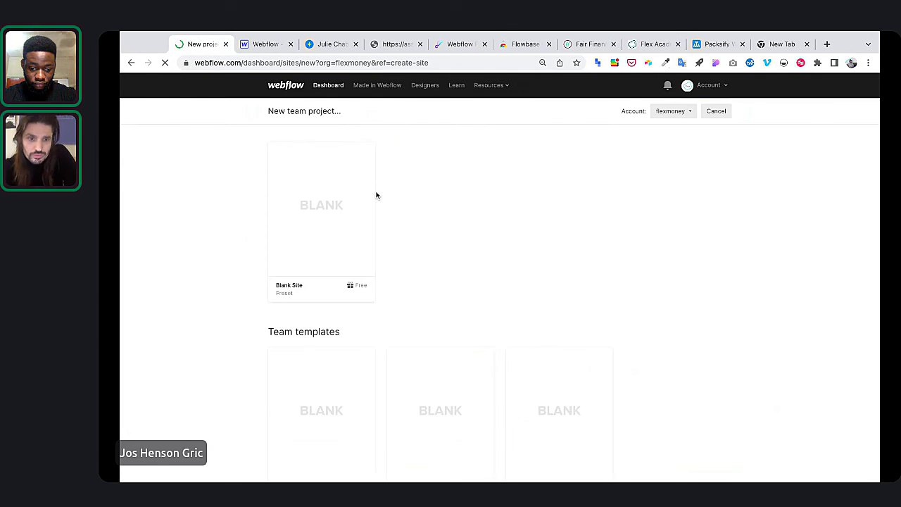
pyautogui.moveTo(362, 221)
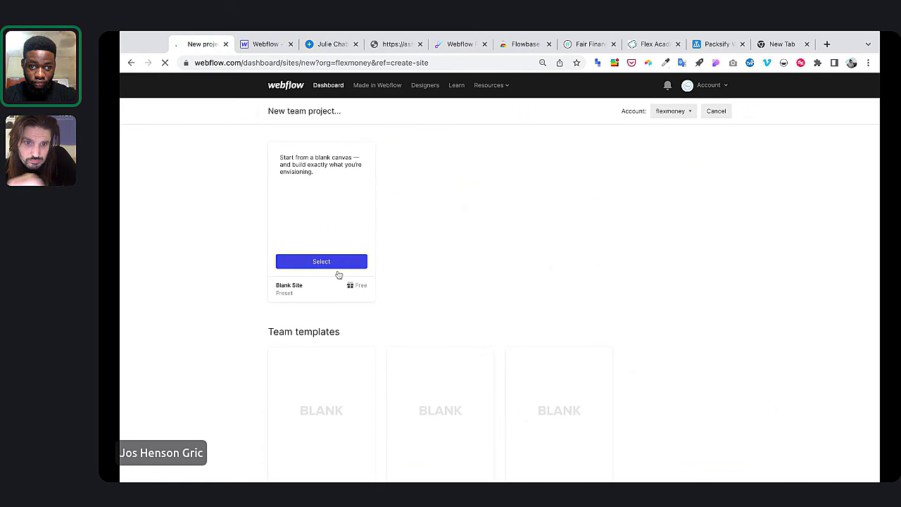
pyautogui.click(331, 260)
pyautogui.click(502, 202)
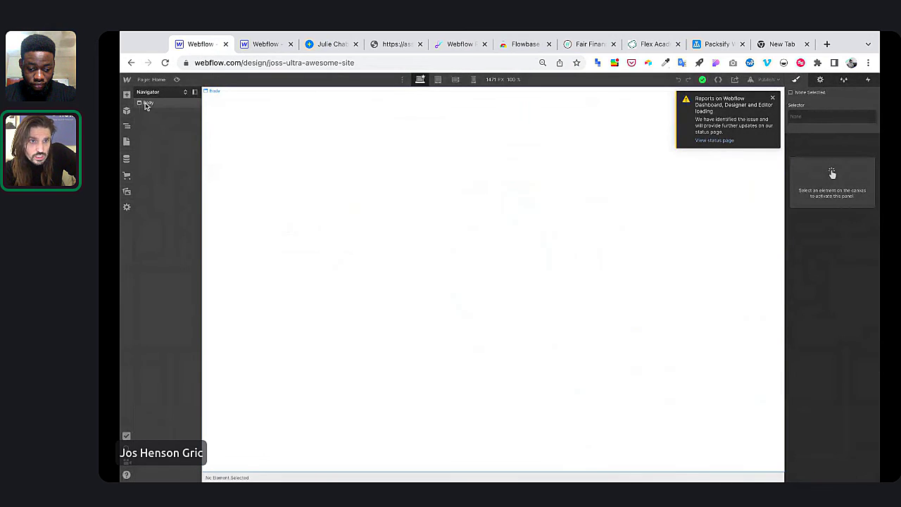
# - Paste the copied Let's talk! form section into the page Body
pyautogui.click(145, 104)
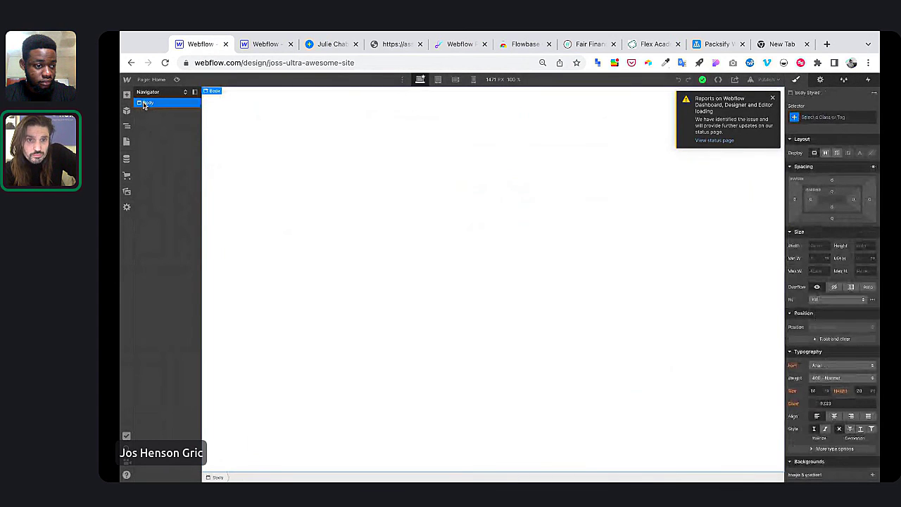
pyautogui.hotkey('ctrl', 'v')
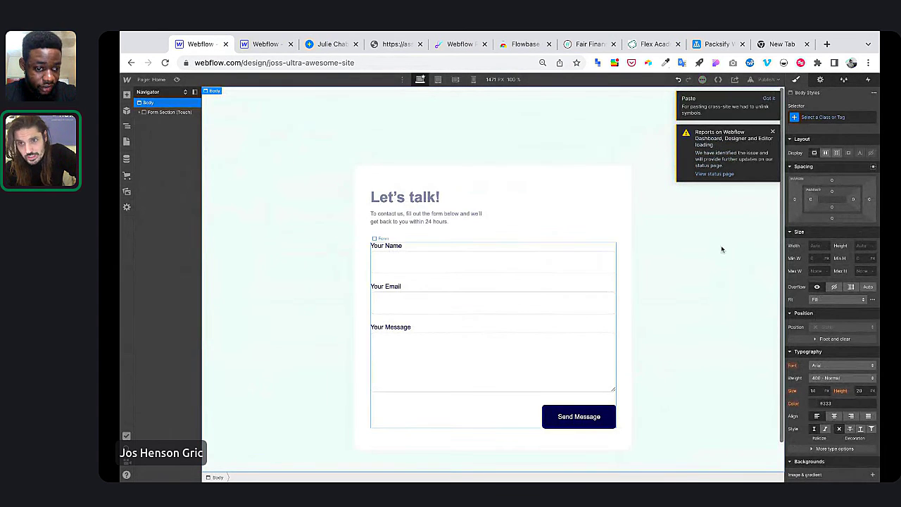
pyautogui.click(769, 98)
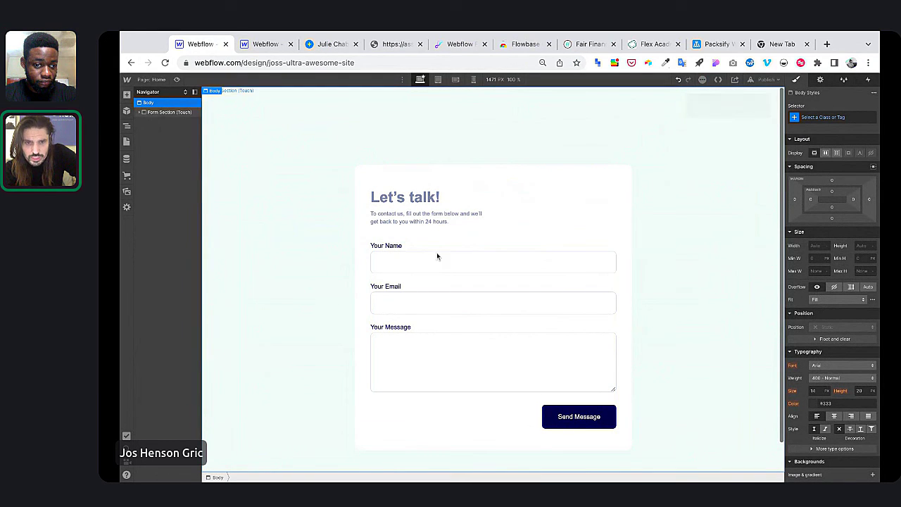
# - Inspect the Form Wrap, Form Block, Your Name input and label, widening the Navigator
pyautogui.click(437, 169)
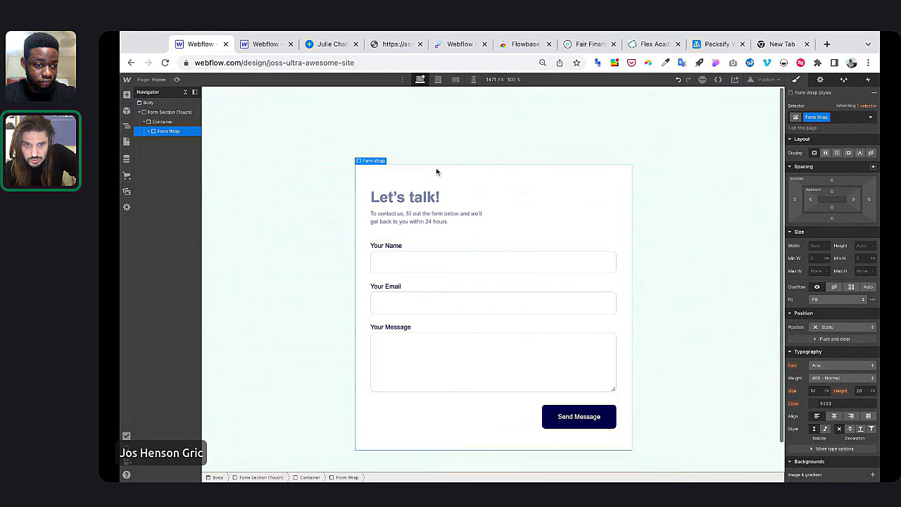
pyautogui.click(148, 132)
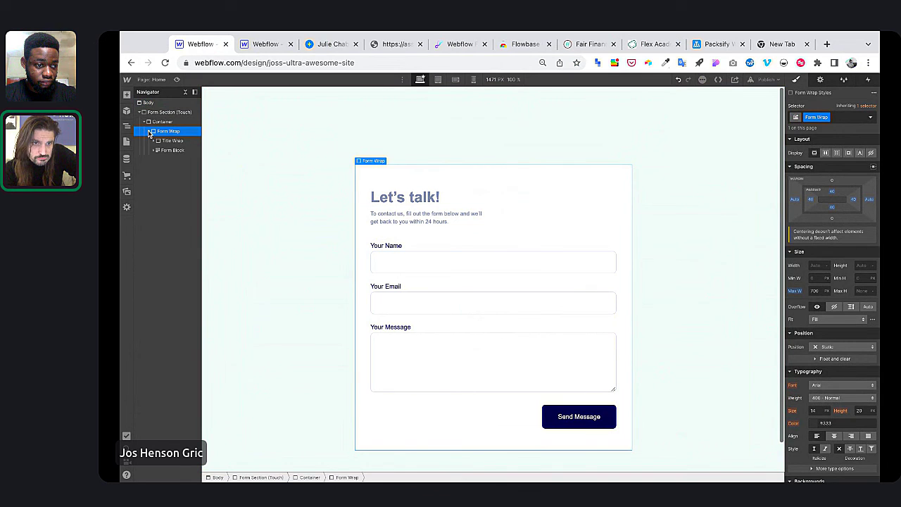
pyautogui.click(181, 152)
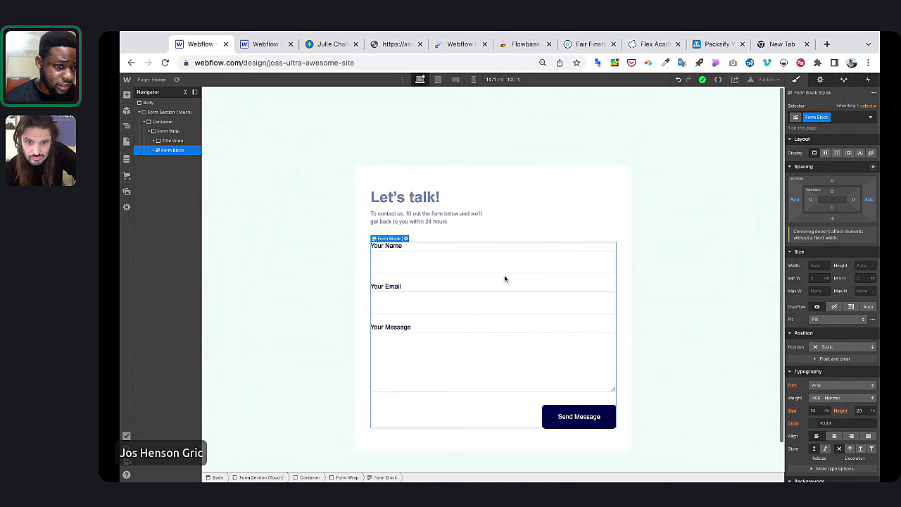
pyautogui.click(402, 258)
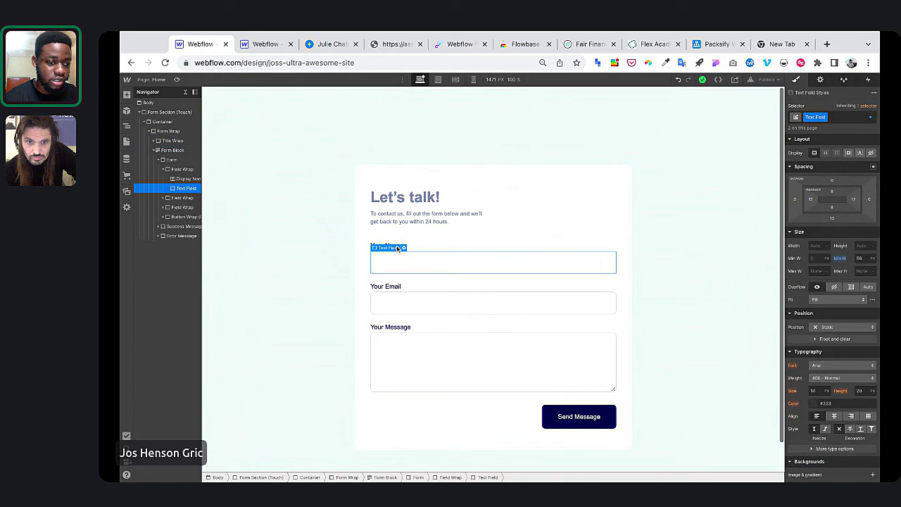
pyautogui.click(440, 245)
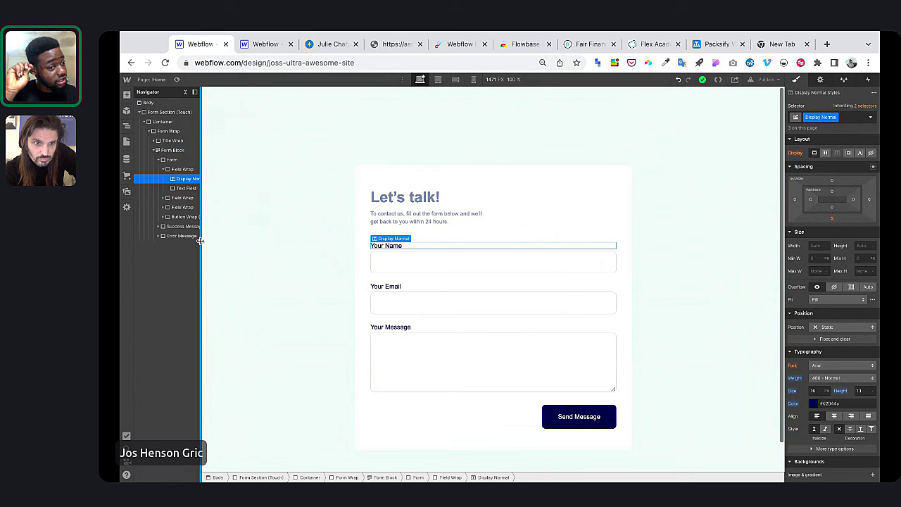
pyautogui.moveTo(200, 241); pyautogui.dragTo(295, 175)
# - Select the Your Name input and show its Element Settings: Plain text field named Name
pyautogui.click(290, 92)
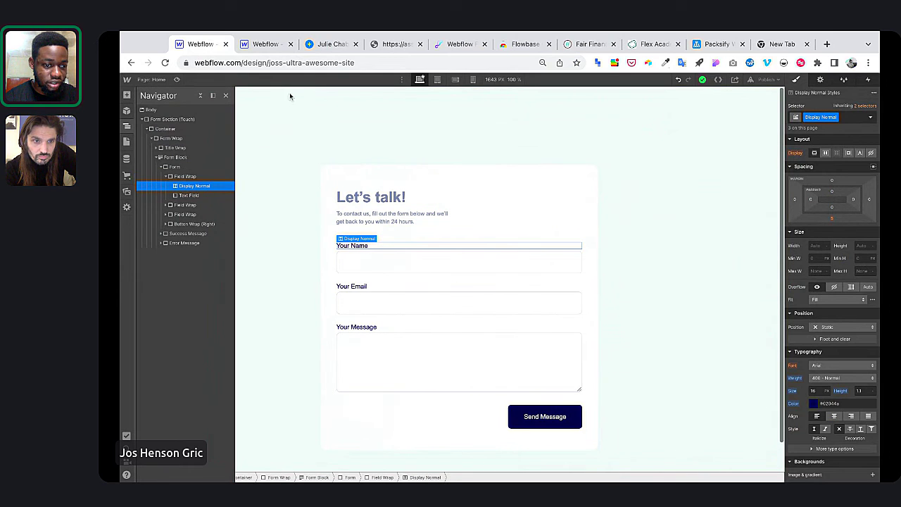
pyautogui.press('z')
pyautogui.click(361, 265)
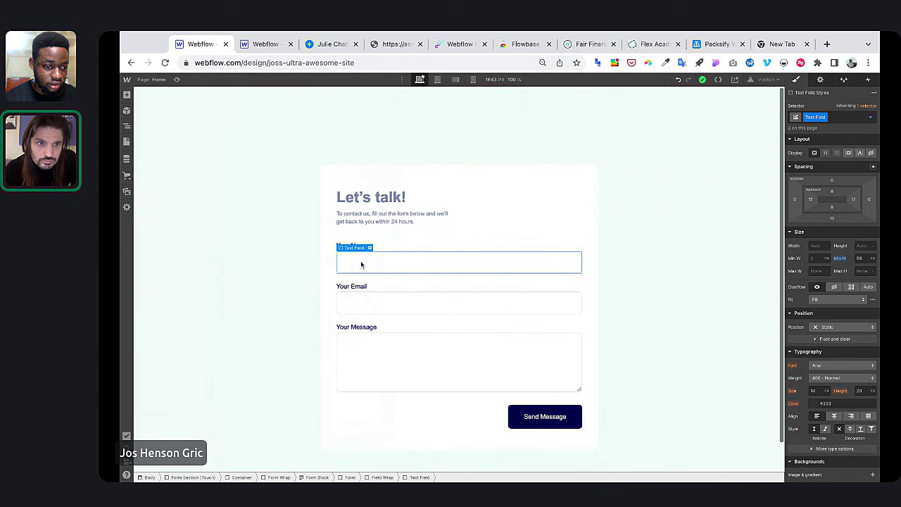
pyautogui.click(128, 127)
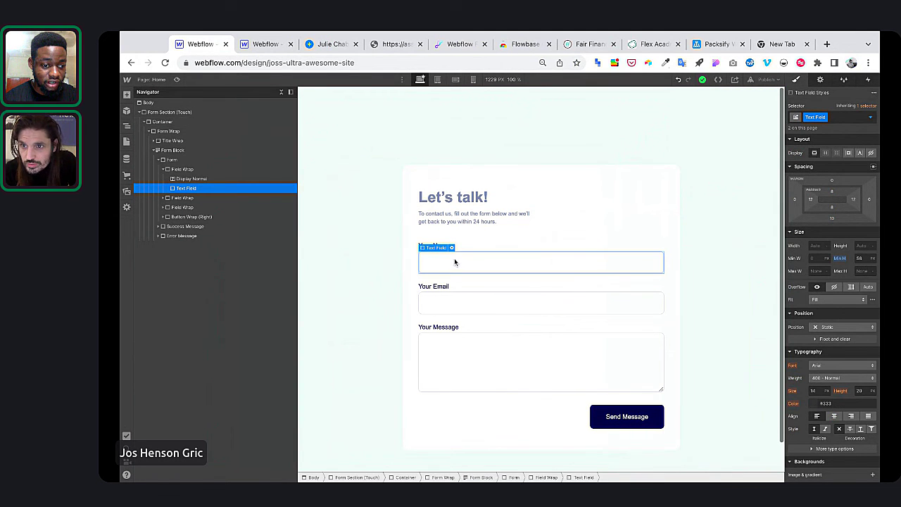
pyautogui.click(820, 80)
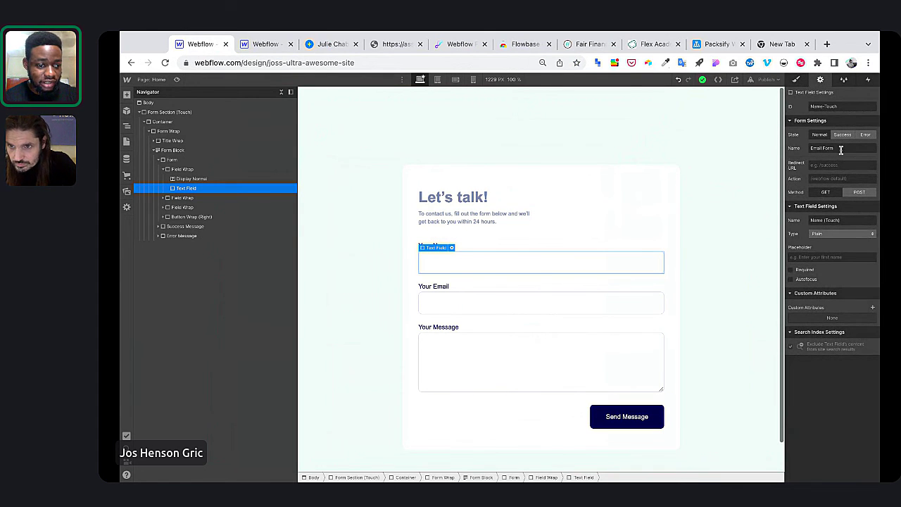
# - Keep the name input's type as Plain and set its placeholder to 'Enter Email'
pyautogui.click(452, 248)
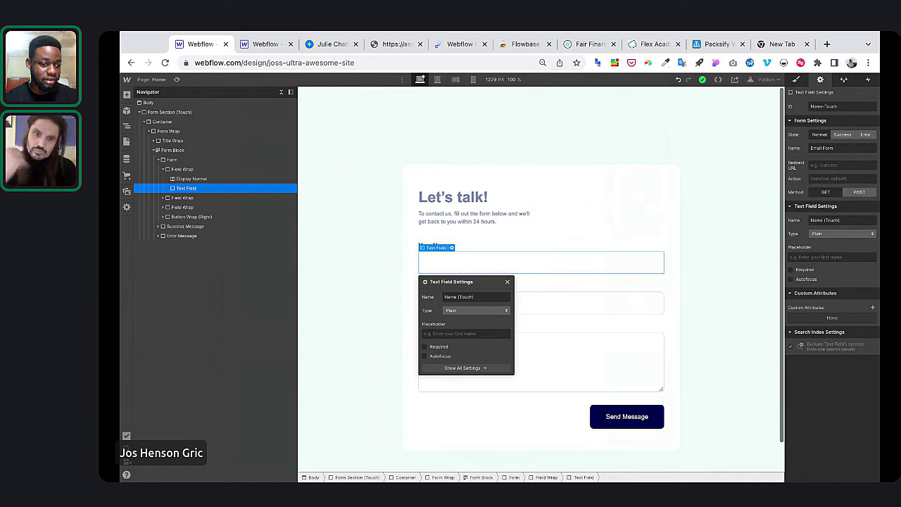
pyautogui.click(474, 311)
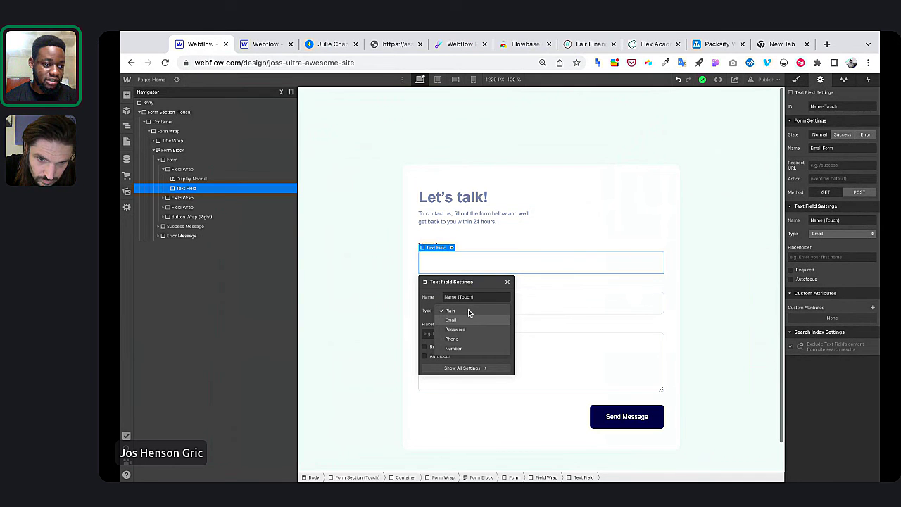
pyautogui.click(469, 312)
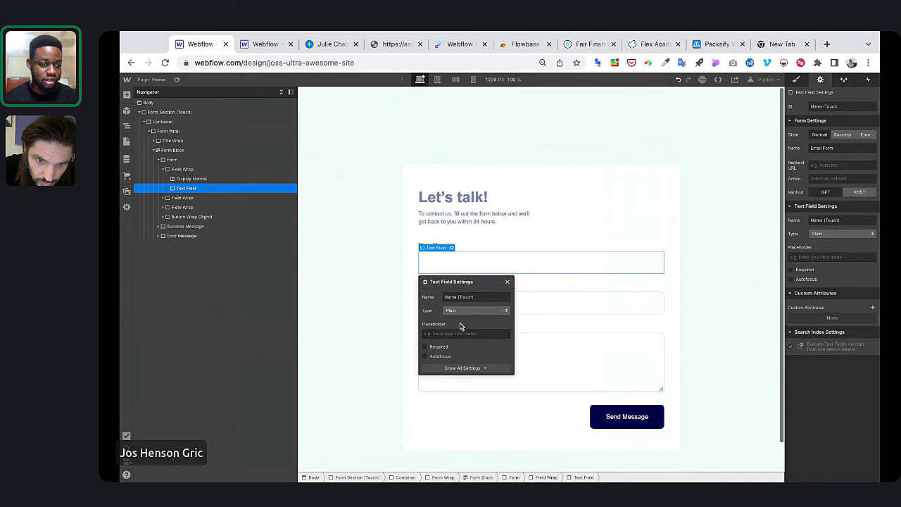
pyautogui.click(449, 333)
pyautogui.write('En')
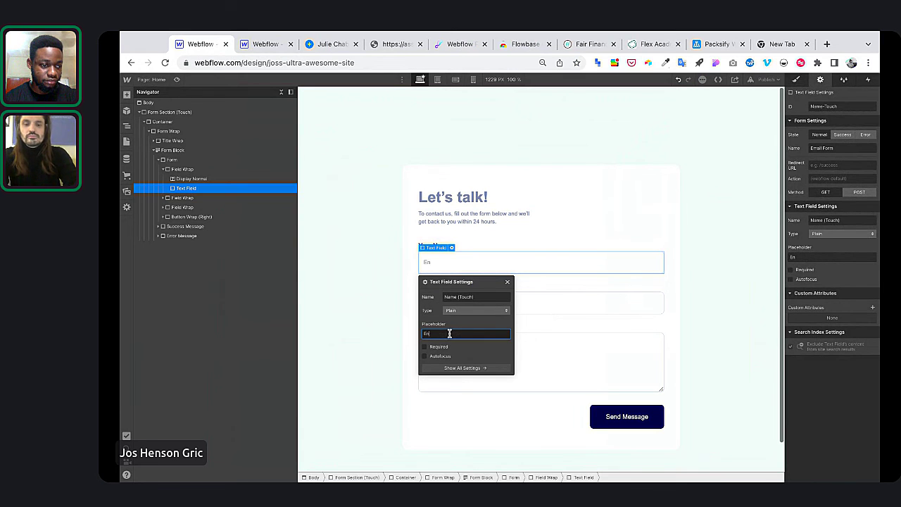
pyautogui.write('ter Email')
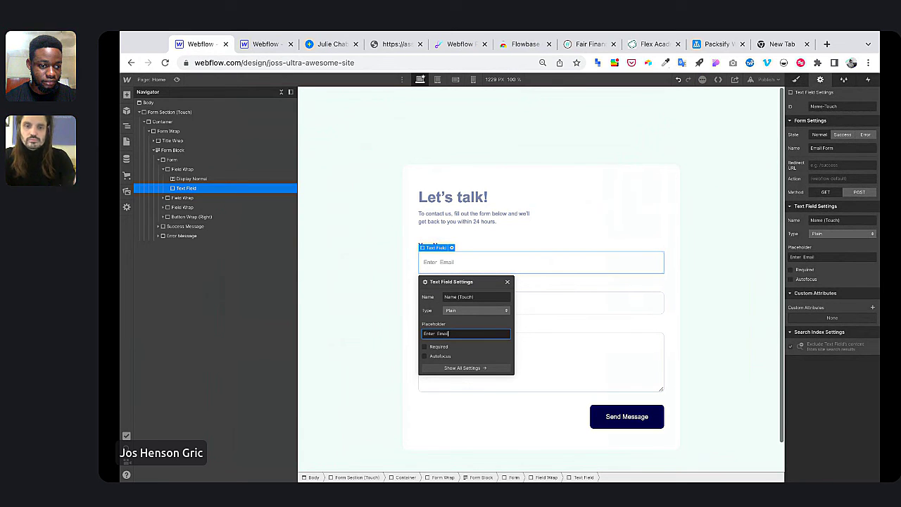
pyautogui.click(552, 311)
# - Tick Required and Autofocus on the email field and set its placeholder to 'Enter Email'
pyautogui.click(452, 288)
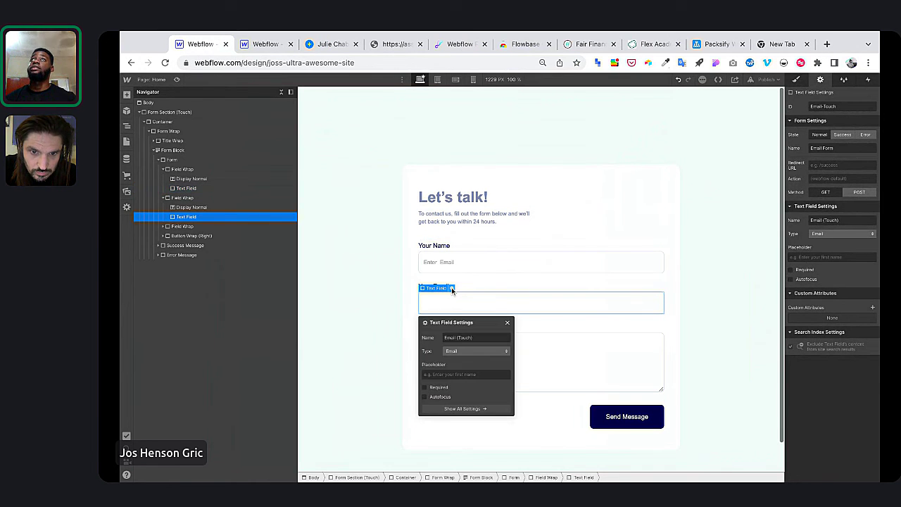
pyautogui.click(425, 388)
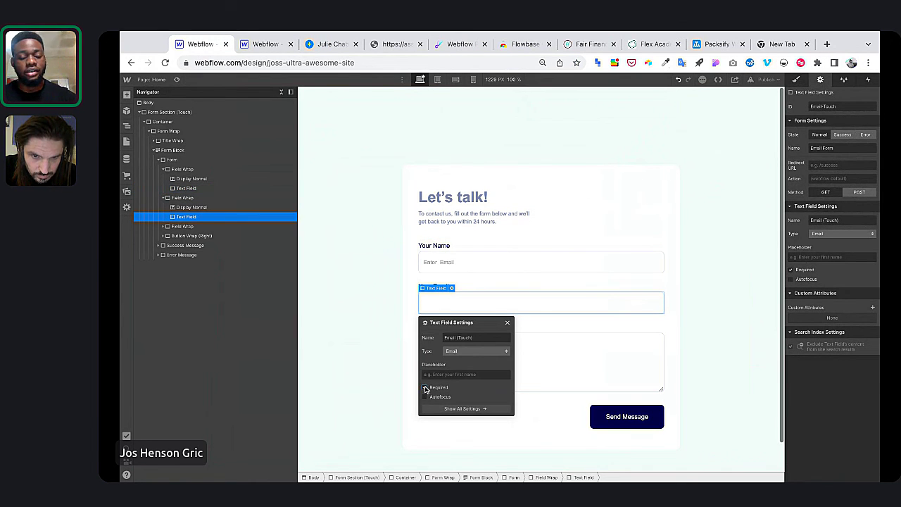
pyautogui.click(443, 375)
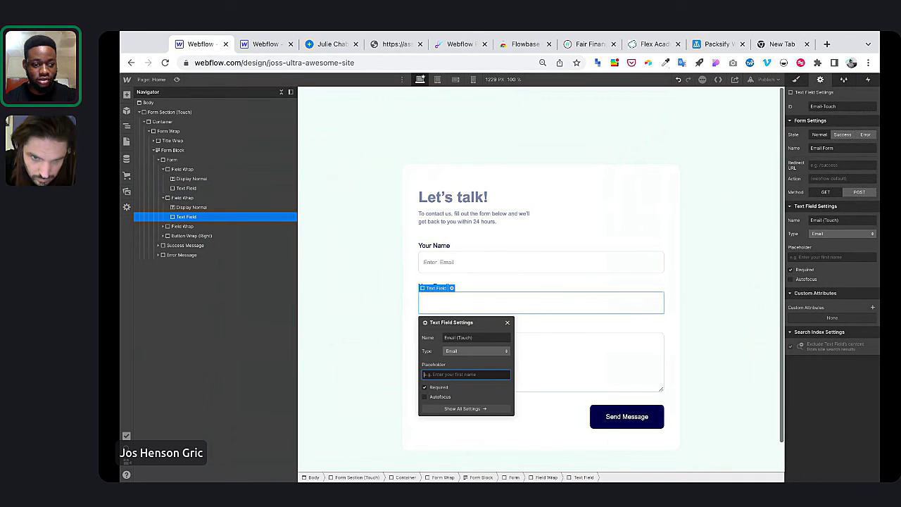
pyautogui.write('Ent')
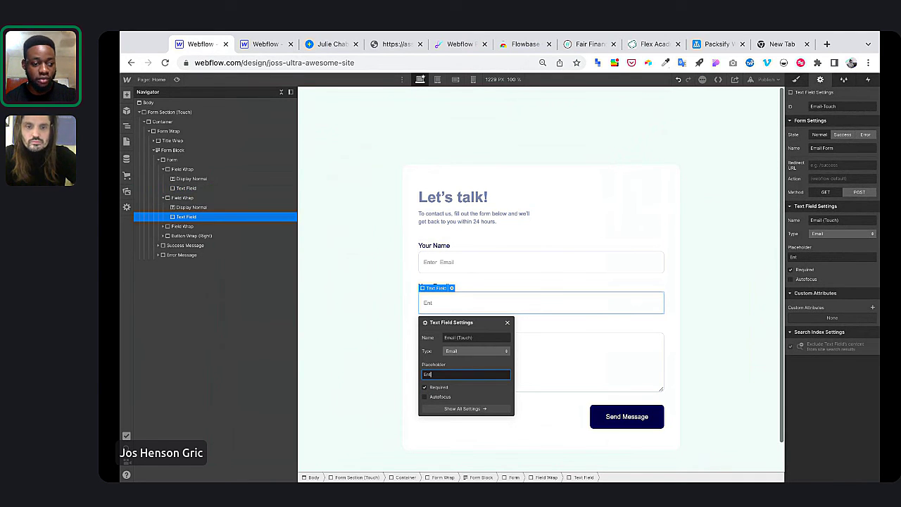
pyautogui.write('er Email')
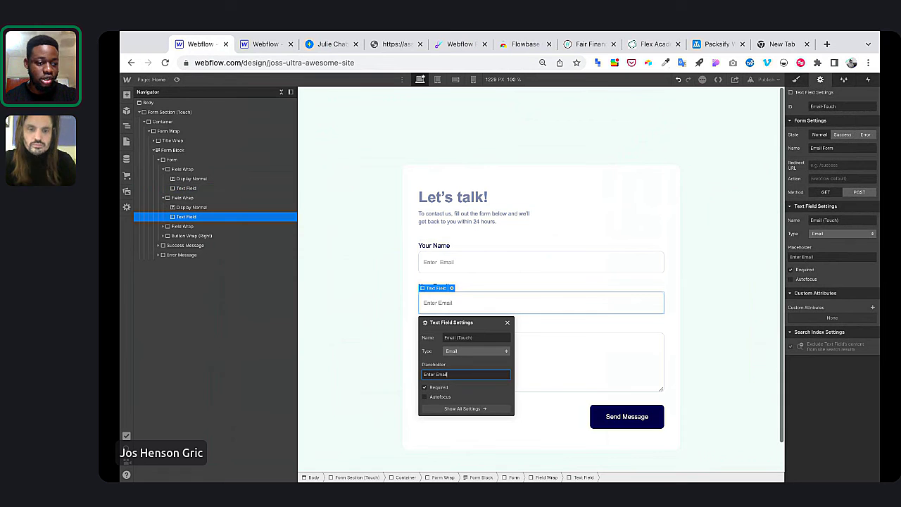
pyautogui.click(428, 400)
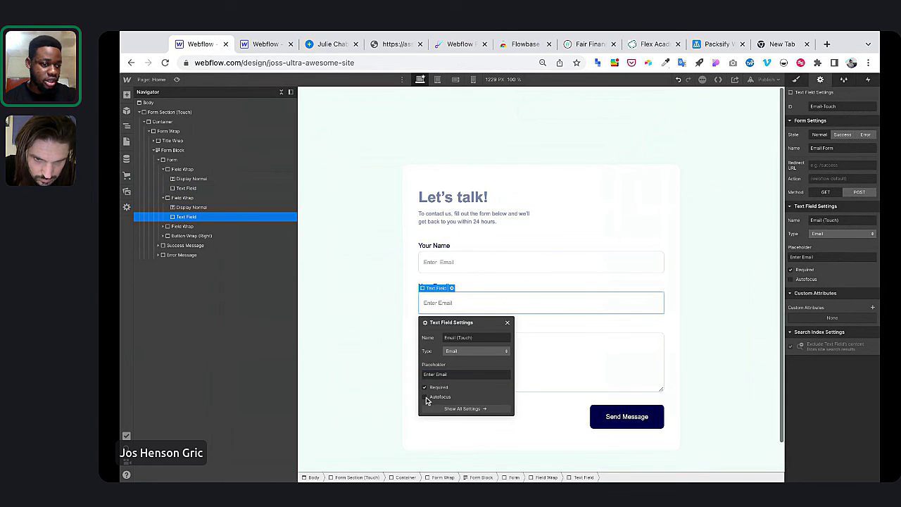
pyautogui.click(426, 399)
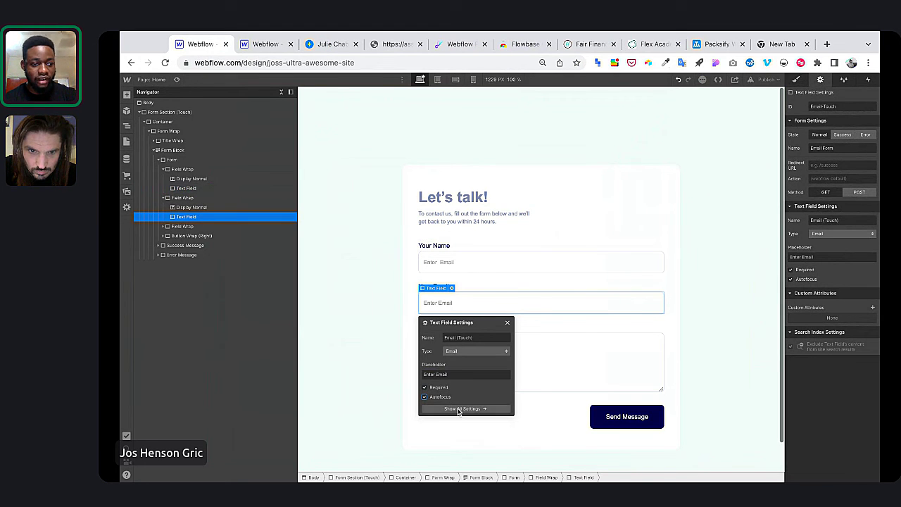
pyautogui.click(458, 410)
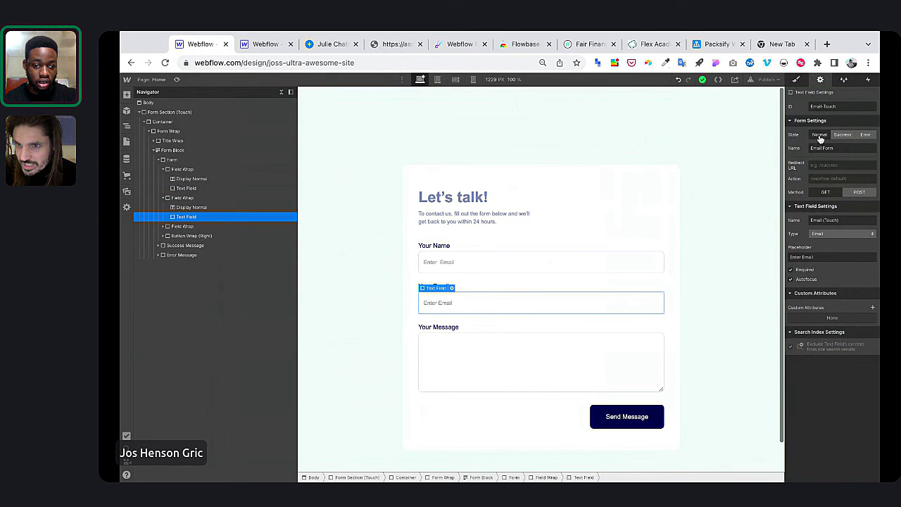
# - Toggle the form State between Normal, Success and Error to preview its messages
pyautogui.click(844, 134)
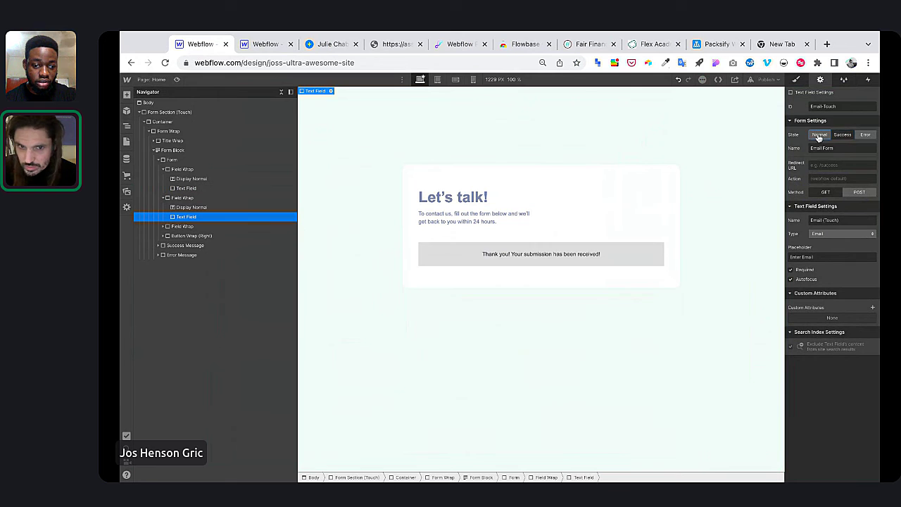
pyautogui.click(819, 135)
pyautogui.click(857, 135)
pyautogui.click(843, 134)
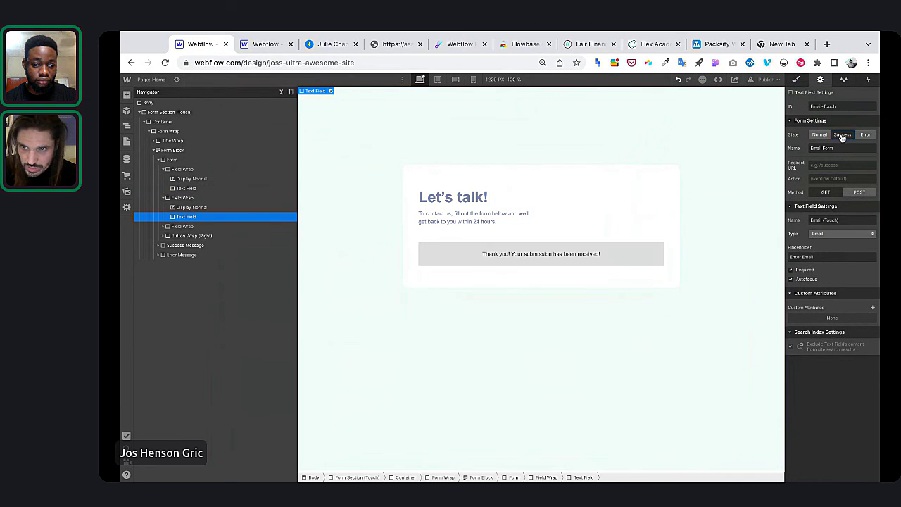
pyautogui.click(818, 135)
pyautogui.click(843, 134)
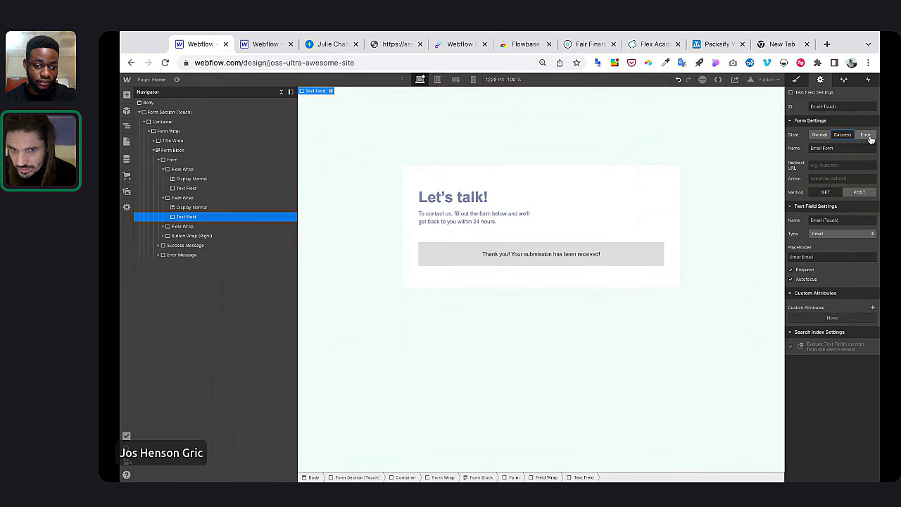
pyautogui.click(869, 136)
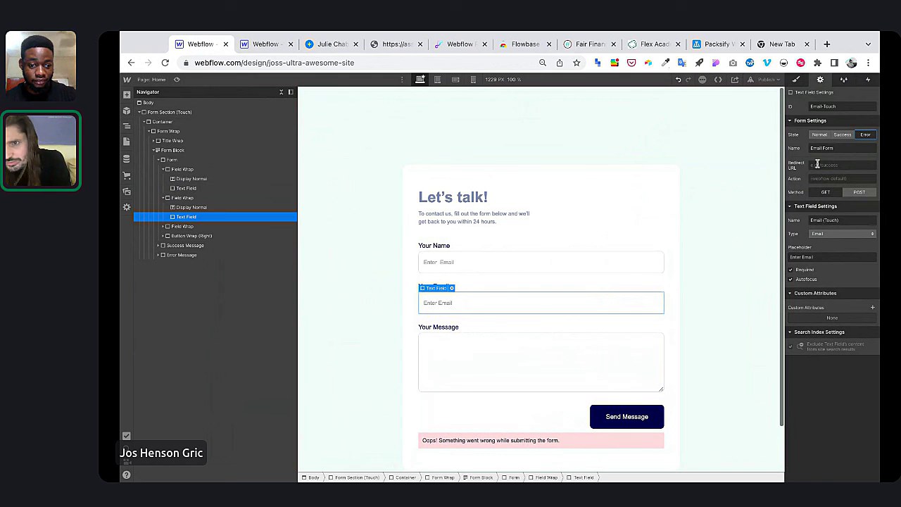
# - Set Method to POST and preview the success and error messages again, ending on Error
pyautogui.click(857, 193)
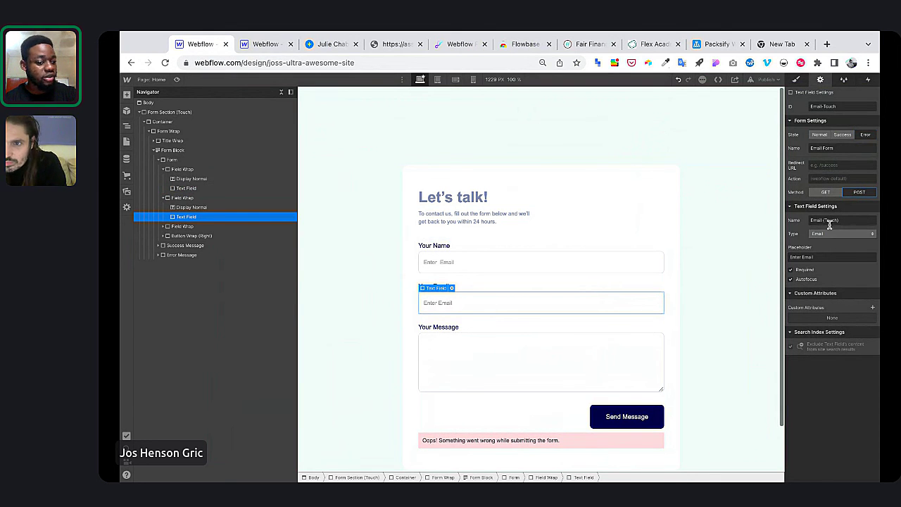
pyautogui.click(843, 135)
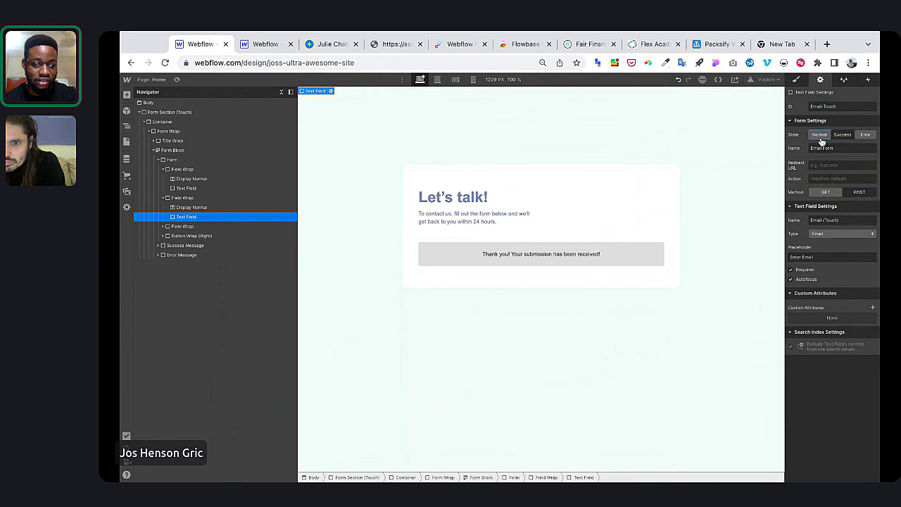
pyautogui.click(821, 136)
pyautogui.click(843, 135)
pyautogui.click(864, 135)
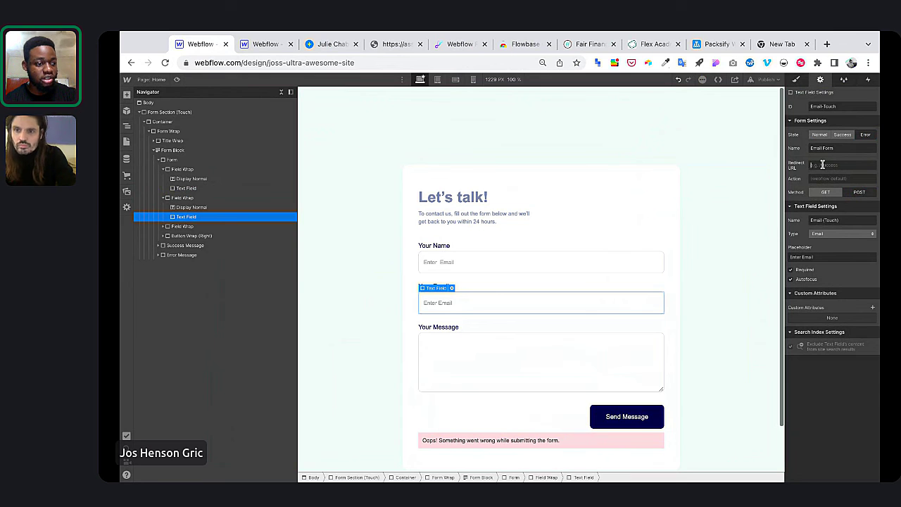
# - Enter an https Action address, set Method to POST, and return the form to Normal state
pyautogui.click(823, 164)
pyautogui.write('https')
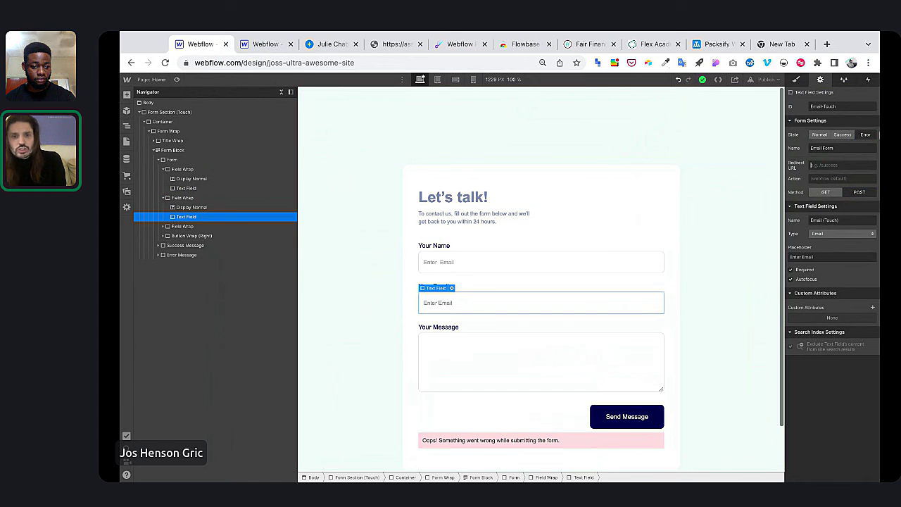
pyautogui.click(821, 165)
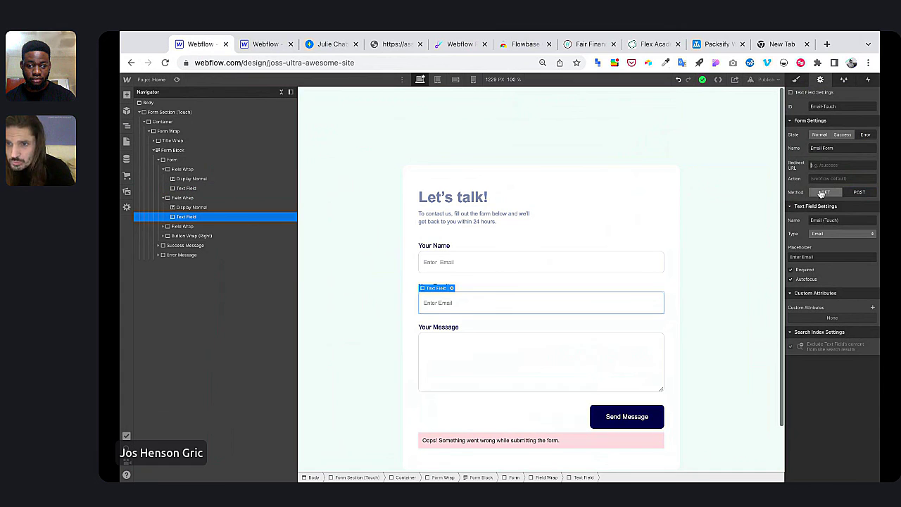
pyautogui.click(860, 193)
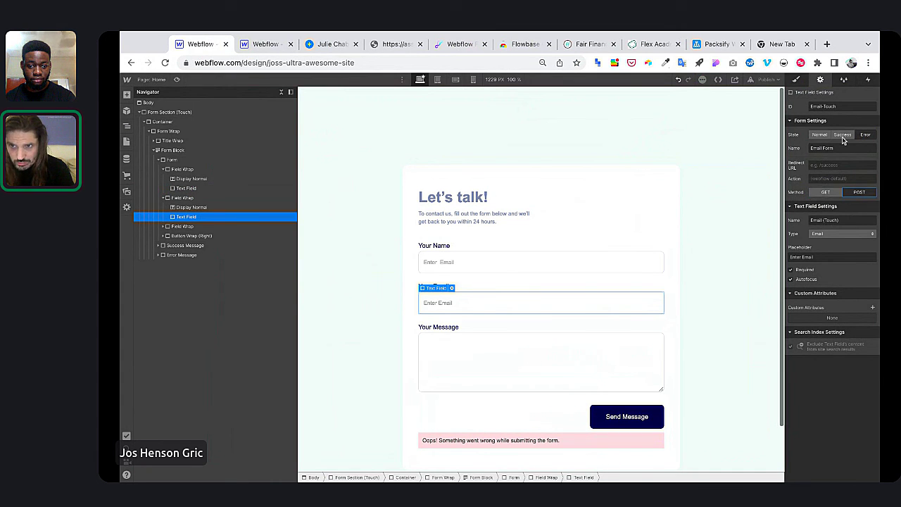
pyautogui.click(820, 136)
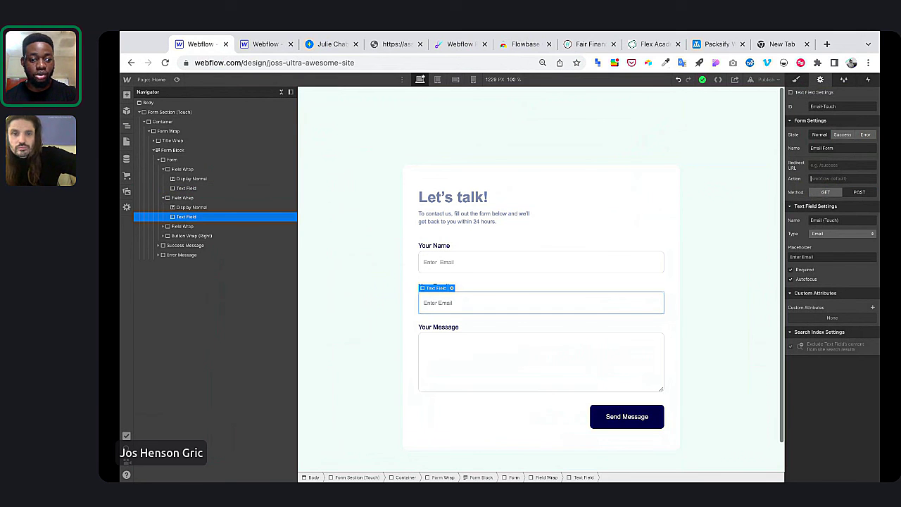
pyautogui.click(835, 178)
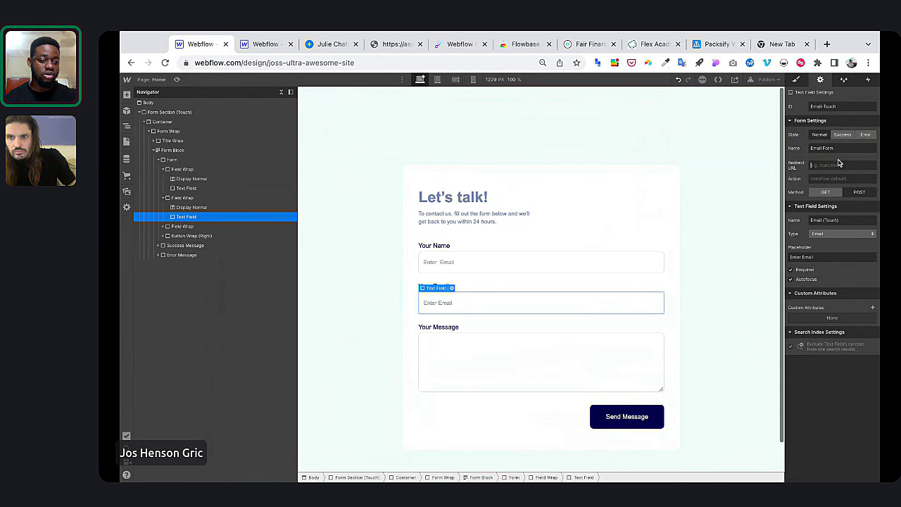
# - Preview the page briefly, then open Project Settings and review the General tab, down to Localization
pyautogui.click(177, 81)
pyautogui.click(177, 81)
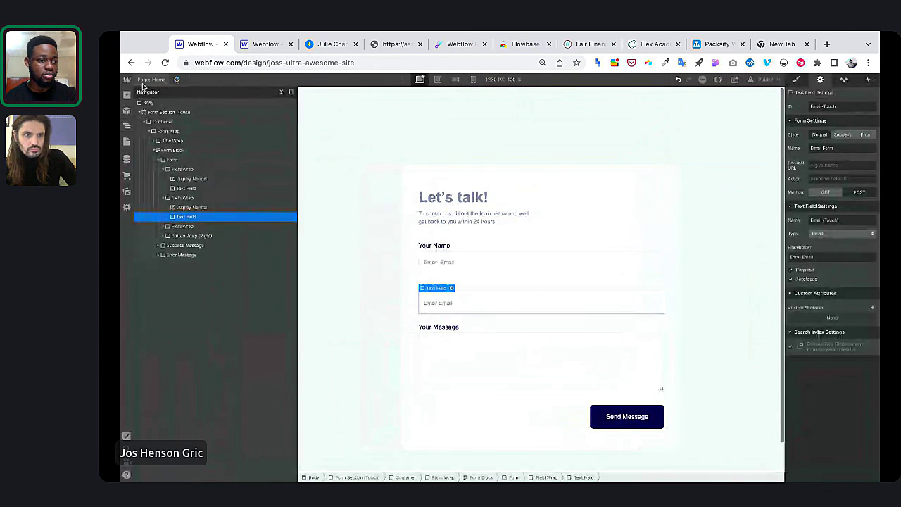
pyautogui.moveTo(127, 81)
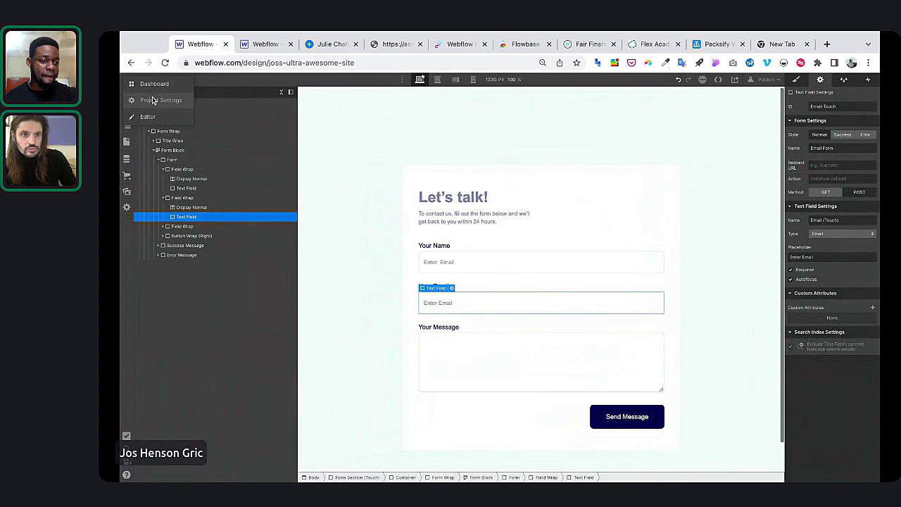
pyautogui.click(153, 100)
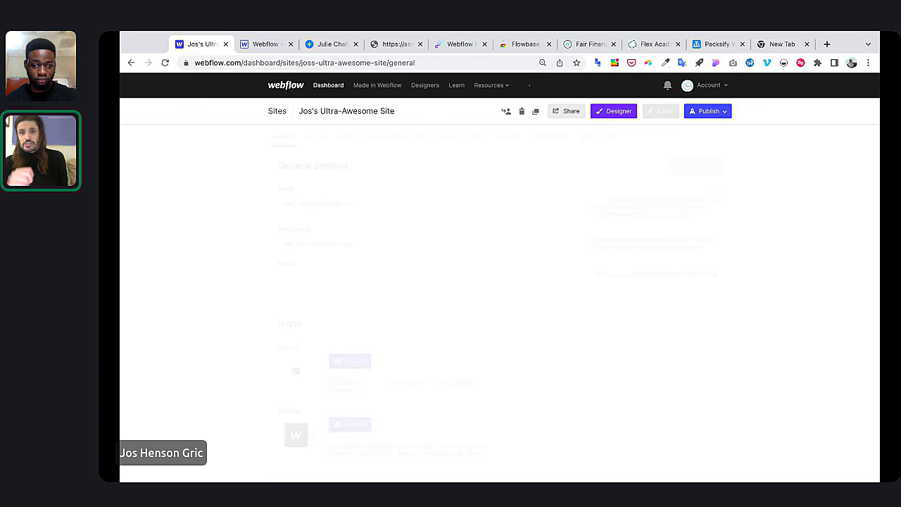
pyautogui.scroll(-10, 450, 382)
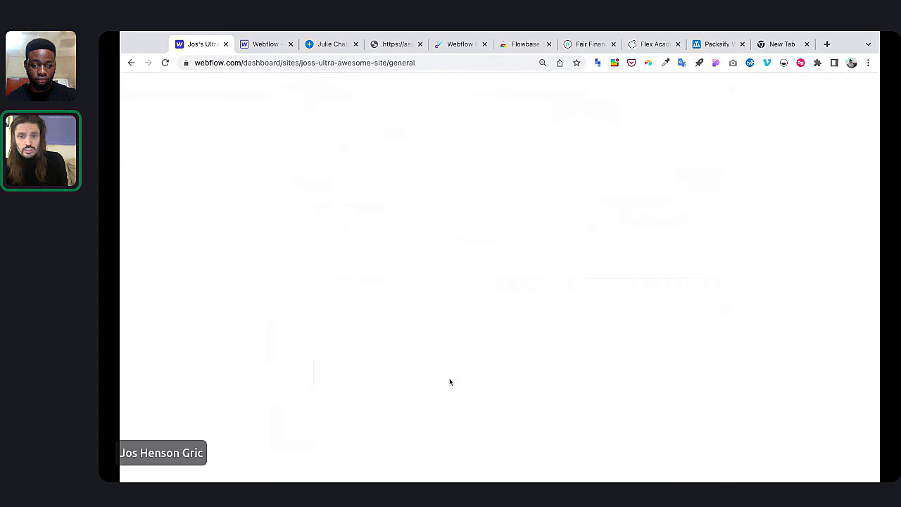
pyautogui.scroll(-1, 450, 381)
pyautogui.scroll(-4, 366, 276)
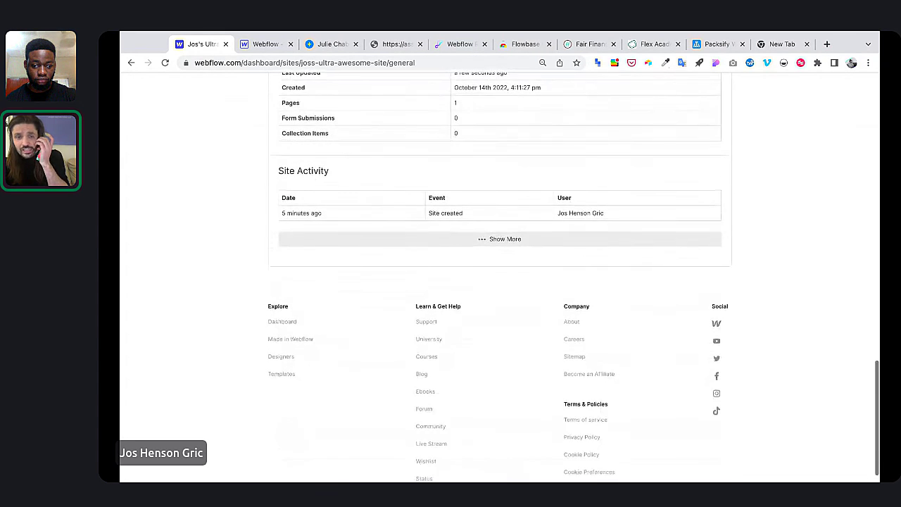
pyautogui.scroll(4, 365, 276)
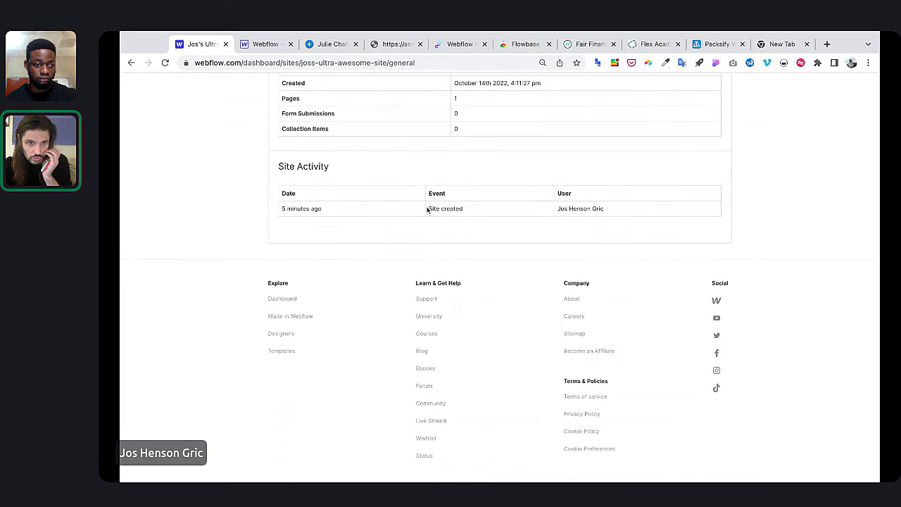
pyautogui.scroll(12, 399, 265)
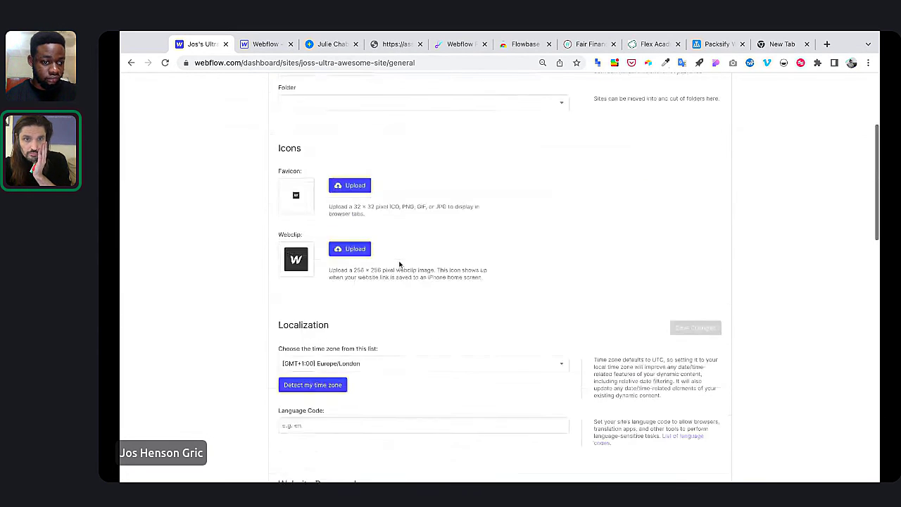
# - Review the Forms settings: reCAPTCHA disabled, no integrations, uploaded files restricted to logged-in users
pyautogui.click(449, 136)
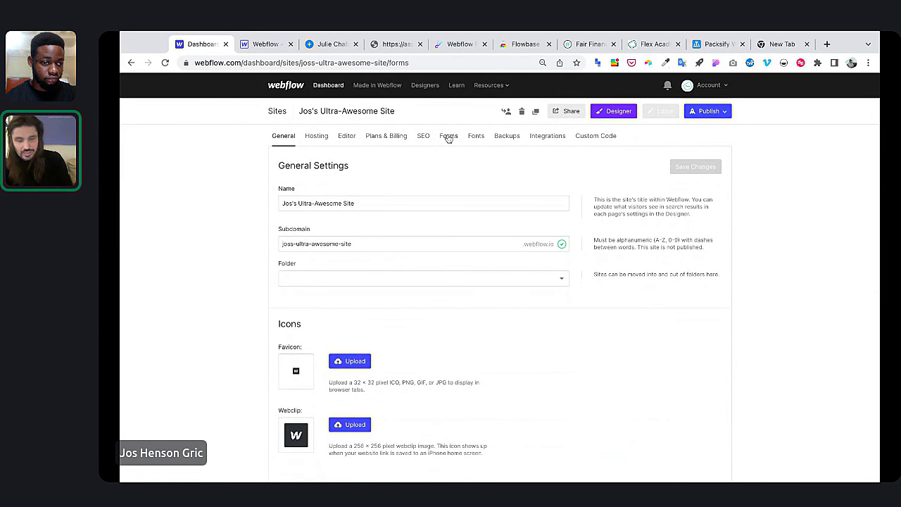
pyautogui.scroll(-15, 498, 359)
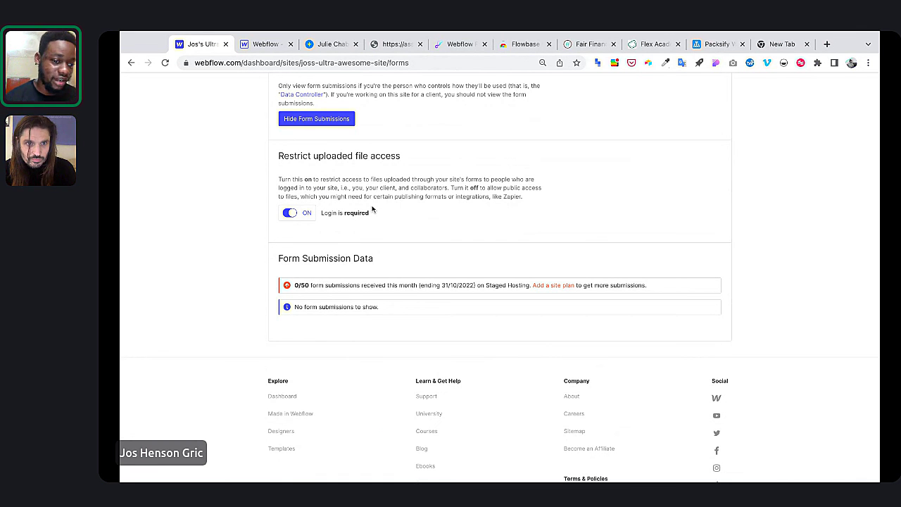
pyautogui.scroll(2, 337, 206)
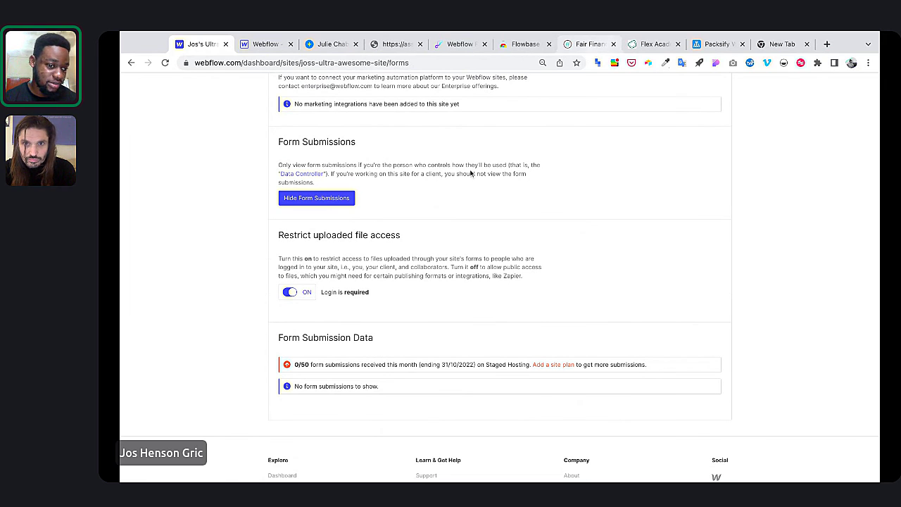
pyautogui.scroll(3, 368, 177)
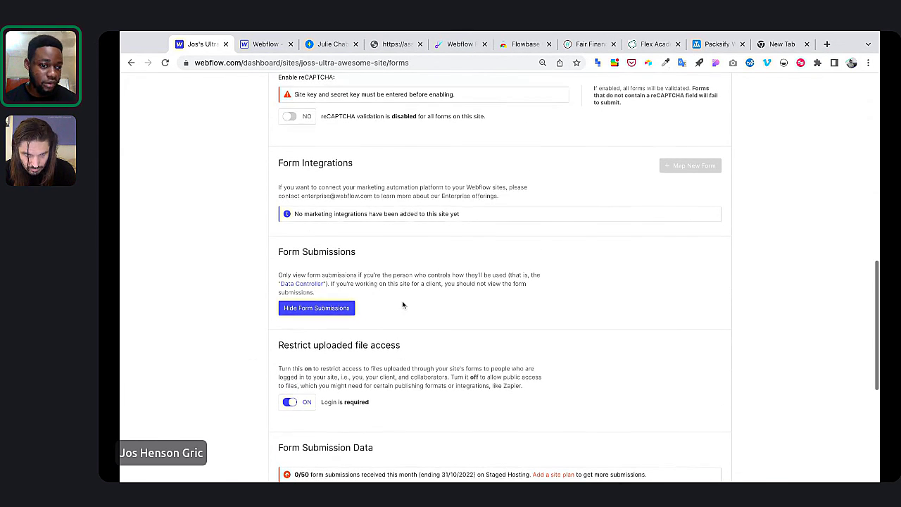
pyautogui.scroll(-2, 402, 303)
pyautogui.scroll(5, 445, 345)
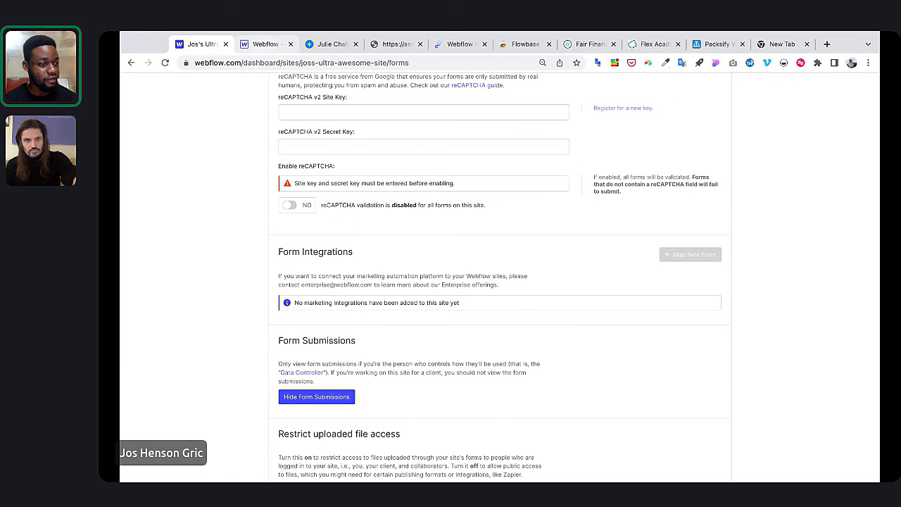
# - In a new browser tab, search Google for ConvertKit and open its landing page
pyautogui.hotkey('ctrl', 't')
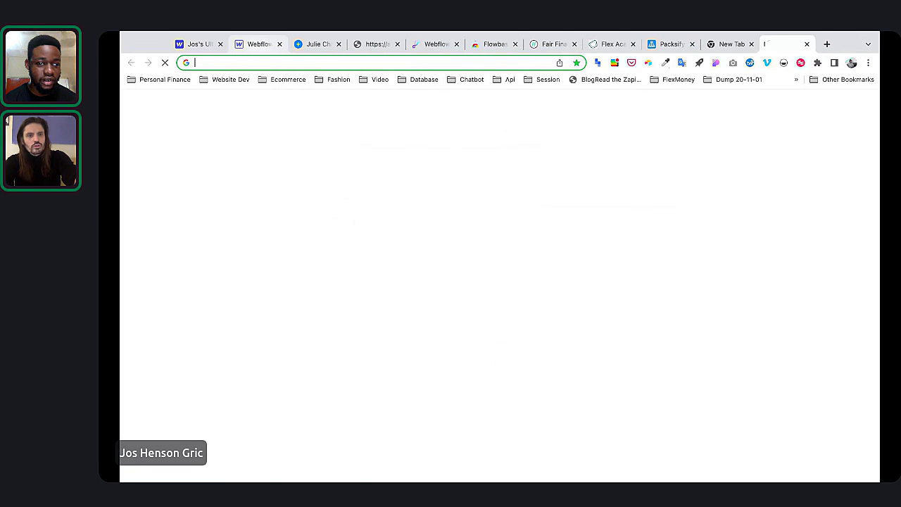
pyautogui.write('convert')
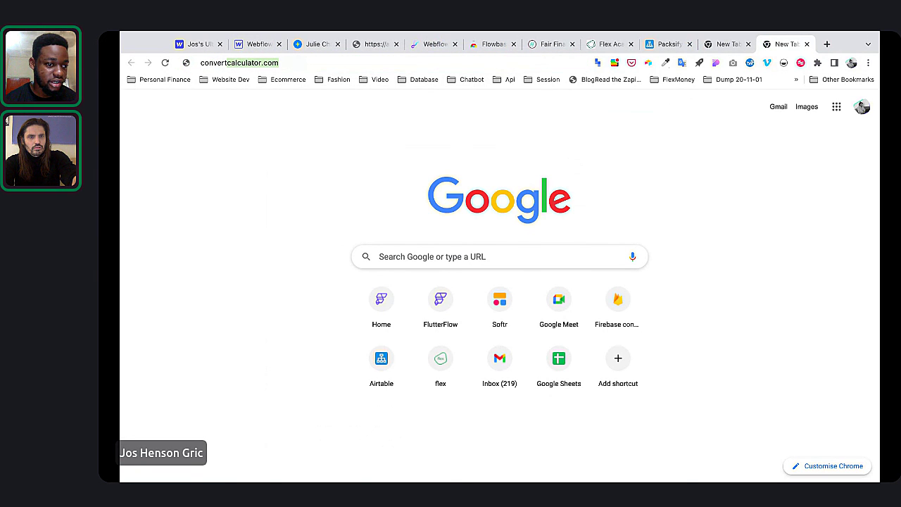
pyautogui.press('BackSpace')
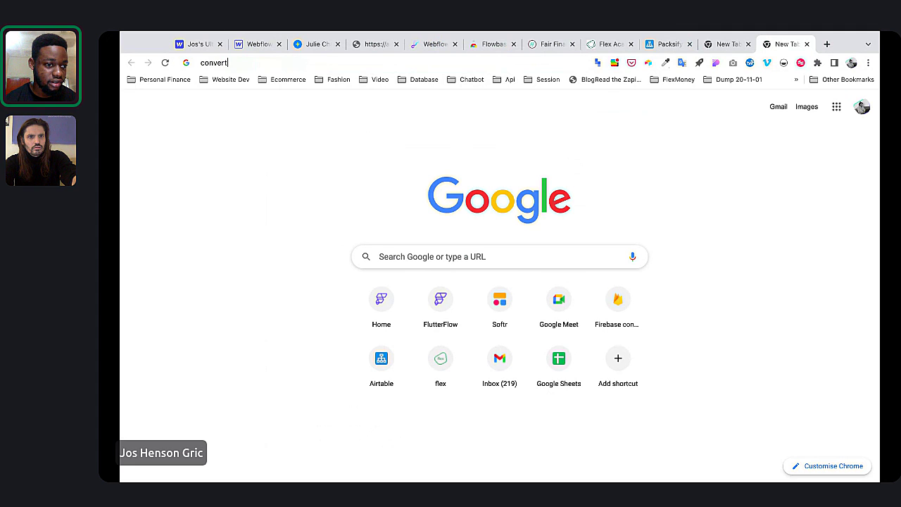
pyautogui.hotkey('ctrl', 'a')
pyautogui.write('keep')
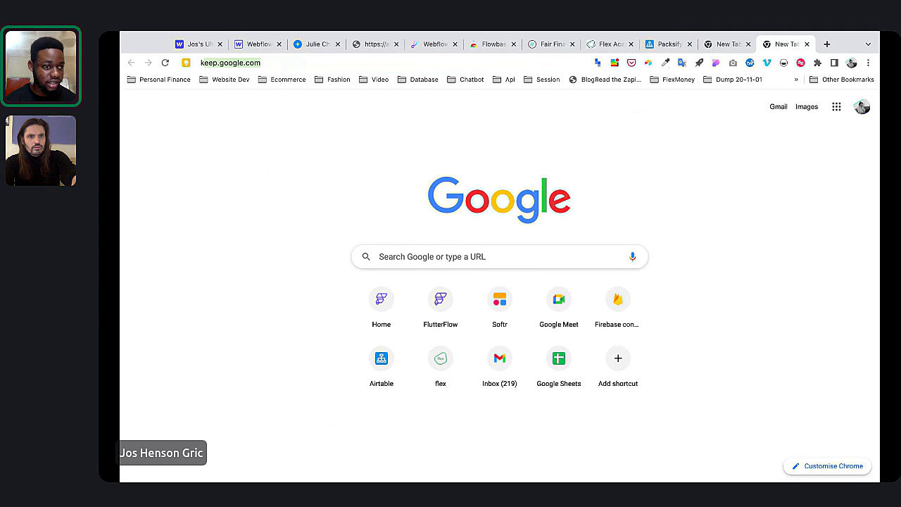
pyautogui.write('kl')
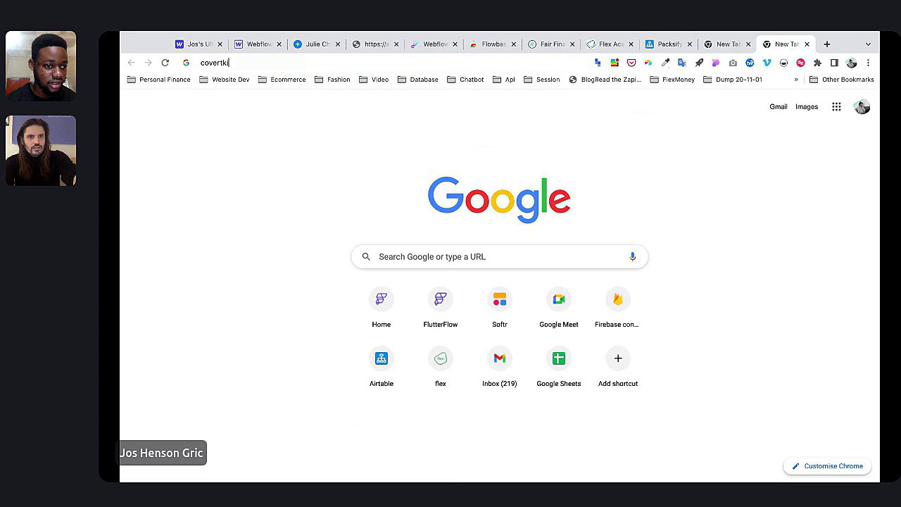
pyautogui.press('Return')
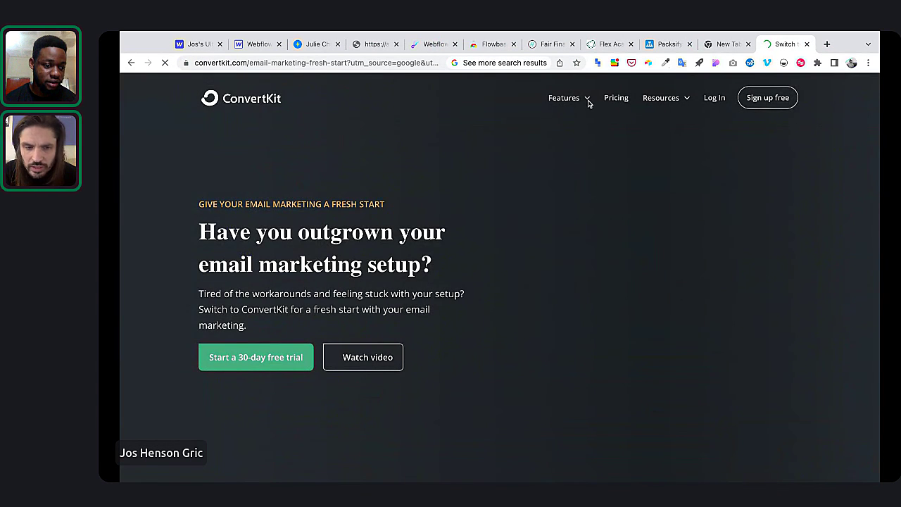
# - Go to ConvertKit's Automations page from the Features menu
pyautogui.scroll(-5, 553, 260)
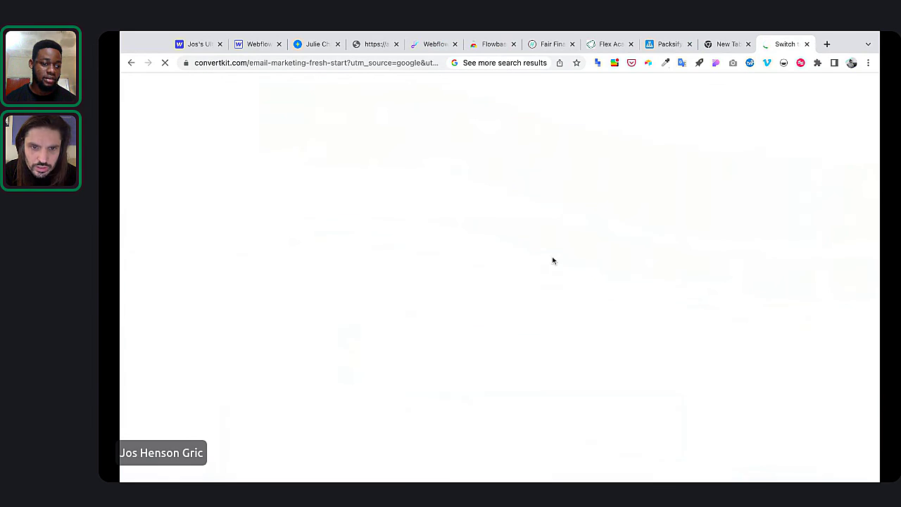
pyautogui.scroll(5, 553, 261)
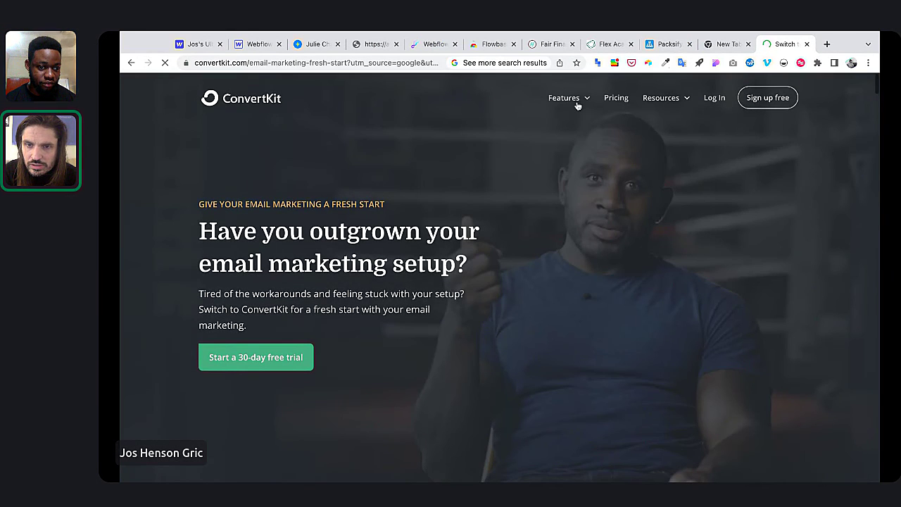
pyautogui.click(584, 103)
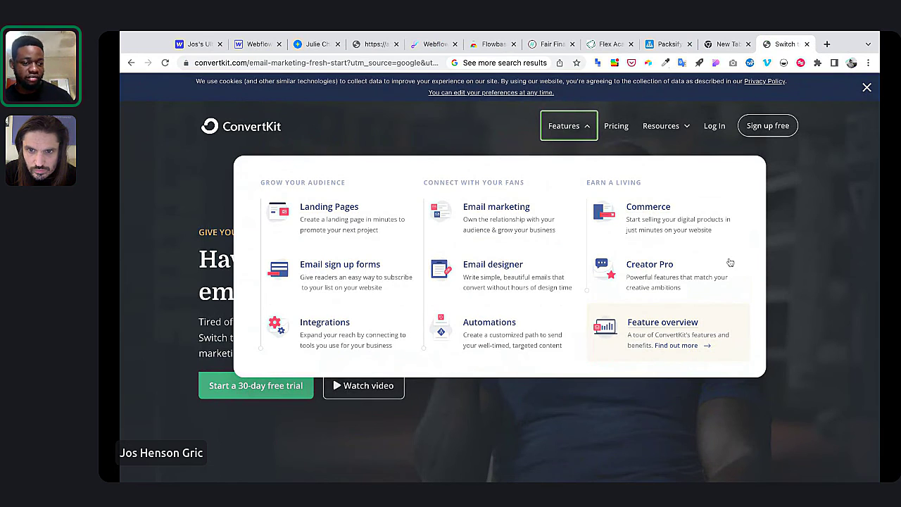
pyautogui.click(473, 324)
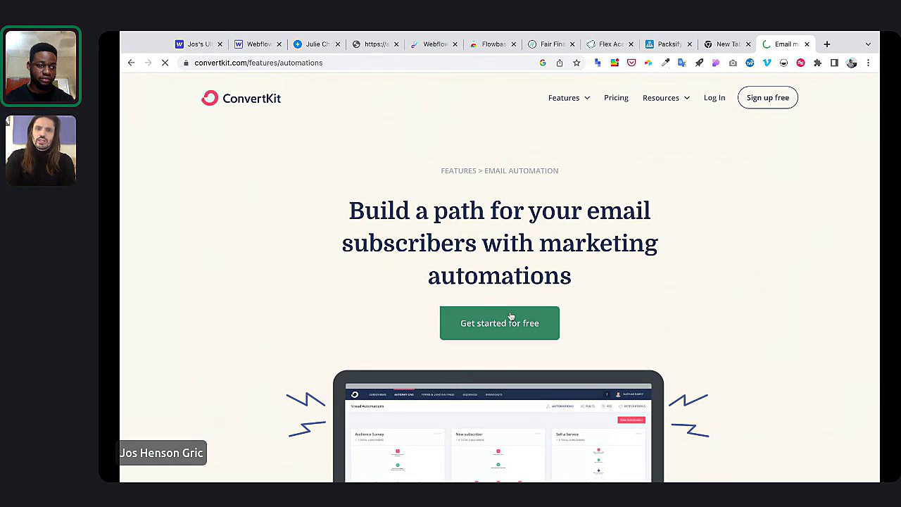
# - Explore the automation Action and Condition options and play the automation builder demo video
pyautogui.scroll(-4, 827, 209)
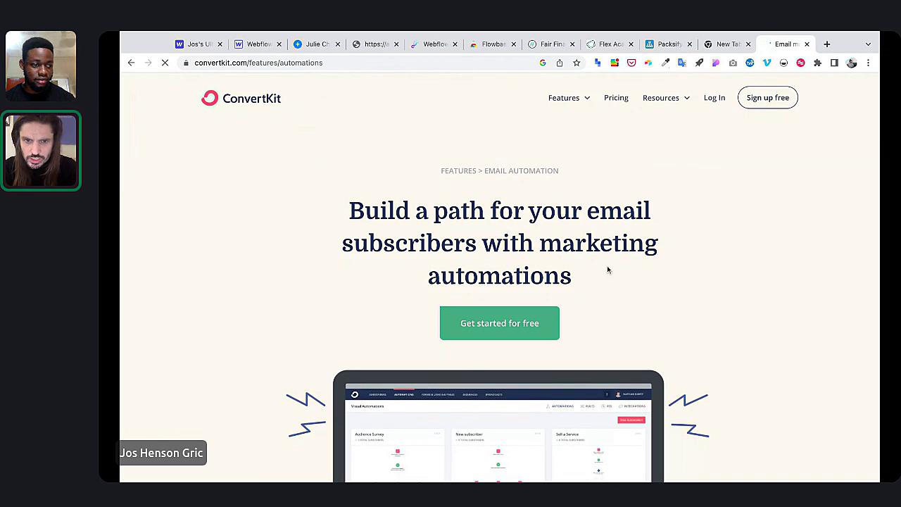
pyautogui.scroll(-12, 608, 267)
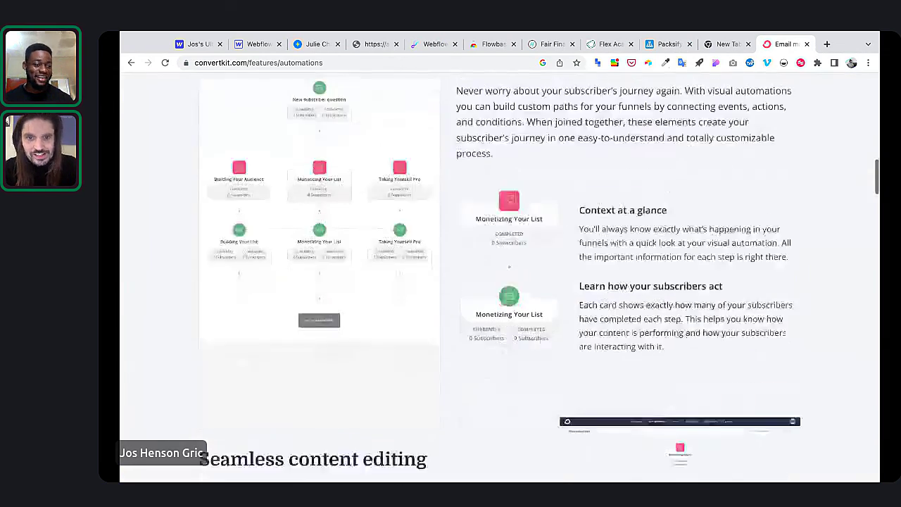
pyautogui.scroll(3, 248, 303)
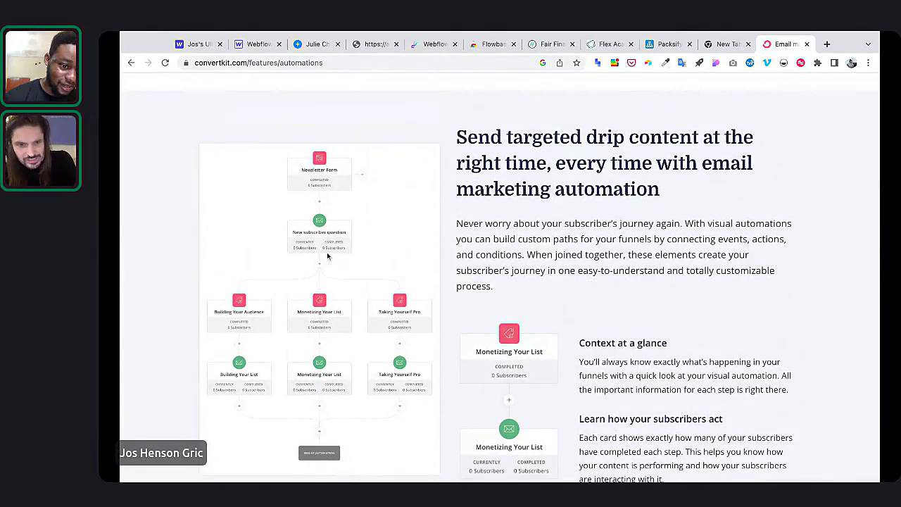
pyautogui.scroll(-7, 367, 263)
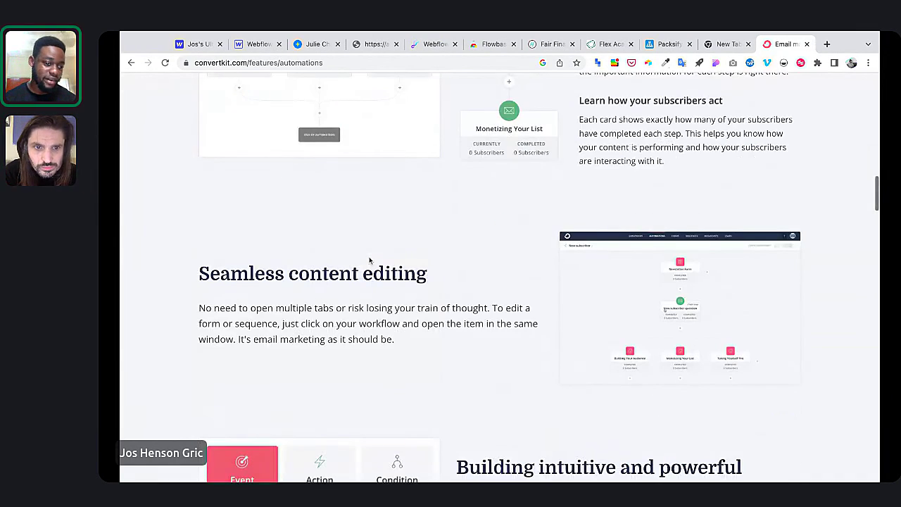
pyautogui.scroll(-4, 369, 258)
pyautogui.scroll(-2, 352, 246)
pyautogui.click(314, 171)
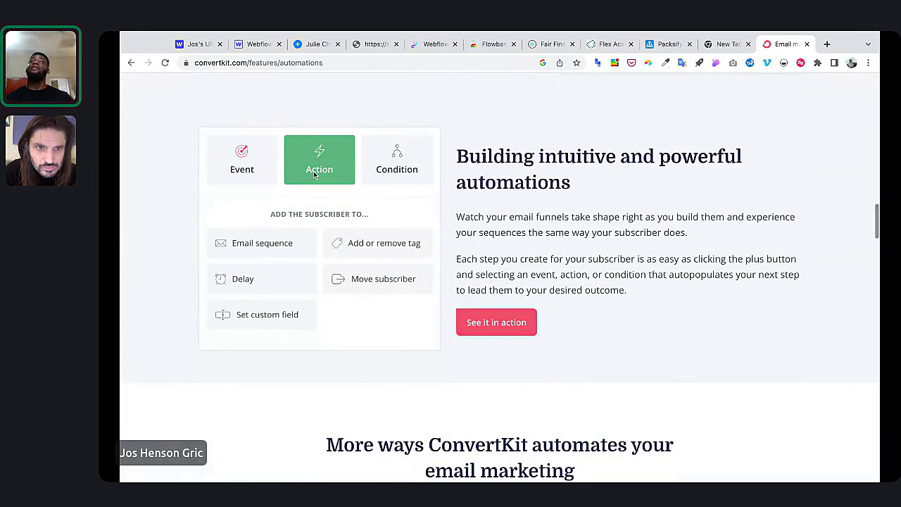
pyautogui.click(393, 155)
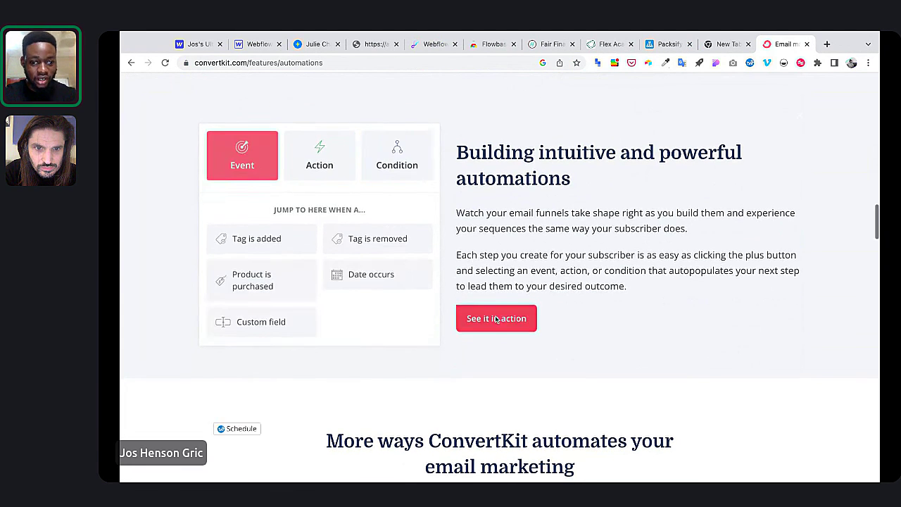
pyautogui.click(496, 320)
pyautogui.click(812, 102)
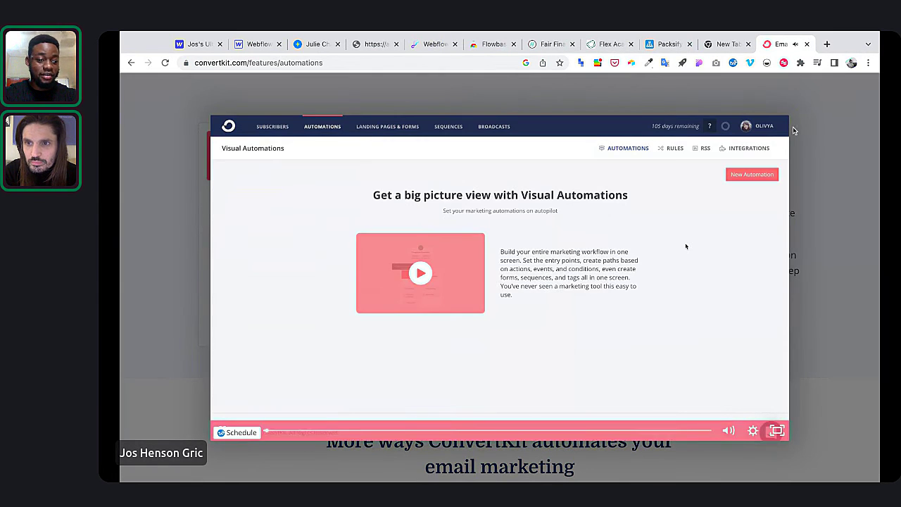
pyautogui.press('Escape')
# - View the Launch a Product automation example further down the page
pyautogui.scroll(-6, 749, 292)
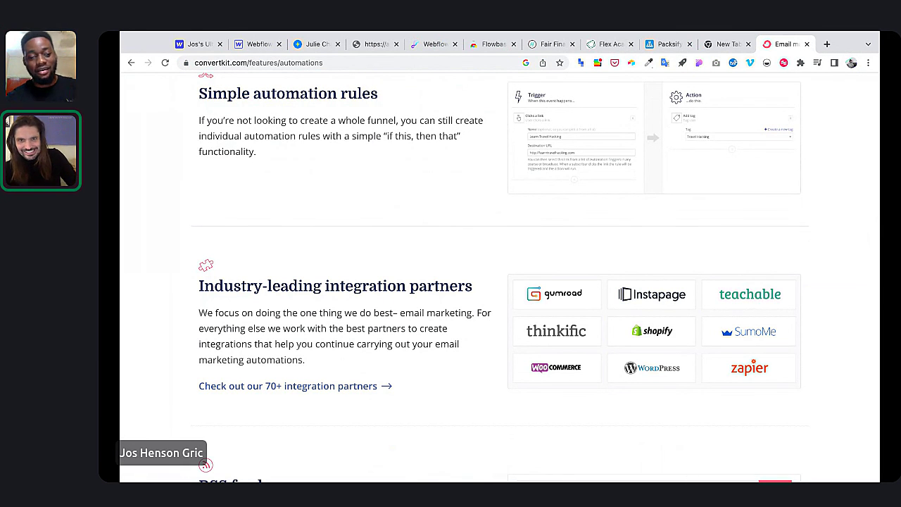
pyautogui.scroll(-5, 500, 274)
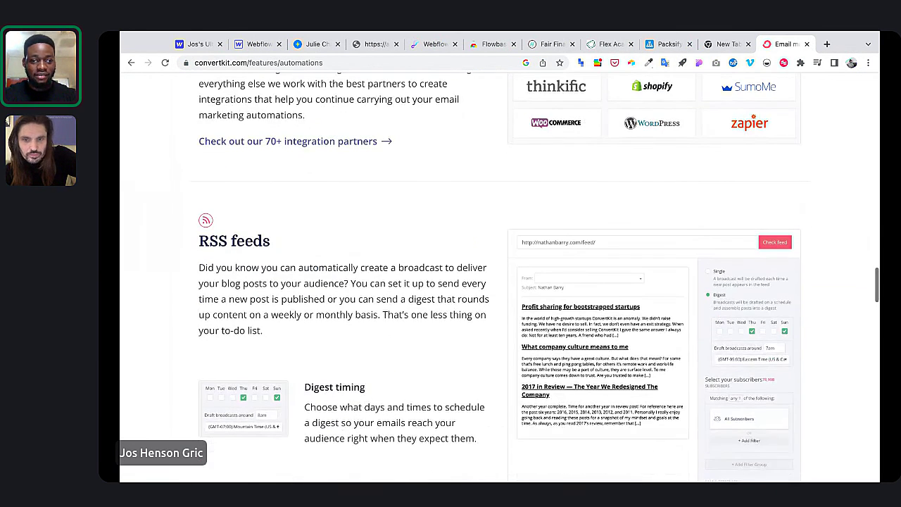
pyautogui.scroll(-8, 500, 274)
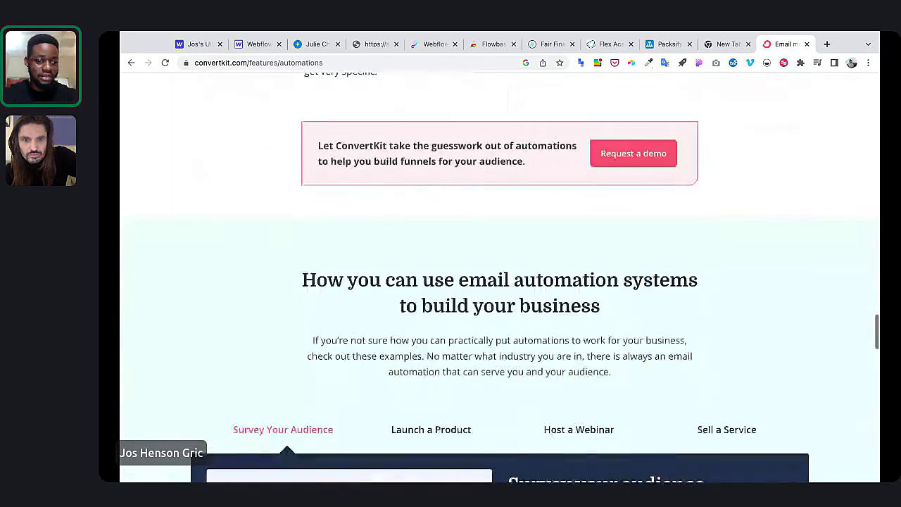
pyautogui.scroll(-3, 430, 275)
pyautogui.scroll(1, 426, 141)
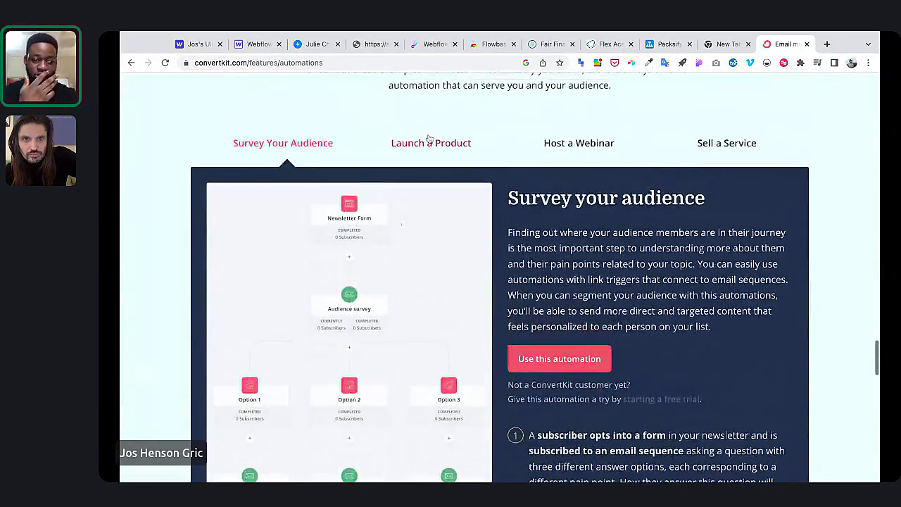
pyautogui.click(430, 143)
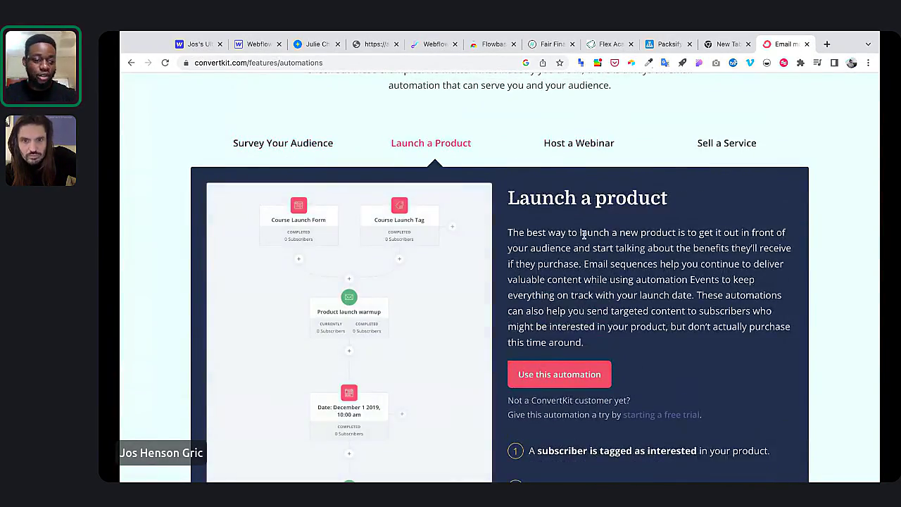
pyautogui.scroll(-1, 585, 226)
pyautogui.scroll(-4, 587, 234)
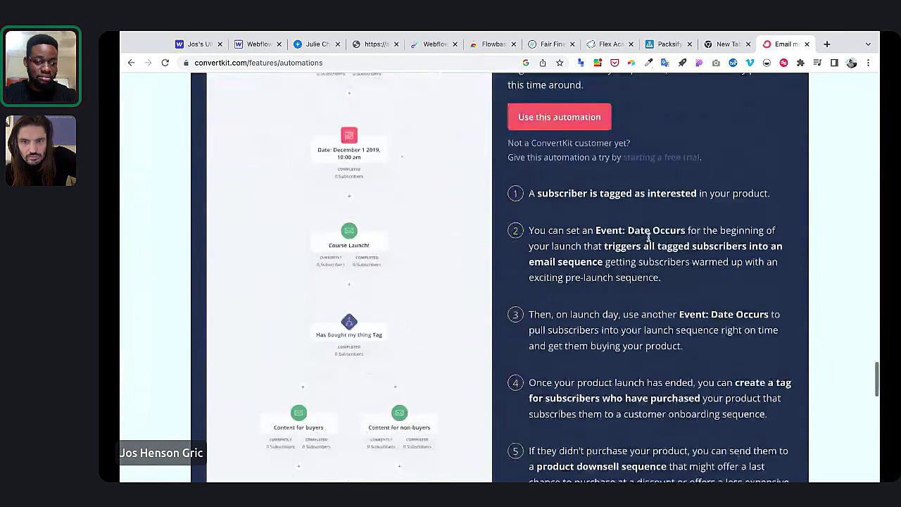
pyautogui.scroll(-8, 648, 237)
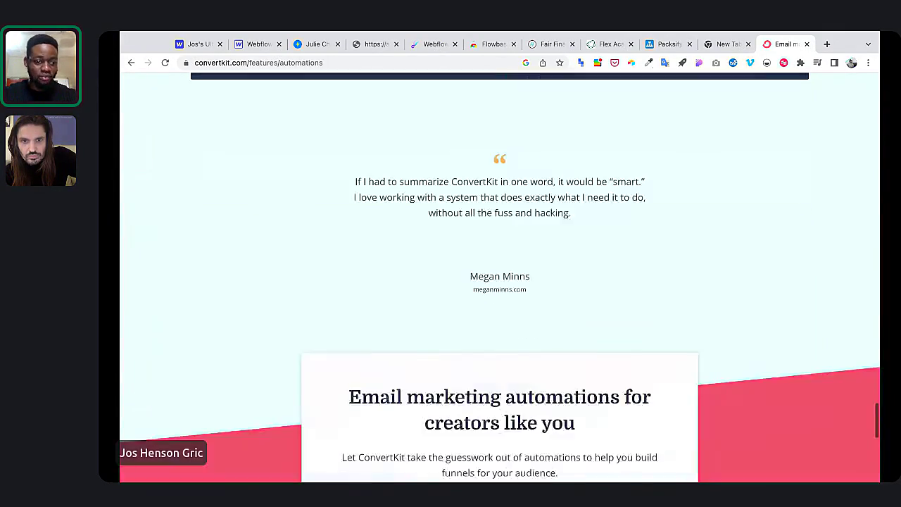
pyautogui.scroll(-5, 500, 279)
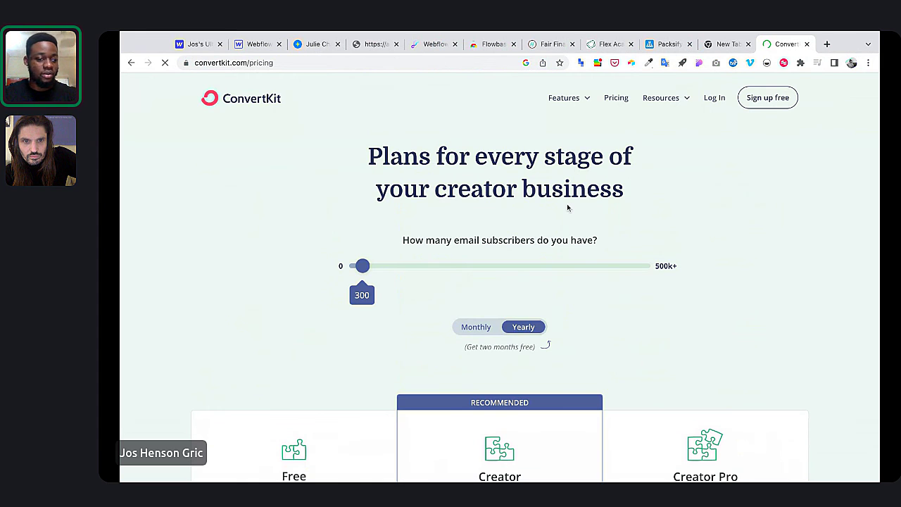
# - Compare the plans' monthly and yearly prices, ending on monthly billing
pyautogui.scroll(-1, 630, 227)
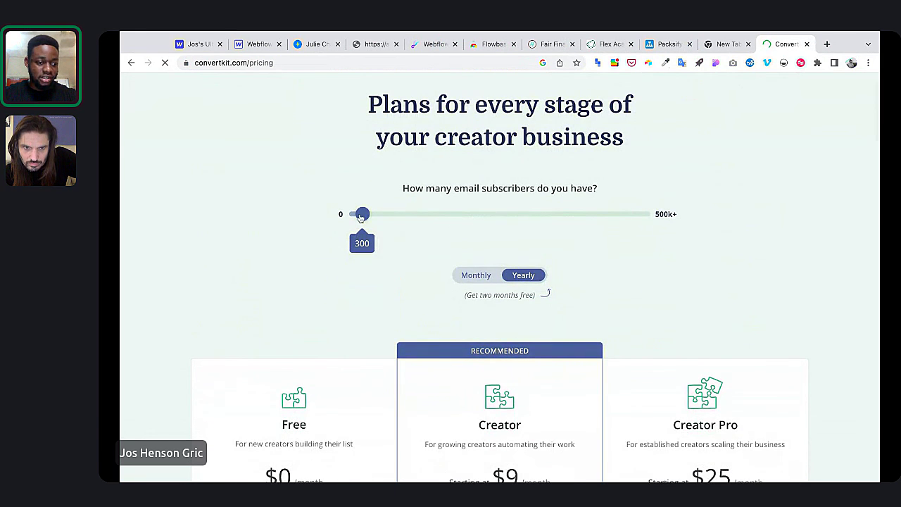
pyautogui.click(477, 275)
pyautogui.scroll(-2, 477, 276)
pyautogui.scroll(-3, 477, 277)
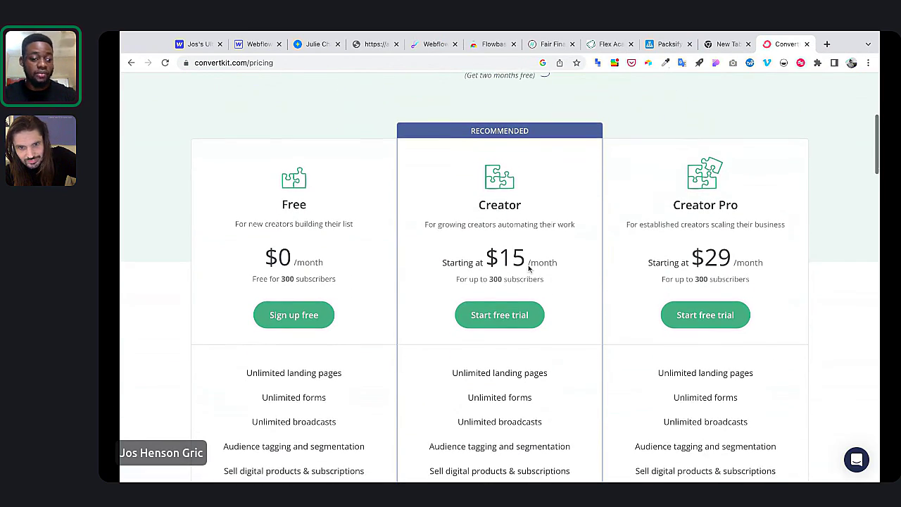
pyautogui.scroll(-3, 529, 267)
pyautogui.scroll(-5, 529, 264)
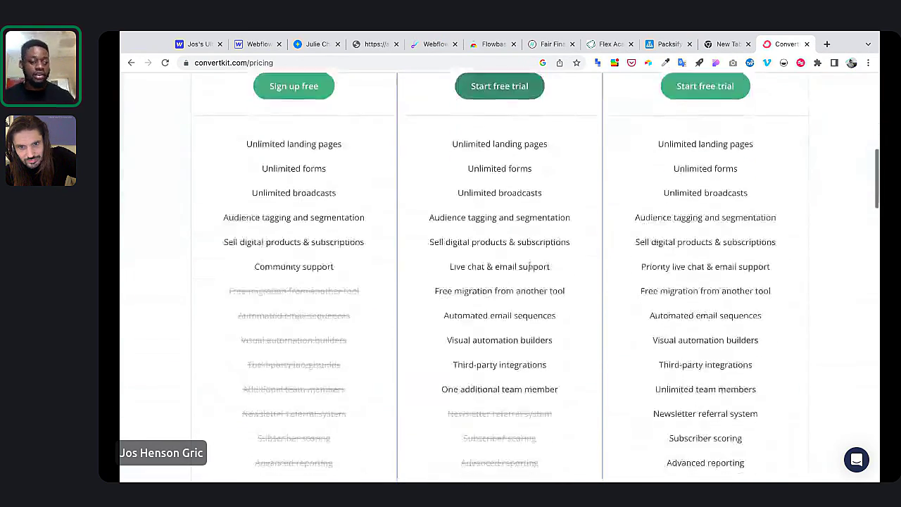
pyautogui.scroll(7, 529, 264)
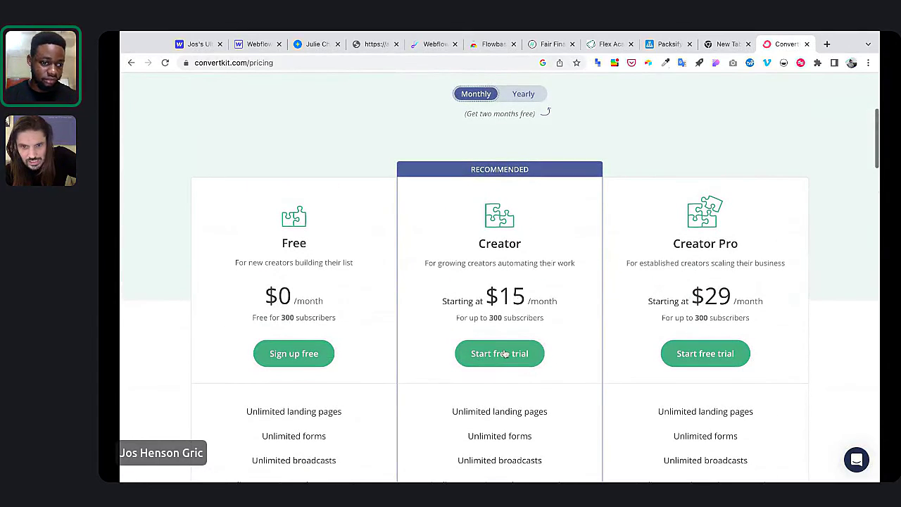
pyautogui.scroll(5, 501, 362)
pyautogui.scroll(-3, 501, 362)
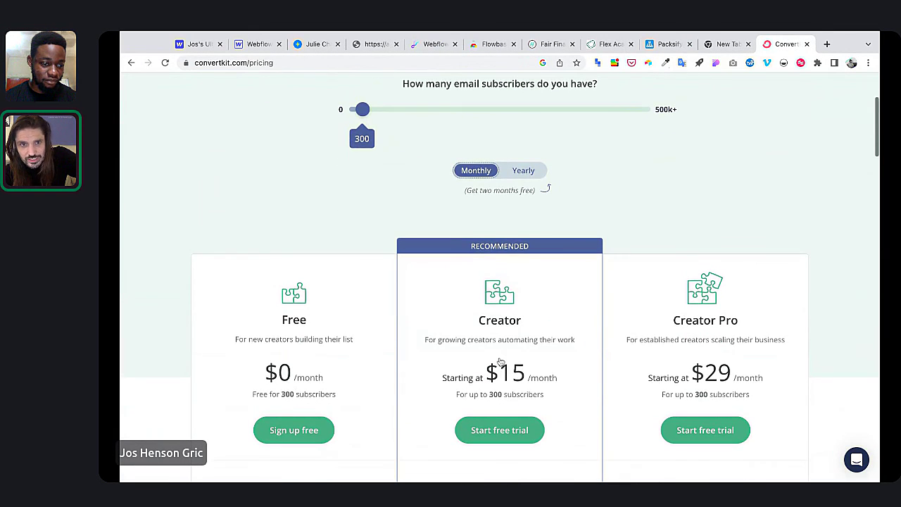
pyautogui.click(521, 171)
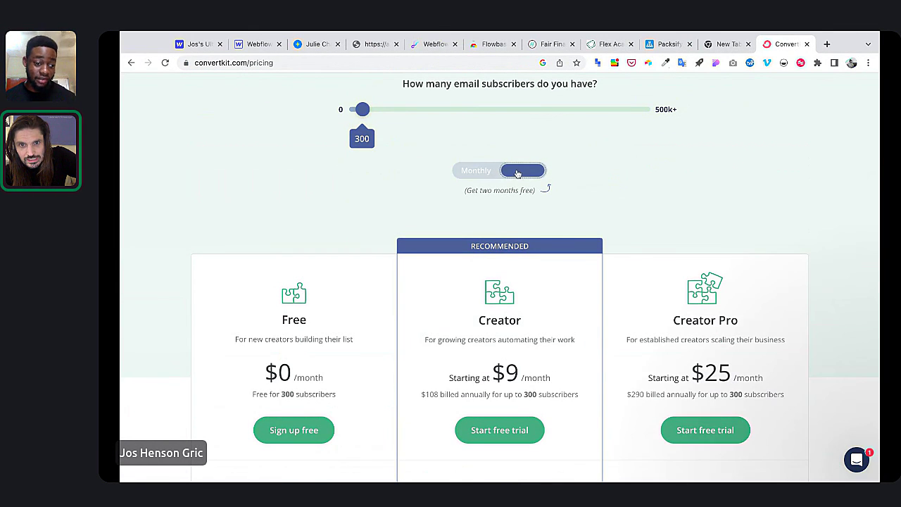
pyautogui.click(476, 170)
# - Set the subscriber slider to 1,000 and start a free-trial signup
pyautogui.moveTo(385, 111)
pyautogui.mouseDown()
pyautogui.moveTo(548, 109)
pyautogui.moveTo(369, 109)
pyautogui.mouseUp()
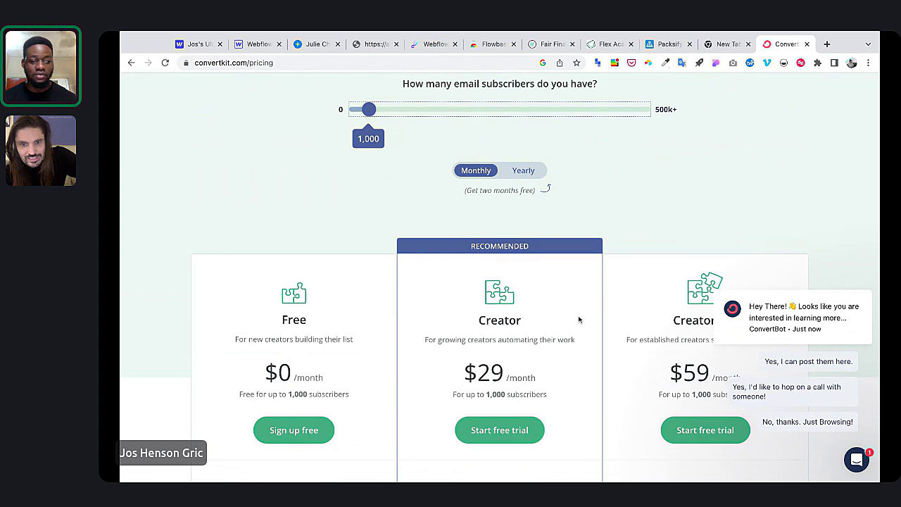
pyautogui.scroll(-2, 579, 316)
pyautogui.scroll(1, 496, 225)
pyautogui.scroll(3, 502, 236)
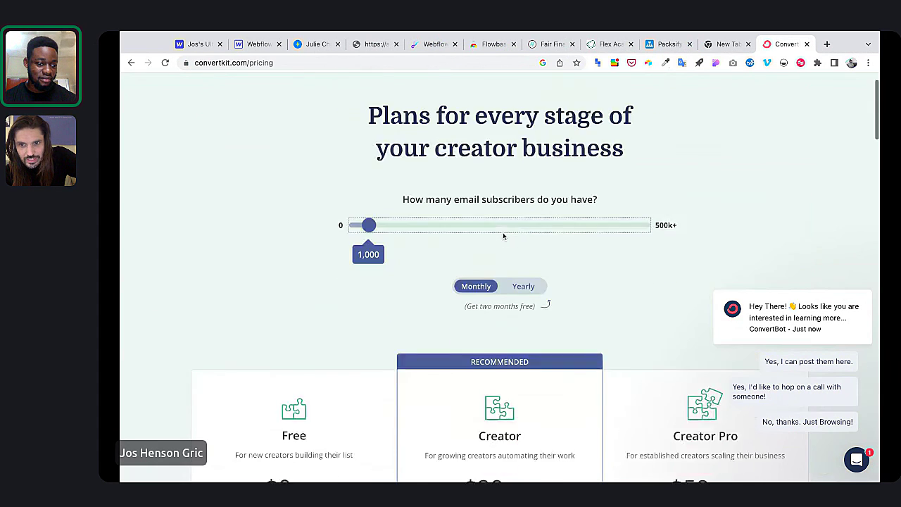
pyautogui.scroll(-2, 515, 364)
pyautogui.click(500, 422)
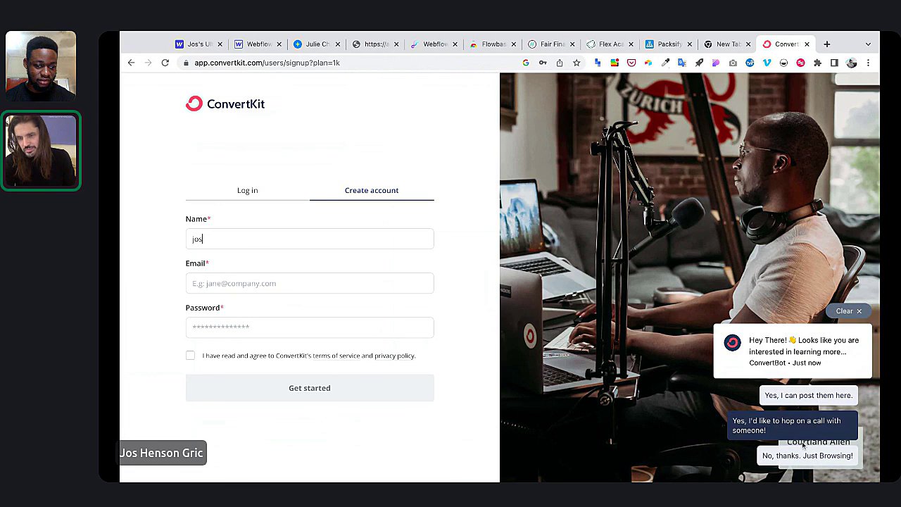
# - Dismiss the ConvertBot popup, glance at the Webflow tab, and return to the ConvertKit signup form
pyautogui.click(859, 312)
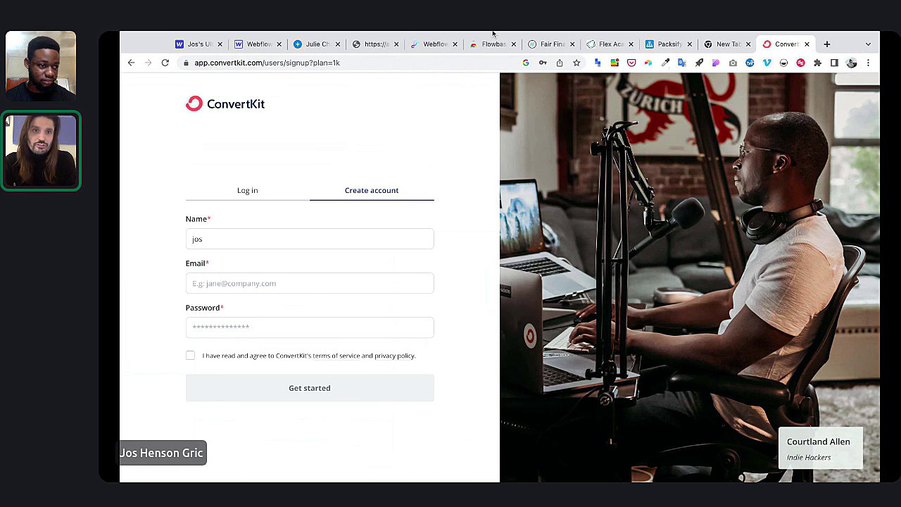
pyautogui.click(259, 45)
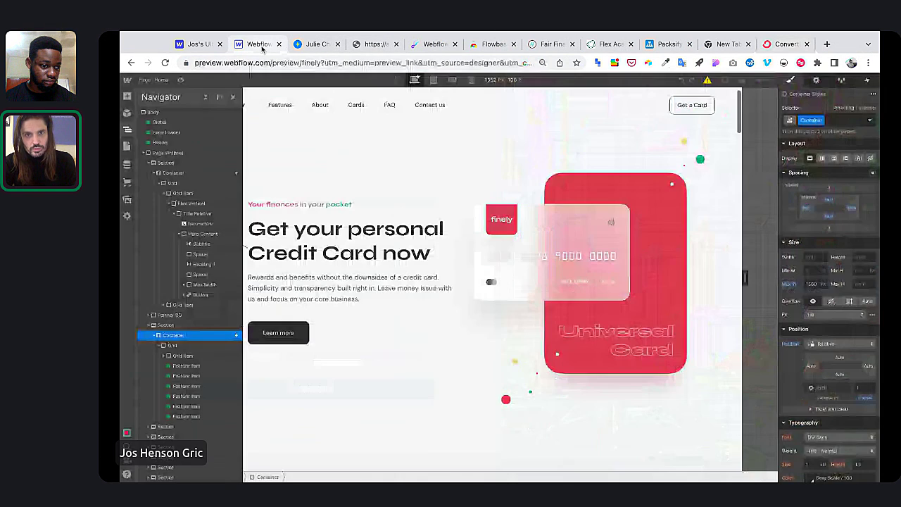
pyautogui.click(778, 47)
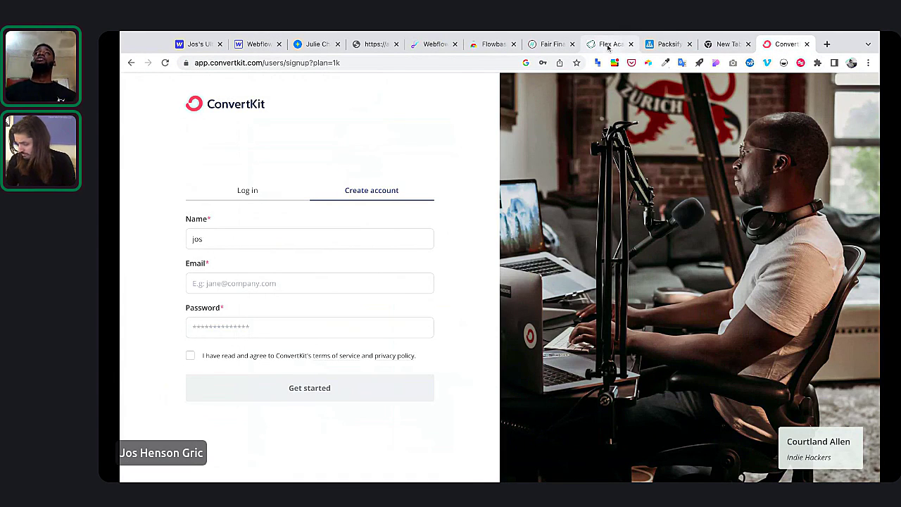